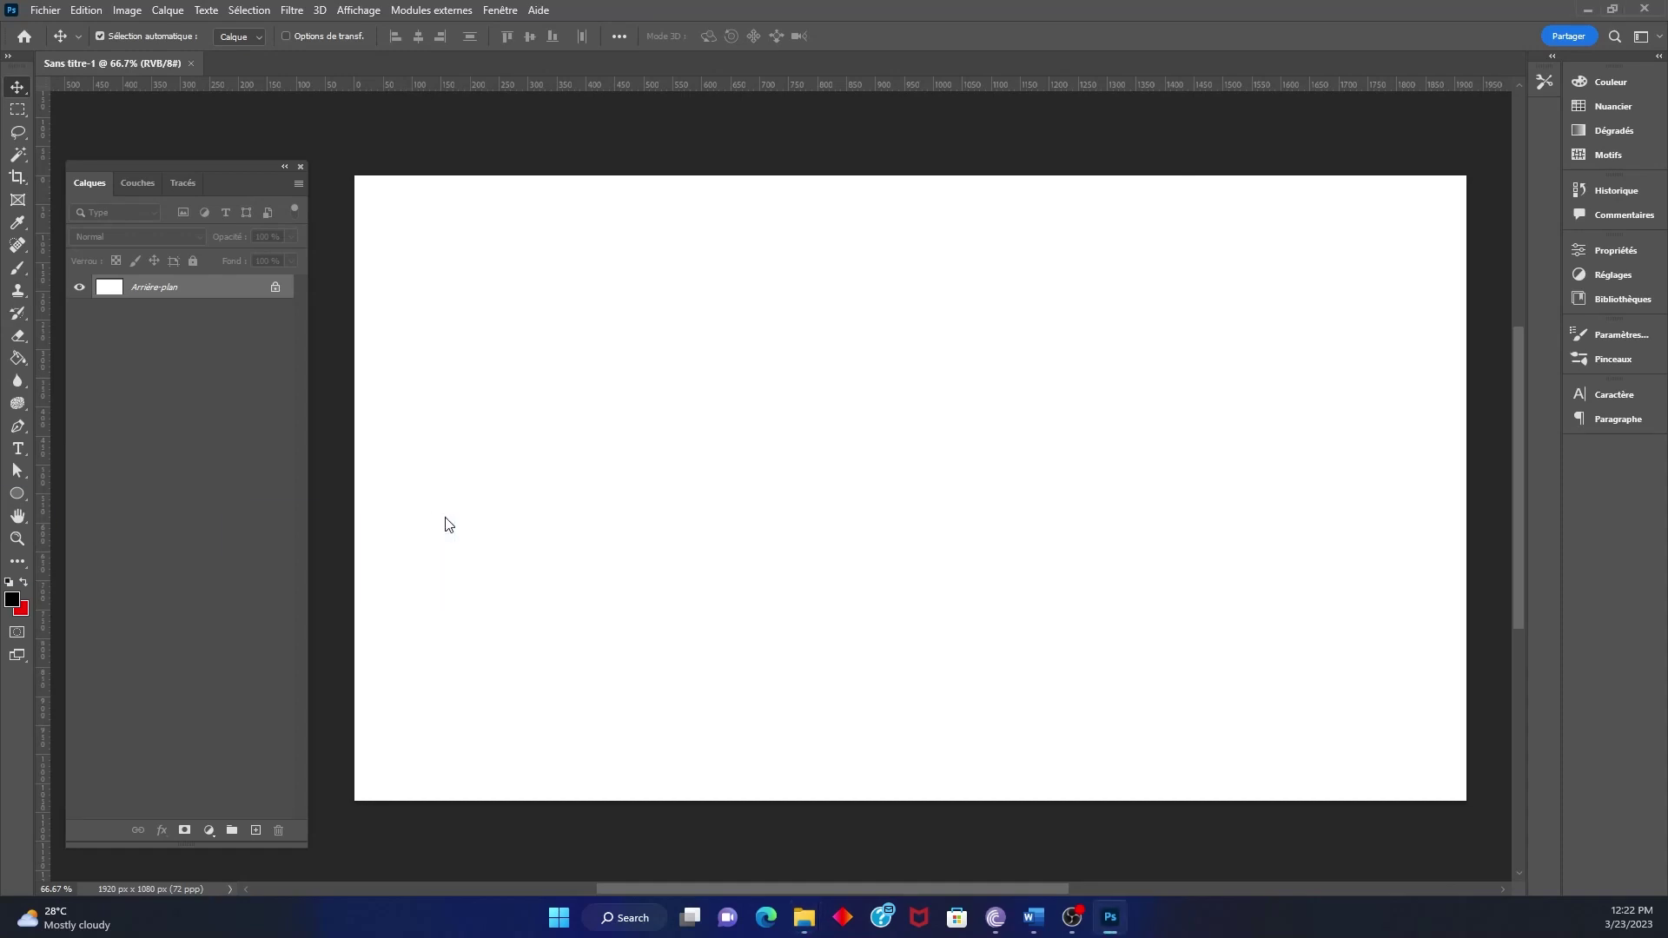
Move the great white shark reference photo to the left side of the canvas
{"action": "left_click_drag", "start_coordinate": [832, 549], "coordinate": [669, 557]}
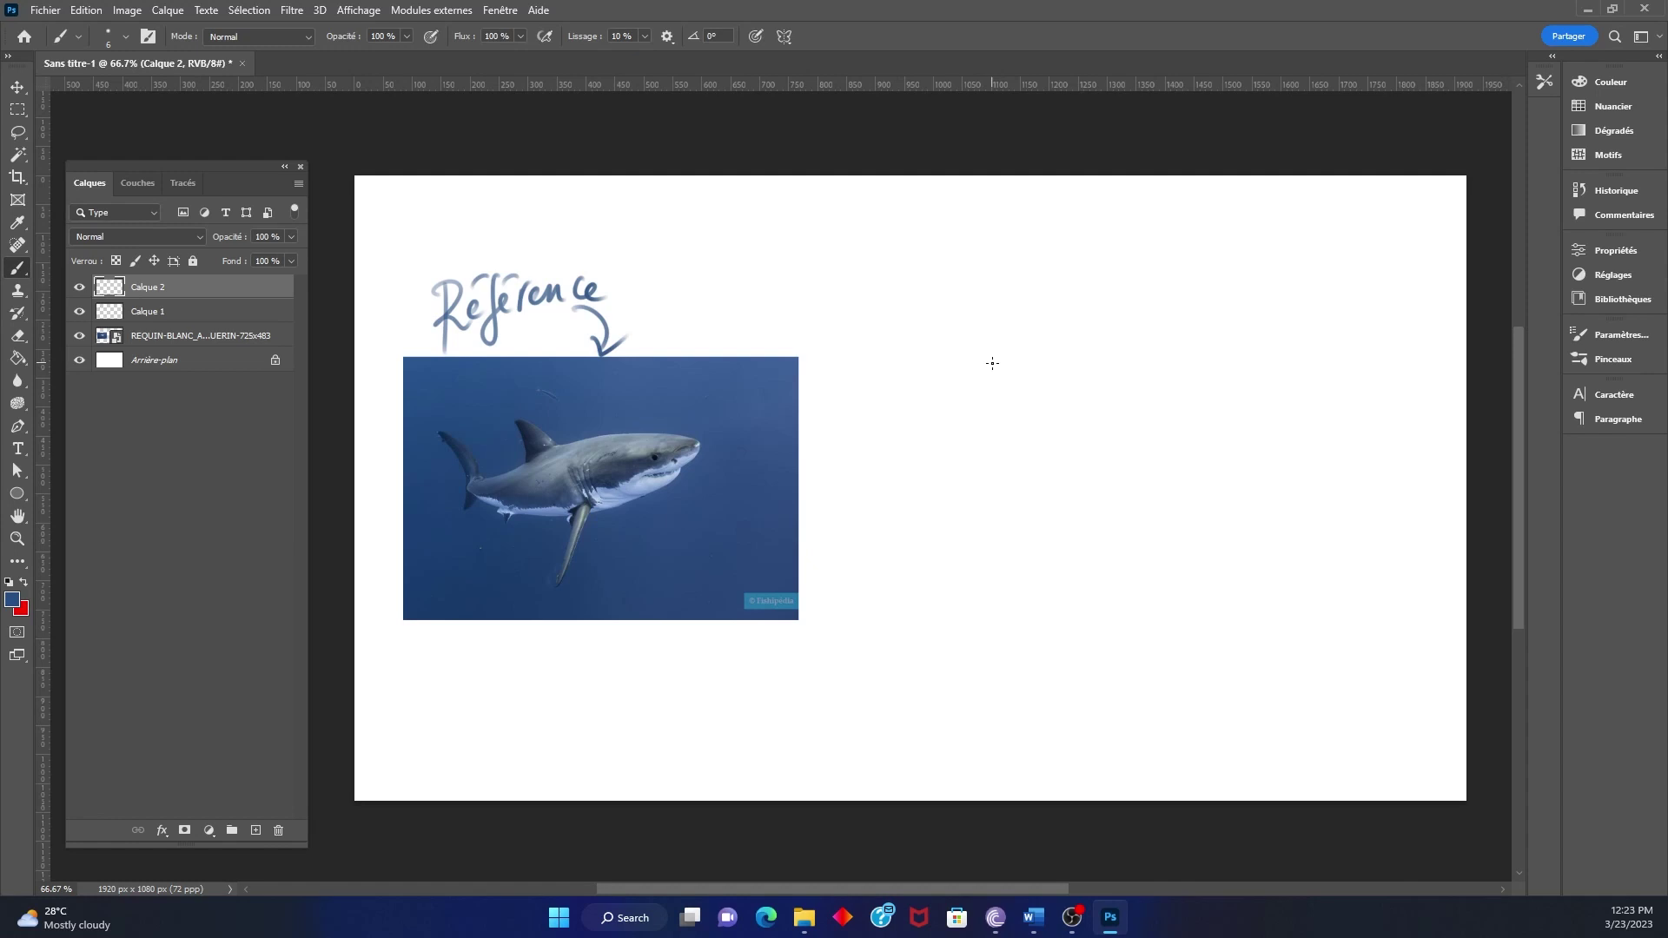
{"action": "scroll", "coordinate": [568, 498], "scroll_direction": "down", "scroll_amount": 3}
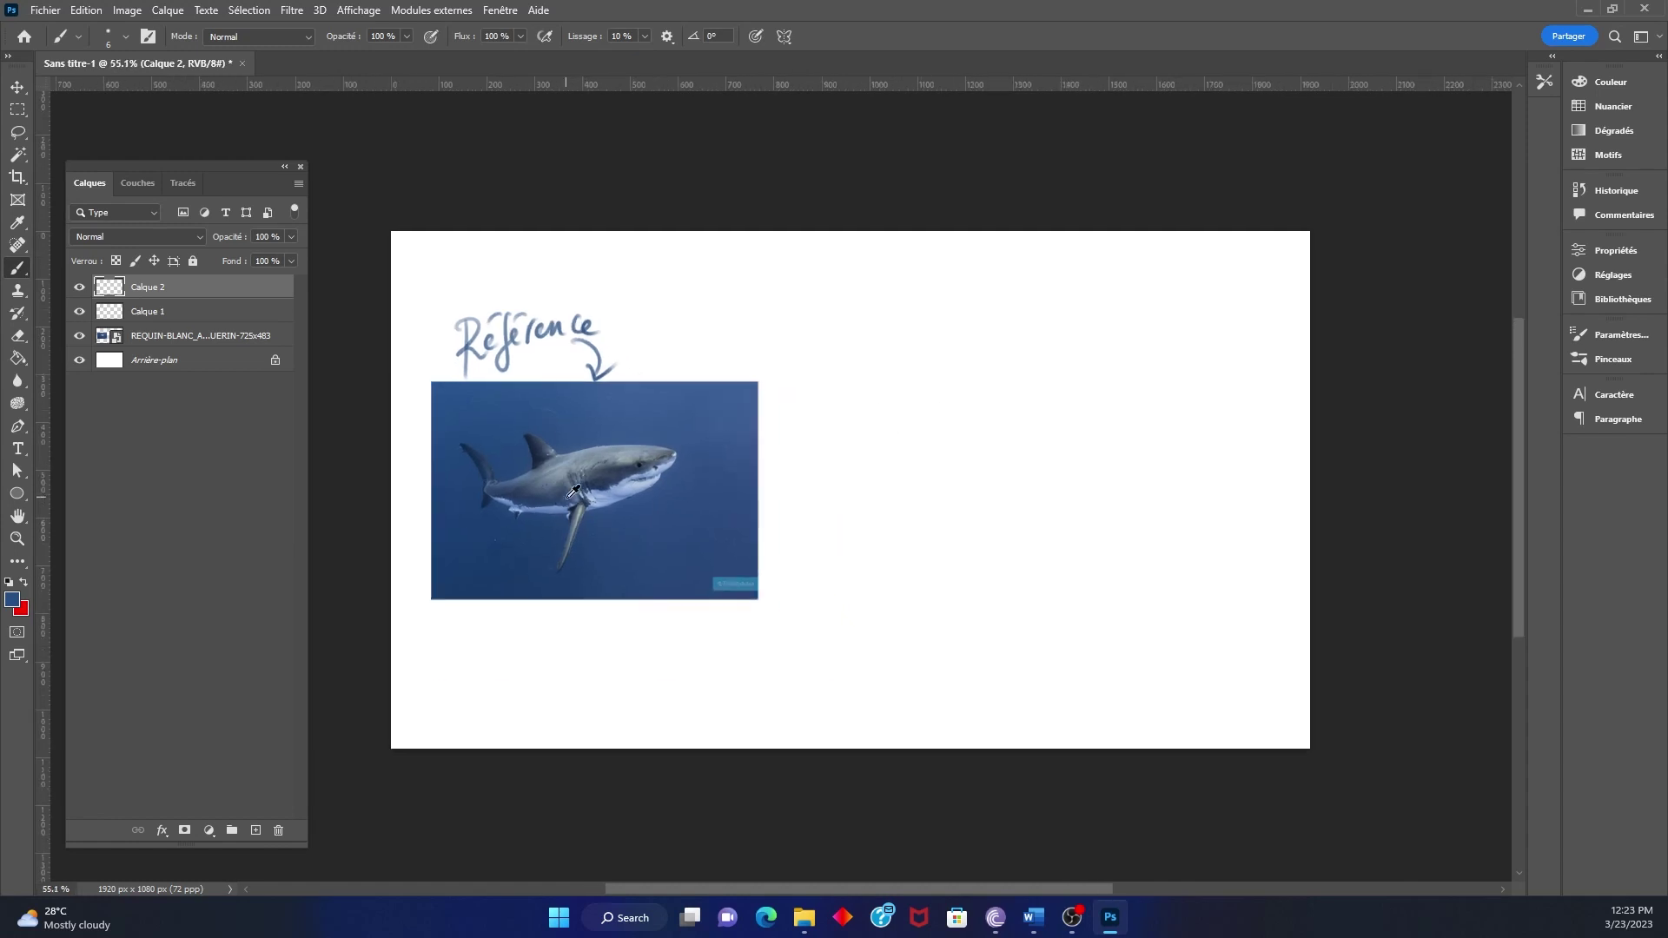
{"action": "scroll", "coordinate": [569, 497], "scroll_direction": "down", "scroll_amount": 3}
{"action": "scroll", "coordinate": [568, 498], "scroll_direction": "down", "scroll_amount": 2}
{"action": "scroll", "coordinate": [568, 498], "scroll_direction": "down", "scroll_amount": 2}
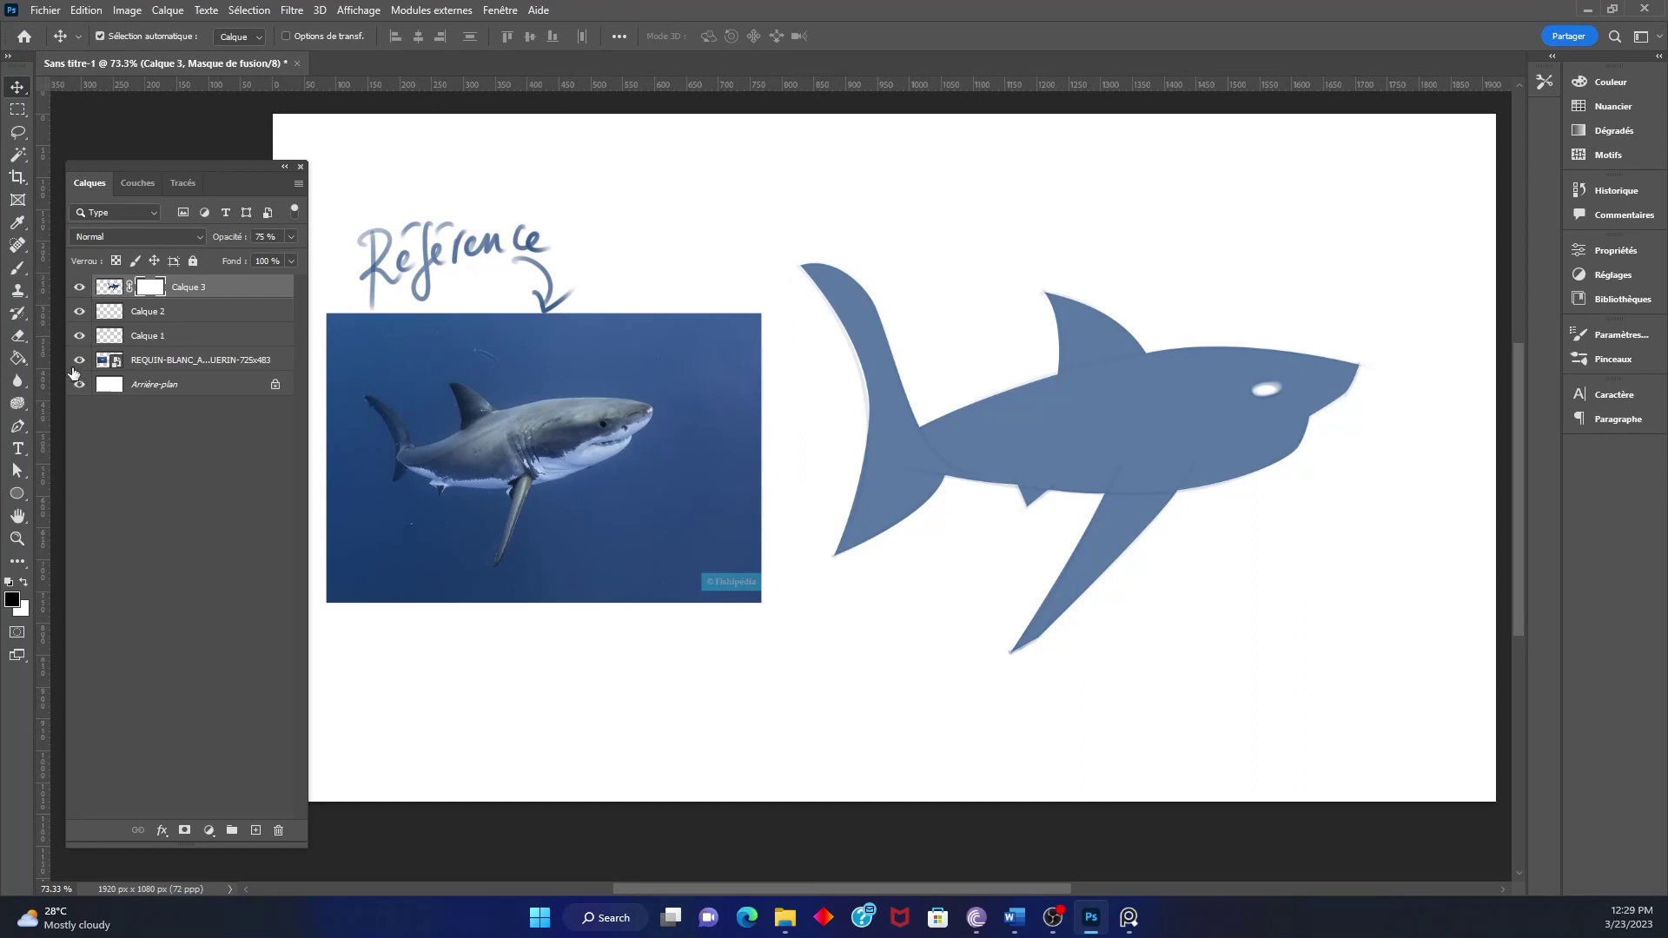
Hide the REQUIN-BLANC reference photo layer so only the blue shark silhouette shows
{"action": "left_click", "coordinate": [79, 360]}
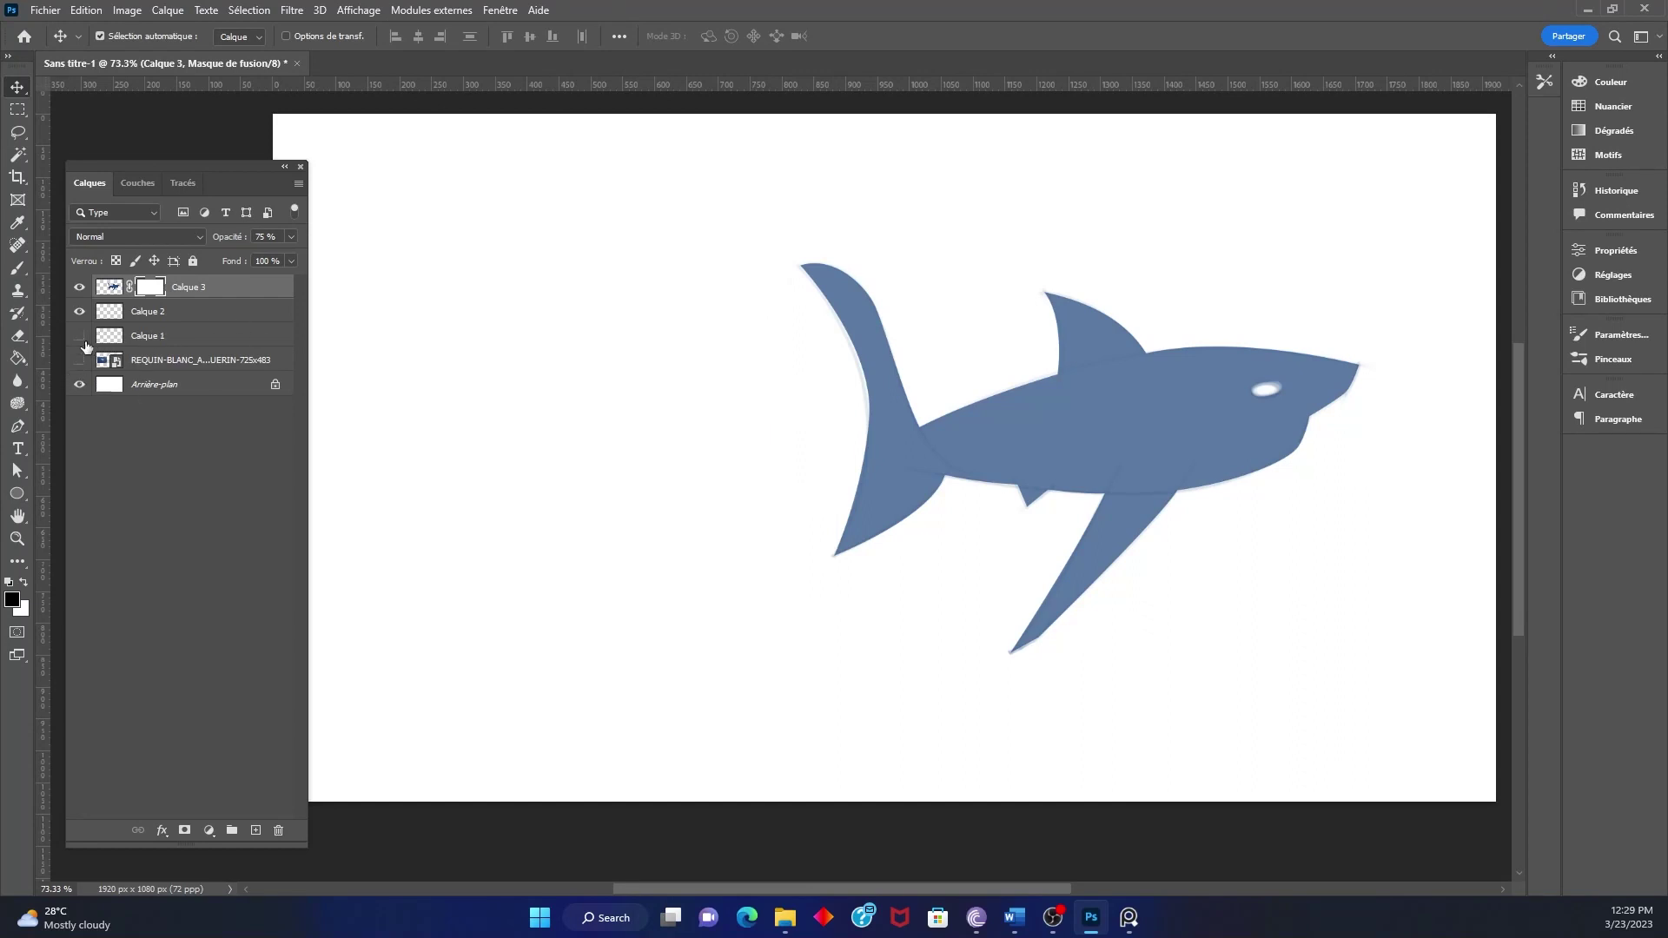
{"action": "scroll", "coordinate": [1252, 445], "scroll_direction": "down", "scroll_amount": 2}
{"action": "scroll", "coordinate": [1252, 445], "scroll_direction": "down", "scroll_amount": 3}
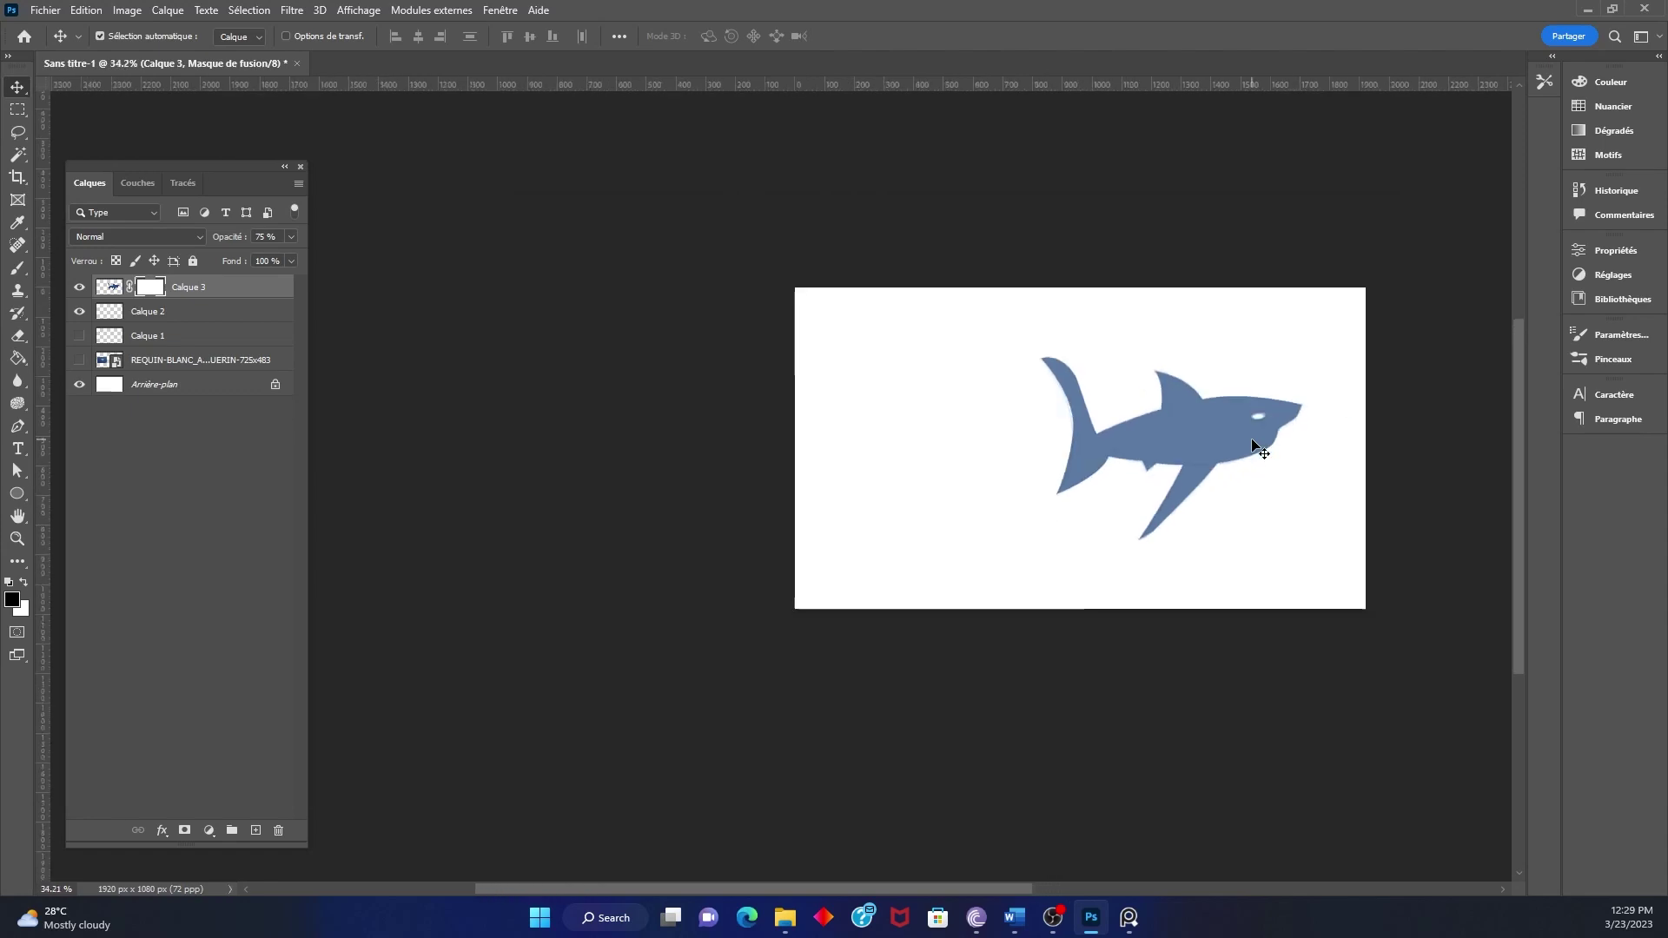
{"action": "scroll", "coordinate": [1252, 444], "scroll_direction": "down", "scroll_amount": 5}
{"action": "scroll", "coordinate": [1252, 445], "scroll_direction": "down", "scroll_amount": 4}
{"action": "left_click_drag", "start_coordinate": [1252, 444], "coordinate": [973, 448]}
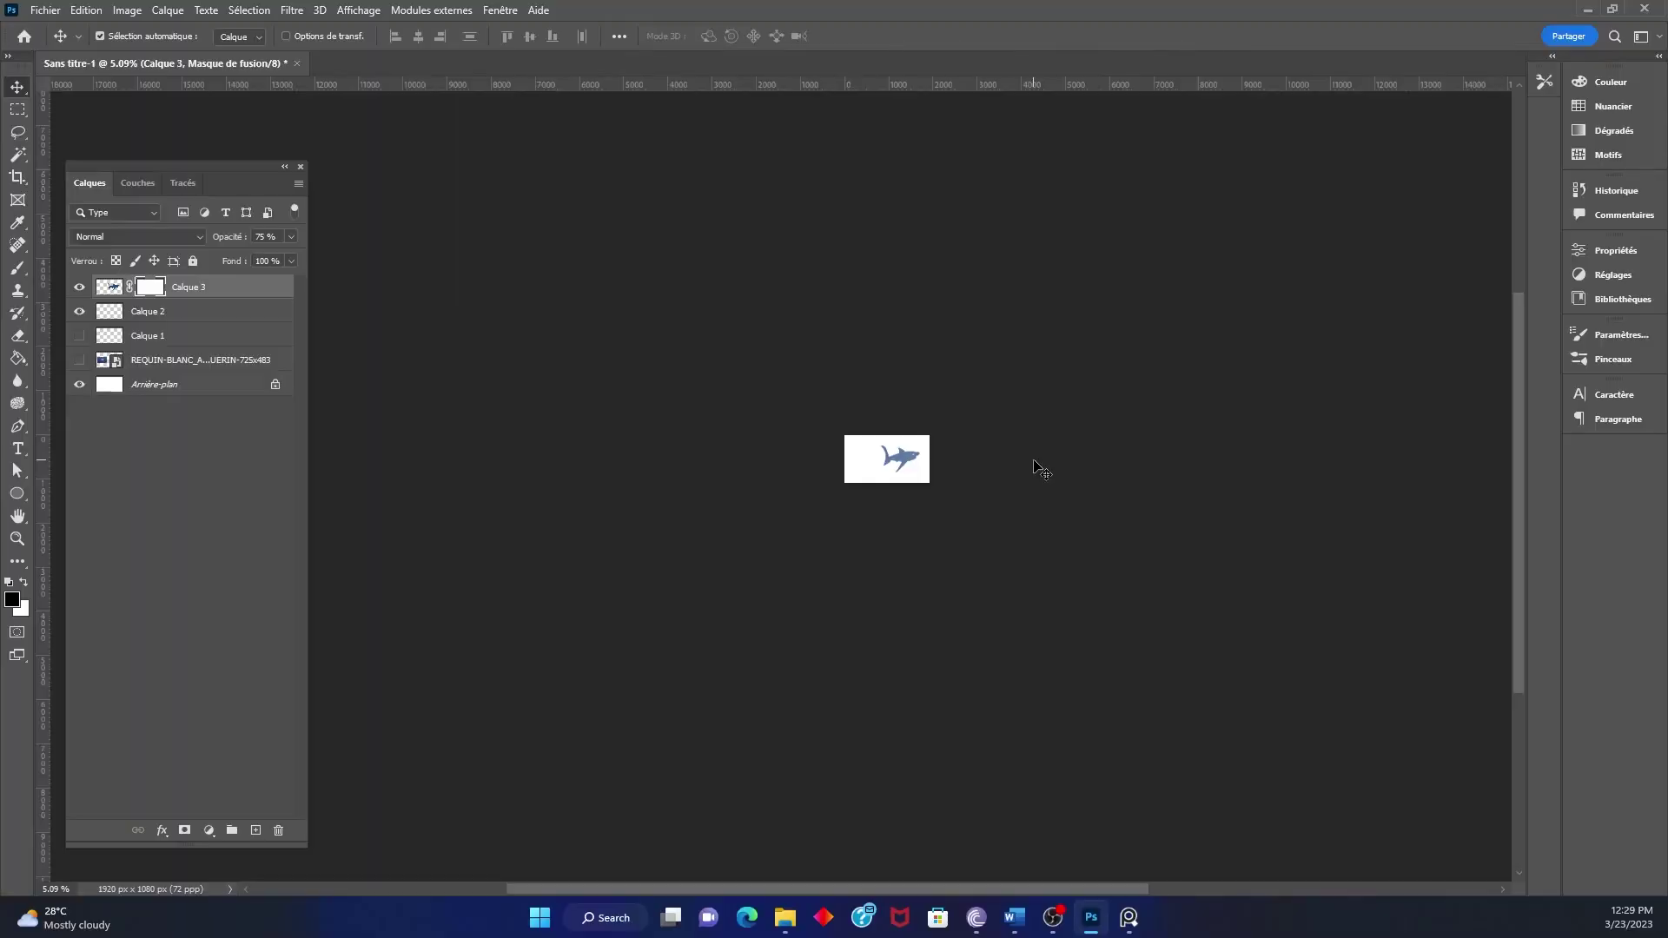
{"action": "scroll", "coordinate": [1041, 470], "scroll_direction": "up", "scroll_amount": 7}
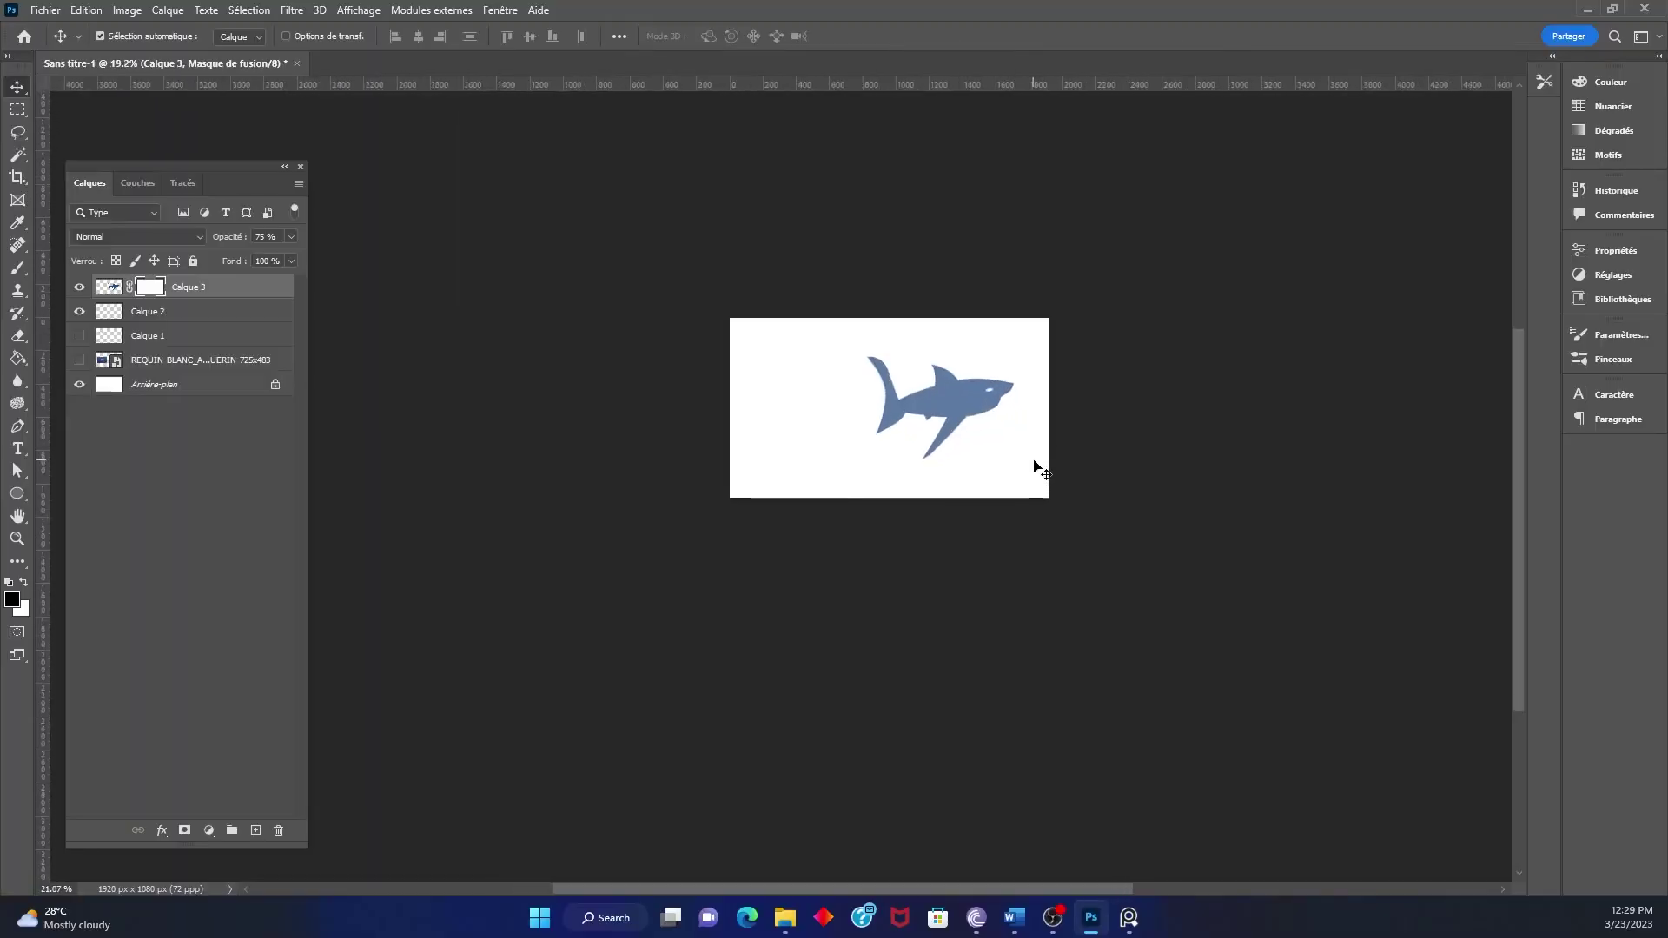
{"action": "scroll", "coordinate": [1035, 466], "scroll_direction": "up", "scroll_amount": 5}
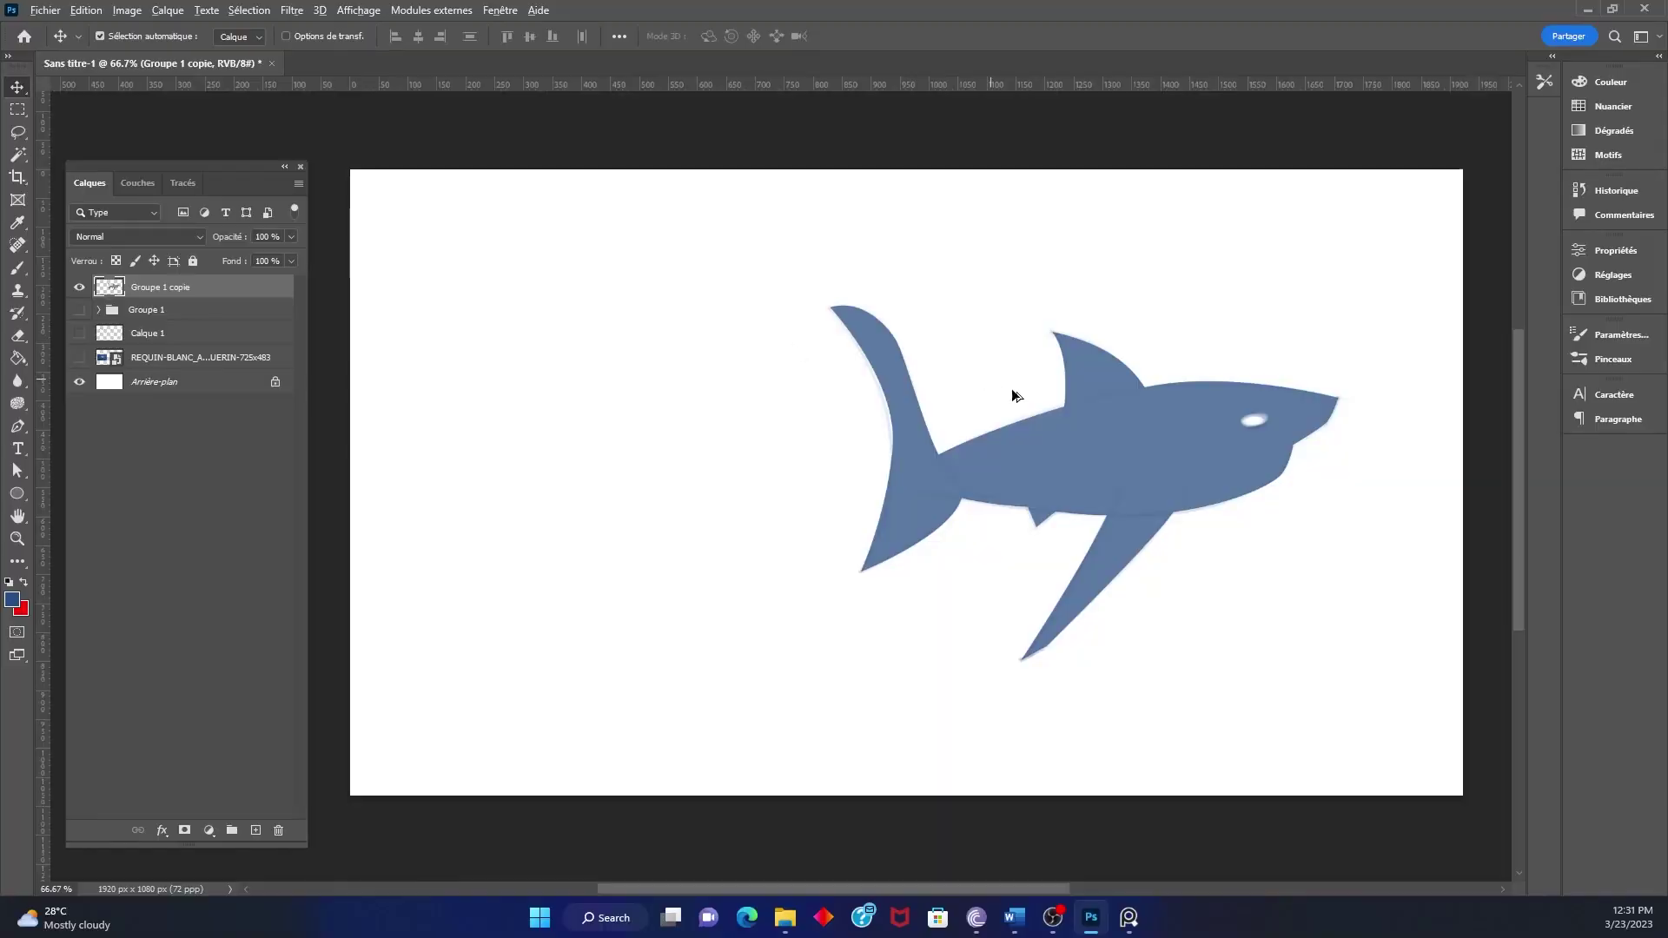
Move the silhouette toward the canvas centre and sketch lines over the dorsal fin
{"action": "mouse_move", "coordinate": [1152, 460]}
{"action": "left_mouse_down"}
{"action": "mouse_move", "coordinate": [901, 472]}
{"action": "mouse_move", "coordinate": [949, 456]}
{"action": "left_mouse_up"}
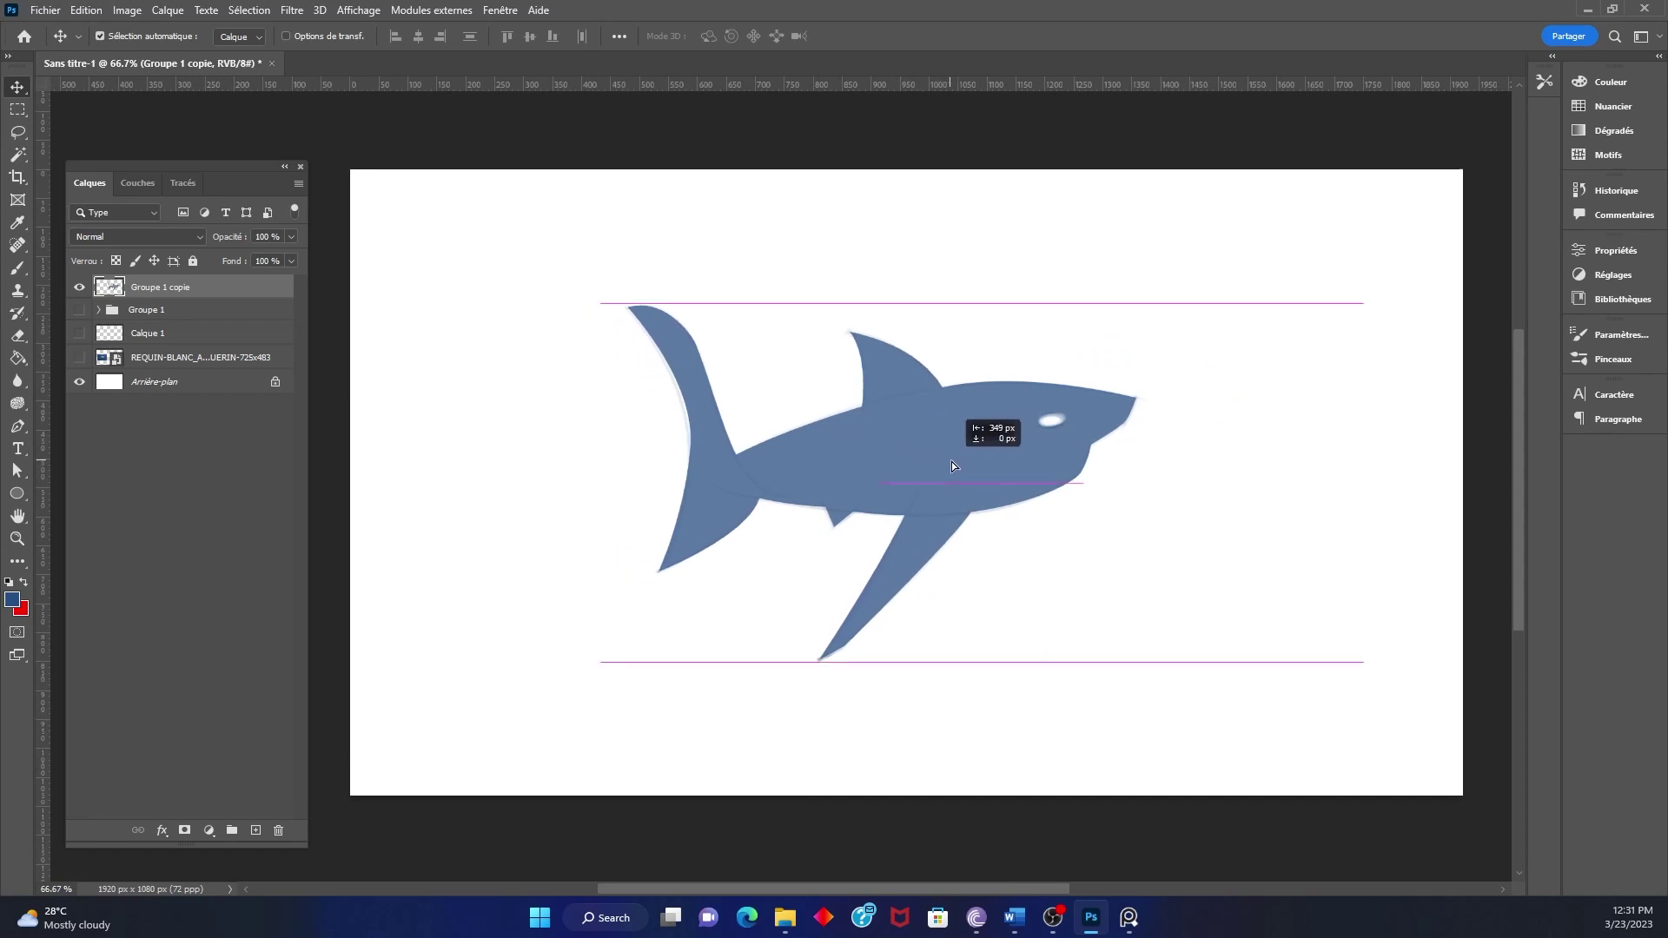
{"action": "left_click_drag", "start_coordinate": [852, 335], "coordinate": [877, 383]}
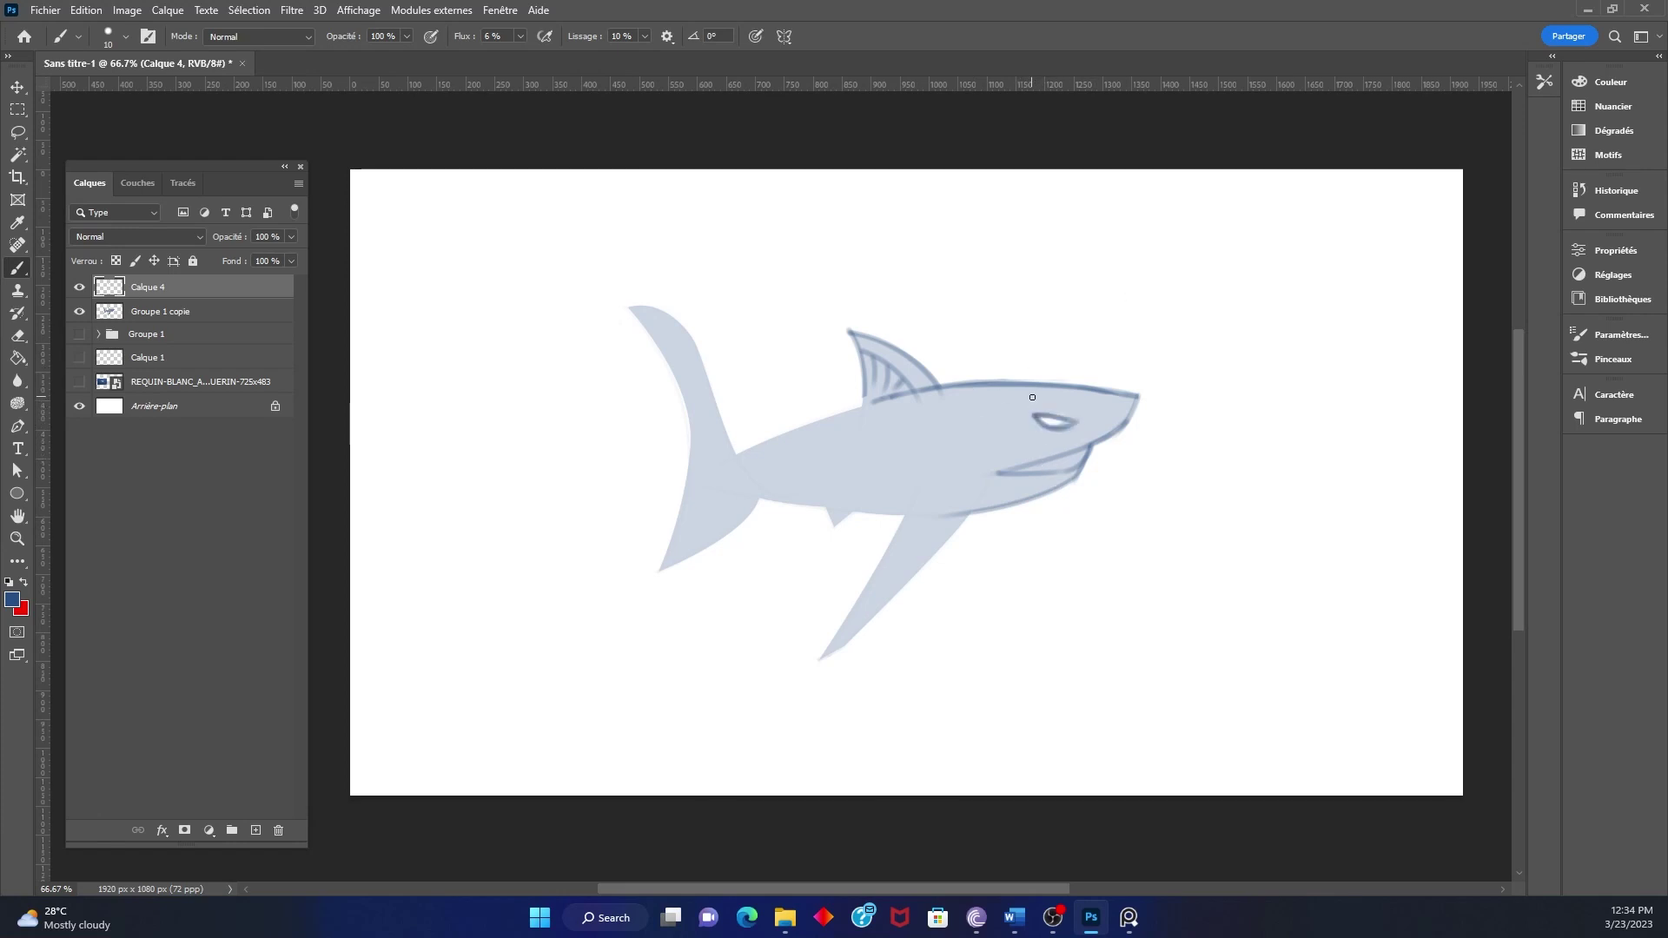
Sketch snout, body and gill stripes, pectoral fin lines and the belly outline
{"action": "left_click_drag", "start_coordinate": [1139, 396], "coordinate": [1088, 427]}
{"action": "left_click_drag", "start_coordinate": [743, 472], "coordinate": [1092, 414]}
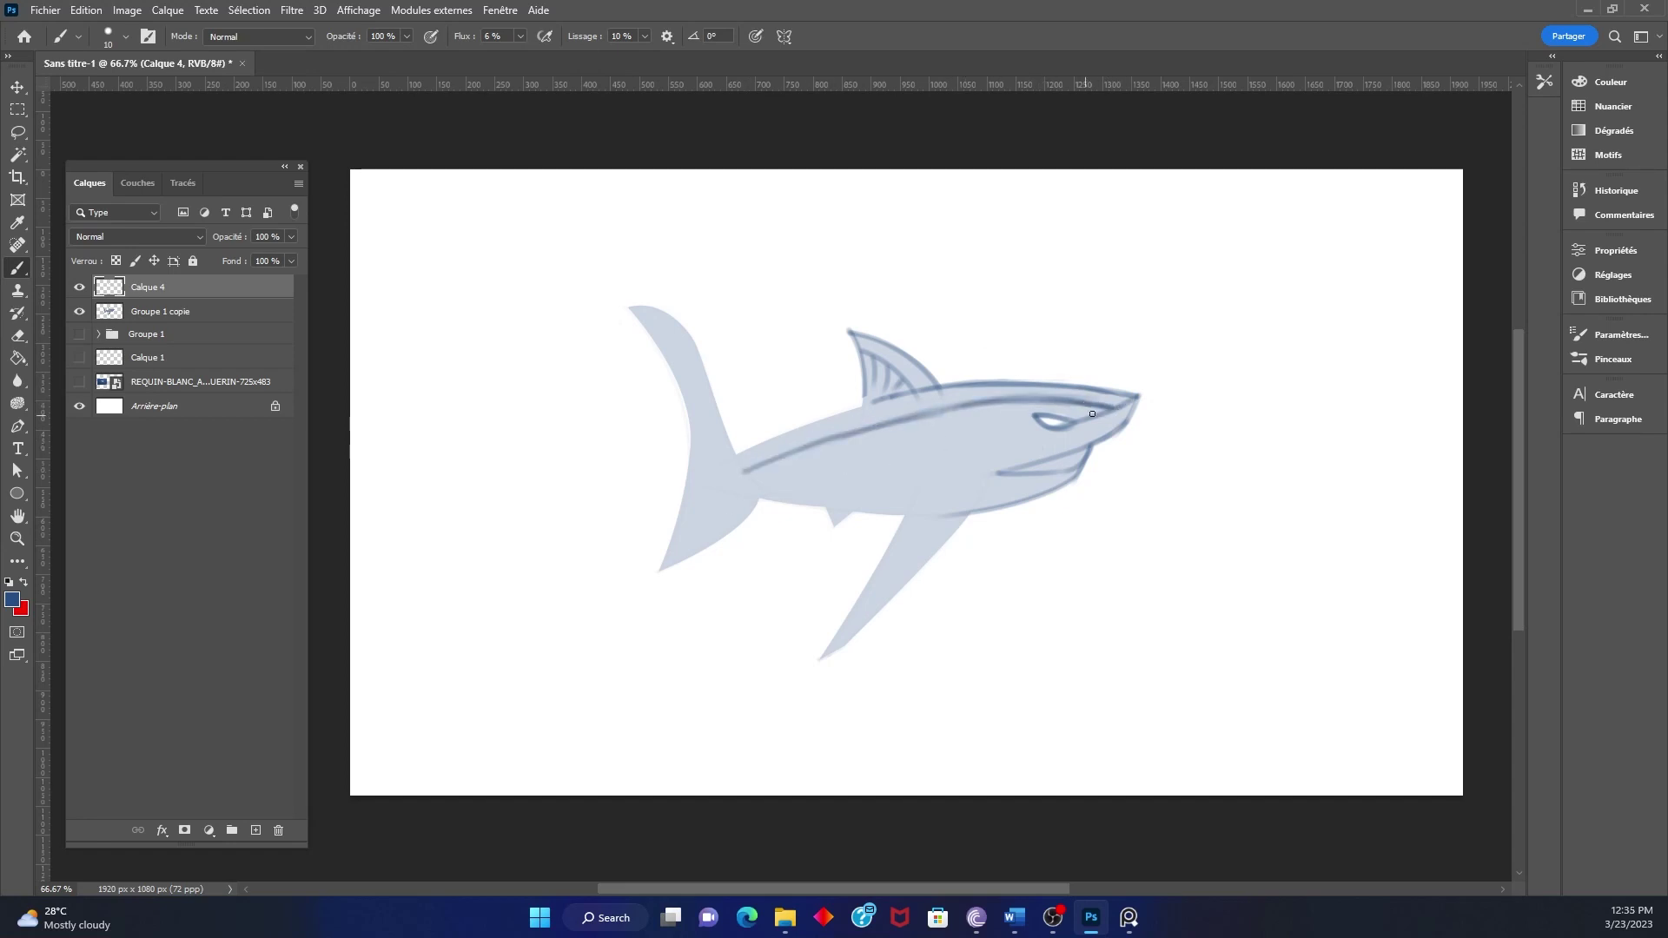
{"action": "left_click_drag", "start_coordinate": [740, 453], "coordinate": [864, 406]}
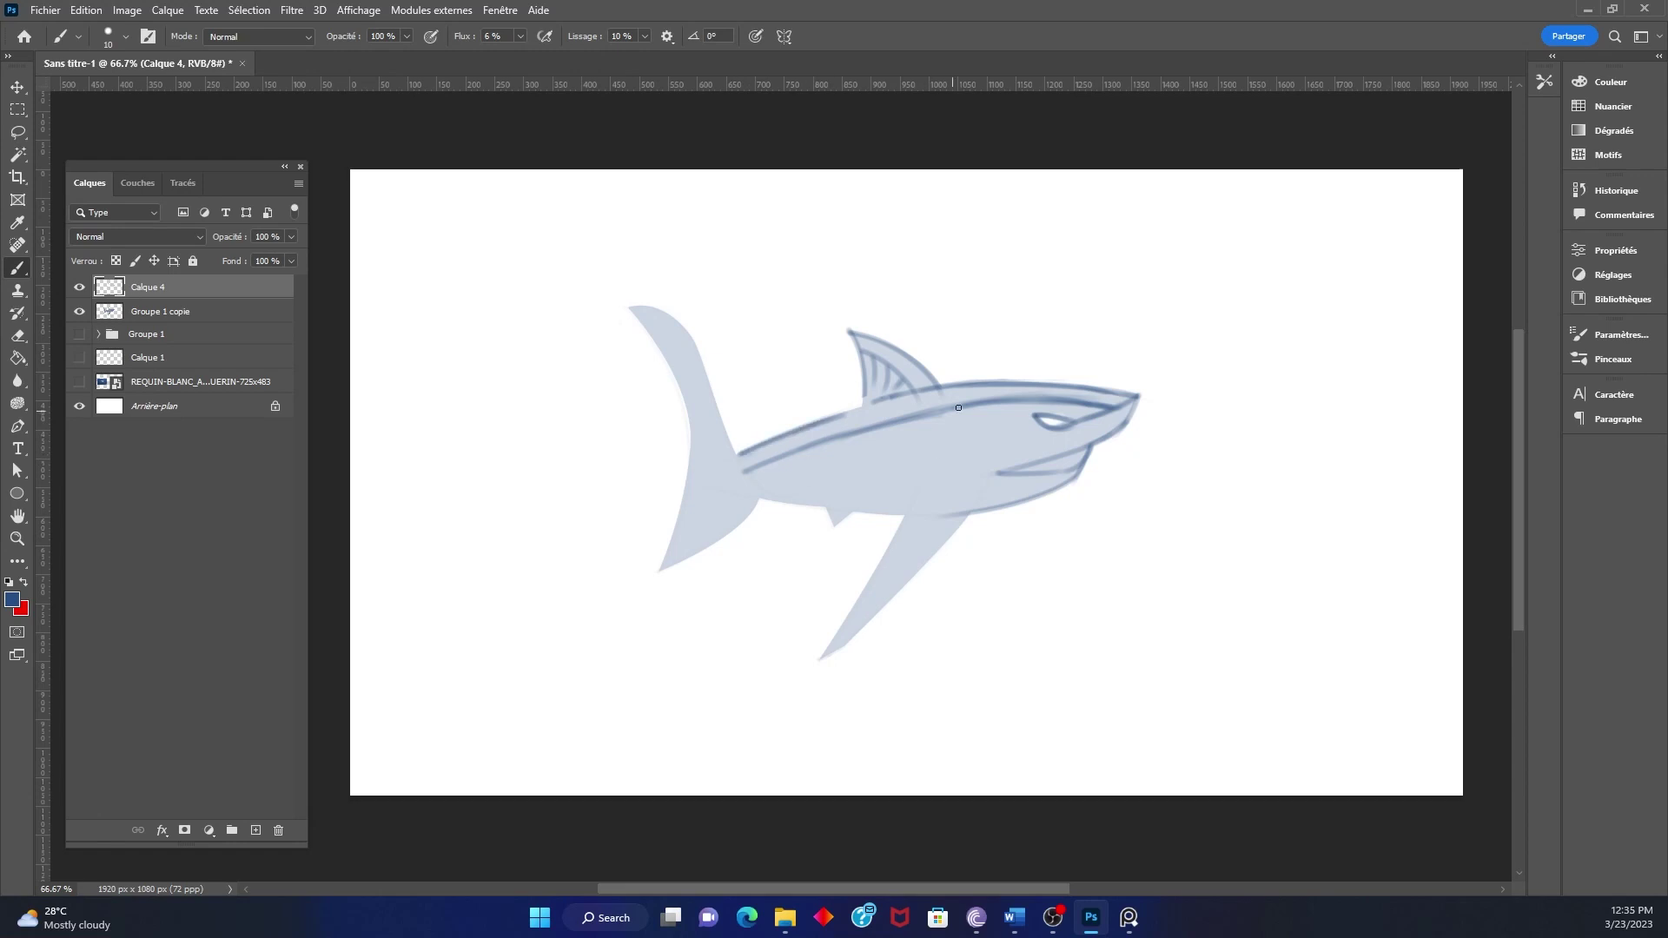
{"action": "mouse_move", "coordinate": [985, 405]}
{"action": "left_mouse_down"}
{"action": "mouse_move", "coordinate": [961, 440]}
{"action": "mouse_move", "coordinate": [999, 480]}
{"action": "mouse_move", "coordinate": [945, 435]}
{"action": "mouse_move", "coordinate": [923, 445]}
{"action": "mouse_move", "coordinate": [964, 485]}
{"action": "left_mouse_up"}
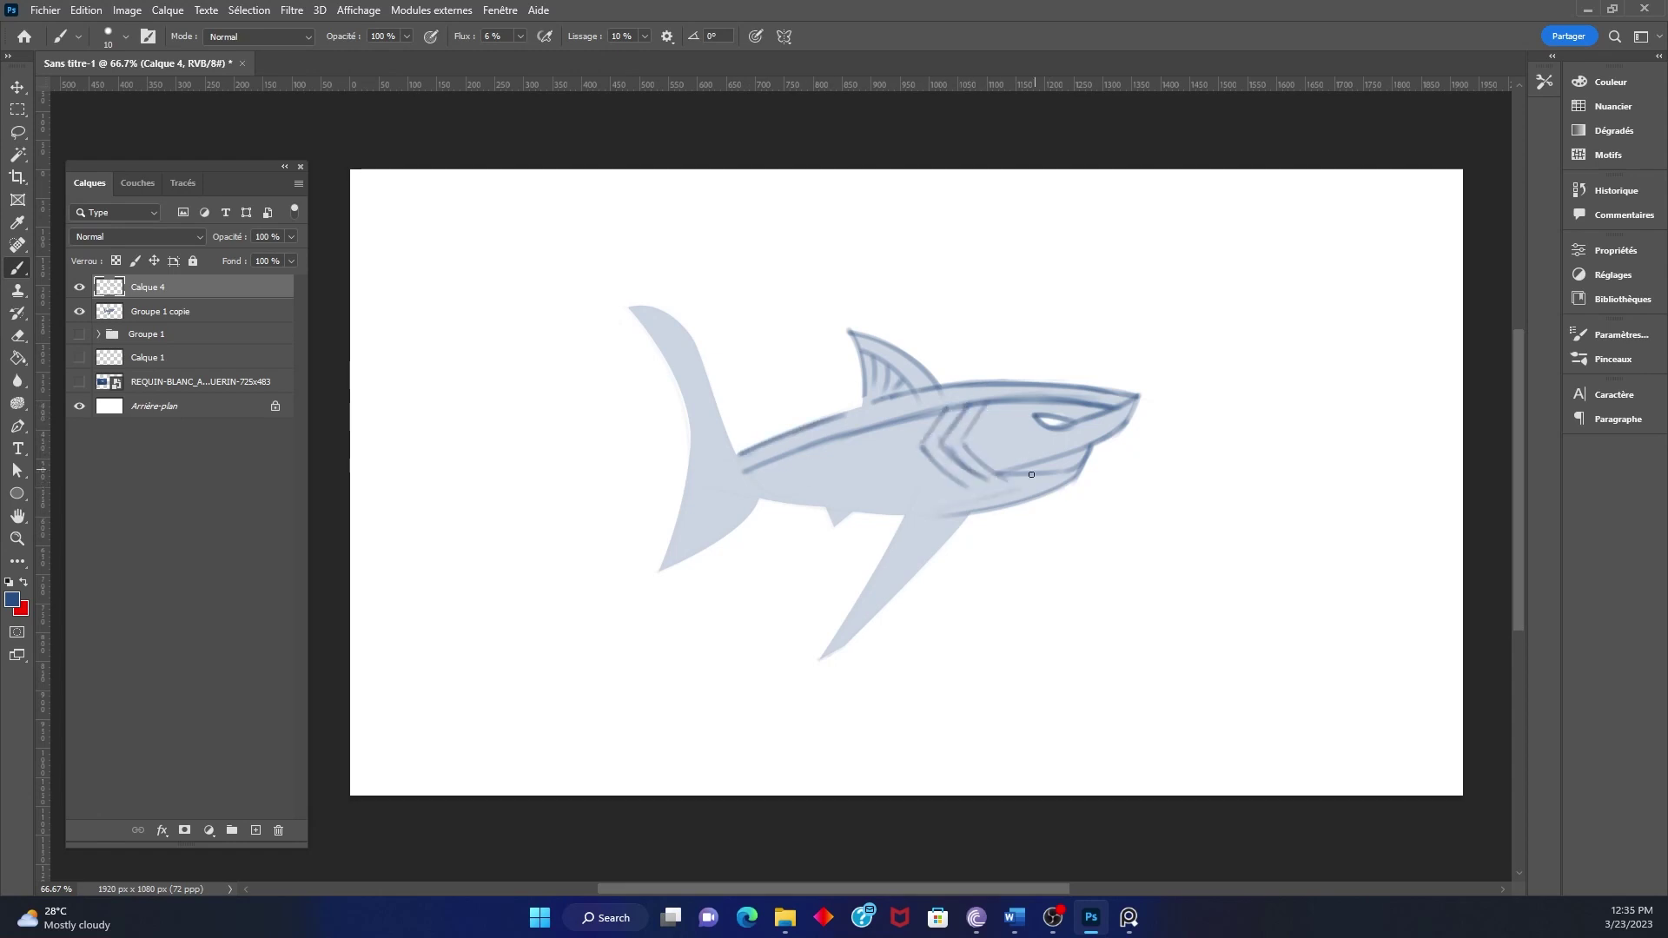
{"action": "left_click_drag", "start_coordinate": [967, 514], "coordinate": [816, 669]}
{"action": "mouse_move", "coordinate": [907, 516]}
{"action": "left_mouse_down"}
{"action": "mouse_move", "coordinate": [821, 659]}
{"action": "mouse_move", "coordinate": [943, 515]}
{"action": "left_mouse_up"}
{"action": "mouse_move", "coordinate": [903, 591]}
{"action": "left_mouse_down"}
{"action": "mouse_move", "coordinate": [977, 508]}
{"action": "mouse_move", "coordinate": [951, 532]}
{"action": "mouse_move", "coordinate": [960, 497]}
{"action": "left_mouse_up"}
{"action": "mouse_move", "coordinate": [1034, 484]}
{"action": "left_mouse_down"}
{"action": "mouse_move", "coordinate": [926, 507]}
{"action": "mouse_move", "coordinate": [1029, 481]}
{"action": "left_mouse_up"}
{"action": "mouse_move", "coordinate": [912, 513]}
{"action": "left_mouse_down"}
{"action": "mouse_move", "coordinate": [831, 523]}
{"action": "mouse_move", "coordinate": [764, 501]}
{"action": "left_mouse_up"}
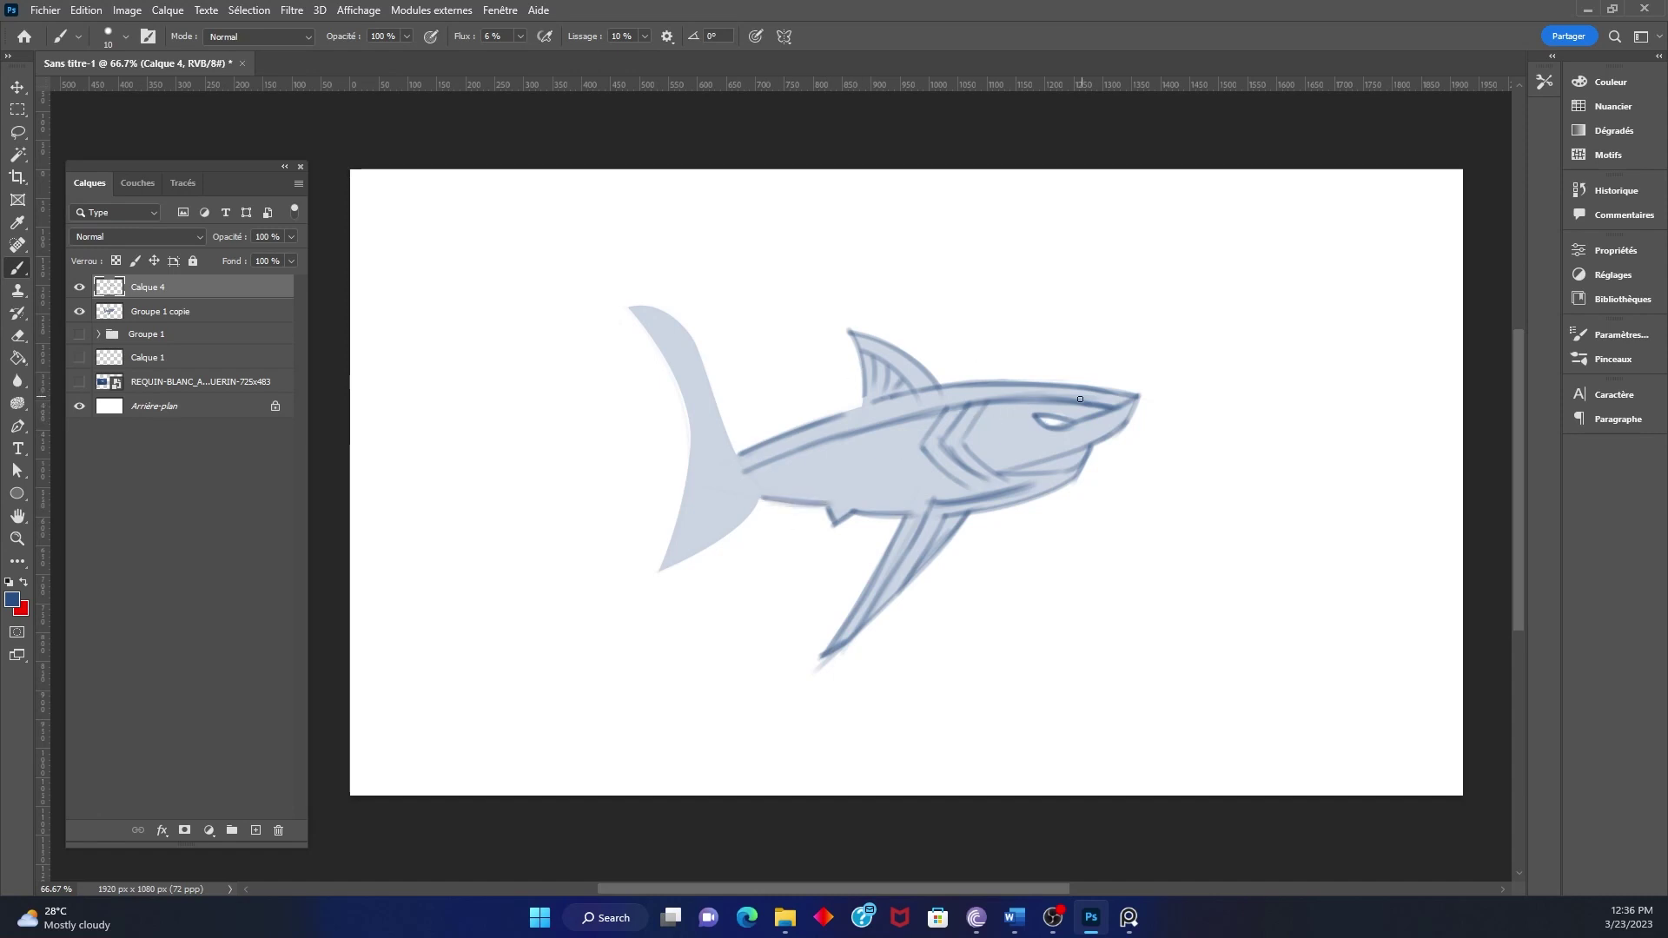
Add lines around the eye, horizontal body stripes, a belly stroke and the lower jaw
{"action": "mouse_move", "coordinate": [1098, 423]}
{"action": "left_mouse_down"}
{"action": "mouse_move", "coordinate": [981, 454]}
{"action": "mouse_move", "coordinate": [1012, 440]}
{"action": "left_mouse_up"}
{"action": "left_click_drag", "start_coordinate": [1109, 424], "coordinate": [984, 459]}
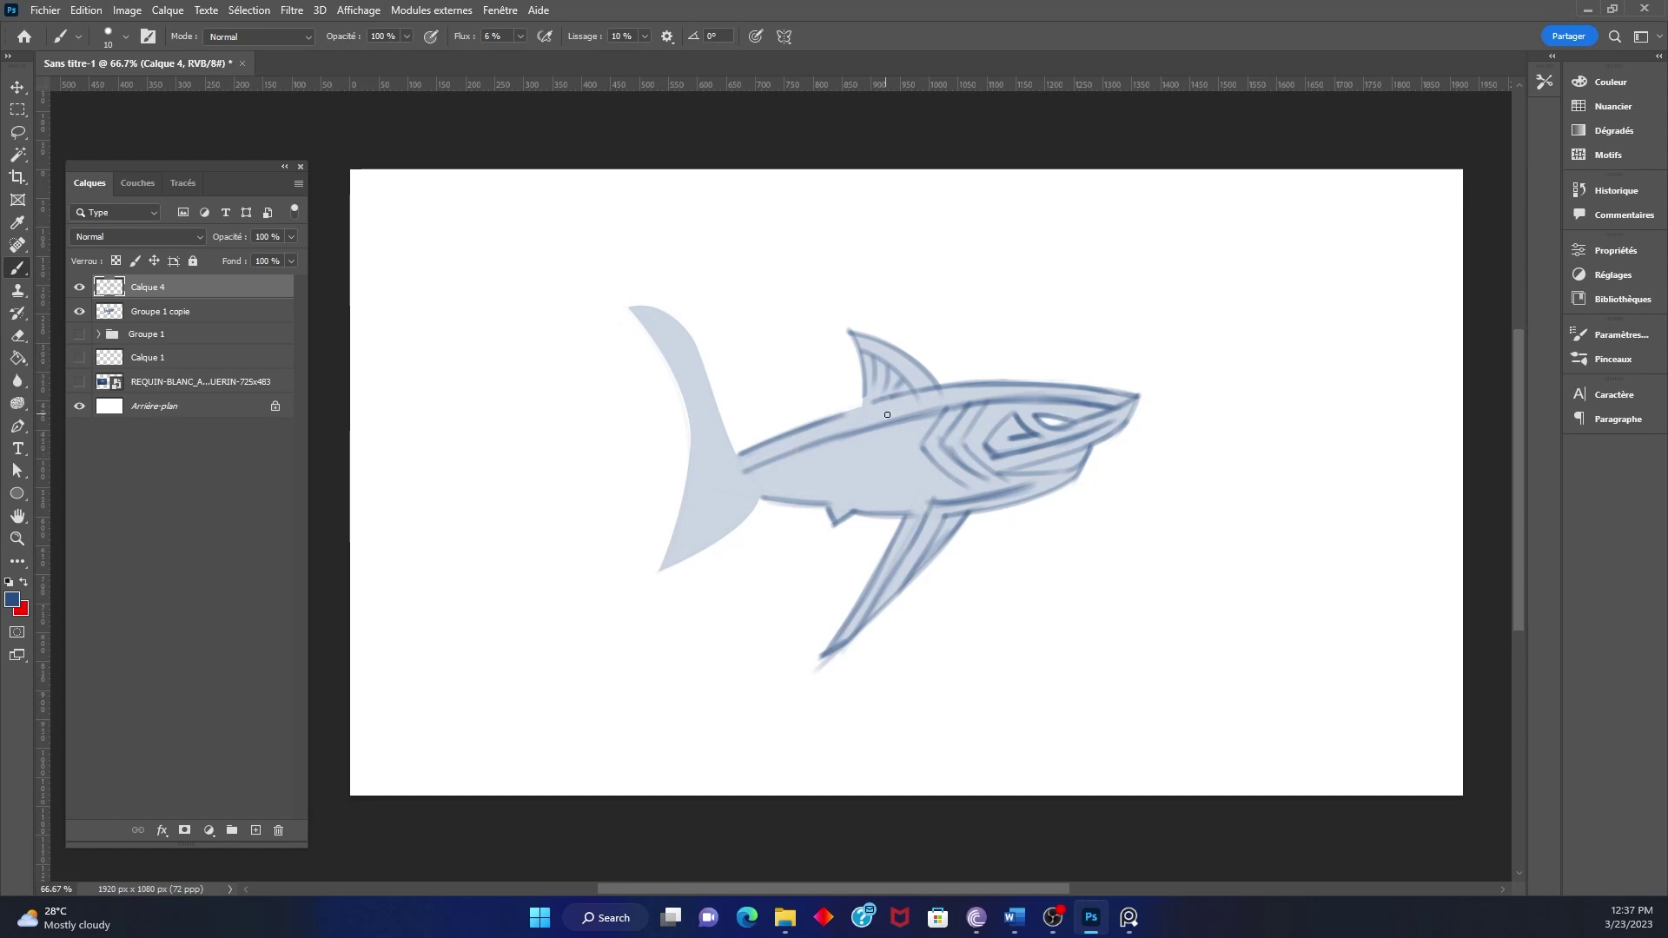
{"action": "mouse_move", "coordinate": [749, 474]}
{"action": "left_mouse_down"}
{"action": "mouse_move", "coordinate": [913, 436]}
{"action": "mouse_move", "coordinate": [912, 465]}
{"action": "left_mouse_up"}
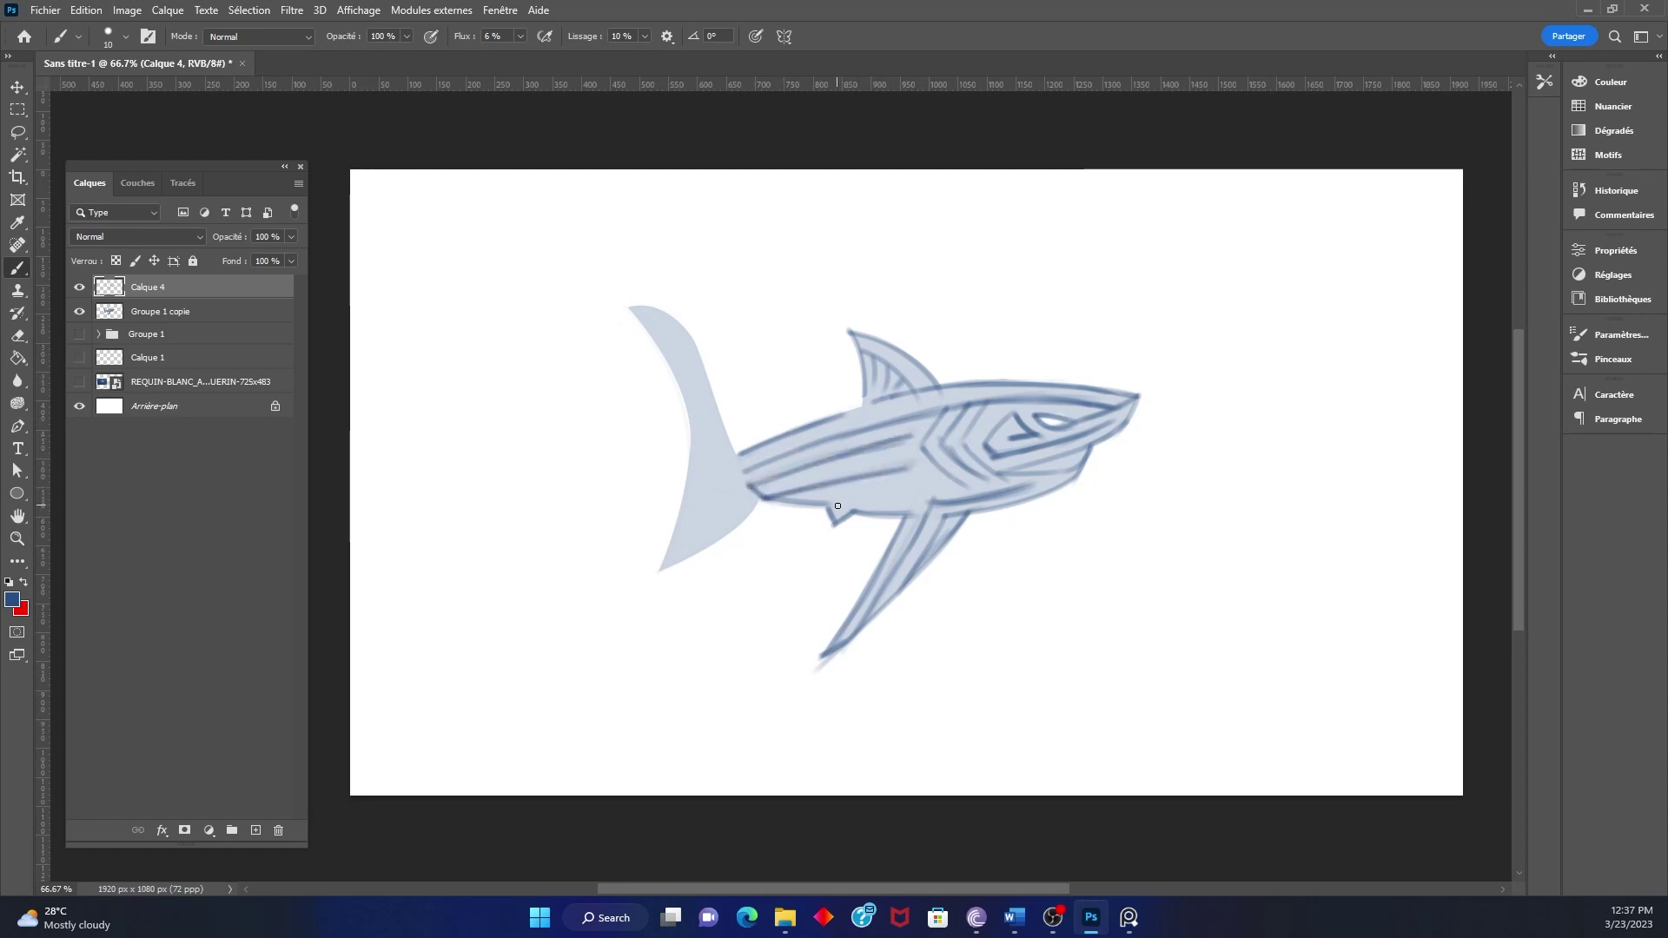
{"action": "mouse_move", "coordinate": [838, 506]}
{"action": "left_mouse_down"}
{"action": "mouse_move", "coordinate": [918, 491]}
{"action": "mouse_move", "coordinate": [773, 500]}
{"action": "left_mouse_up"}
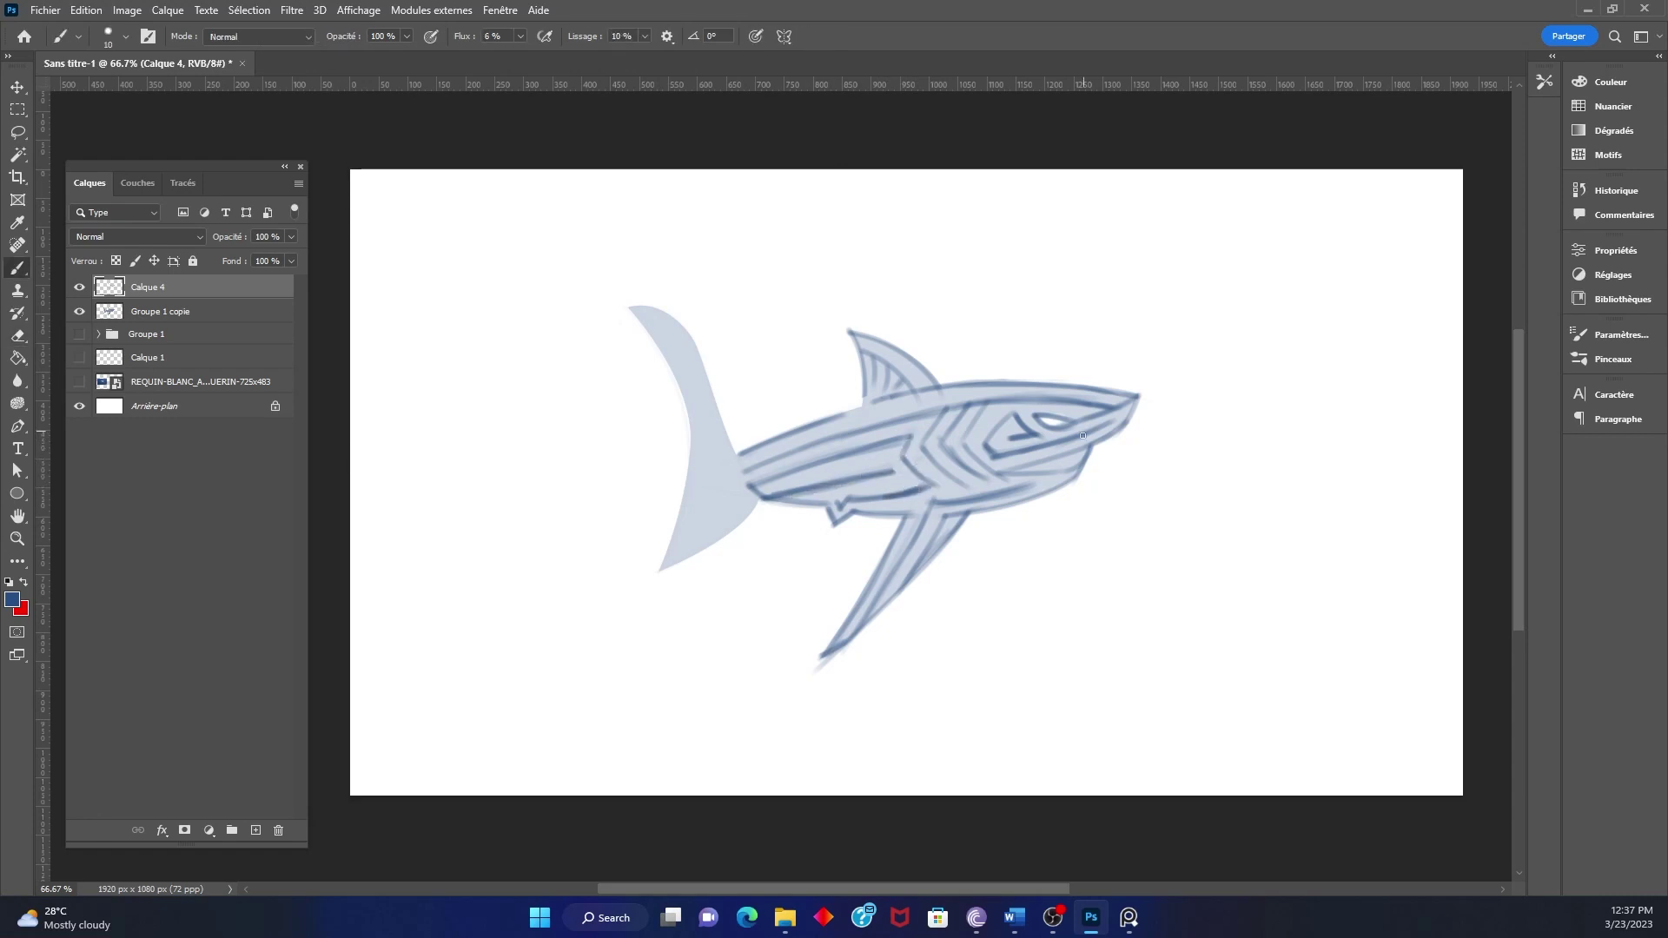
{"action": "mouse_move", "coordinate": [1089, 453]}
{"action": "left_mouse_down"}
{"action": "mouse_move", "coordinate": [999, 476]}
{"action": "mouse_move", "coordinate": [1099, 441]}
{"action": "left_mouse_up"}
Outline the tail fin's edges and add inner lines inside it
{"action": "left_click_drag", "start_coordinate": [635, 306], "coordinate": [735, 452]}
{"action": "left_click_drag", "start_coordinate": [684, 329], "coordinate": [735, 435]}
{"action": "left_click_drag", "start_coordinate": [633, 309], "coordinate": [660, 569]}
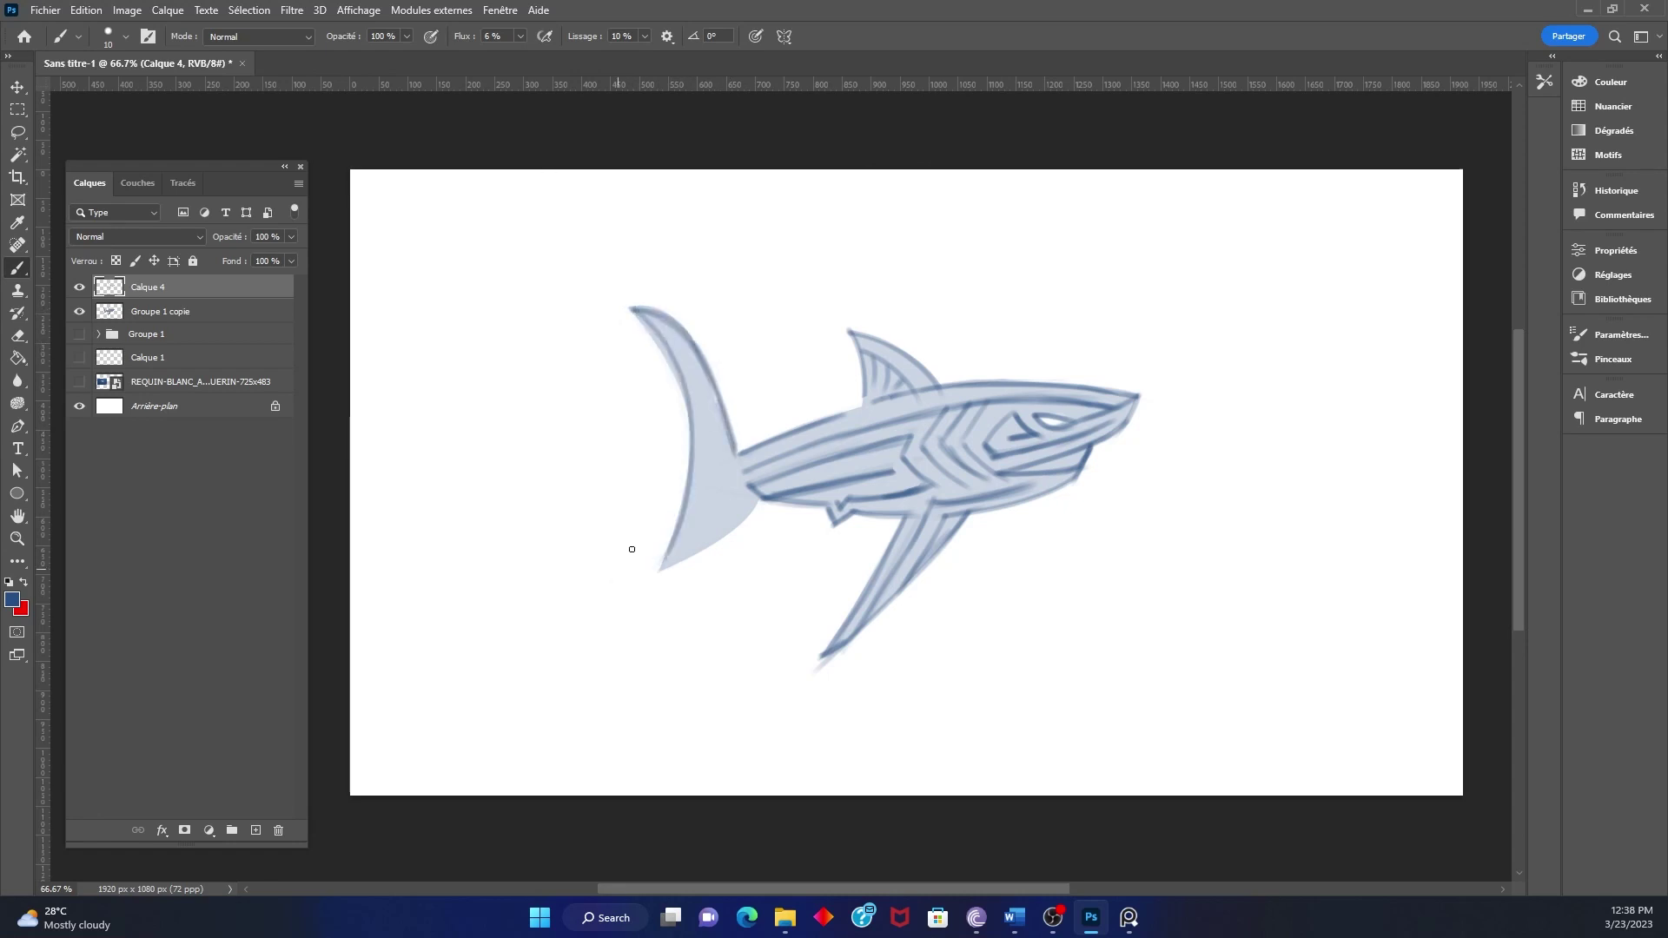
{"action": "mouse_move", "coordinate": [755, 508]}
{"action": "left_mouse_down"}
{"action": "mouse_move", "coordinate": [638, 574]}
{"action": "mouse_move", "coordinate": [764, 499]}
{"action": "left_mouse_up"}
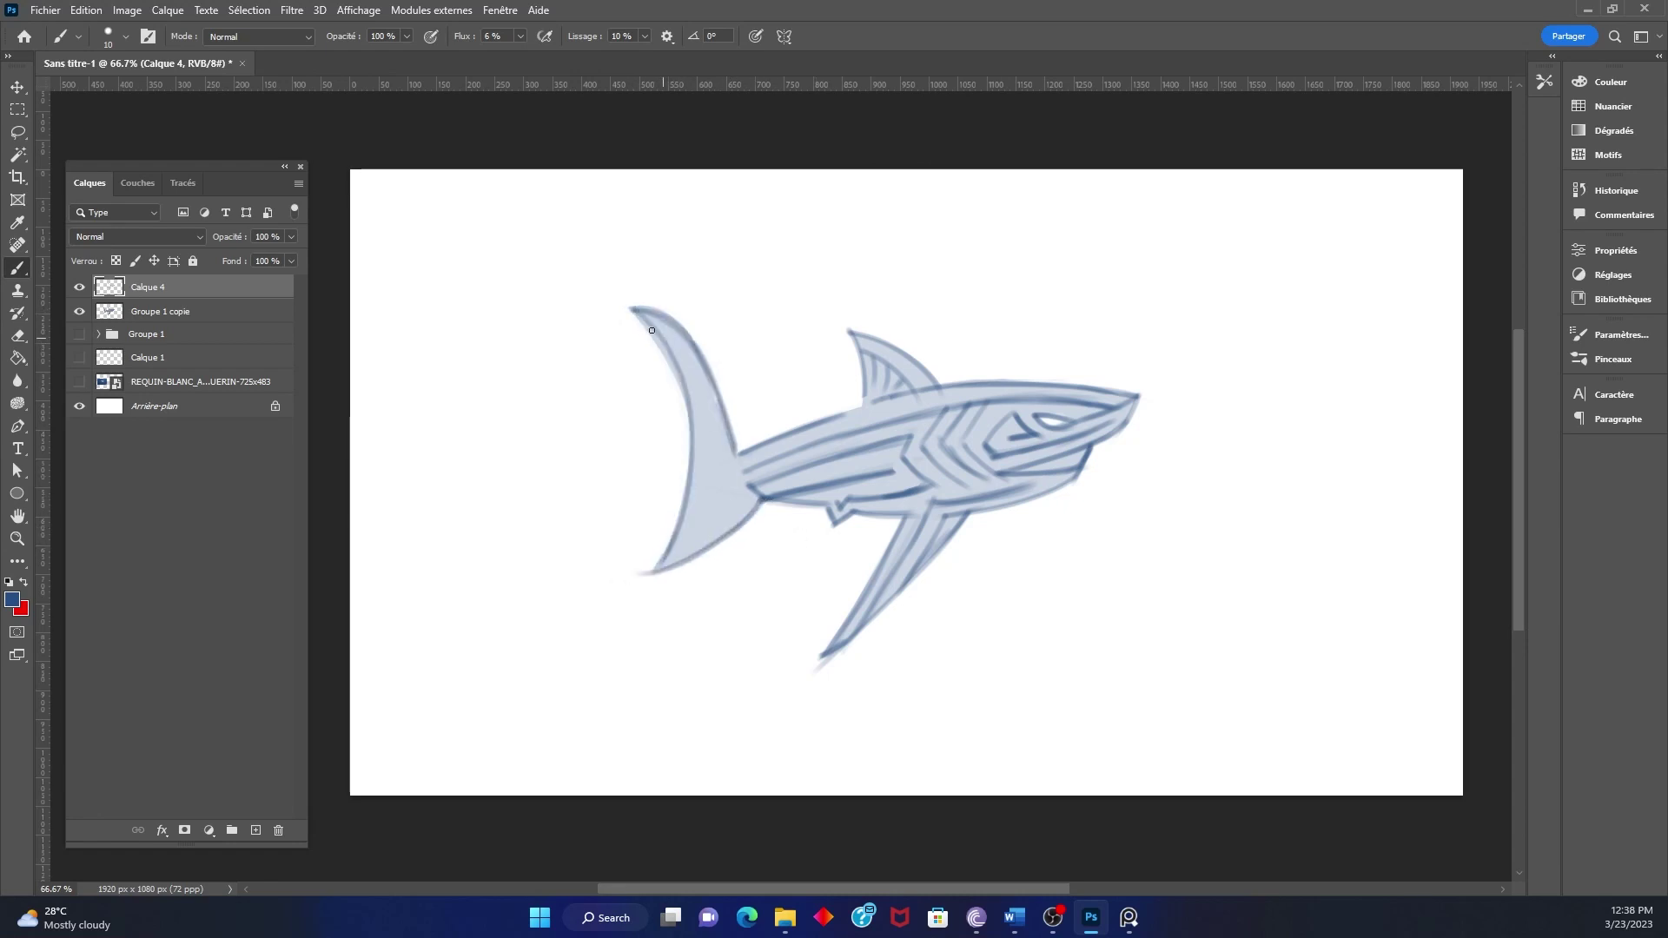
{"action": "mouse_move", "coordinate": [680, 334]}
{"action": "left_mouse_down"}
{"action": "mouse_move", "coordinate": [695, 373]}
{"action": "mouse_move", "coordinate": [686, 560]}
{"action": "left_mouse_up"}
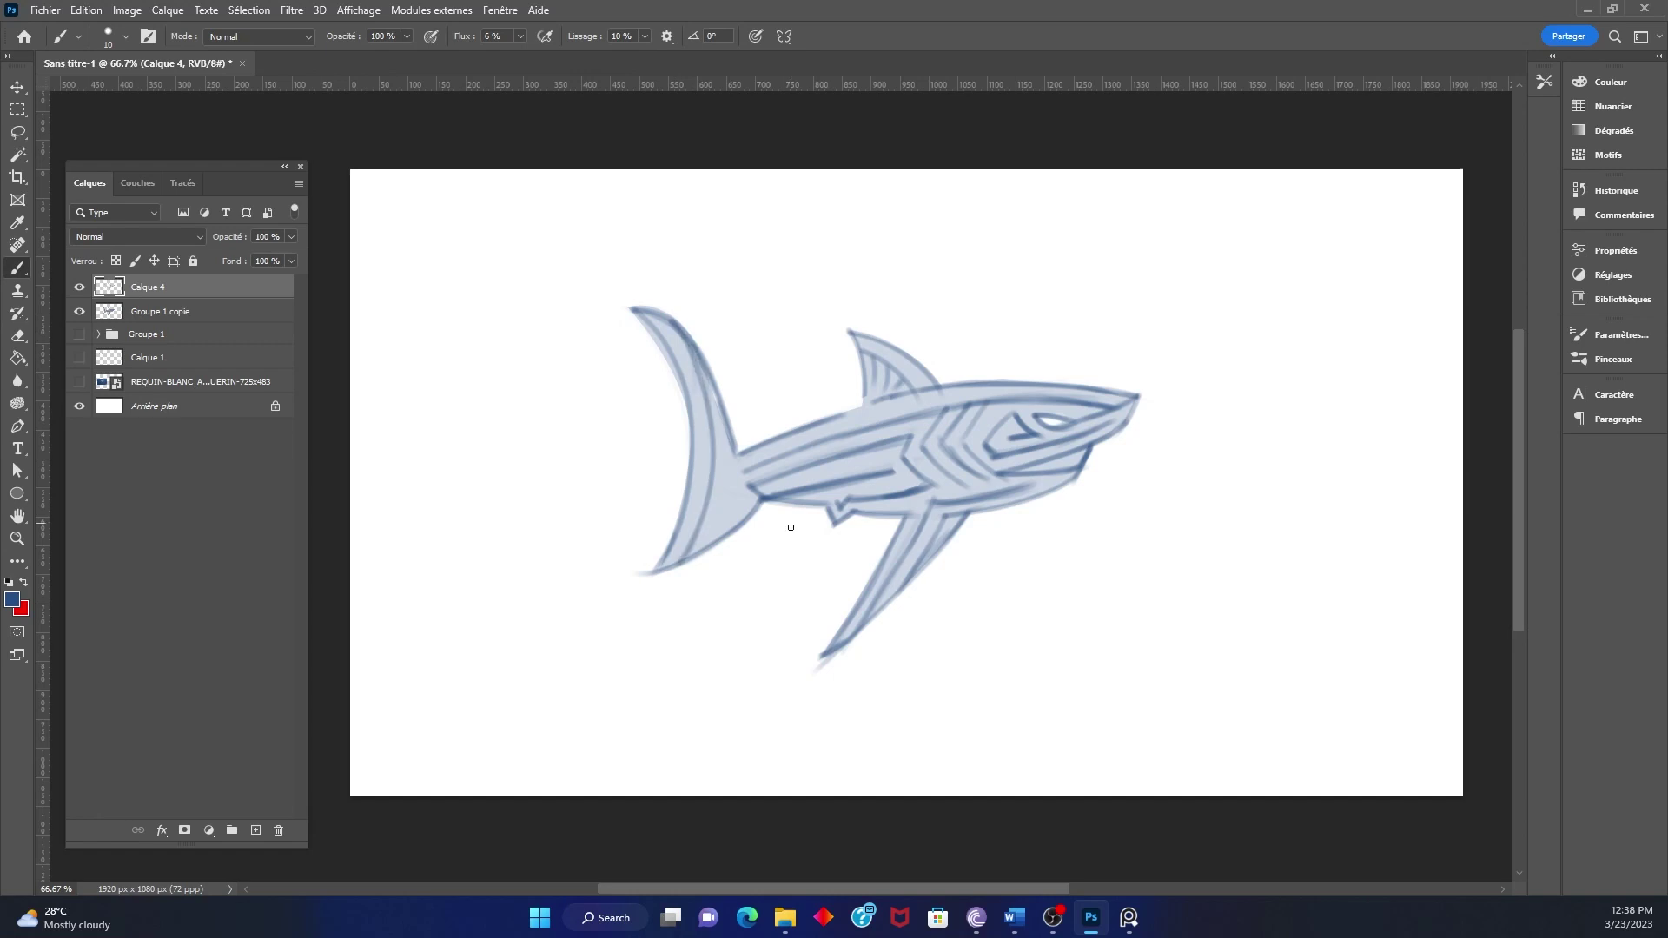
{"action": "left_click_drag", "start_coordinate": [710, 426], "coordinate": [732, 482]}
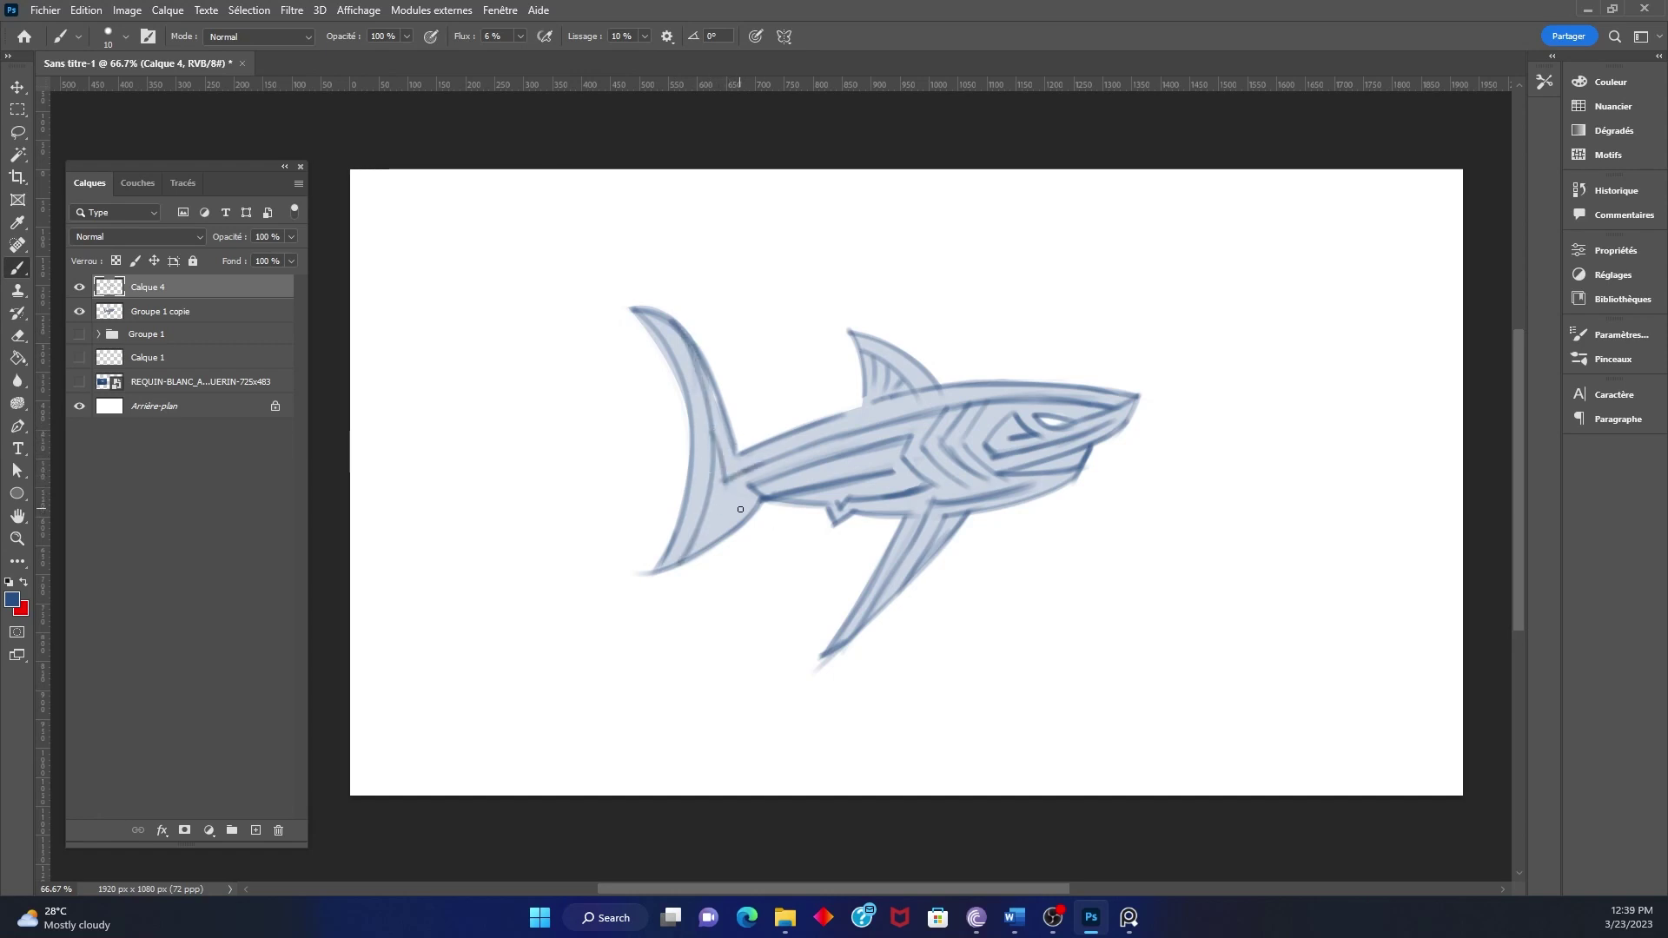
Hide the blue fill layer and darken the tail junction, inner tail edge and dorsal fin strokes
{"action": "left_click", "coordinate": [79, 311]}
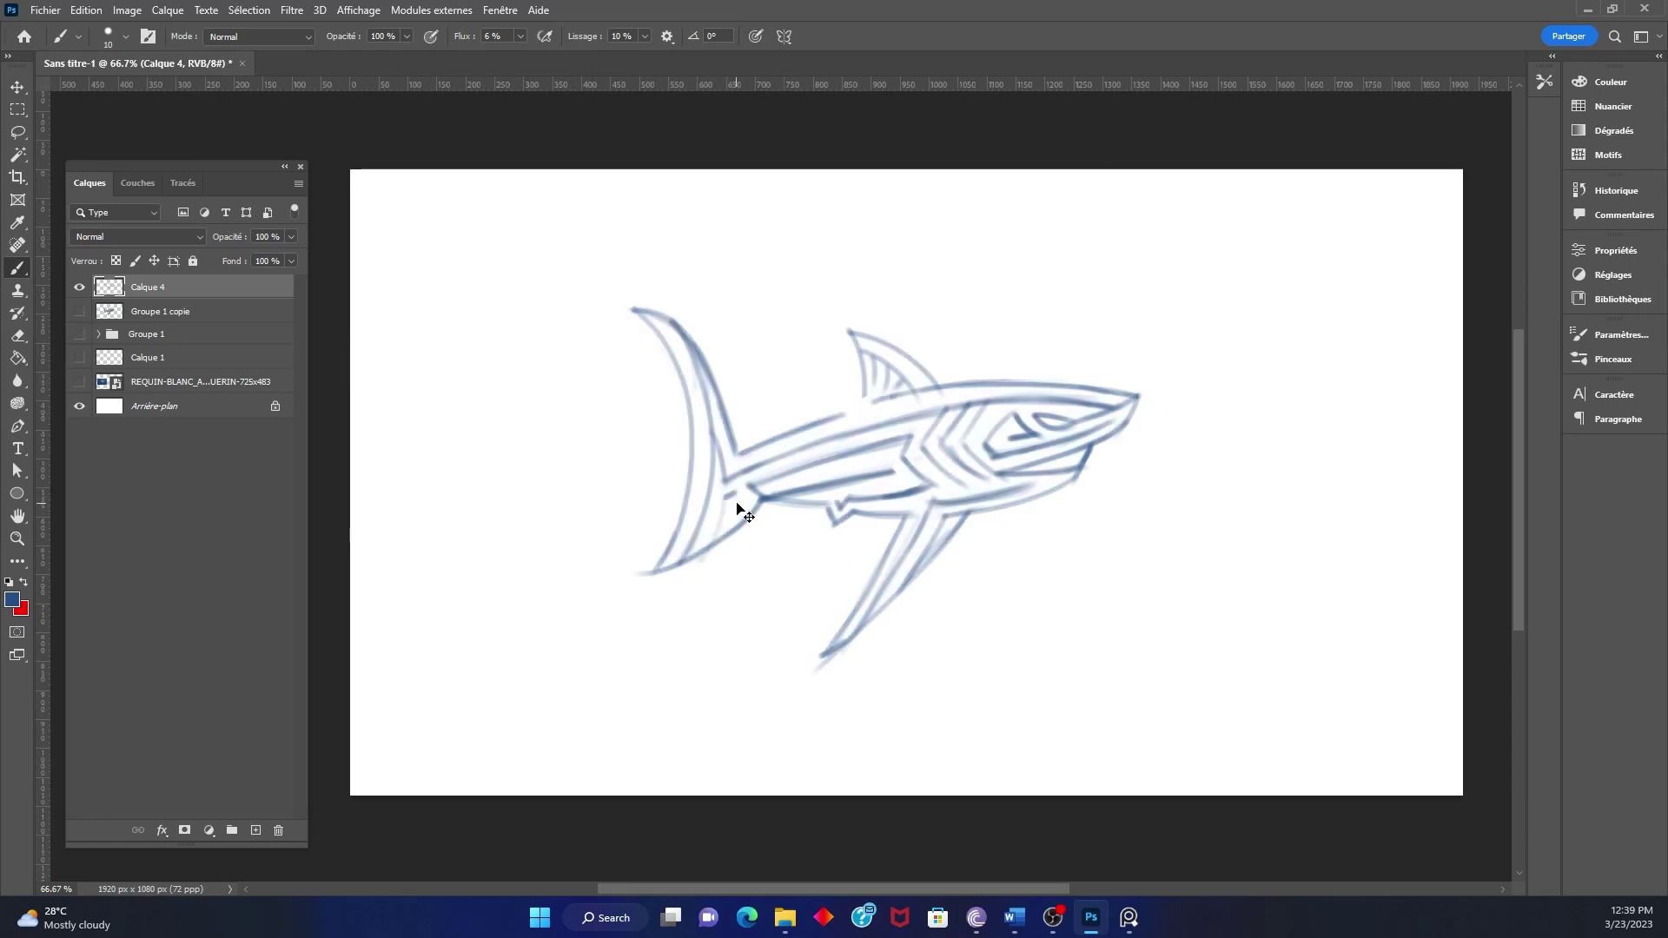
{"action": "mouse_move", "coordinate": [738, 491]}
{"action": "left_mouse_down"}
{"action": "mouse_move", "coordinate": [719, 516]}
{"action": "mouse_move", "coordinate": [743, 503]}
{"action": "left_mouse_up"}
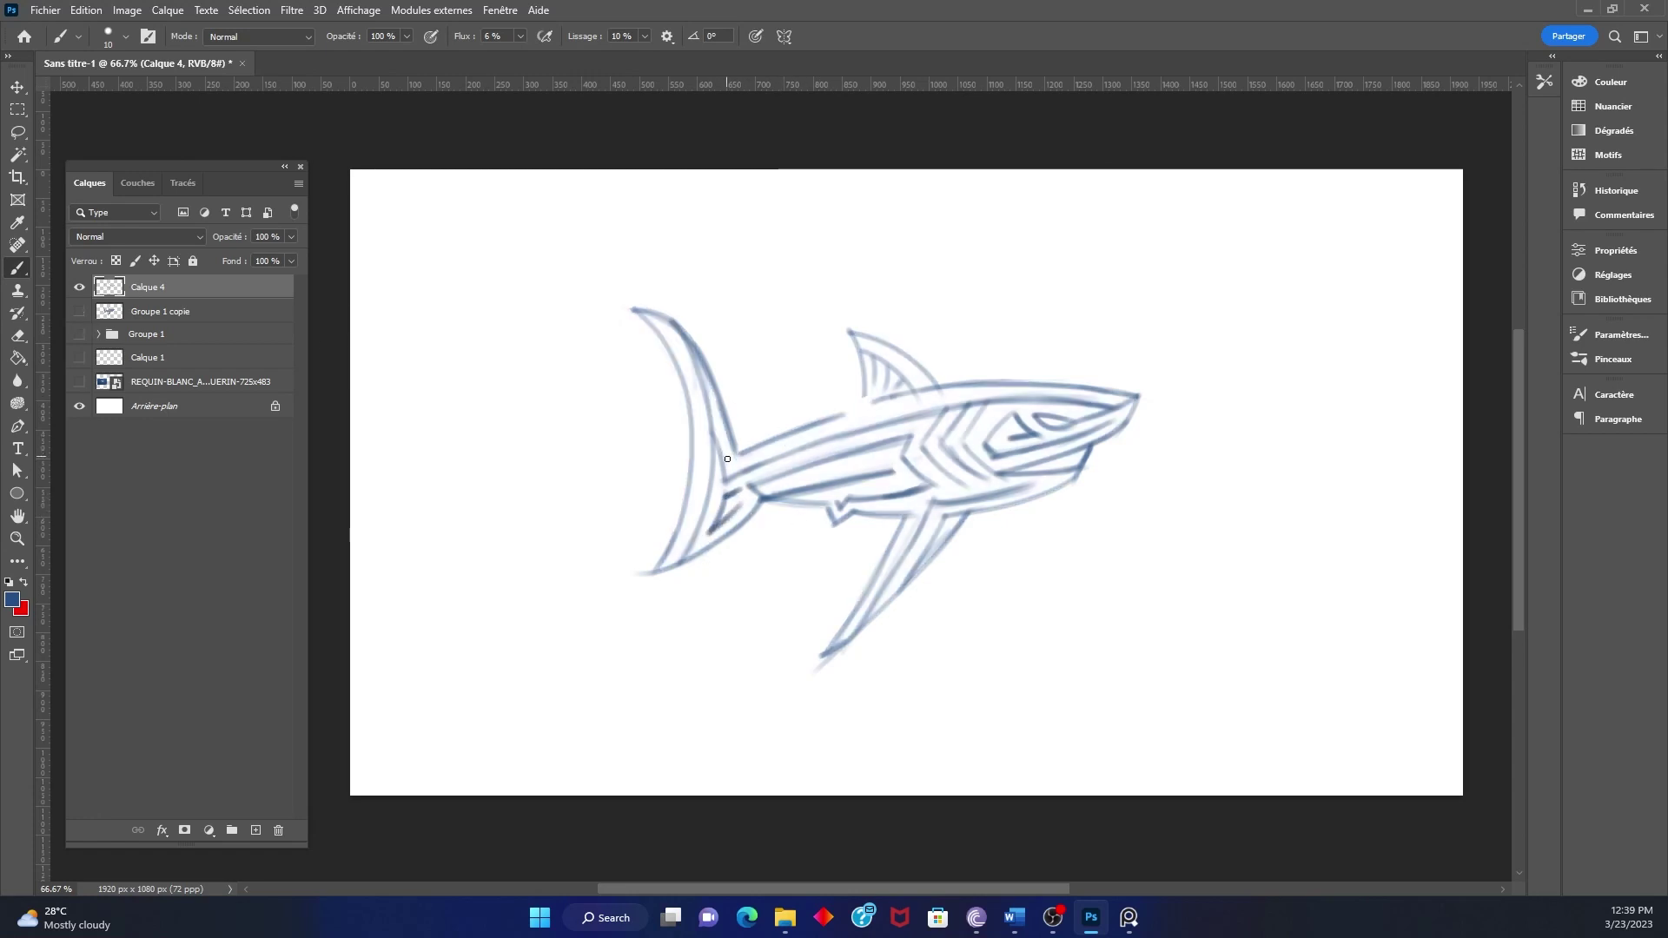
{"action": "mouse_move", "coordinate": [686, 339]}
{"action": "left_mouse_down"}
{"action": "mouse_move", "coordinate": [721, 509]}
{"action": "mouse_move", "coordinate": [1110, 407]}
{"action": "left_mouse_up"}
{"action": "left_click_drag", "start_coordinate": [857, 396], "coordinate": [912, 387]}
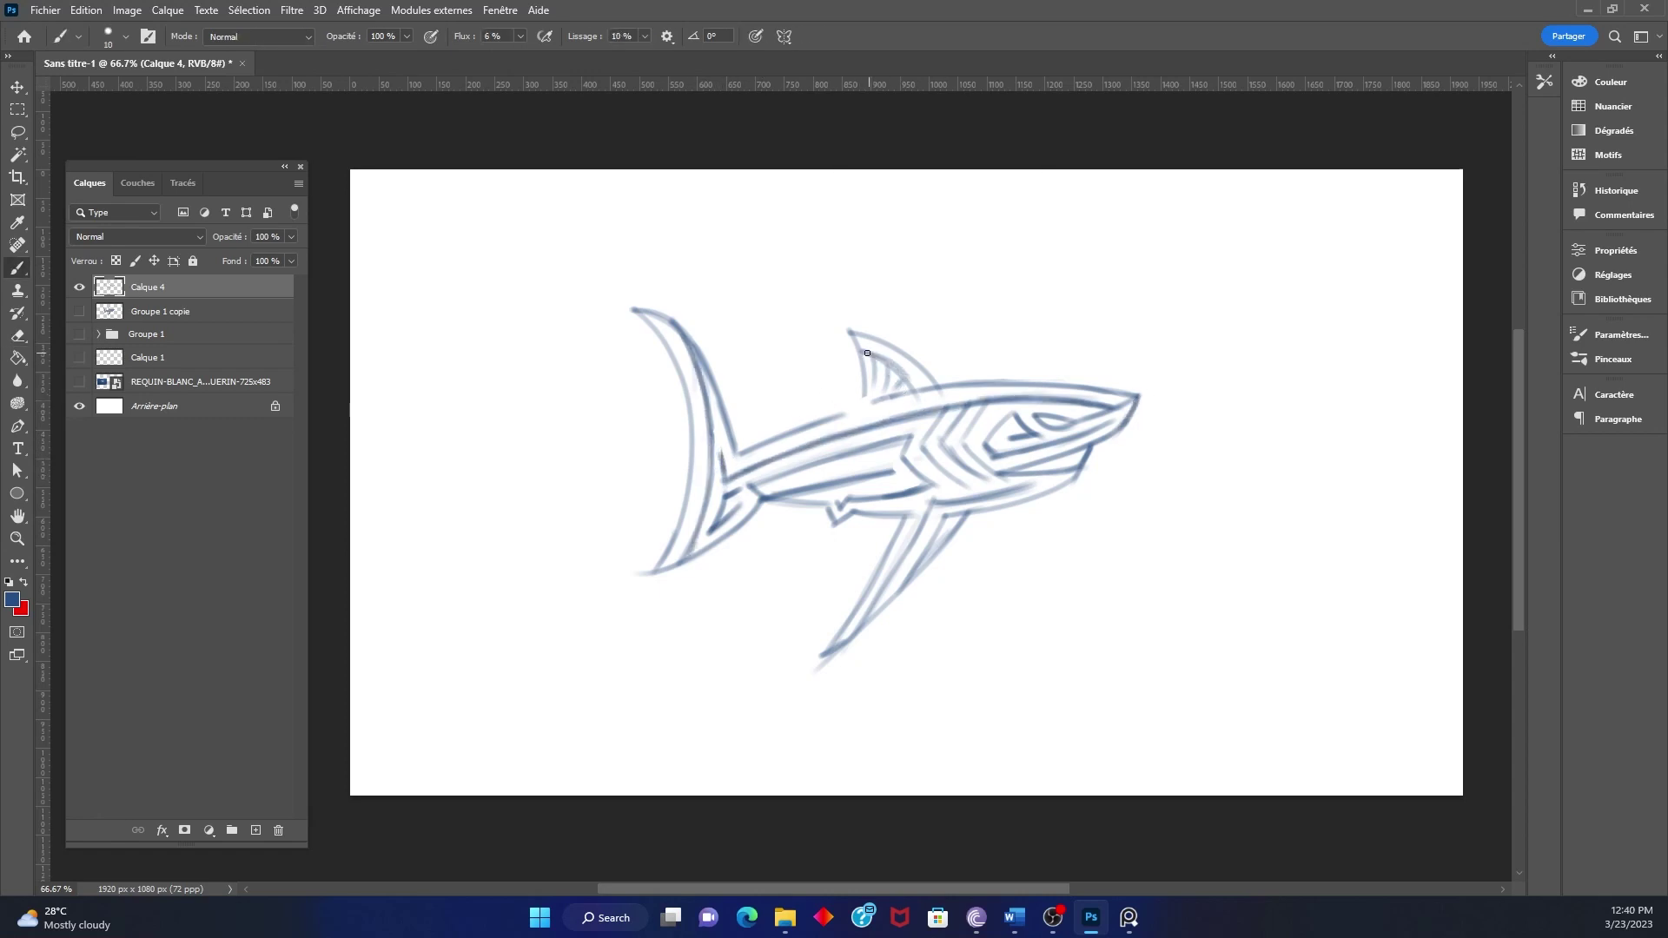
Touch up the dorsal fin base and head, eye and pectoral fin lines with Brush and Eraser
{"action": "key", "text": "e"}
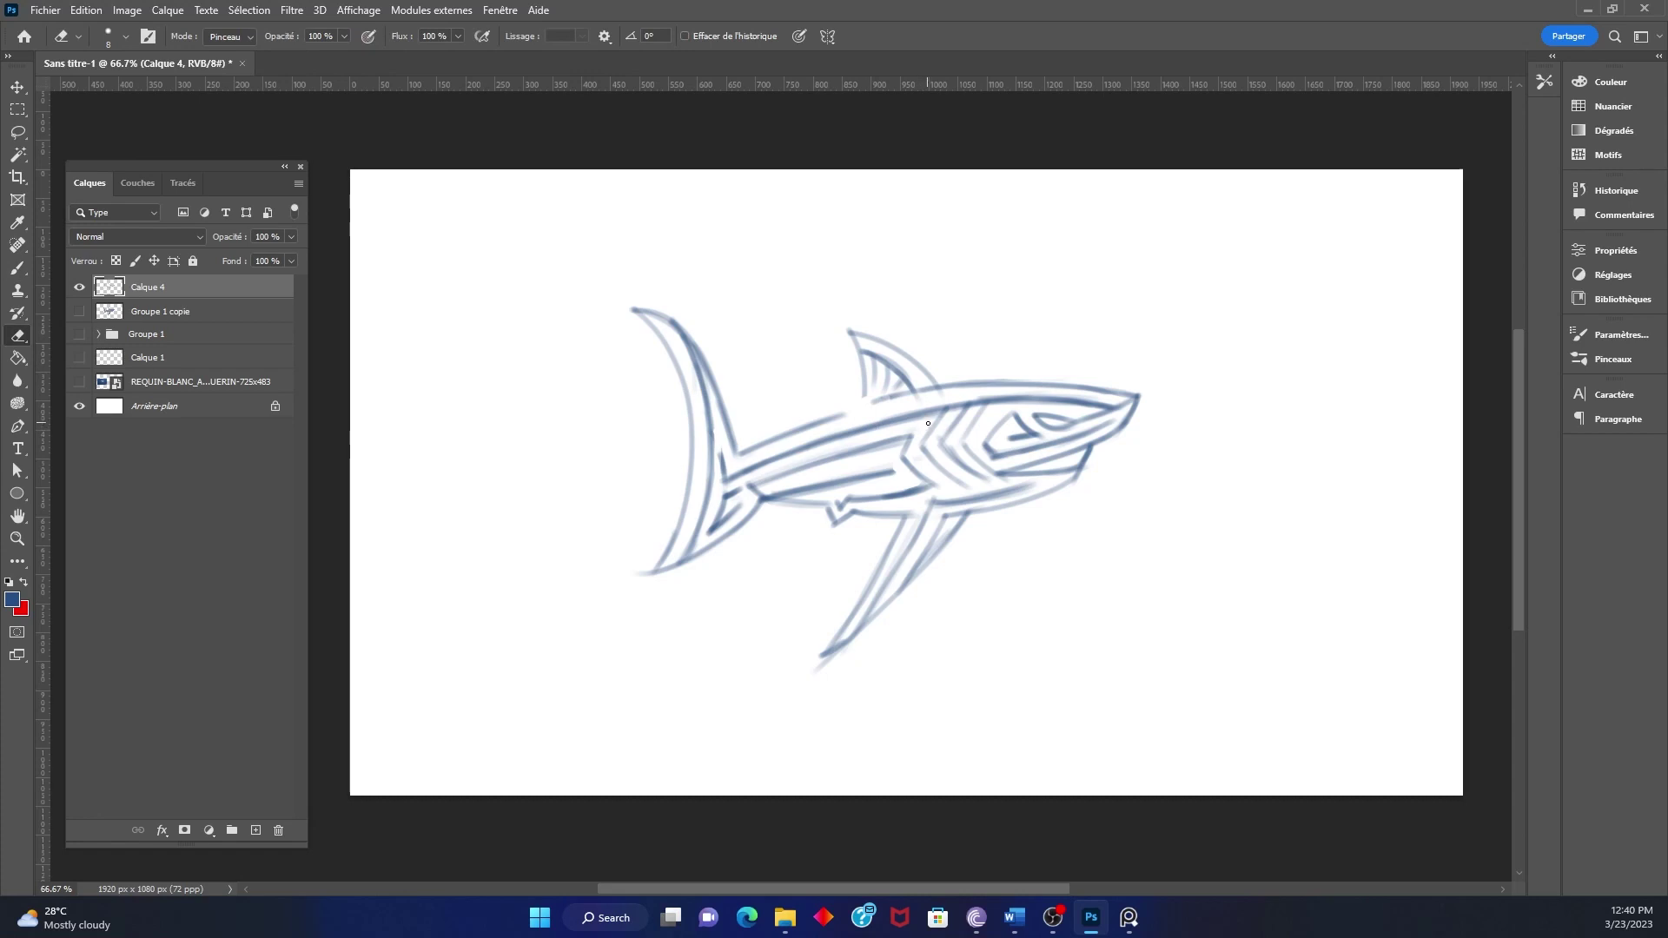
{"action": "key", "text": "b"}
{"action": "key", "text": "e"}
{"action": "key", "text": "b"}
{"action": "mouse_move", "coordinate": [873, 365]}
{"action": "left_mouse_down"}
{"action": "mouse_move", "coordinate": [864, 408]}
{"action": "mouse_move", "coordinate": [893, 389]}
{"action": "mouse_move", "coordinate": [1016, 443]}
{"action": "mouse_move", "coordinate": [1122, 434]}
{"action": "left_mouse_up"}
{"action": "key", "text": "e"}
{"action": "key", "text": "b"}
{"action": "key", "text": "e"}
{"action": "key", "text": "b"}
{"action": "left_click_drag", "start_coordinate": [965, 517], "coordinate": [855, 630]}
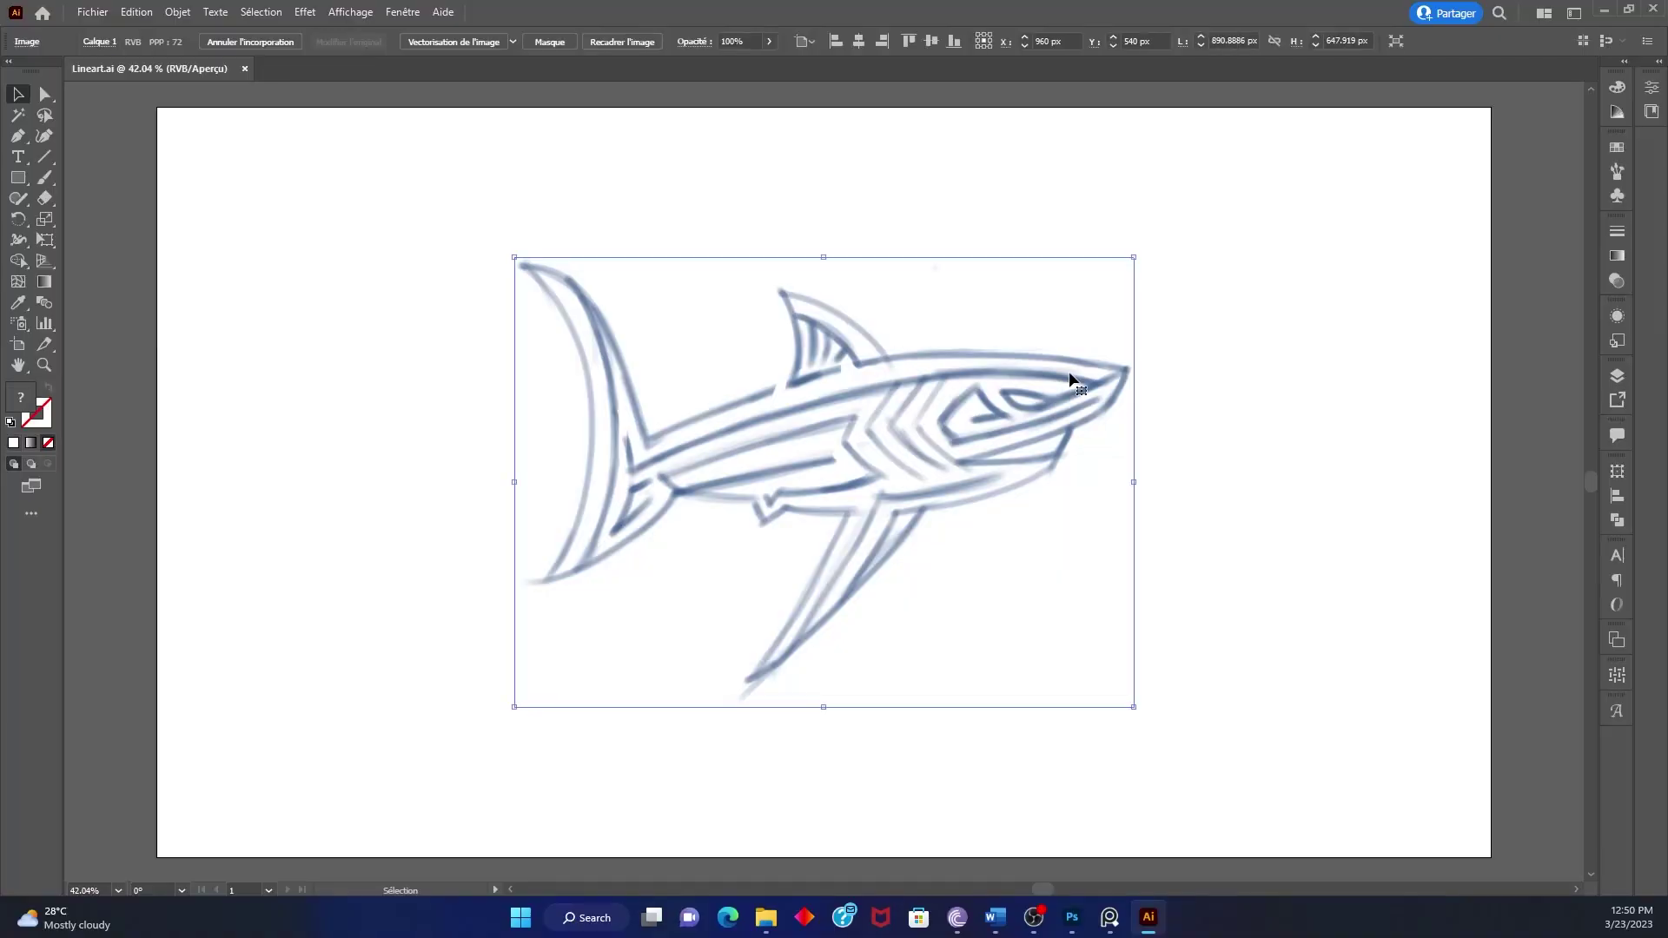
Fade the sketch image to 32% opacity, lock Calque 1, and add a new layer above it
{"action": "left_click", "coordinate": [769, 40]}
{"action": "left_click_drag", "start_coordinate": [771, 64], "coordinate": [726, 65]}
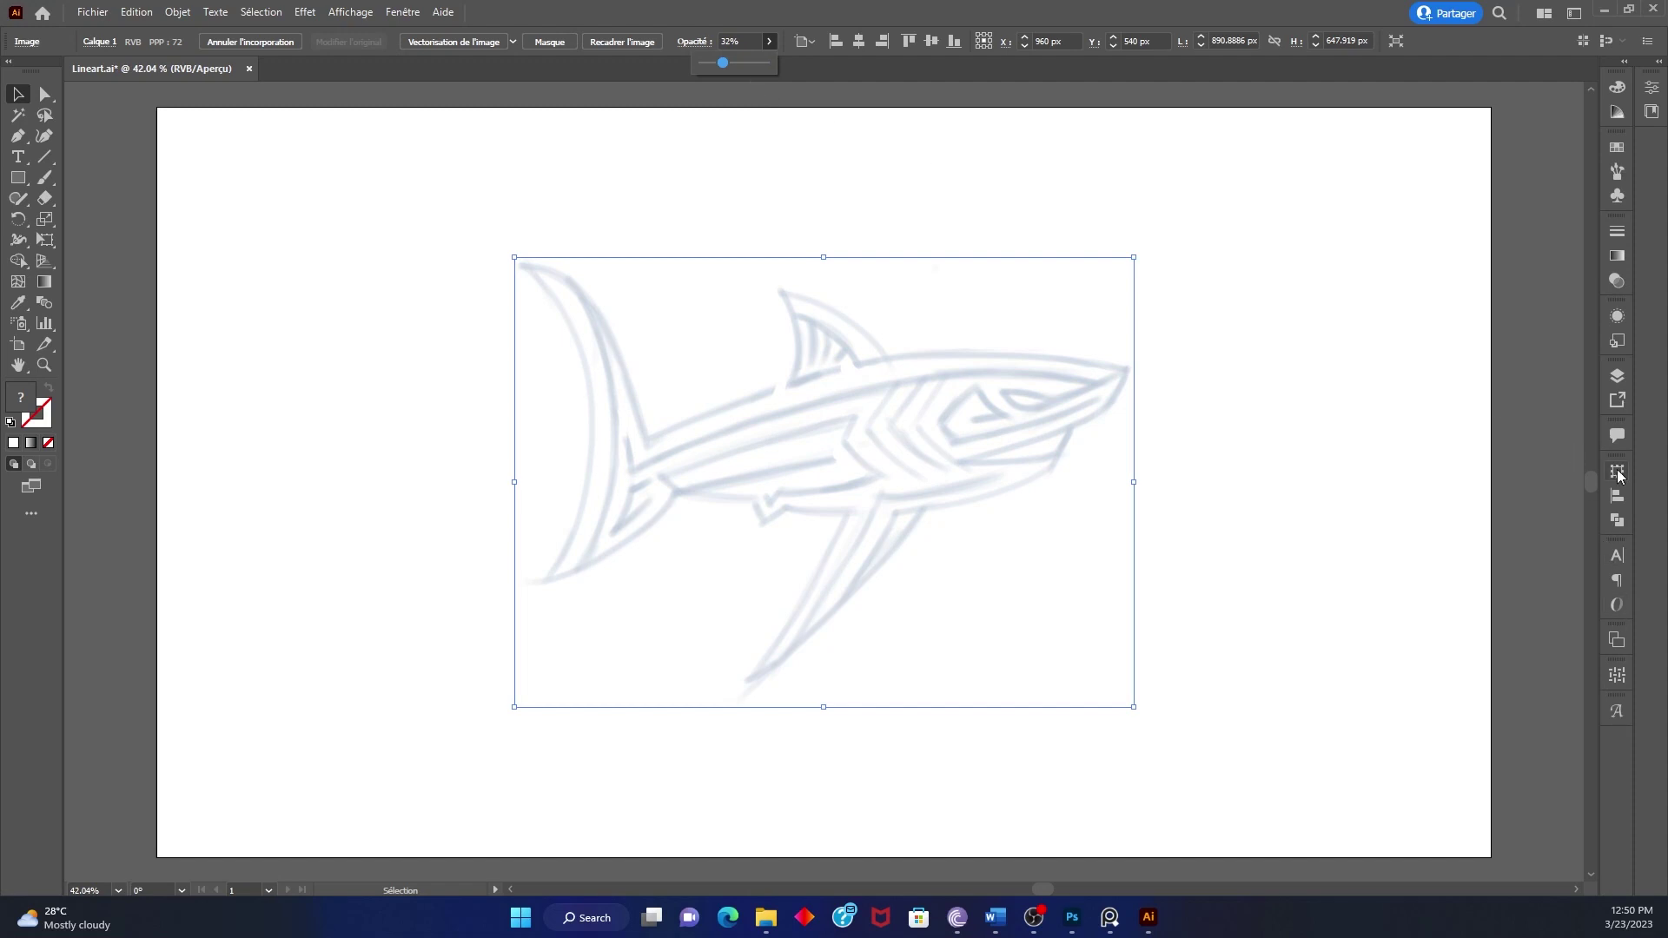
{"action": "left_click", "coordinate": [1617, 377]}
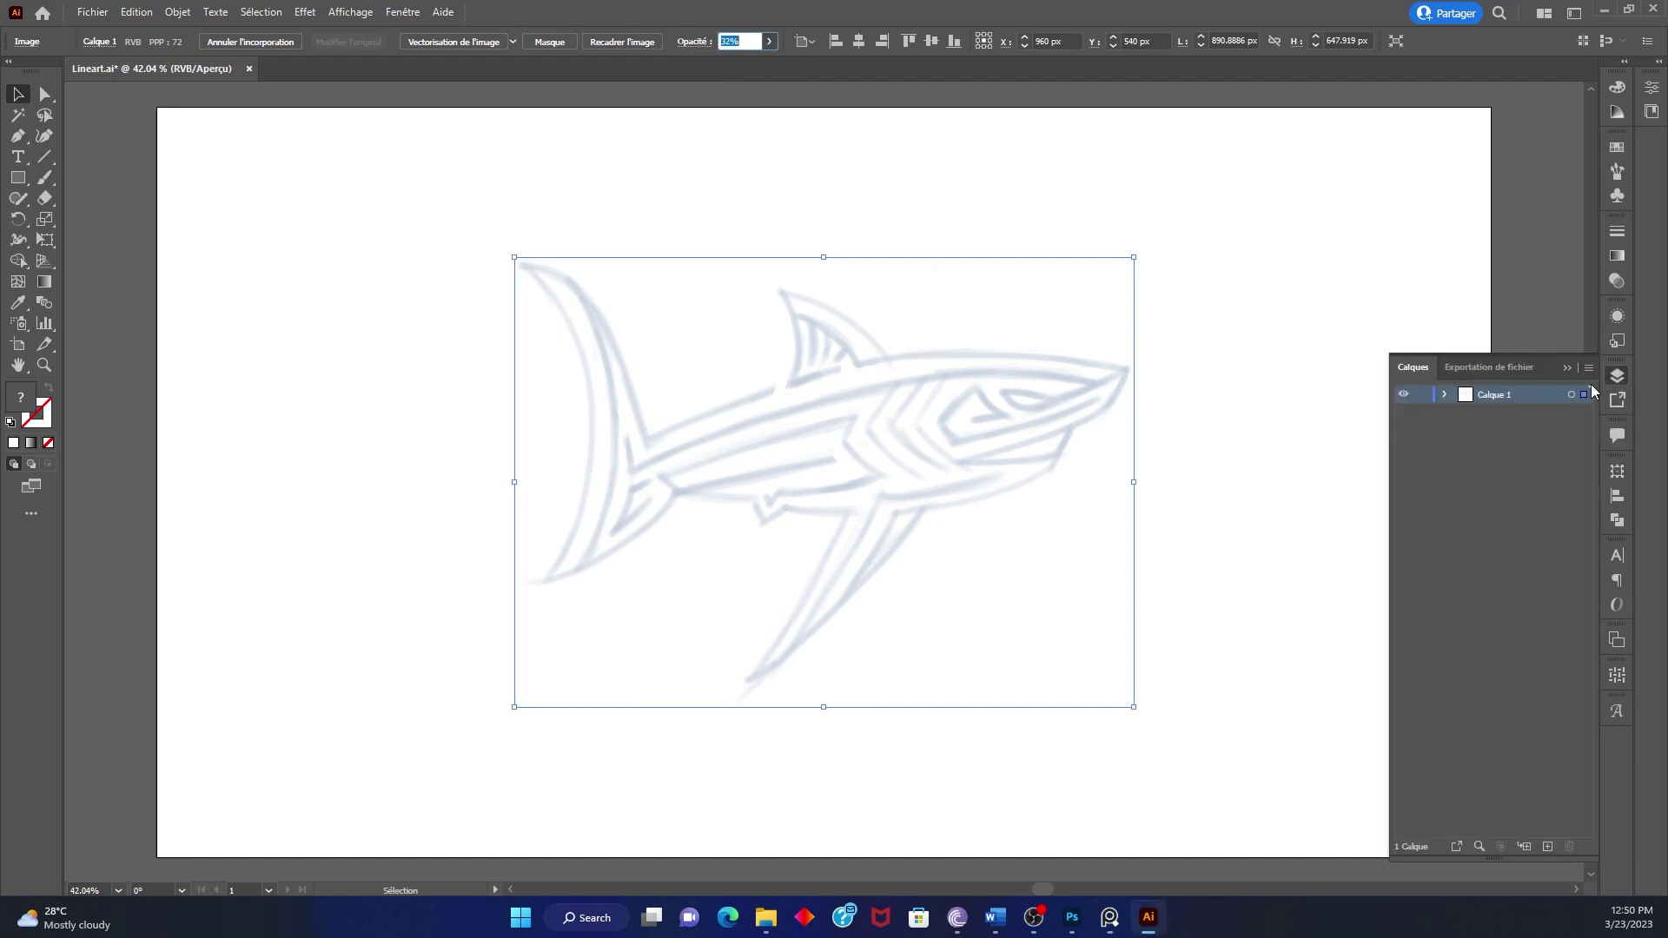
{"action": "left_click", "coordinate": [1422, 395]}
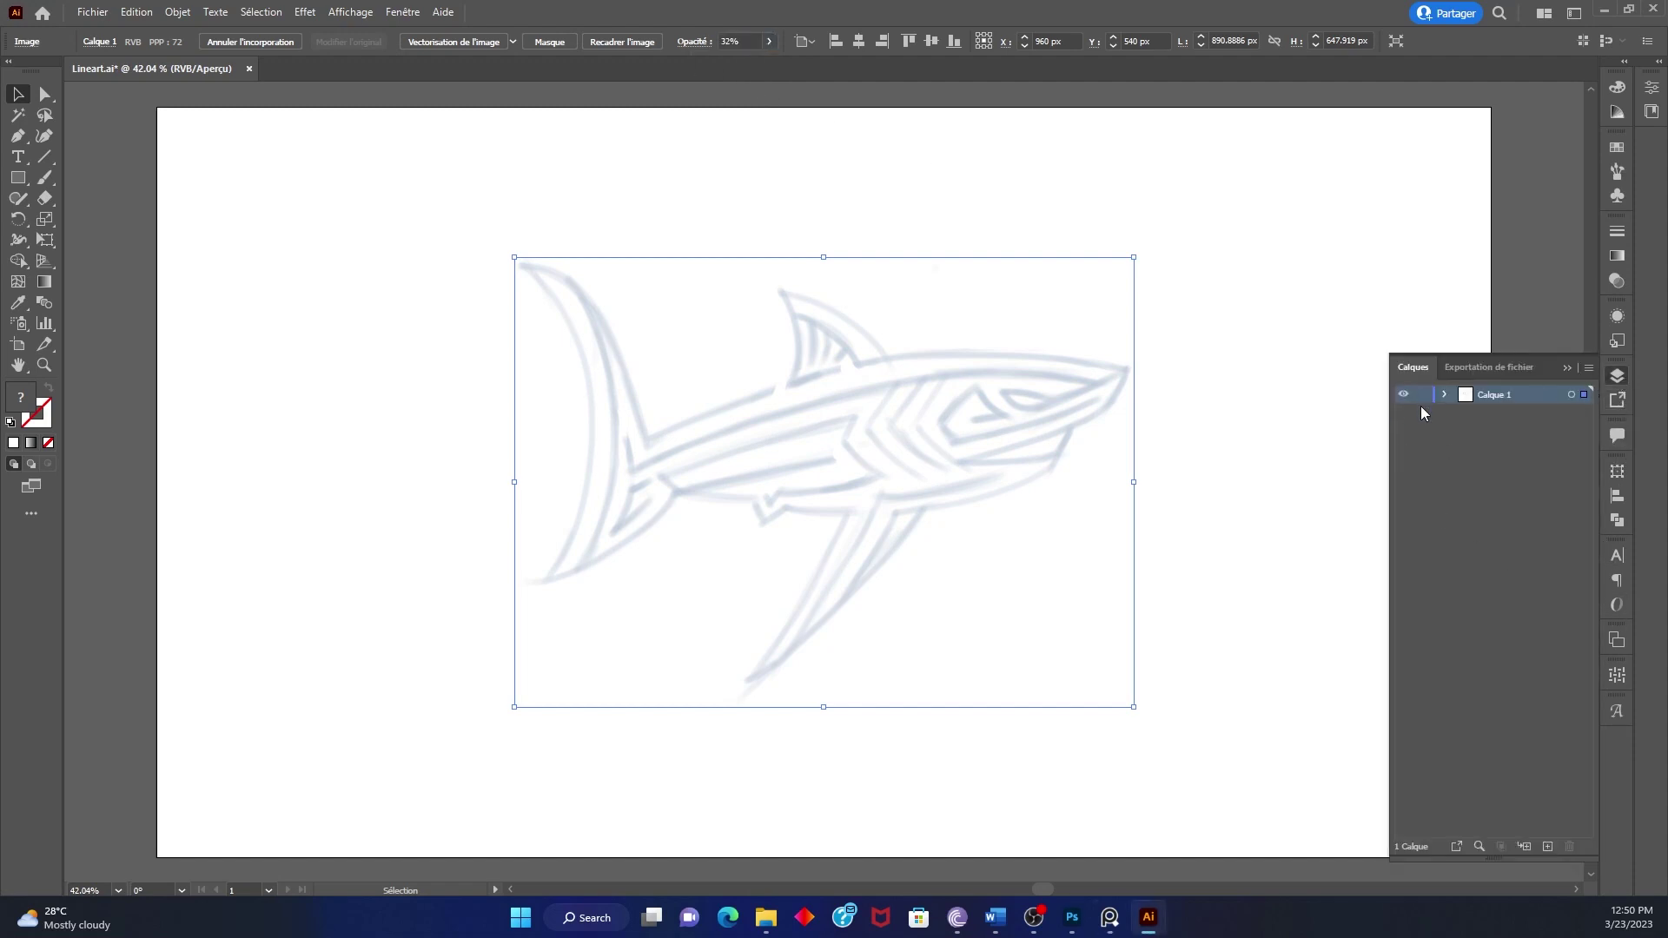
{"action": "left_click", "coordinate": [1547, 846]}
Set the fill to none and the stroke to black for tracing
{"action": "left_click", "coordinate": [1567, 368]}
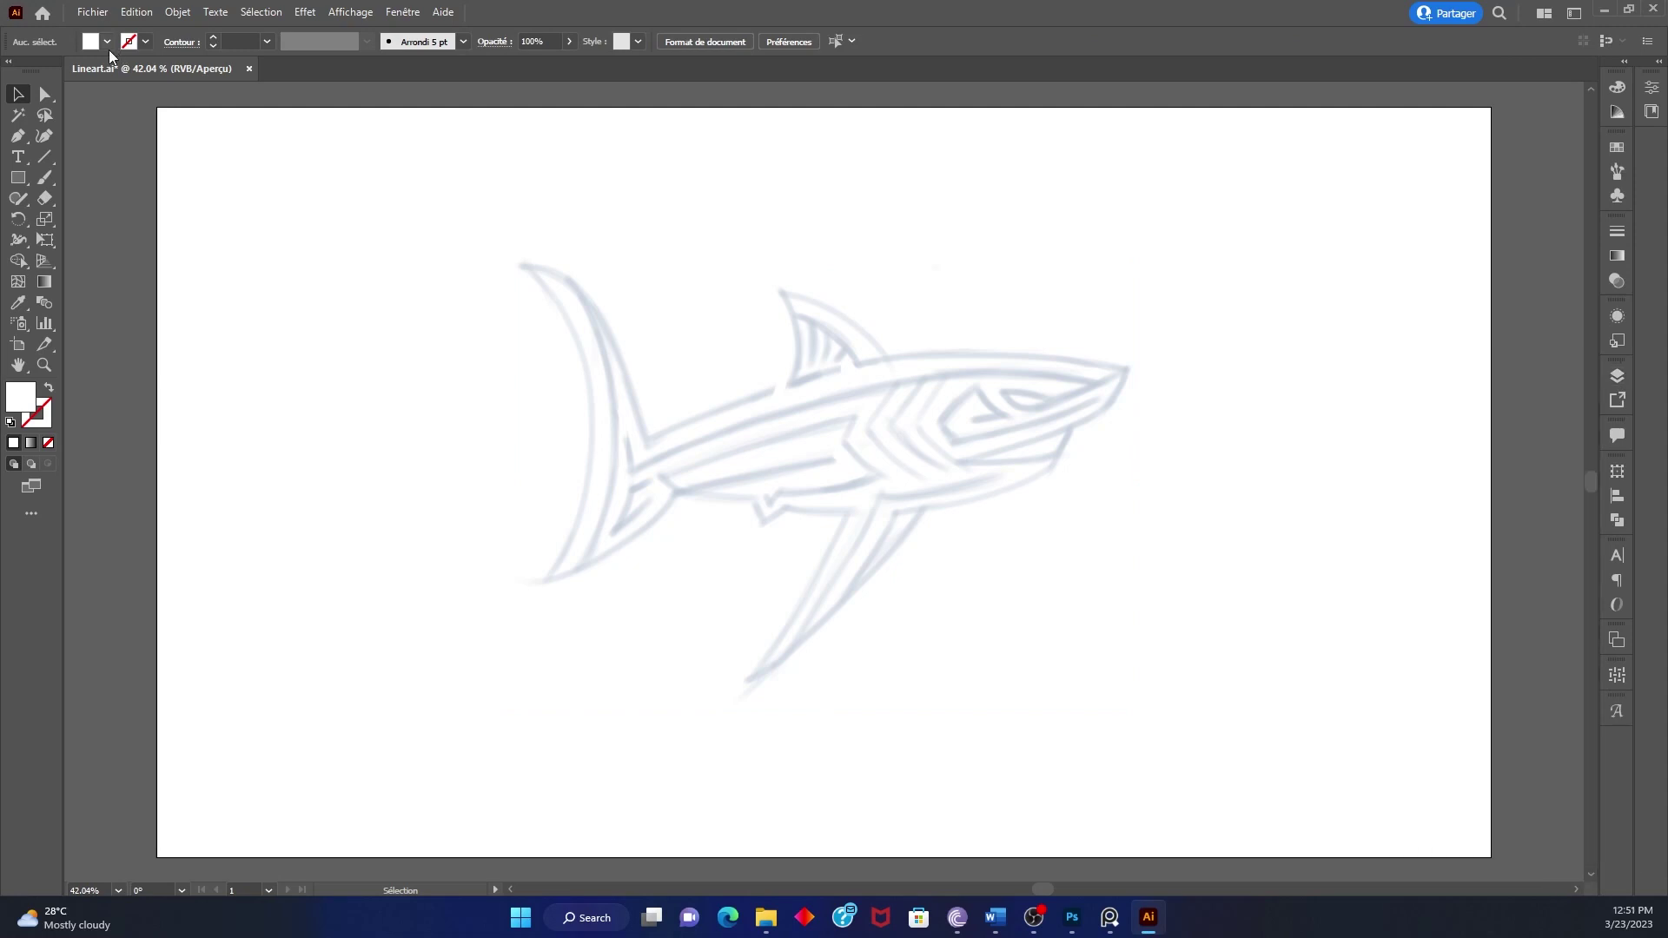
{"action": "left_click", "coordinate": [106, 42]}
{"action": "left_click", "coordinate": [49, 71]}
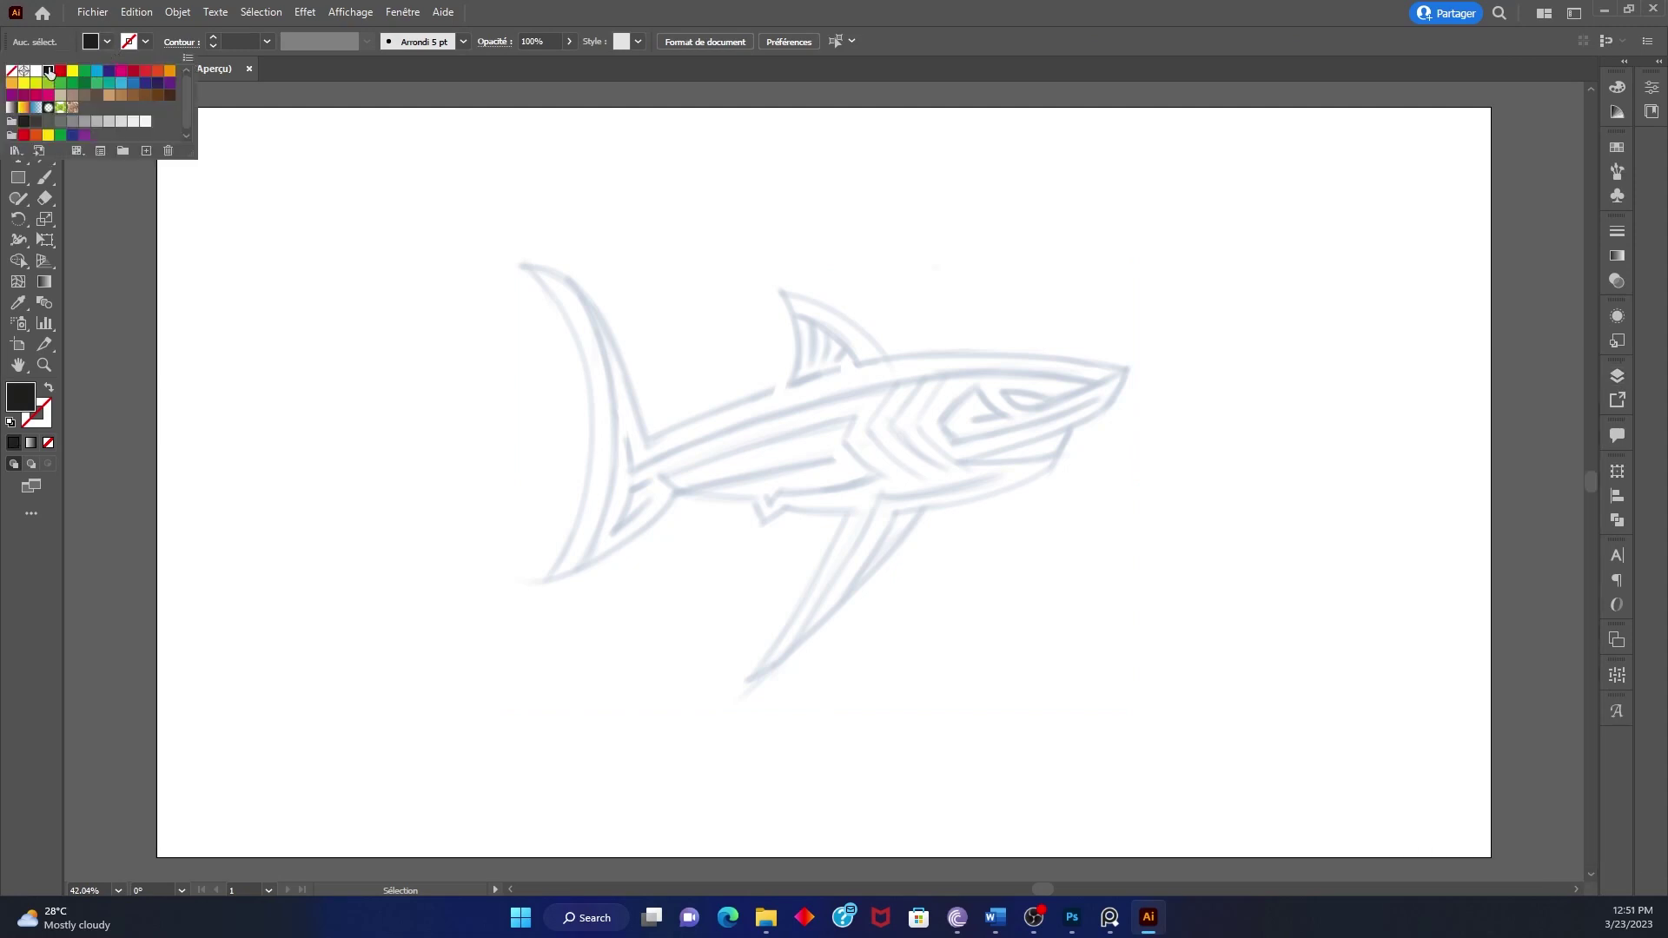
{"action": "left_click", "coordinate": [48, 402]}
{"action": "left_click", "coordinate": [49, 392]}
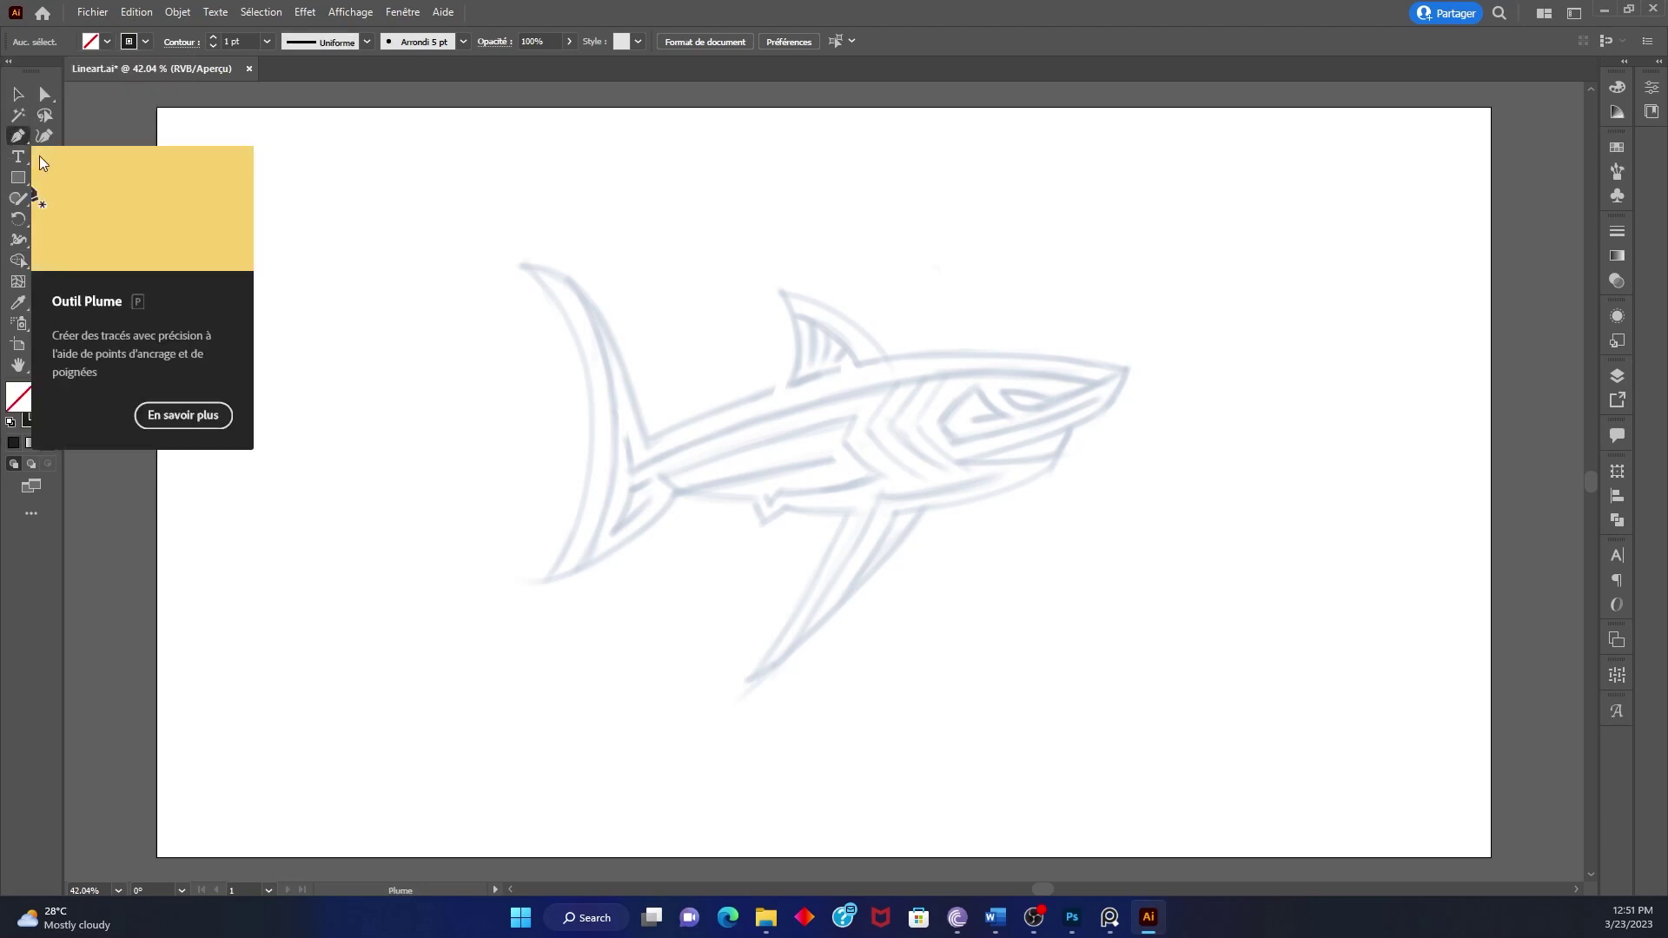
Pen-trace the shark outline from the tail tip along the back to the snout and jaw
{"action": "left_click", "coordinate": [18, 136]}
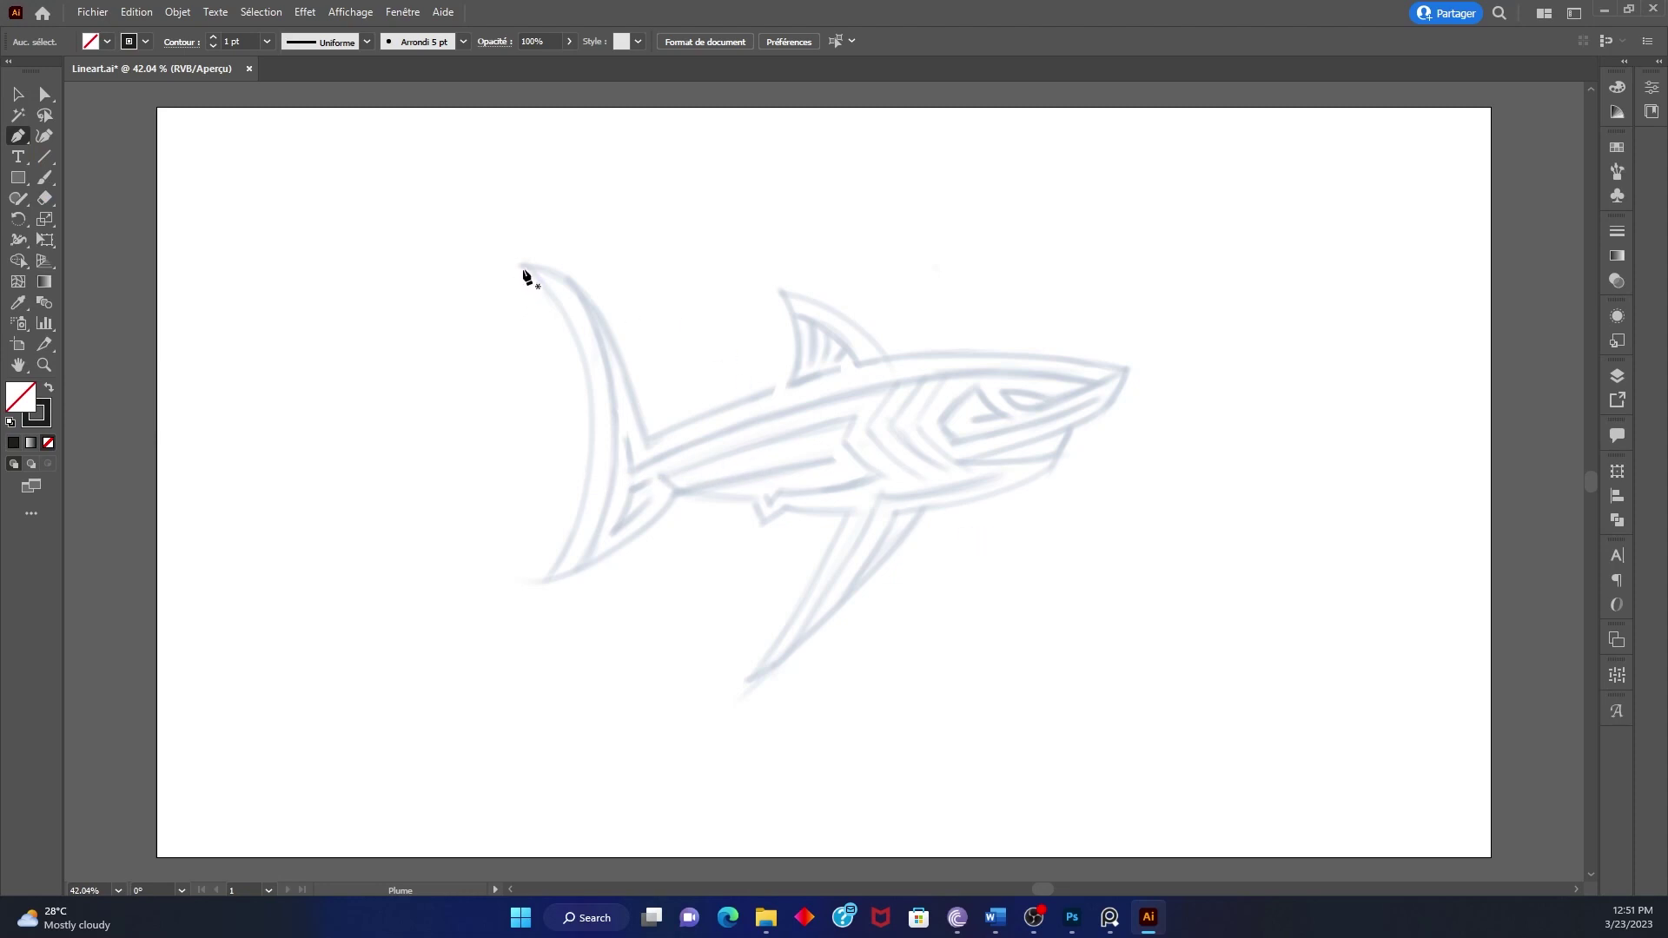
{"action": "left_click", "coordinate": [522, 269]}
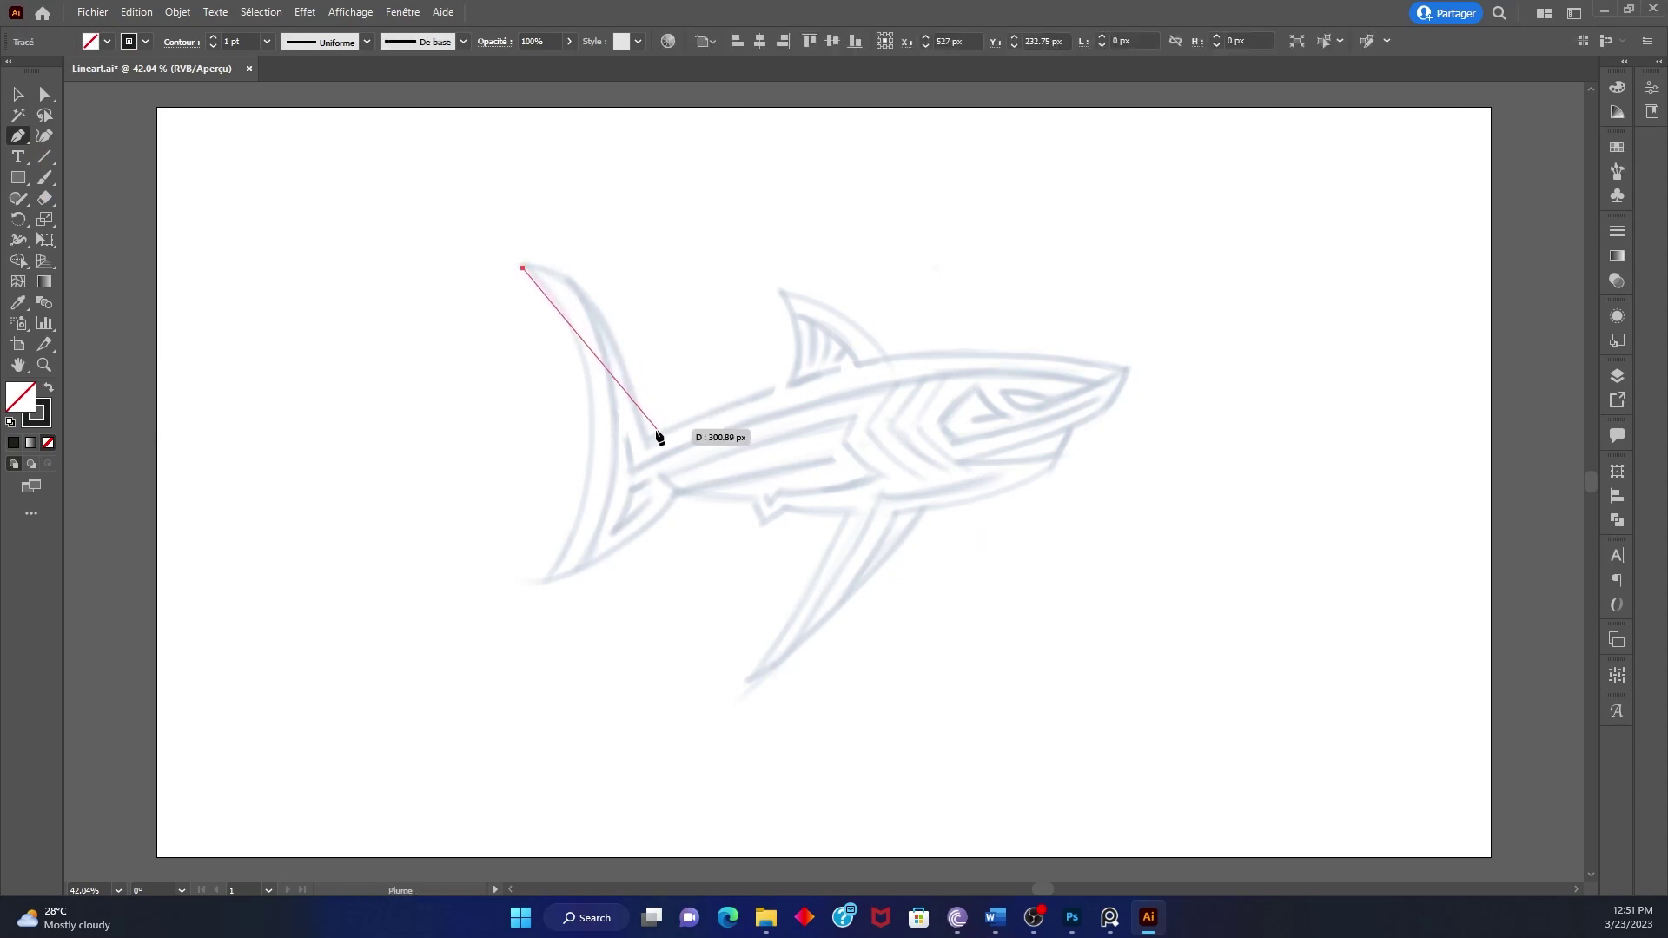
{"action": "left_click_drag", "start_coordinate": [646, 442], "coordinate": [685, 641]}
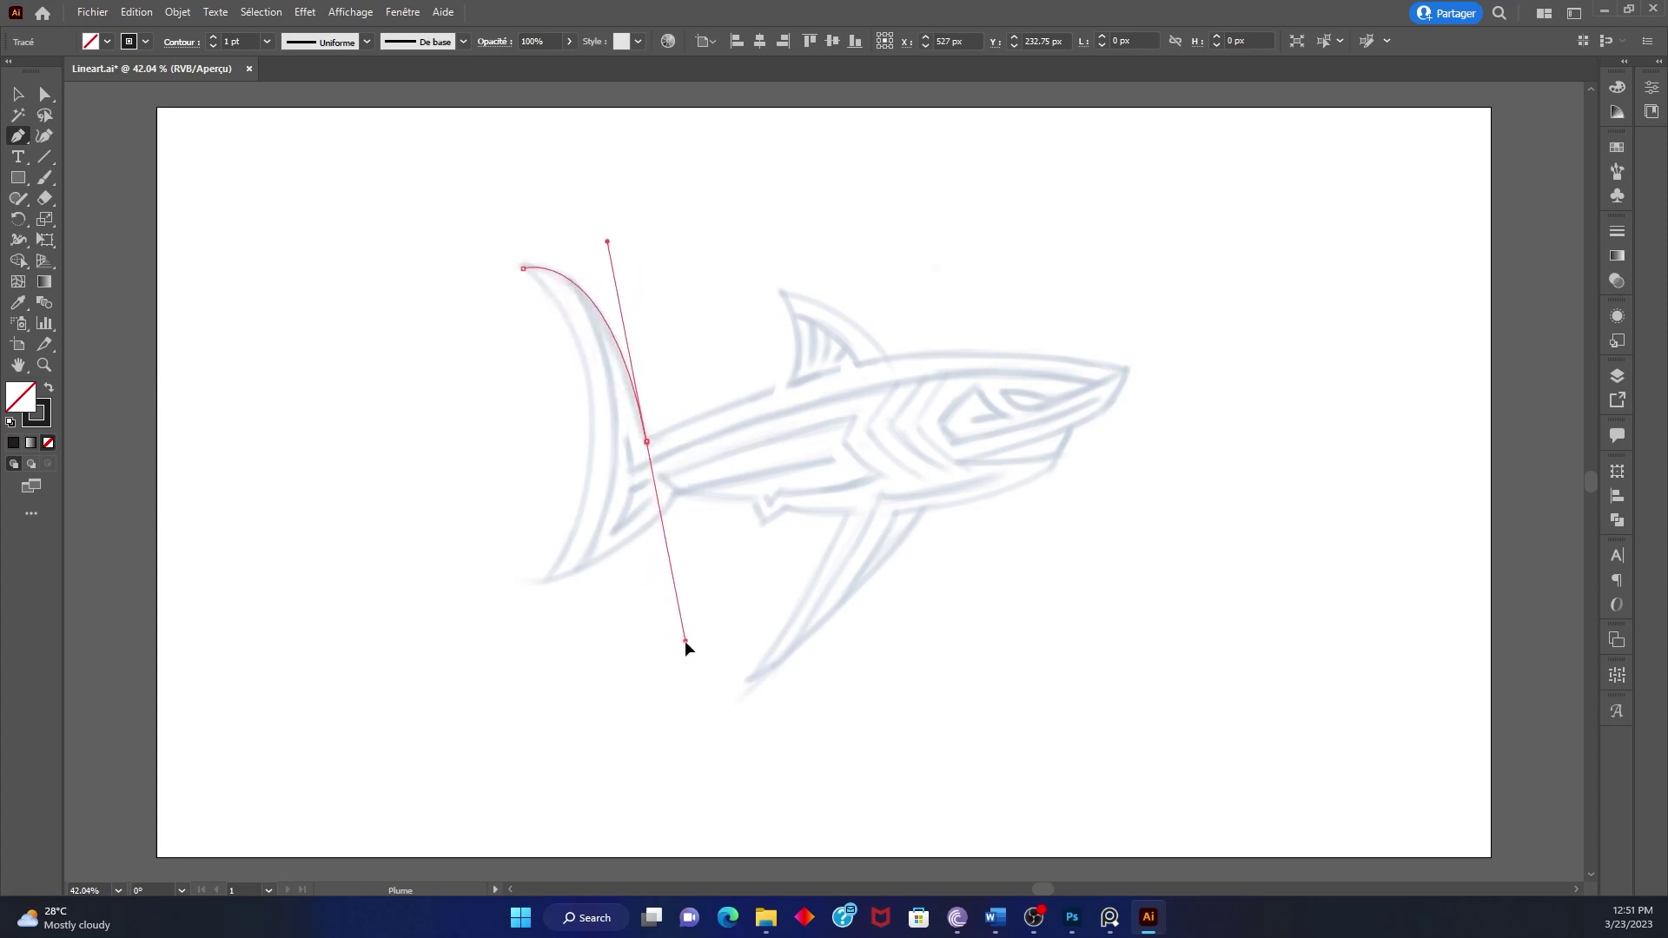
{"action": "left_click", "coordinate": [646, 442]}
{"action": "left_click_drag", "start_coordinate": [766, 391], "coordinate": [764, 388]}
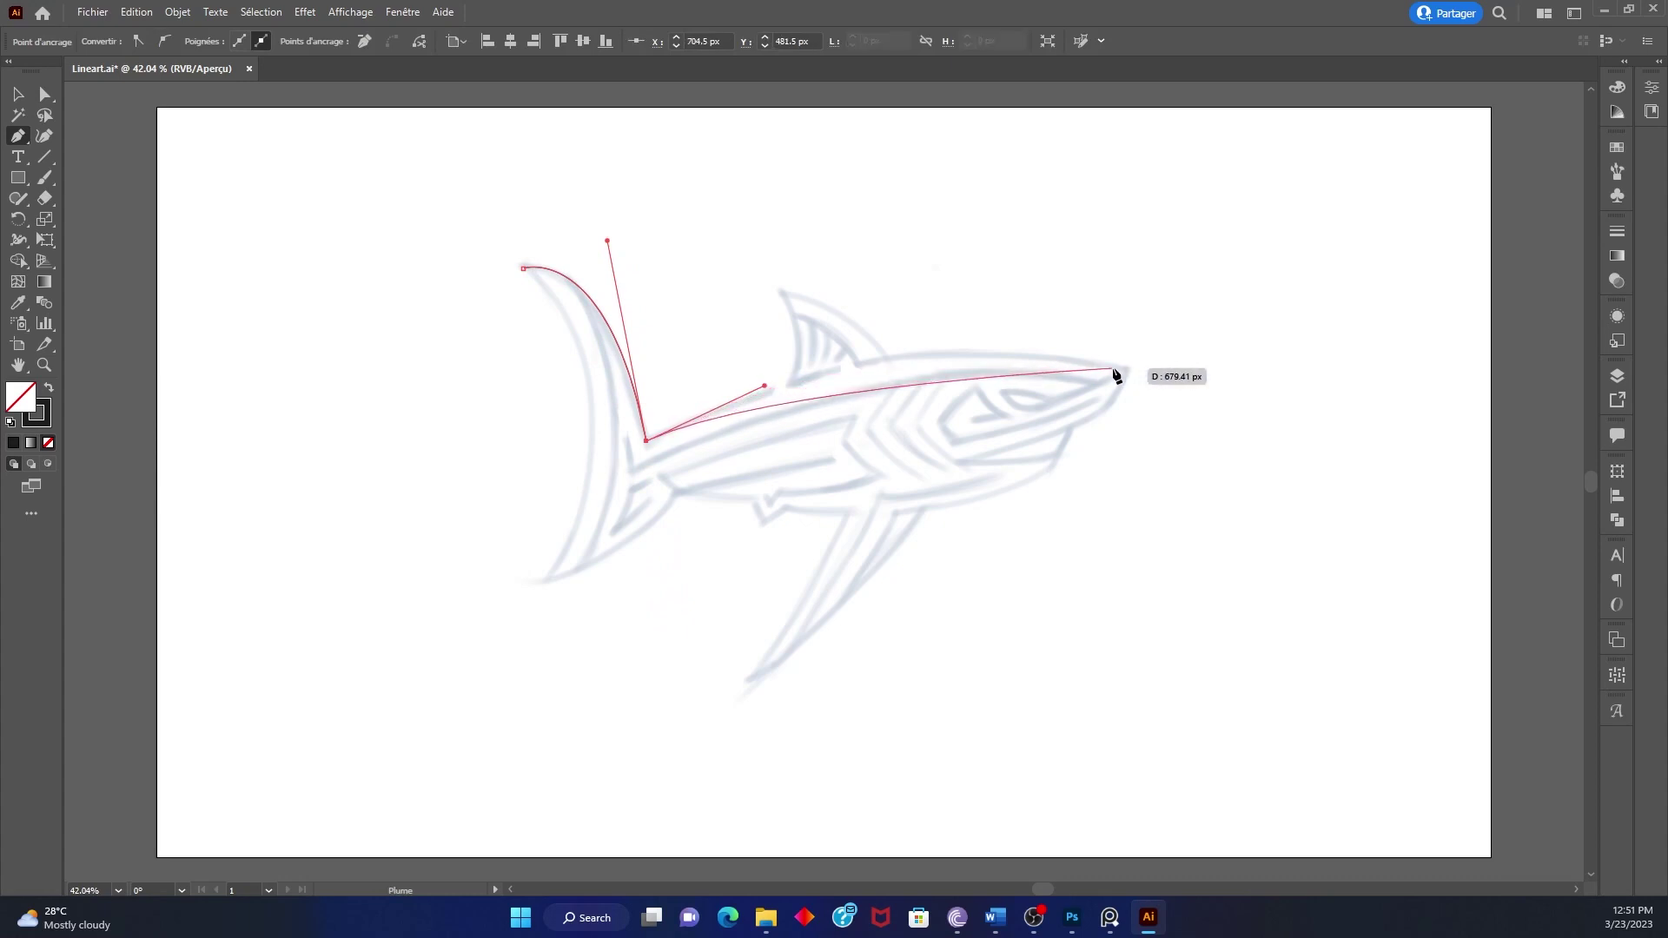
{"action": "left_click_drag", "start_coordinate": [1125, 371], "coordinate": [1305, 430]}
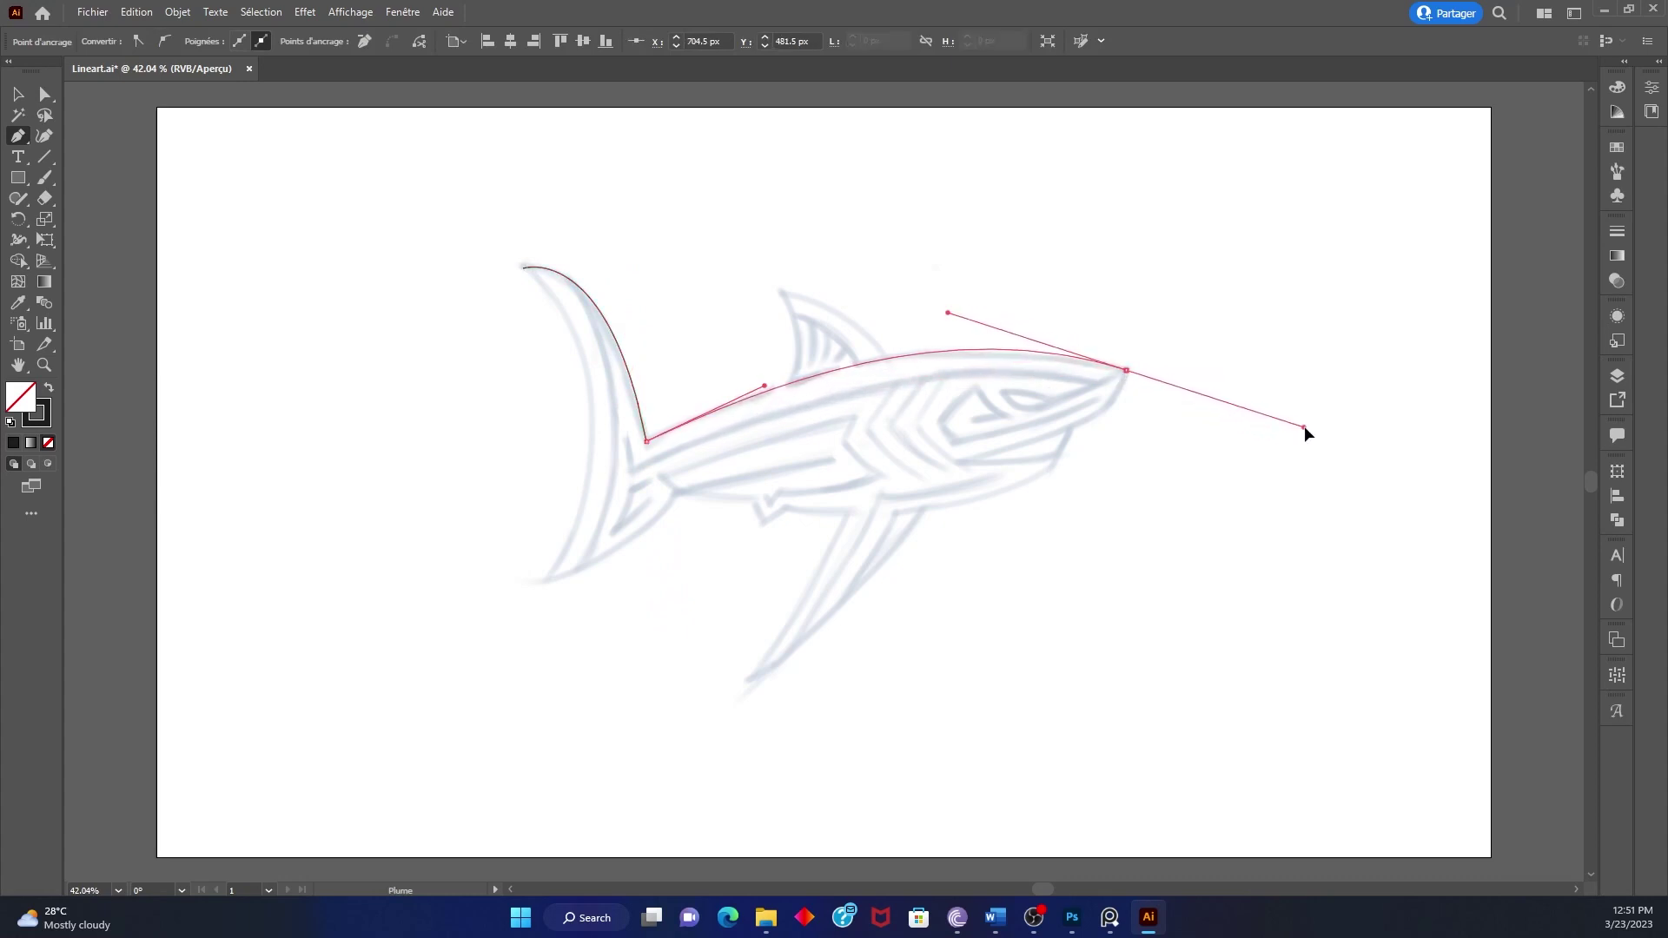
{"action": "left_click", "coordinate": [1126, 371]}
{"action": "mouse_move", "coordinate": [1120, 393]}
{"action": "left_mouse_down"}
{"action": "mouse_move", "coordinate": [1085, 435]}
{"action": "mouse_move", "coordinate": [1015, 443]}
{"action": "mouse_move", "coordinate": [1058, 464]}
{"action": "mouse_move", "coordinate": [1047, 477]}
{"action": "mouse_move", "coordinate": [919, 513]}
{"action": "mouse_move", "coordinate": [840, 622]}
{"action": "mouse_move", "coordinate": [898, 521]}
{"action": "mouse_move", "coordinate": [955, 517]}
{"action": "left_mouse_up"}
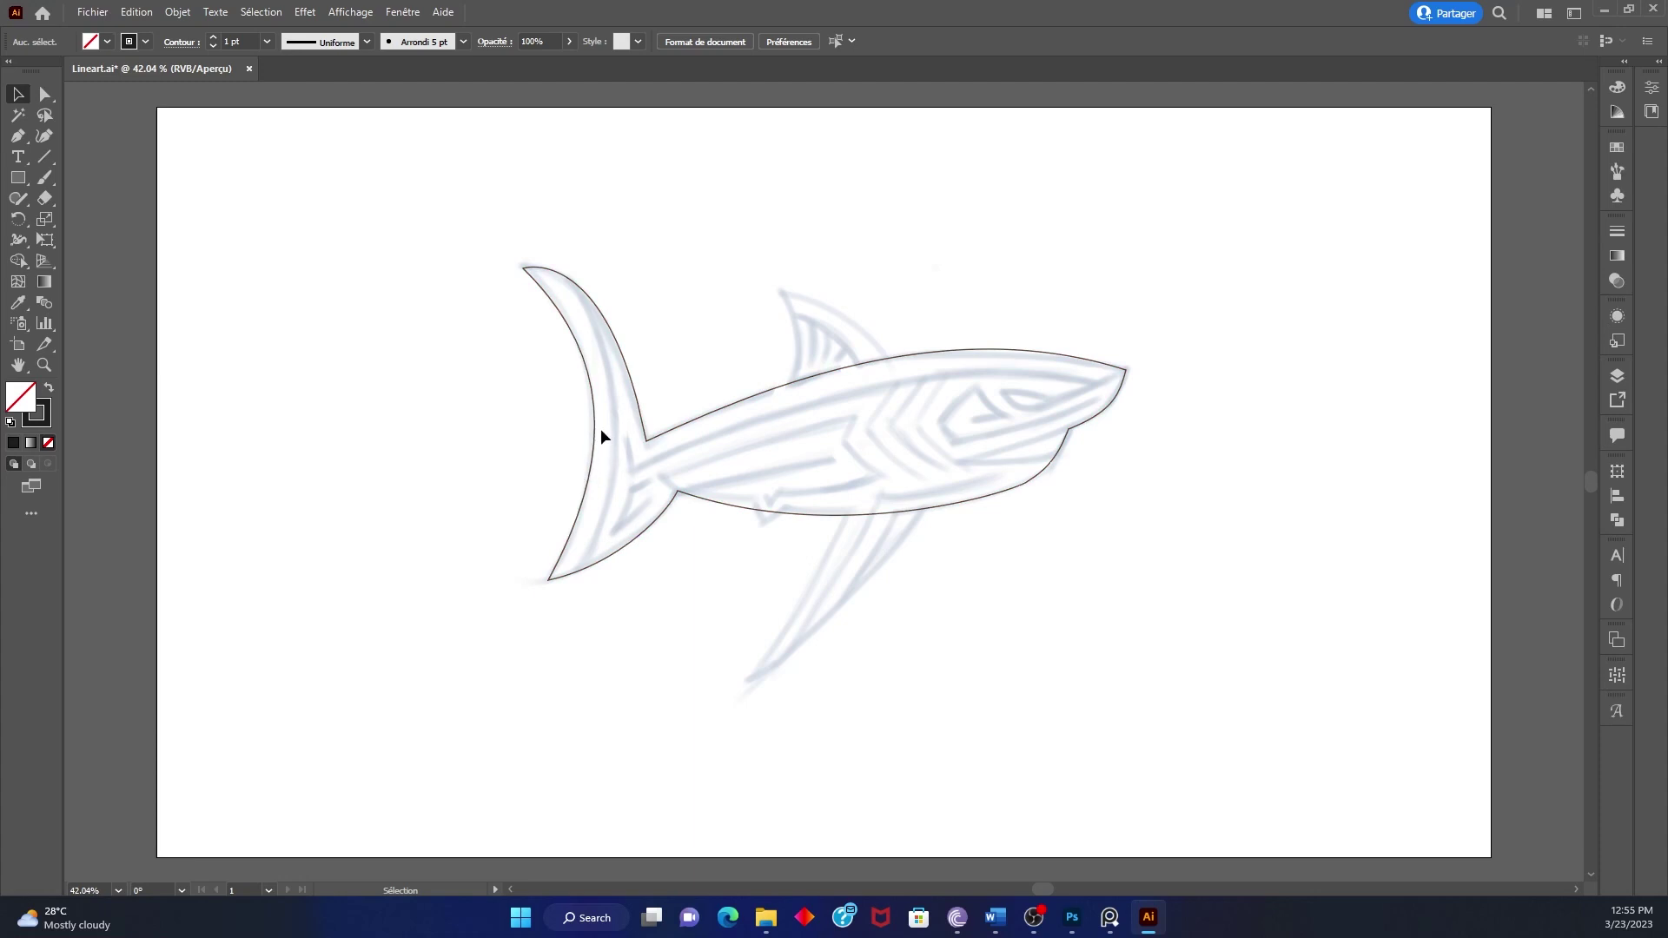
Duplicate the outline slightly right, cut it at the tail tip and bottom, and delete the outer copy
{"action": "left_click_drag", "start_coordinate": [595, 431], "coordinate": [617, 436]}
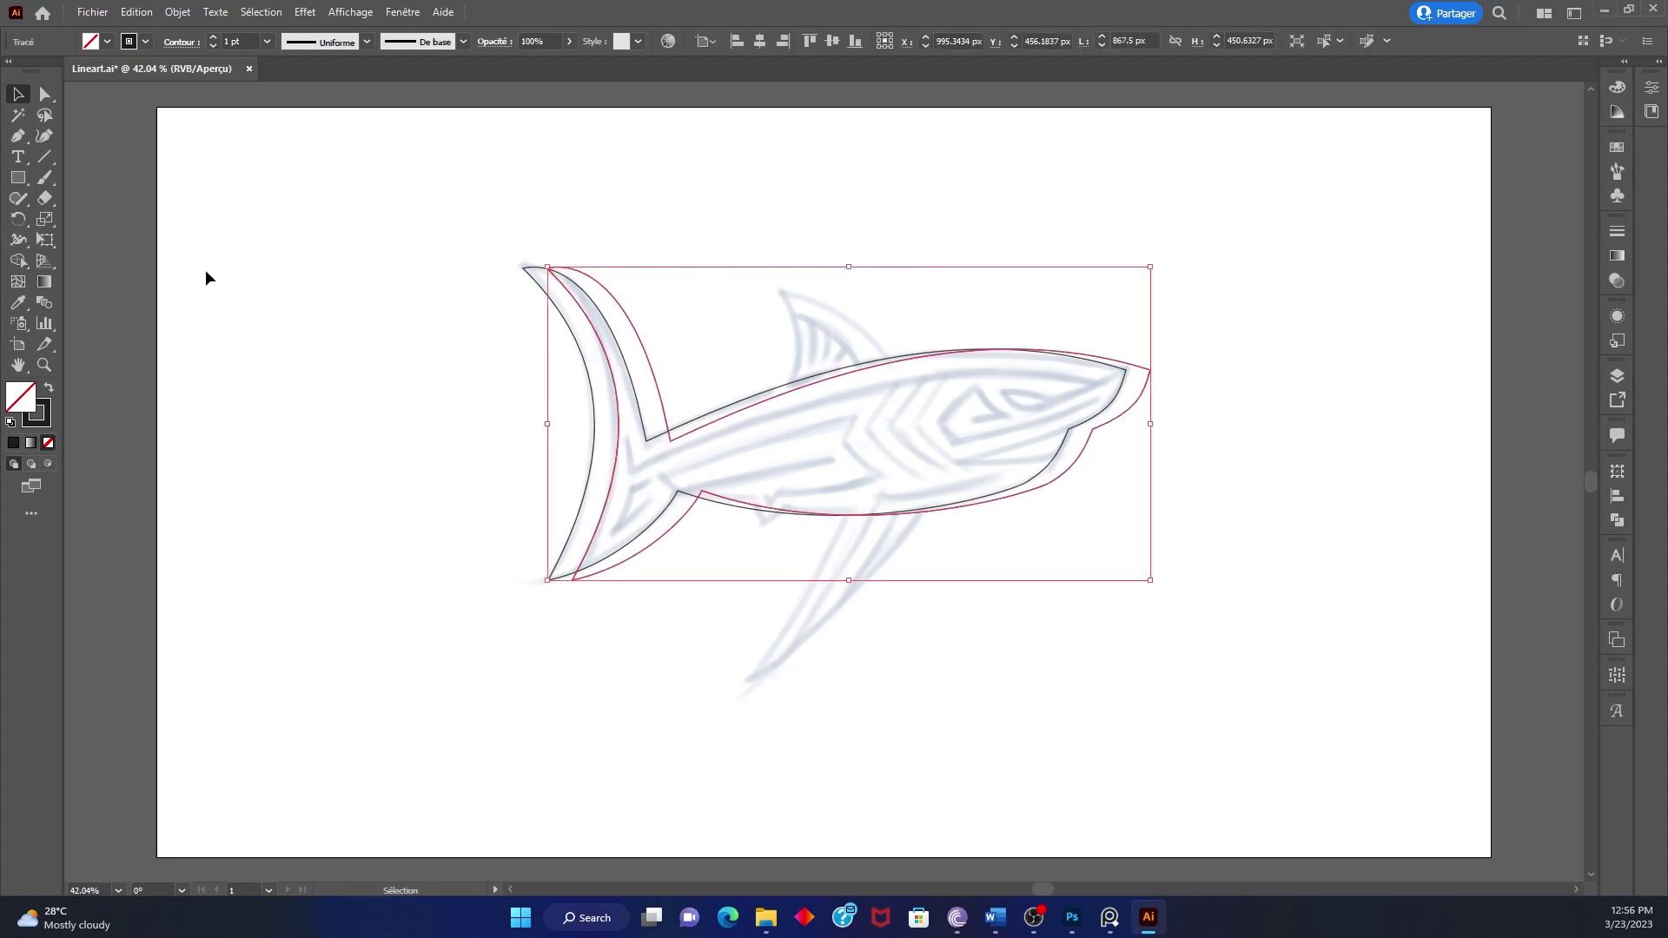
{"action": "left_click", "coordinate": [57, 203]}
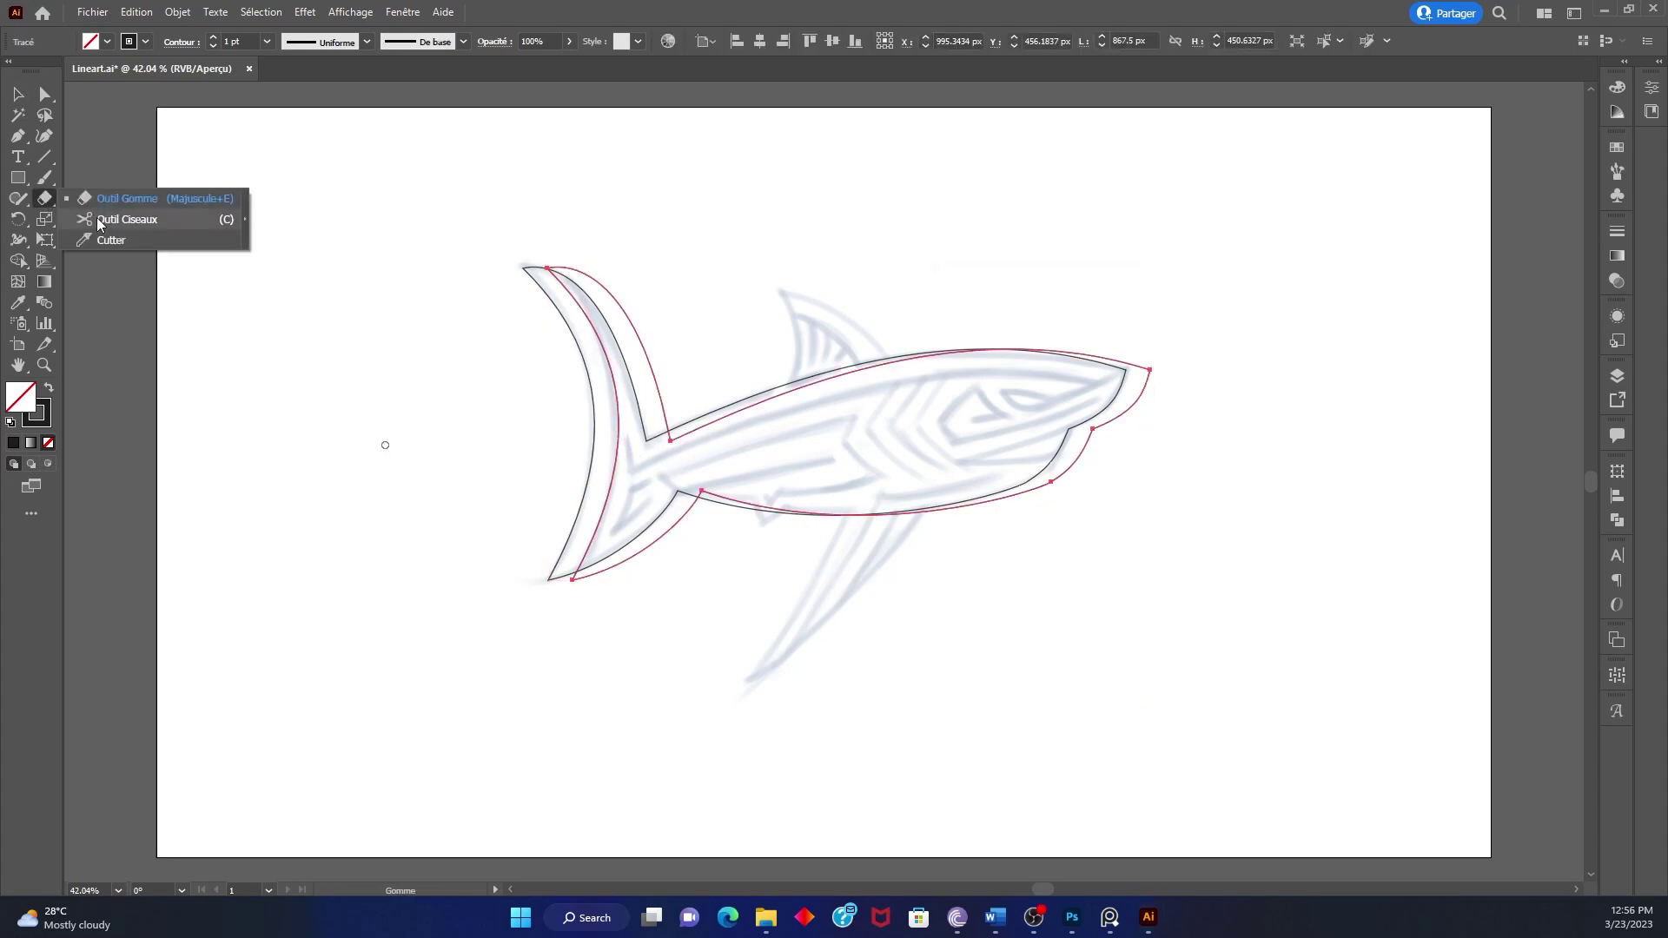
{"action": "left_click", "coordinate": [101, 224]}
{"action": "scroll", "coordinate": [521, 361], "scroll_direction": "up", "scroll_amount": 3}
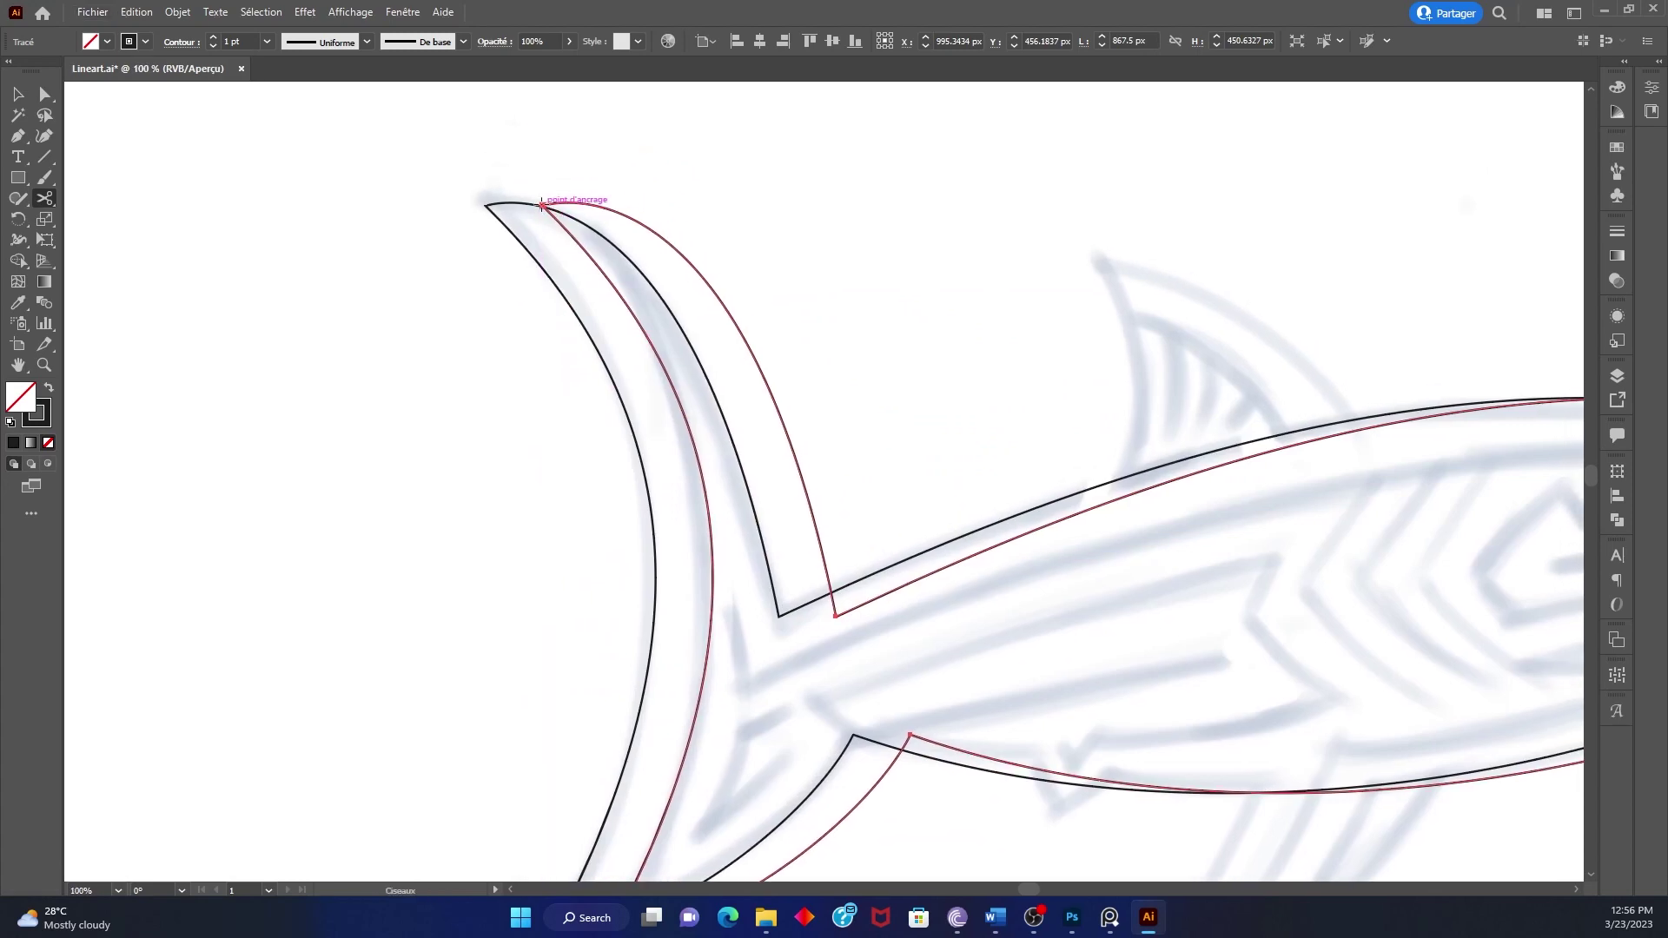
{"action": "left_click", "coordinate": [540, 204]}
{"action": "scroll", "coordinate": [533, 483], "scroll_direction": "down", "scroll_amount": 5}
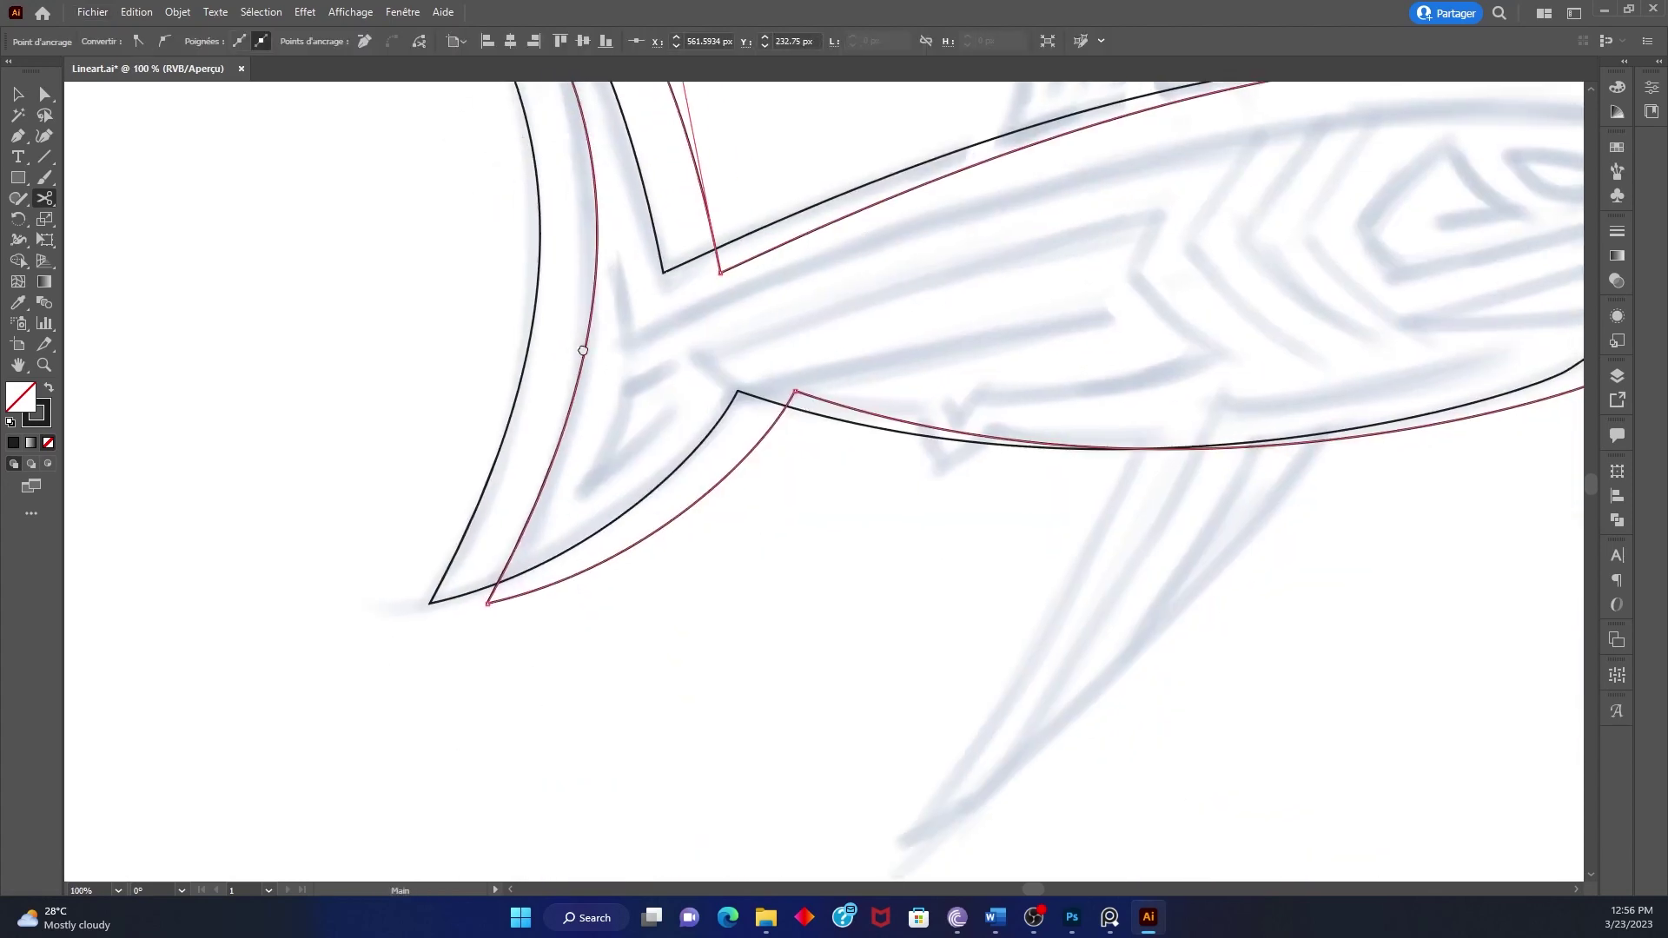
{"action": "left_click", "coordinate": [517, 507]}
{"action": "scroll", "coordinate": [516, 507], "scroll_direction": "down", "scroll_amount": 2}
{"action": "key", "text": "v"}
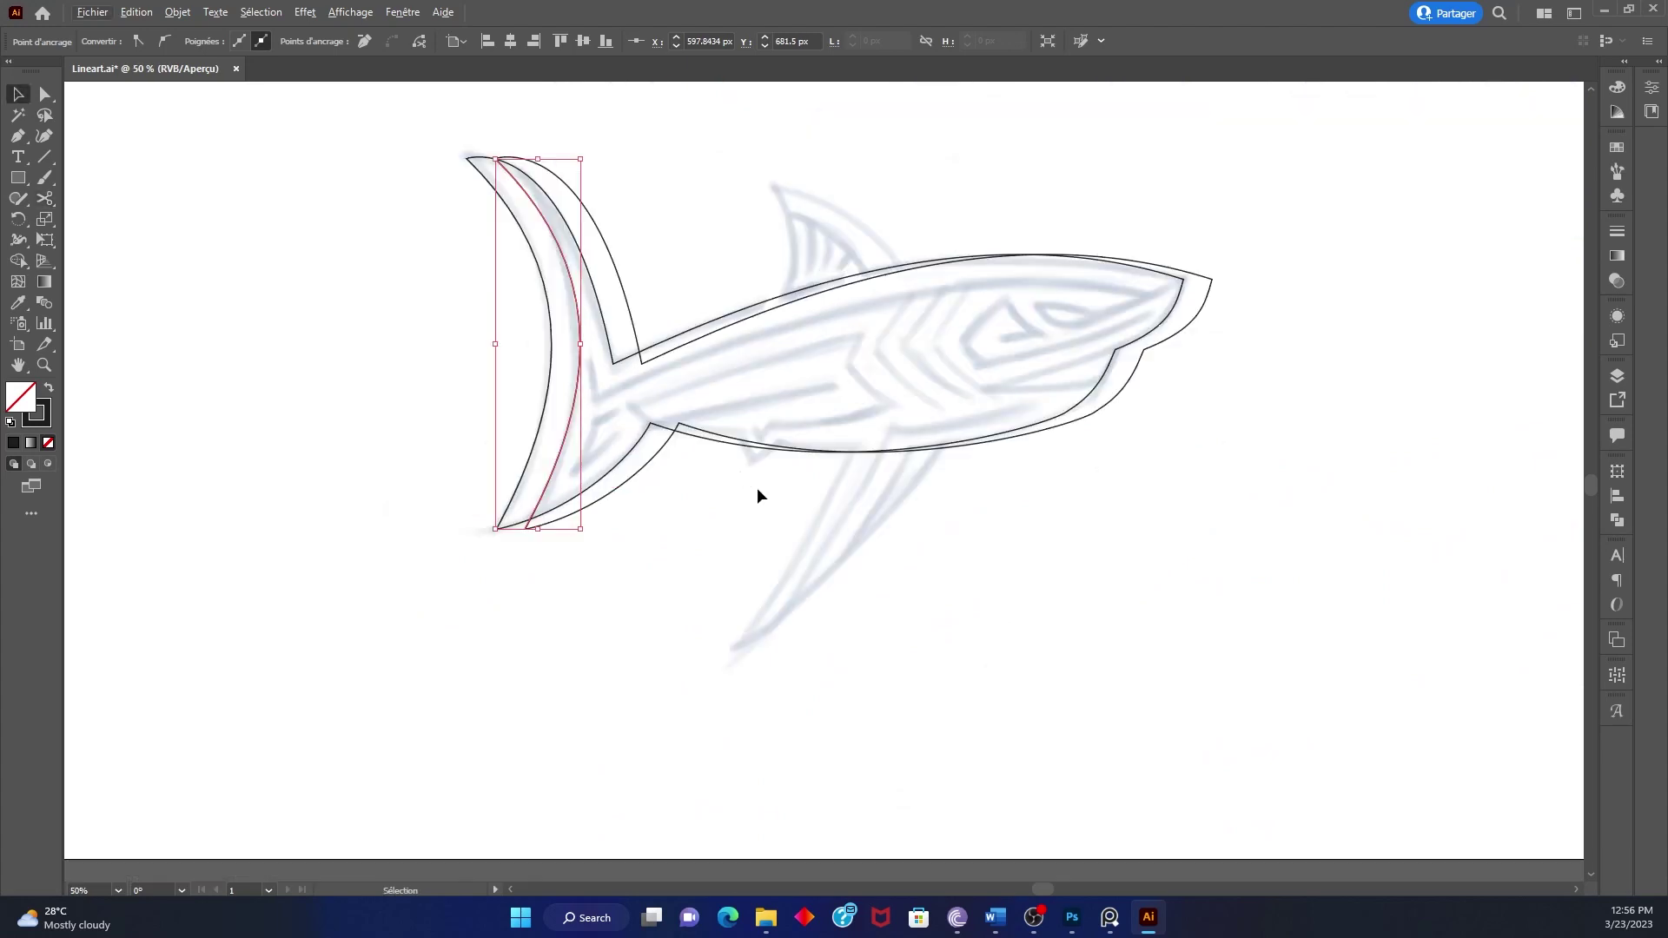
{"action": "left_click", "coordinate": [766, 495]}
{"action": "left_click", "coordinate": [1075, 428]}
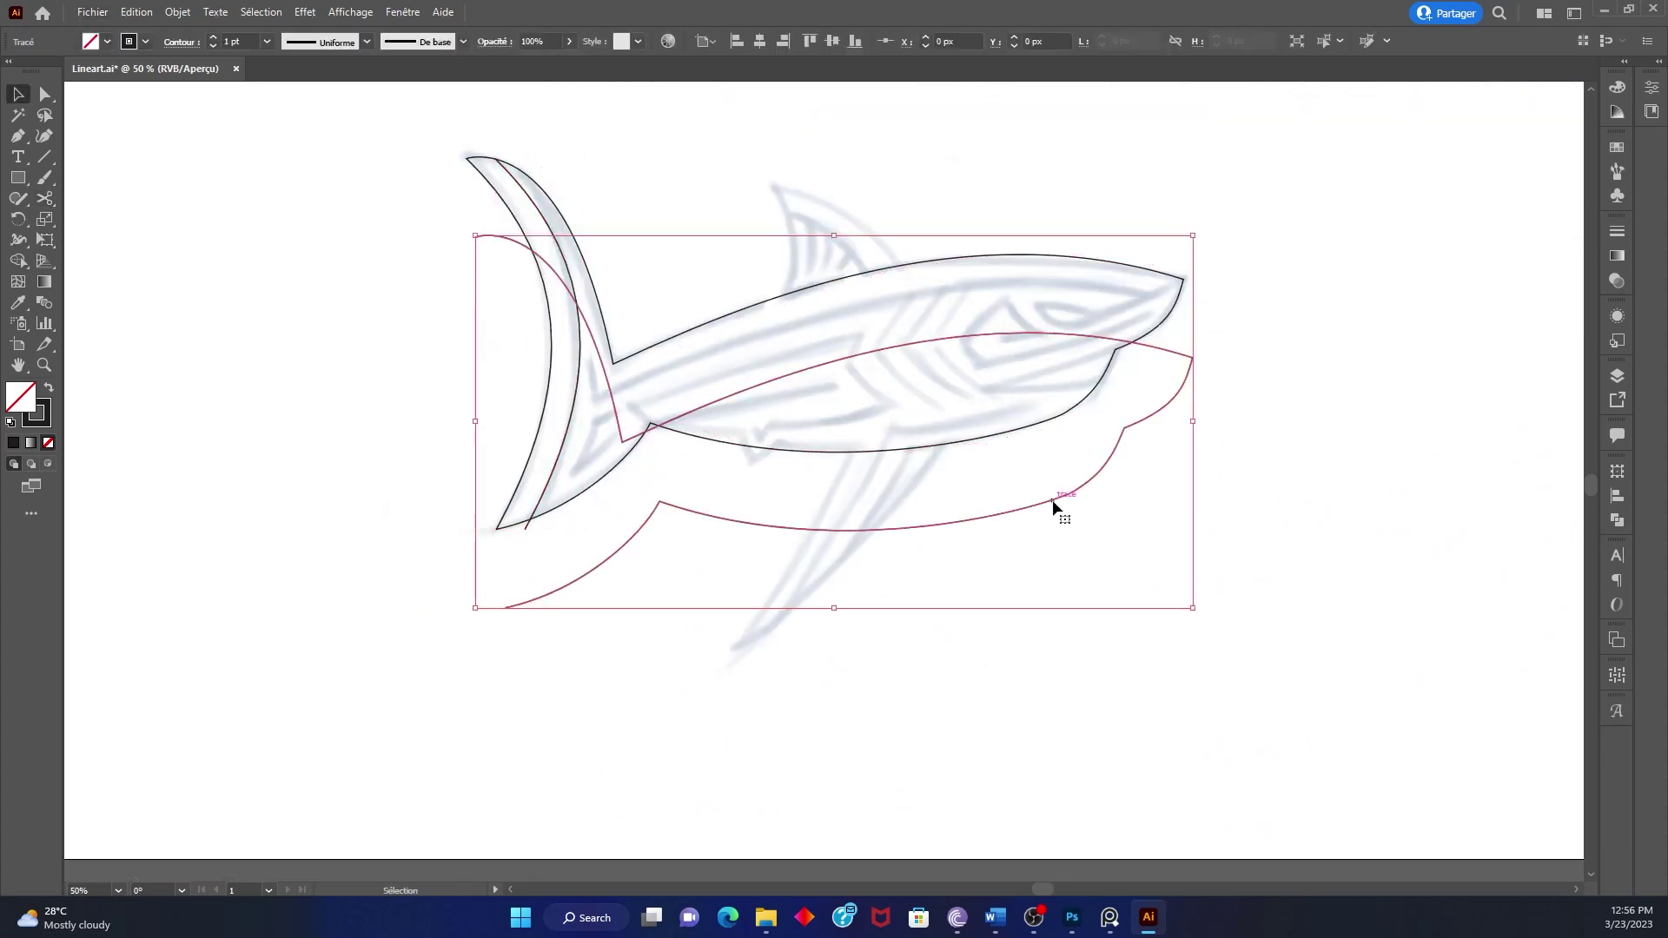
{"action": "key", "text": "Delete"}
Duplicate the inner tail curve, cut it where it meets the body, and delete the excess piece
{"action": "scroll", "coordinate": [962, 367], "scroll_direction": "up", "scroll_amount": 1}
{"action": "left_click_drag", "start_coordinate": [585, 427], "coordinate": [608, 429]}
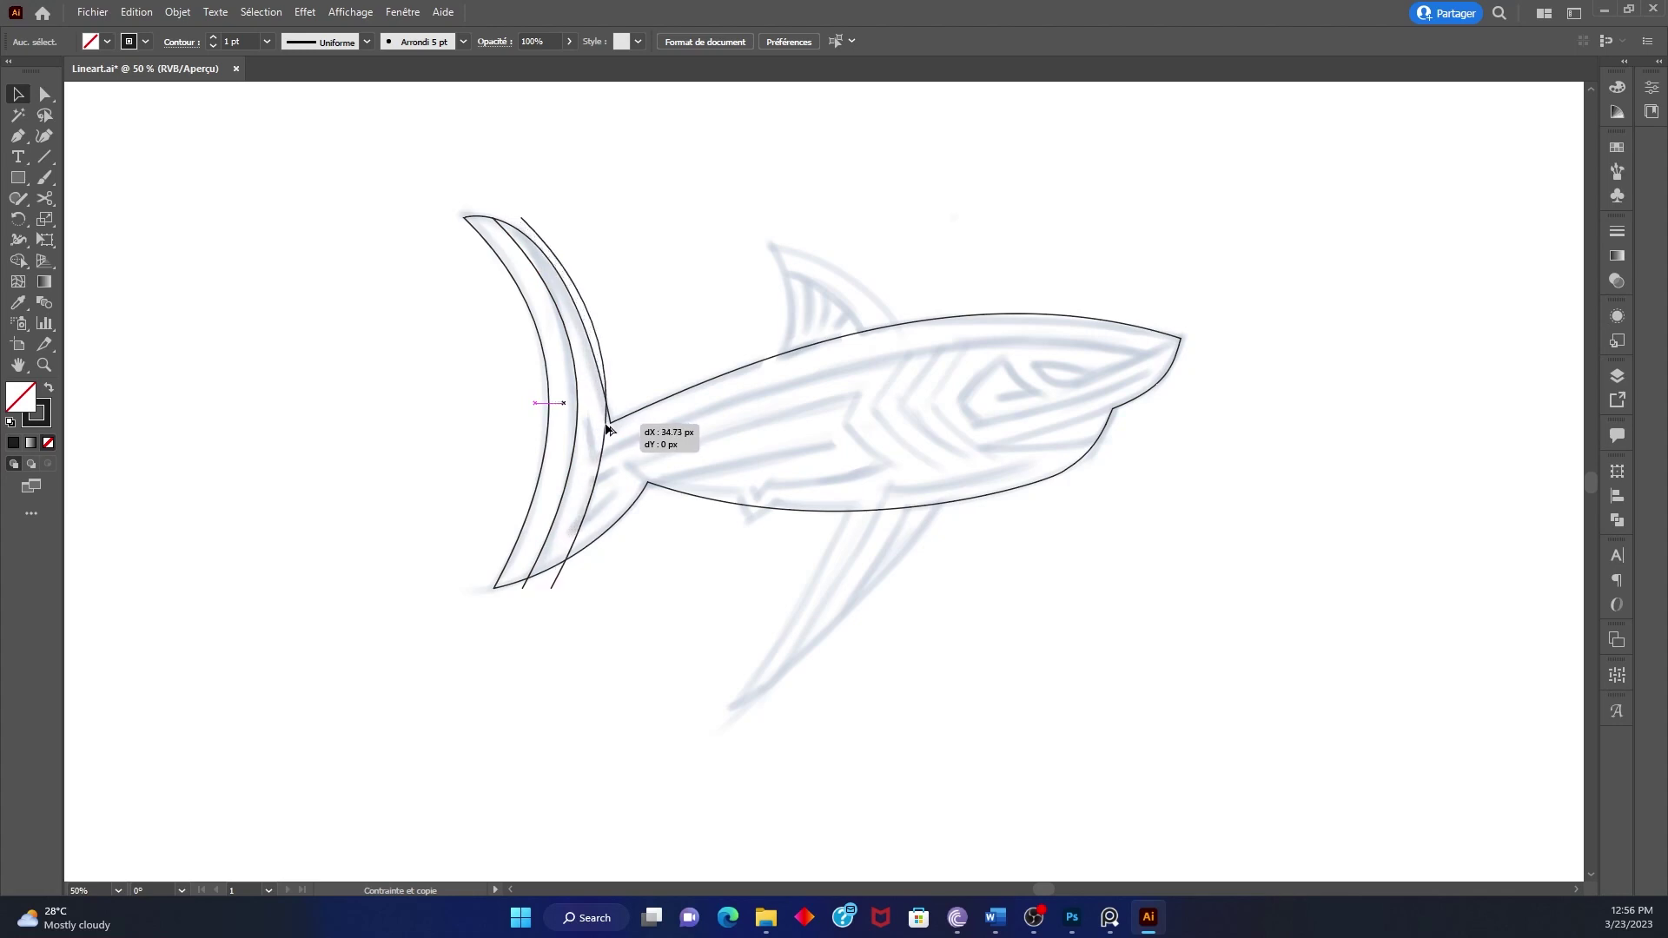
{"action": "left_click_drag", "start_coordinate": [608, 429], "coordinate": [608, 429]}
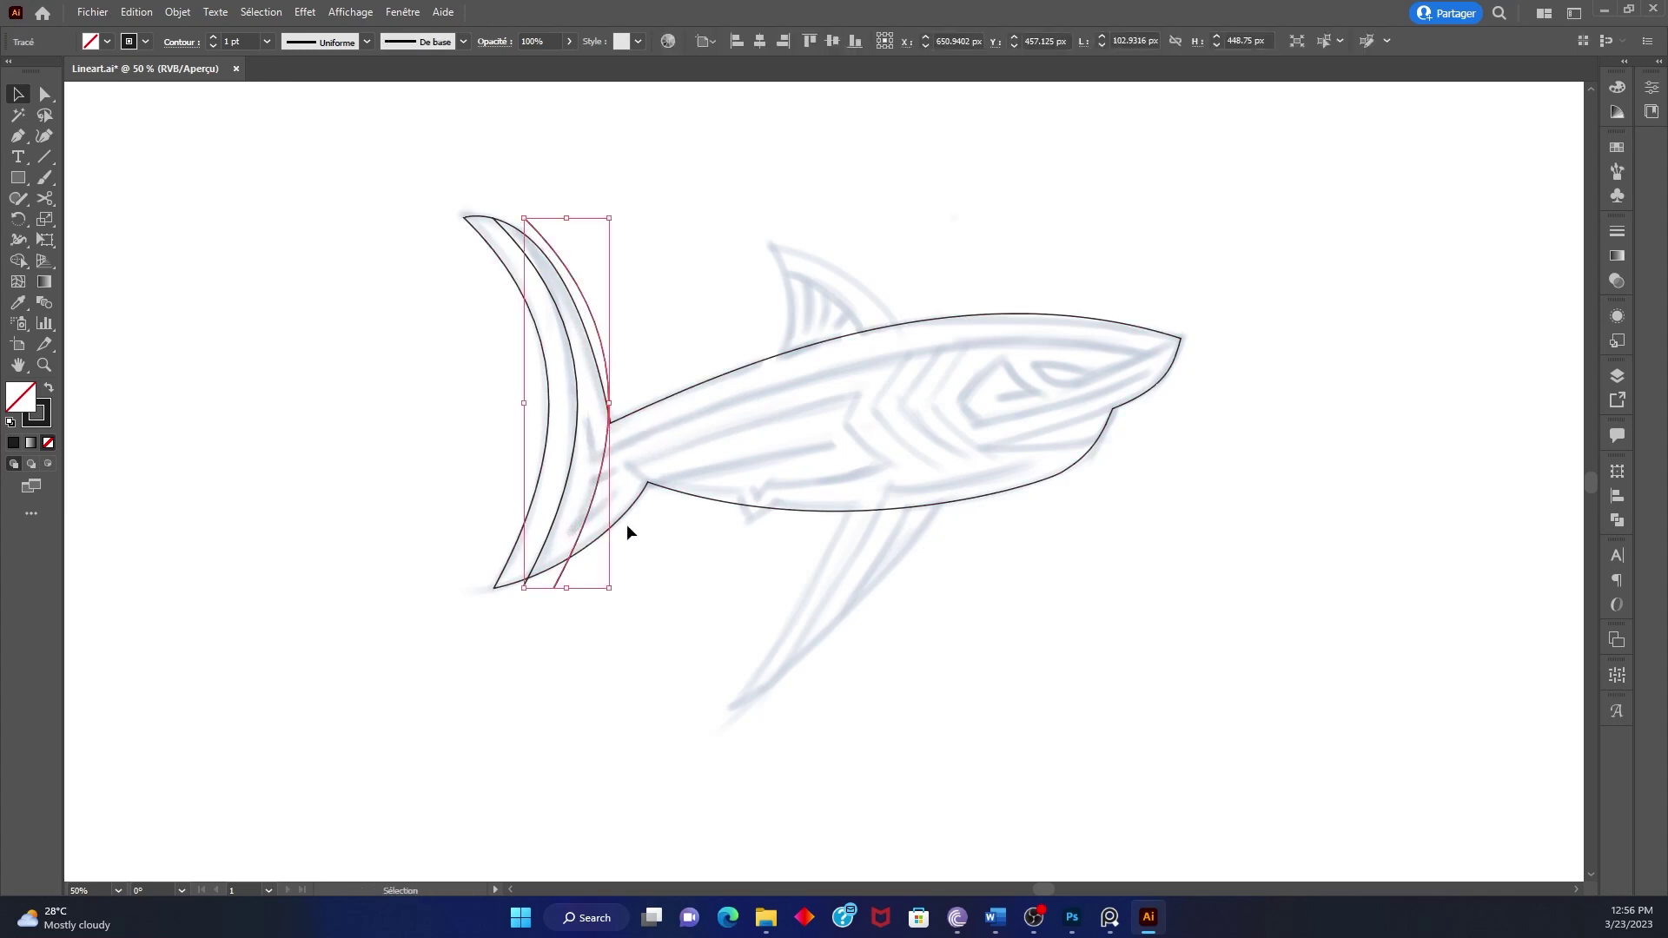
{"action": "key", "text": "c"}
{"action": "scroll", "coordinate": [604, 479], "scroll_direction": "up", "scroll_amount": 1}
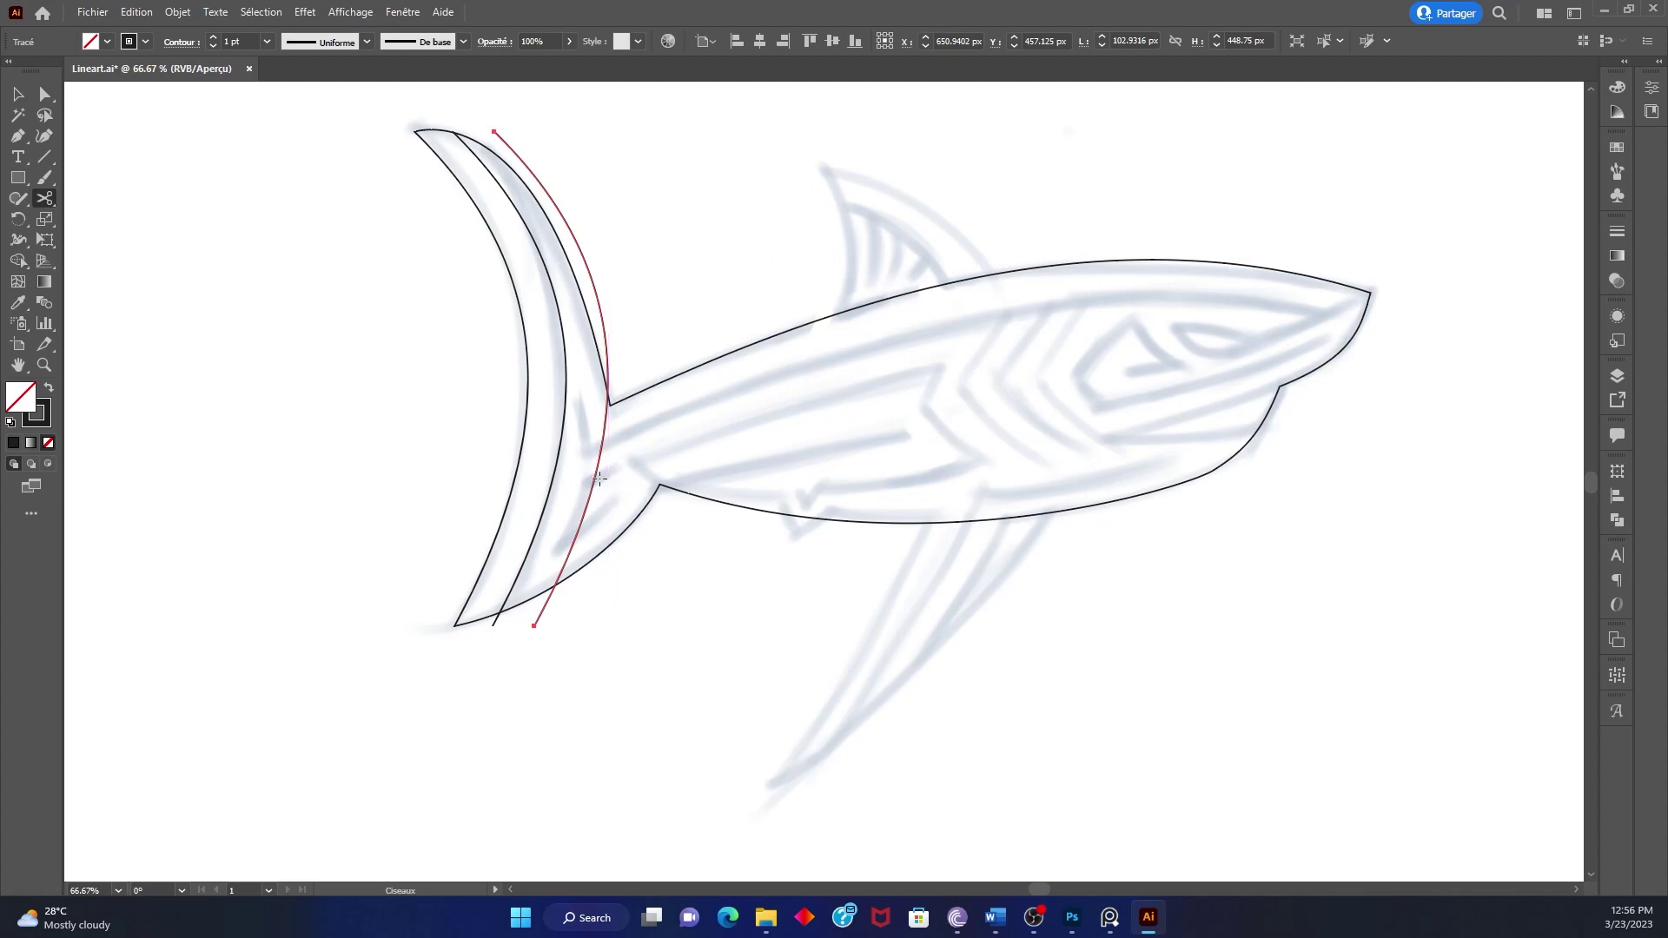
{"action": "left_click", "coordinate": [594, 479]}
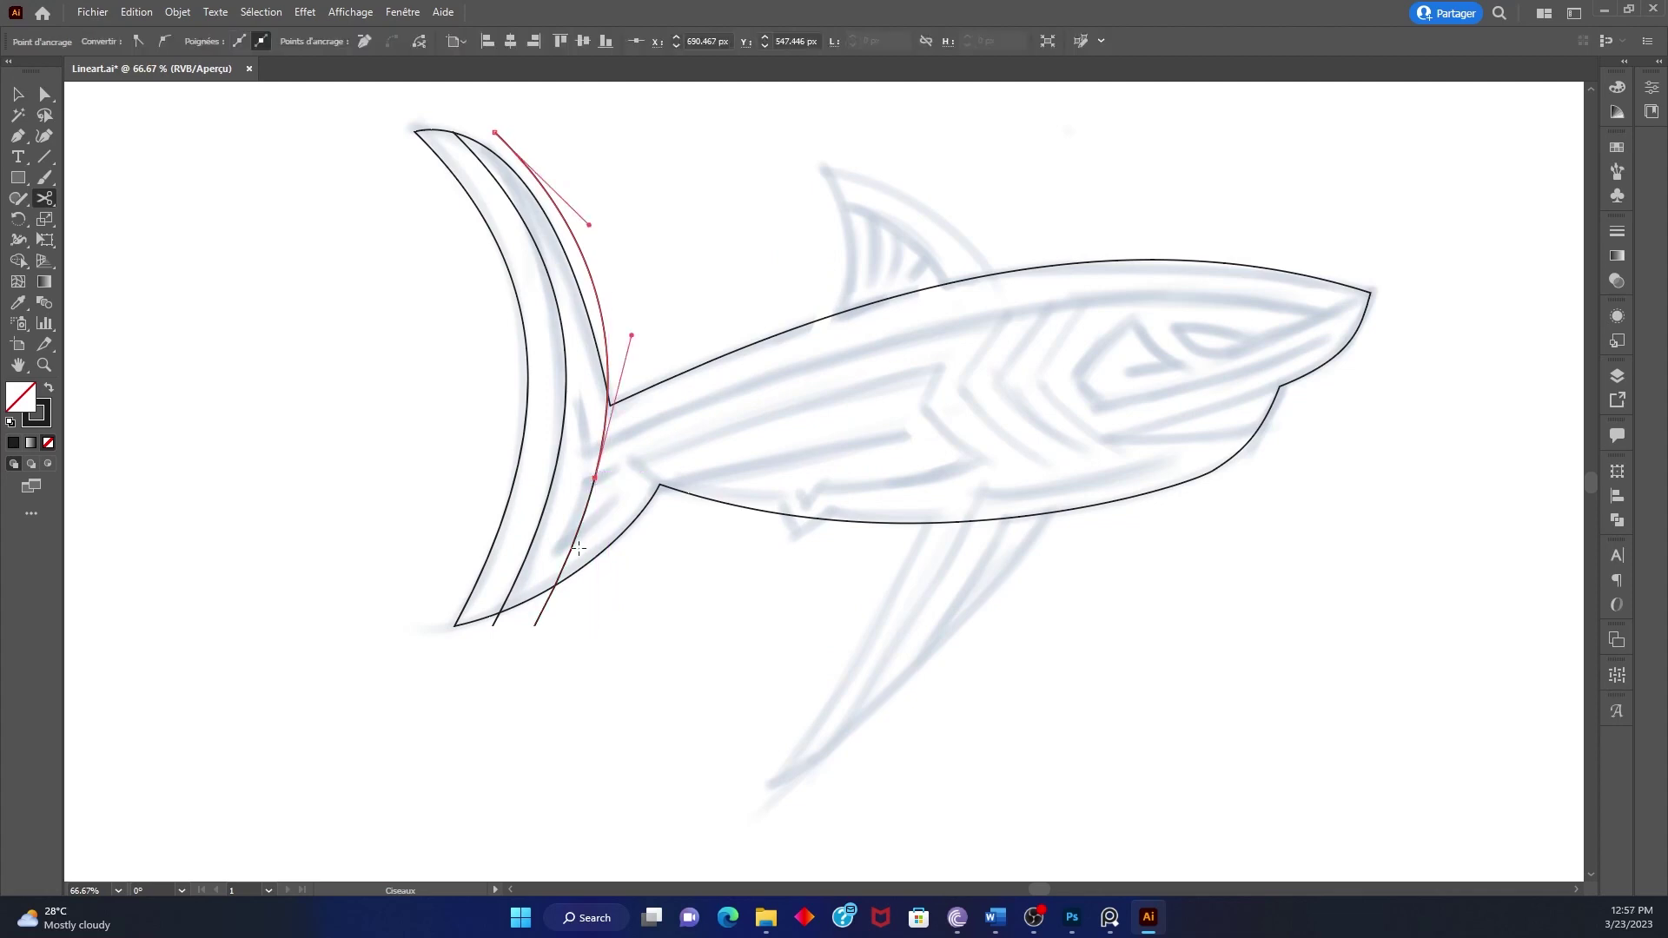
{"action": "key", "text": "v"}
{"action": "key", "text": "ctrl+a"}
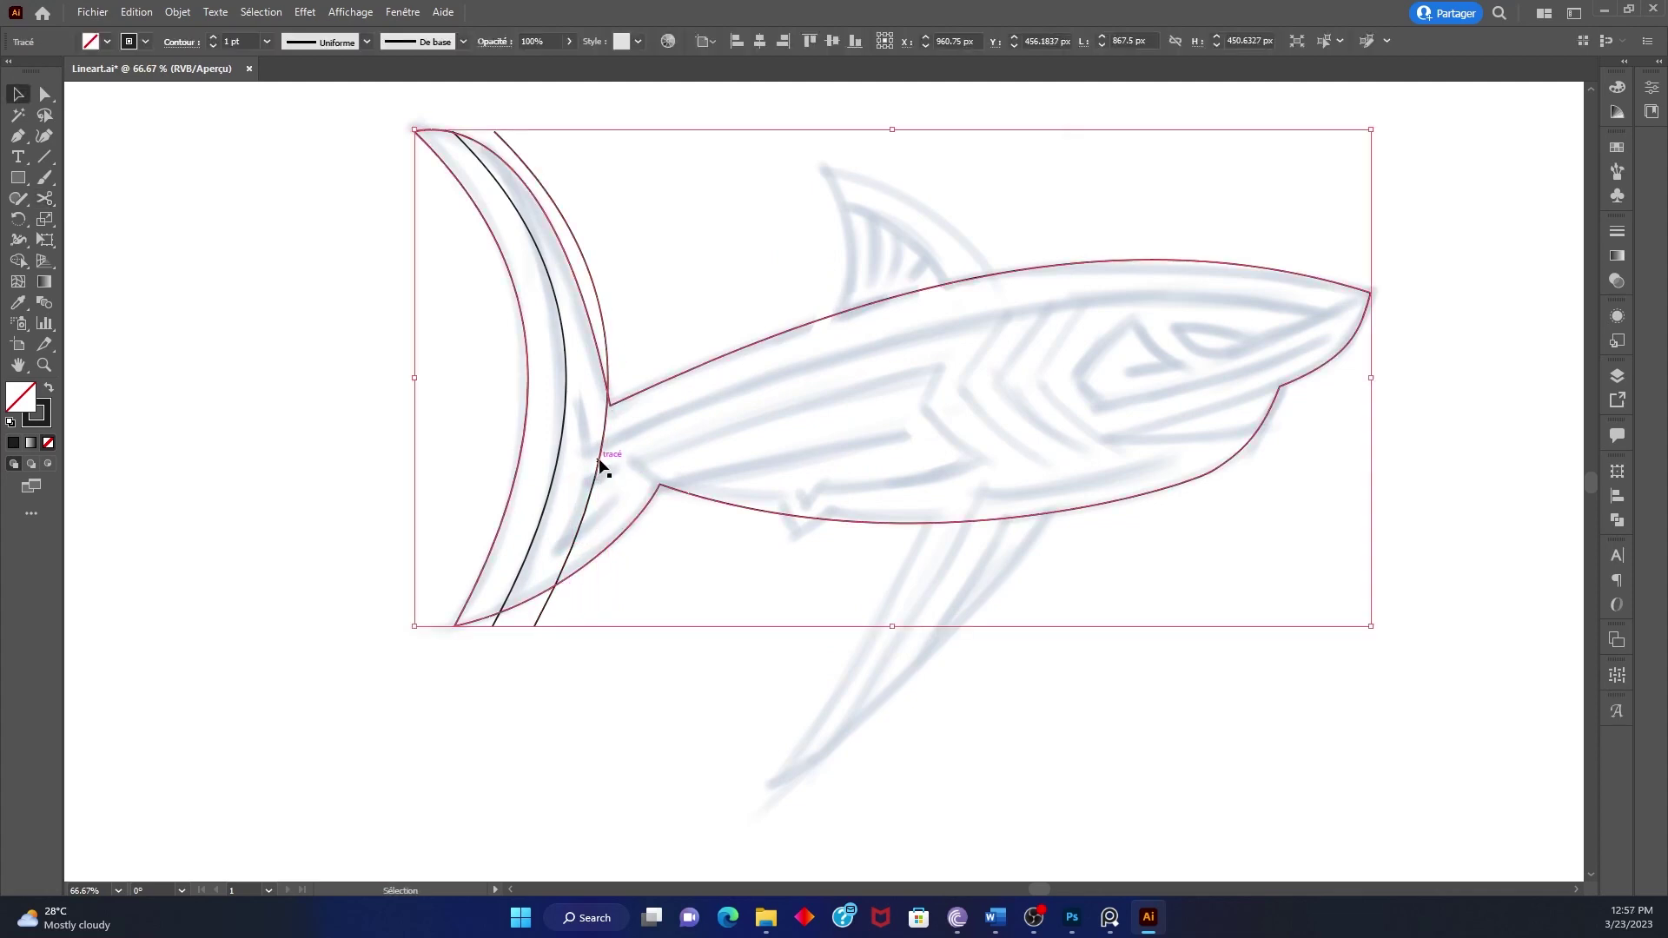
{"action": "left_click", "coordinate": [597, 462]}
{"action": "key", "text": "Delete"}
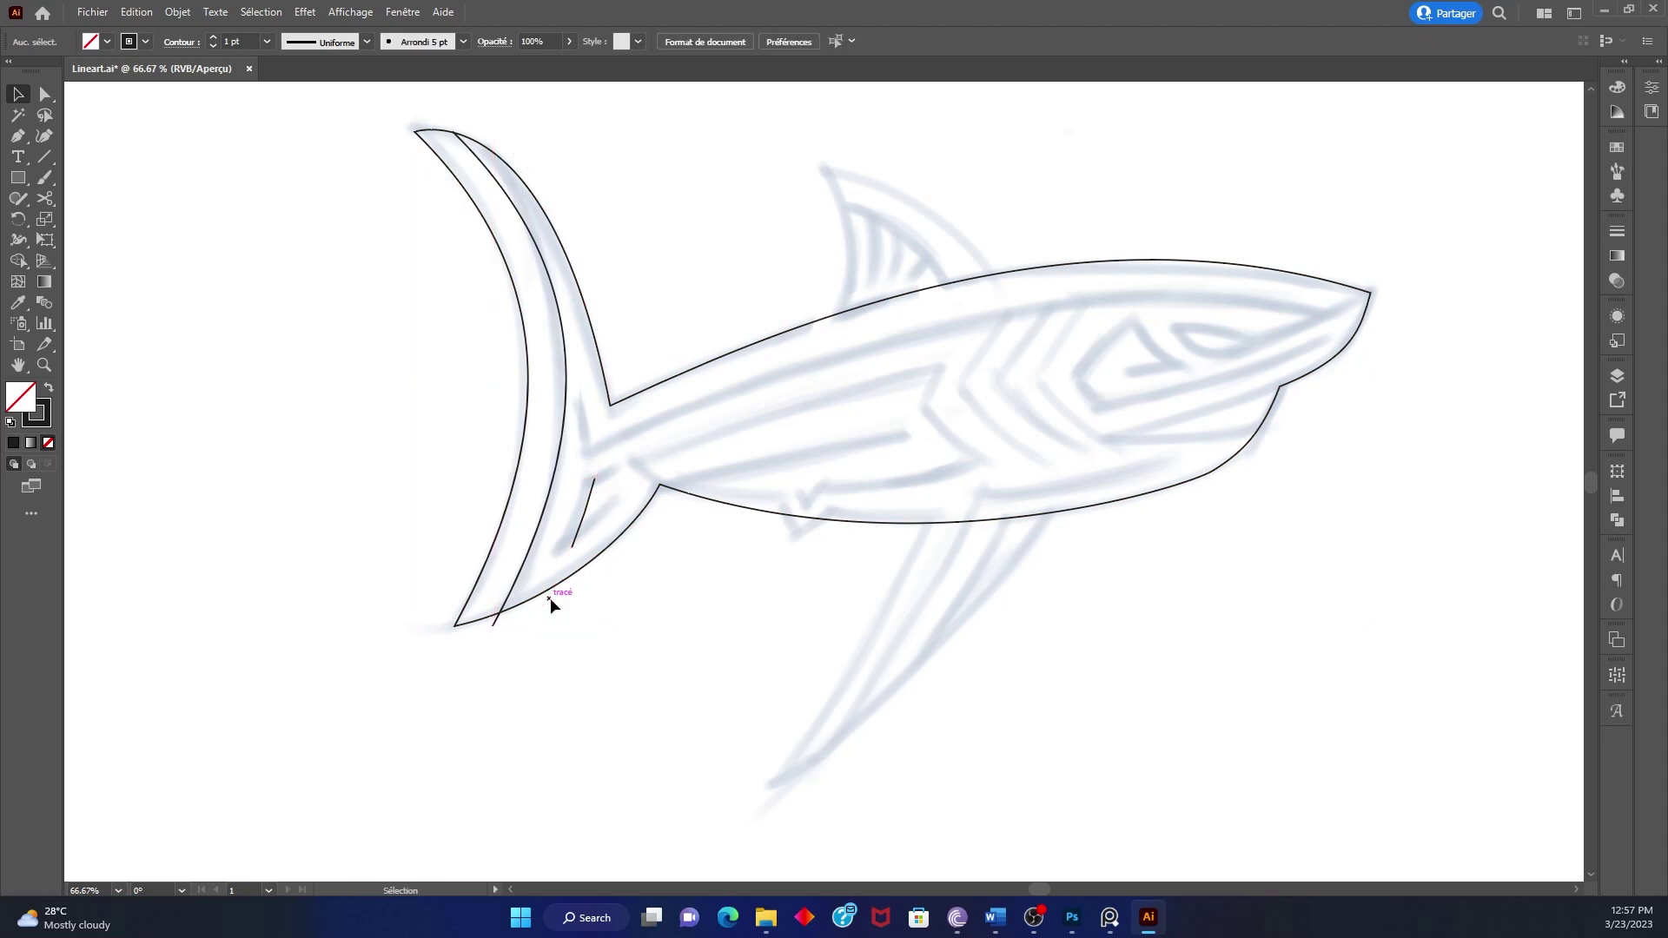
{"action": "key", "text": "ctrl+minus"}
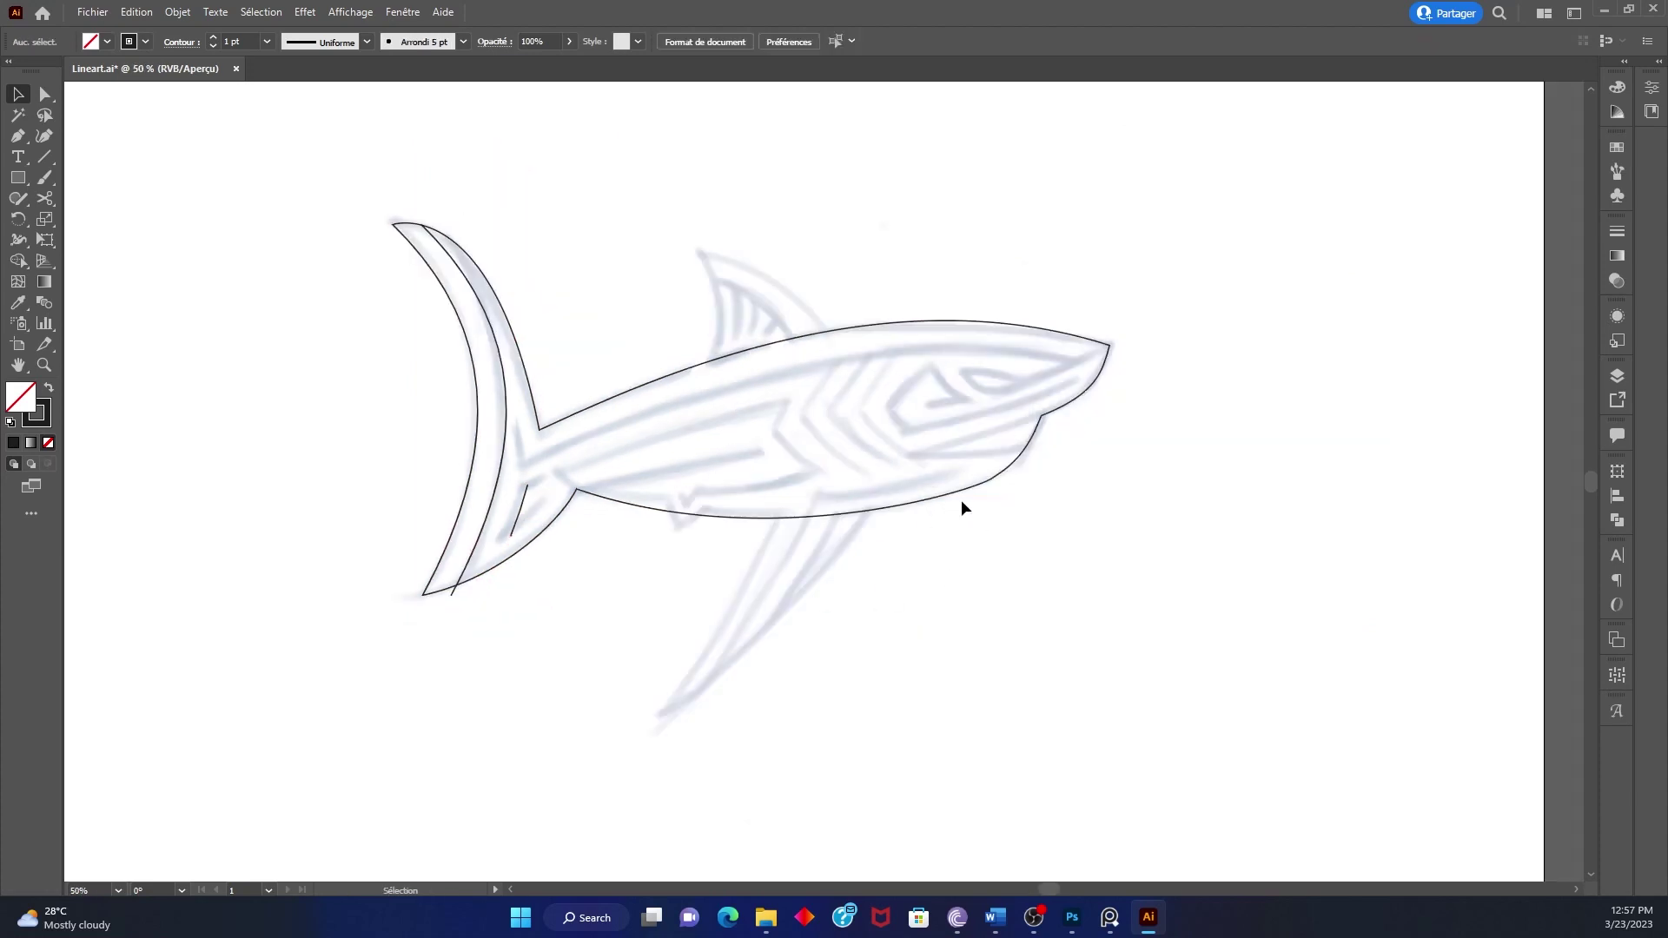
Offset the shark body outline by -33 px using Objet > Tracé > Décalage
{"action": "left_click", "coordinate": [827, 330]}
{"action": "left_click", "coordinate": [178, 12]}
{"action": "mouse_move", "coordinate": [205, 434]}
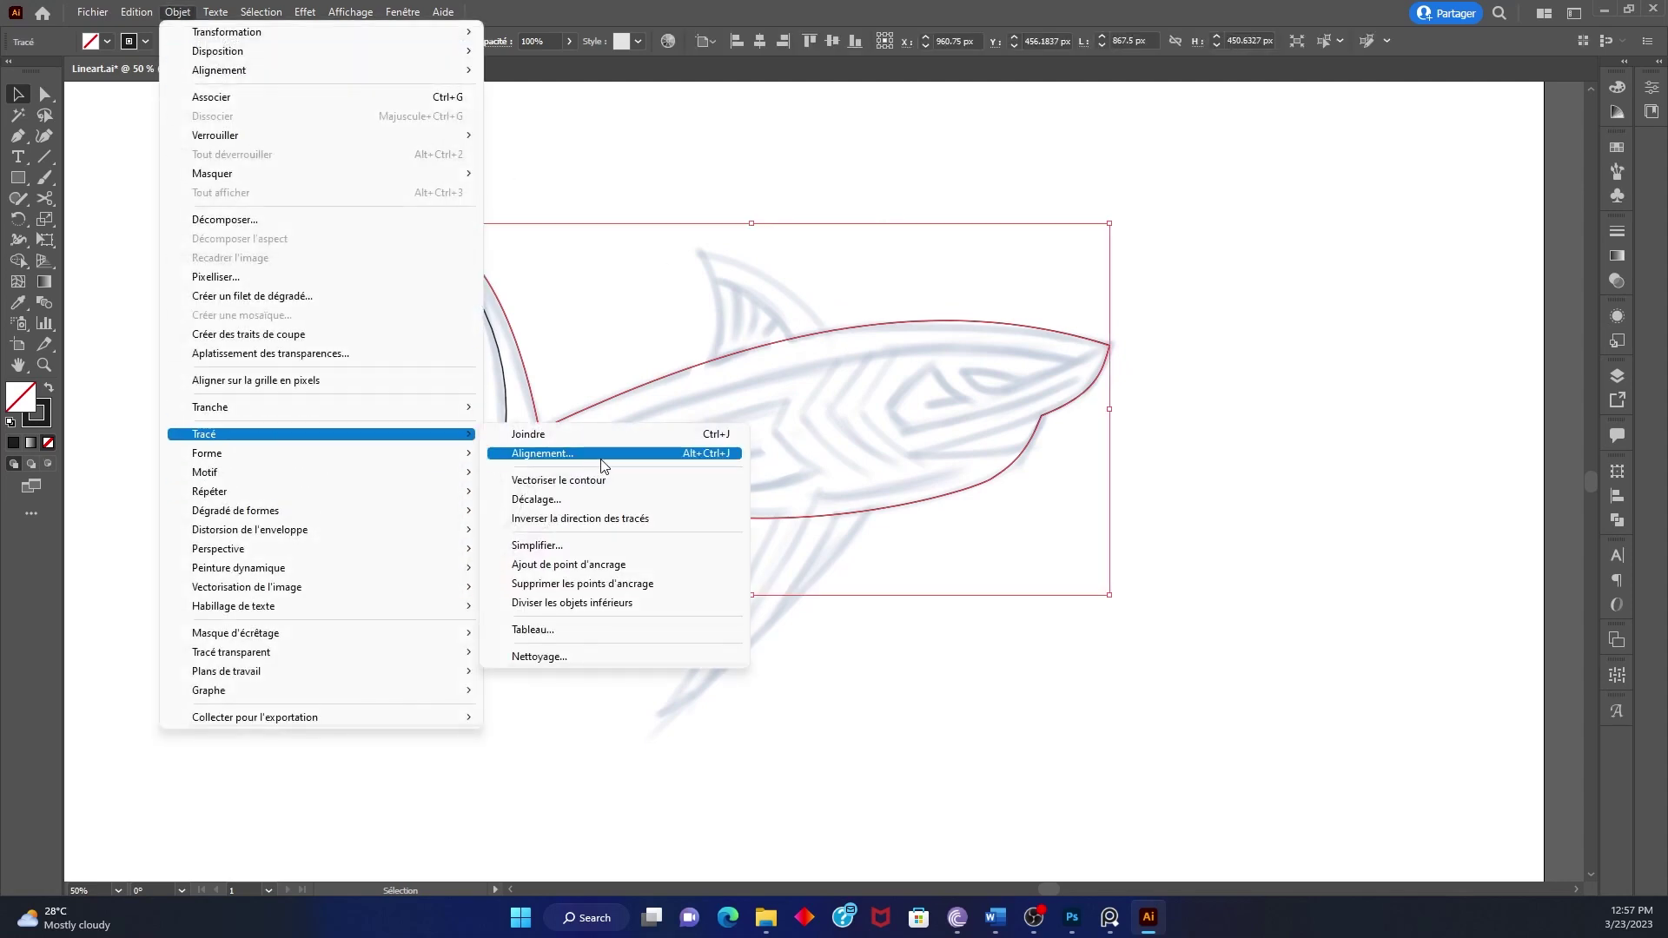
{"action": "left_click", "coordinate": [625, 499]}
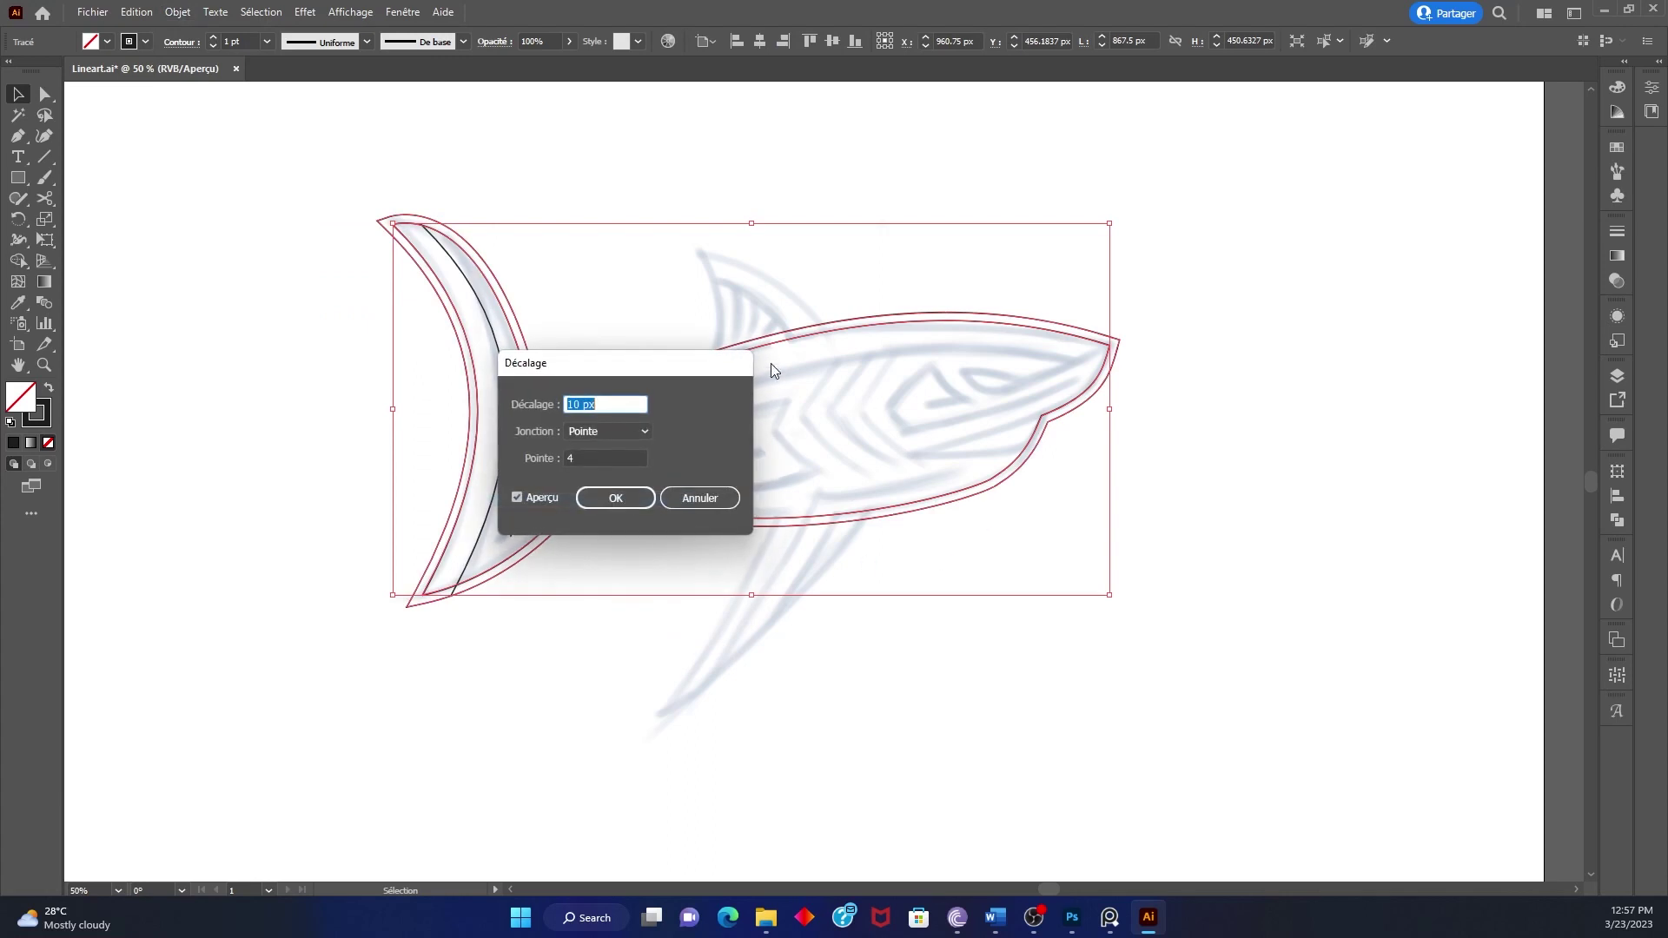
{"action": "left_click_drag", "start_coordinate": [697, 368], "coordinate": [1345, 263]}
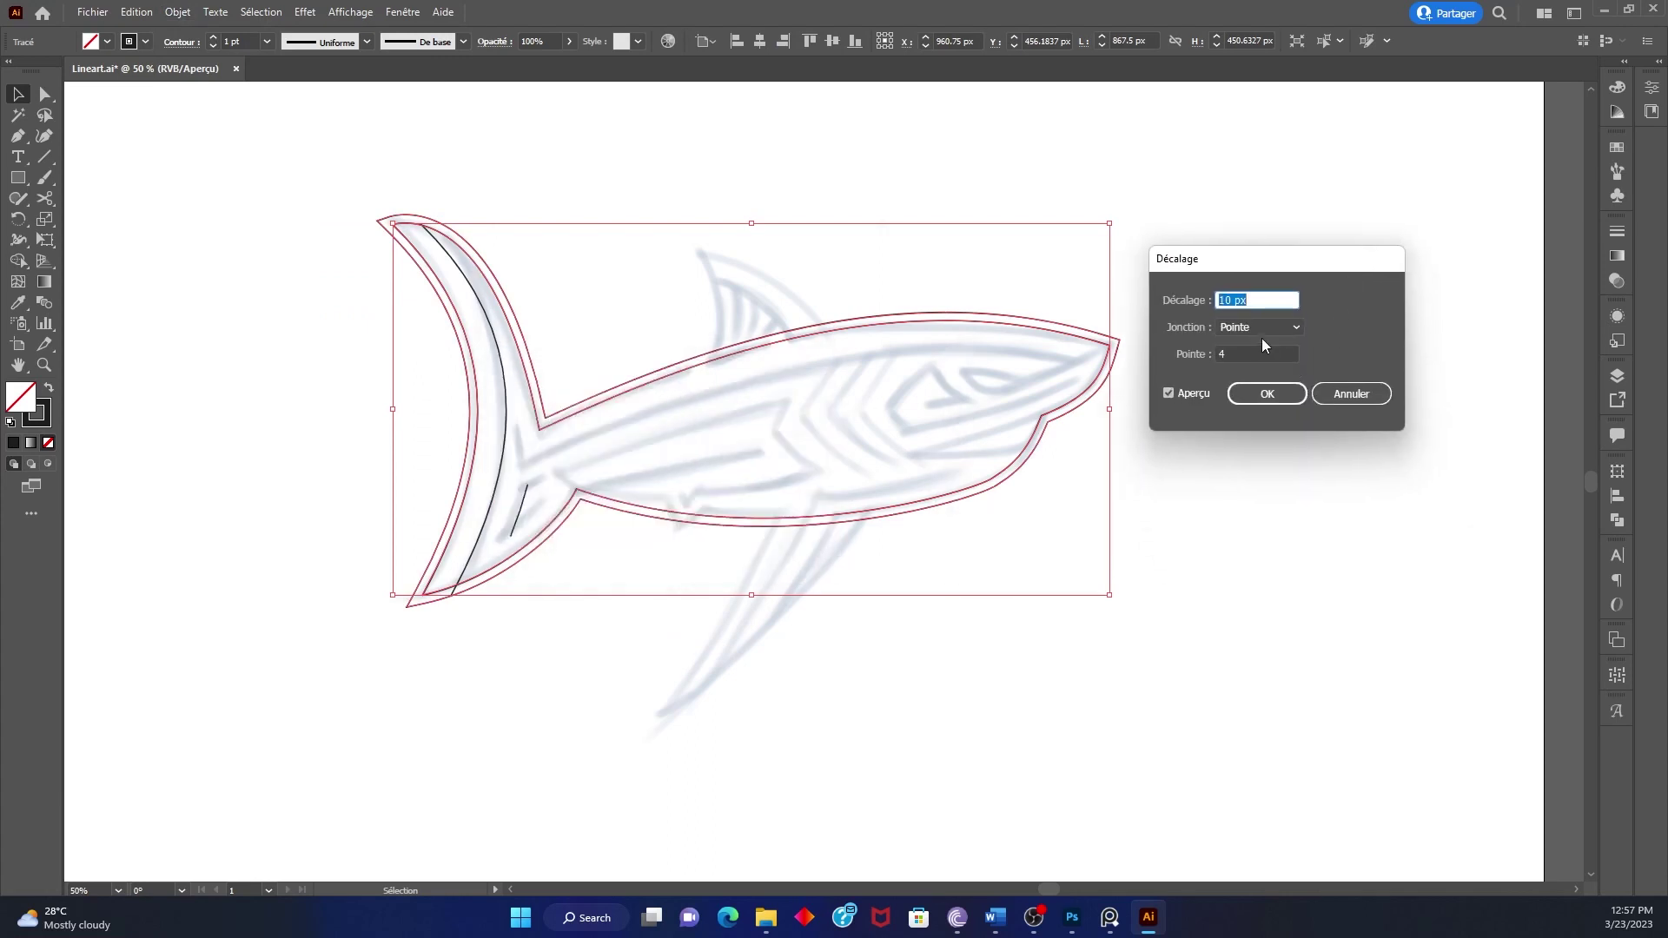
{"action": "left_click", "coordinate": [1217, 300]}
{"action": "type", "text": "-"}
{"action": "key", "text": "BackSpace"}
{"action": "left_click", "coordinate": [1243, 353]}
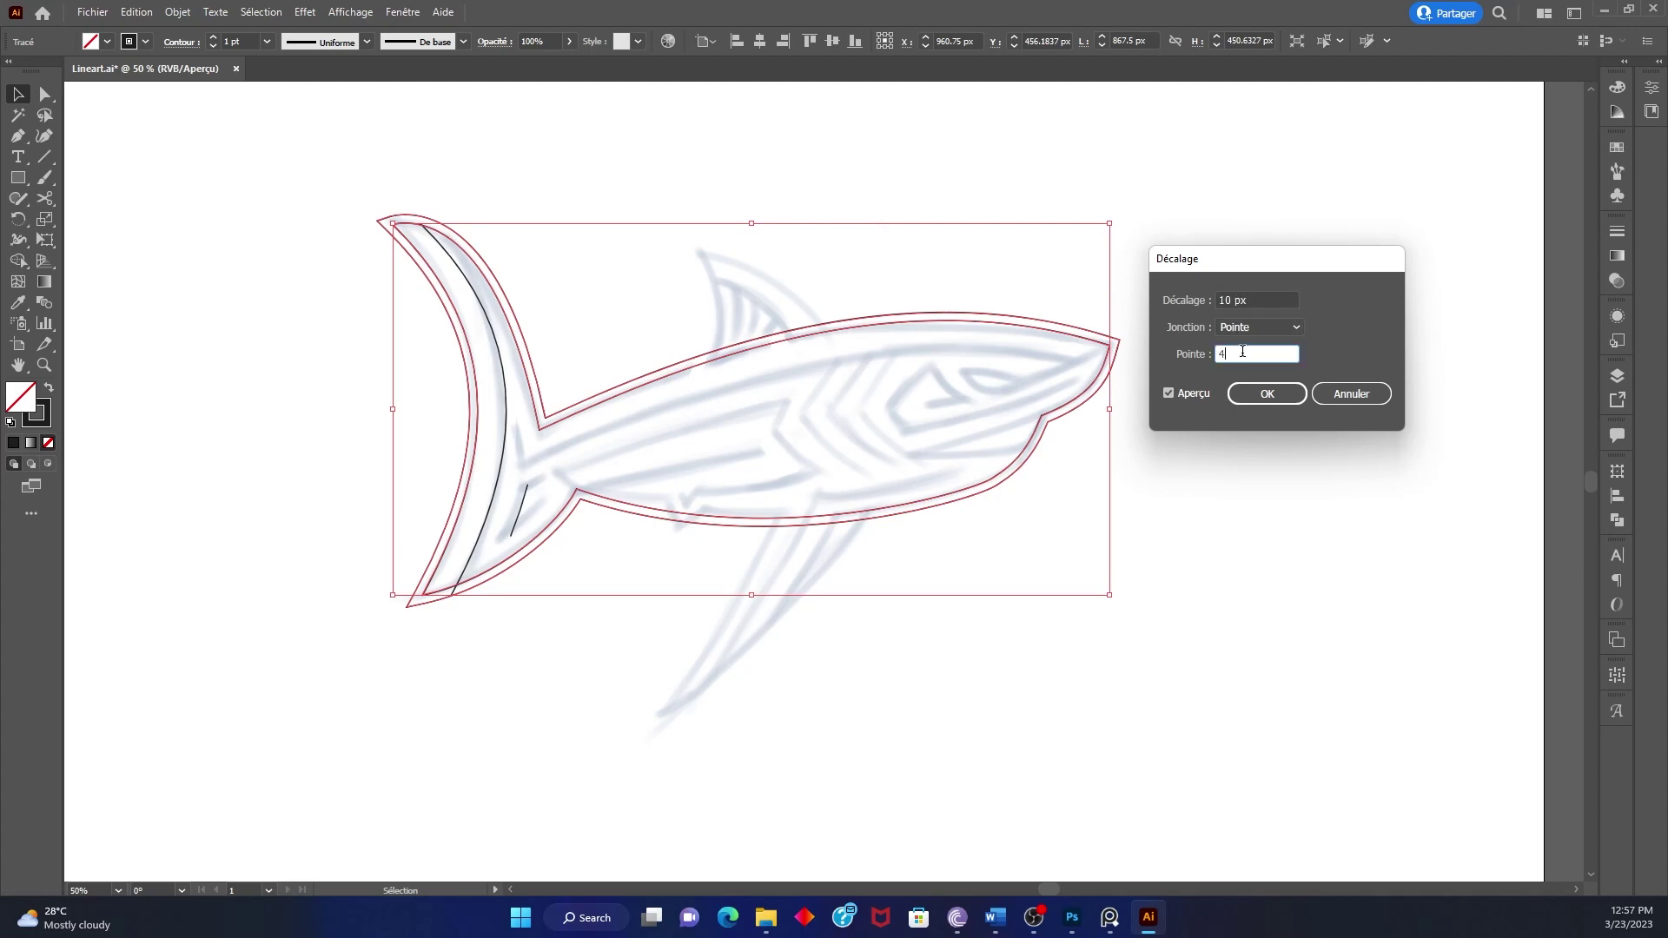
{"action": "key", "text": "shift+Tab"}
{"action": "key", "text": "shift+Tab"}
{"action": "type", "text": "-33"}
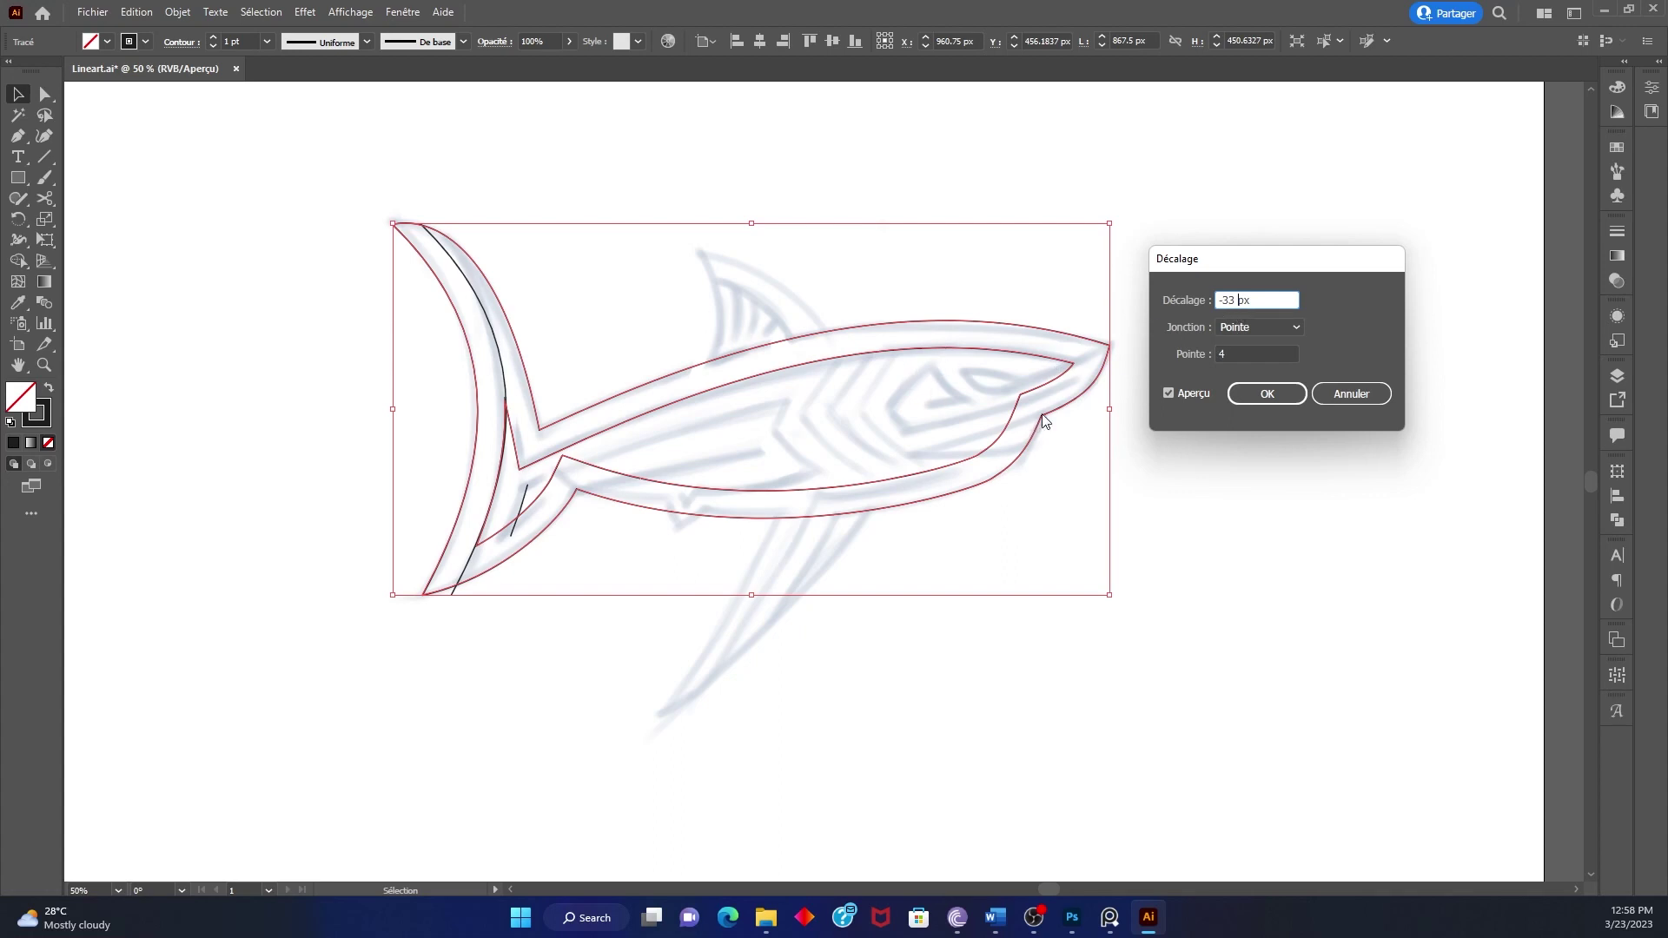
{"action": "left_click", "coordinate": [1268, 395]}
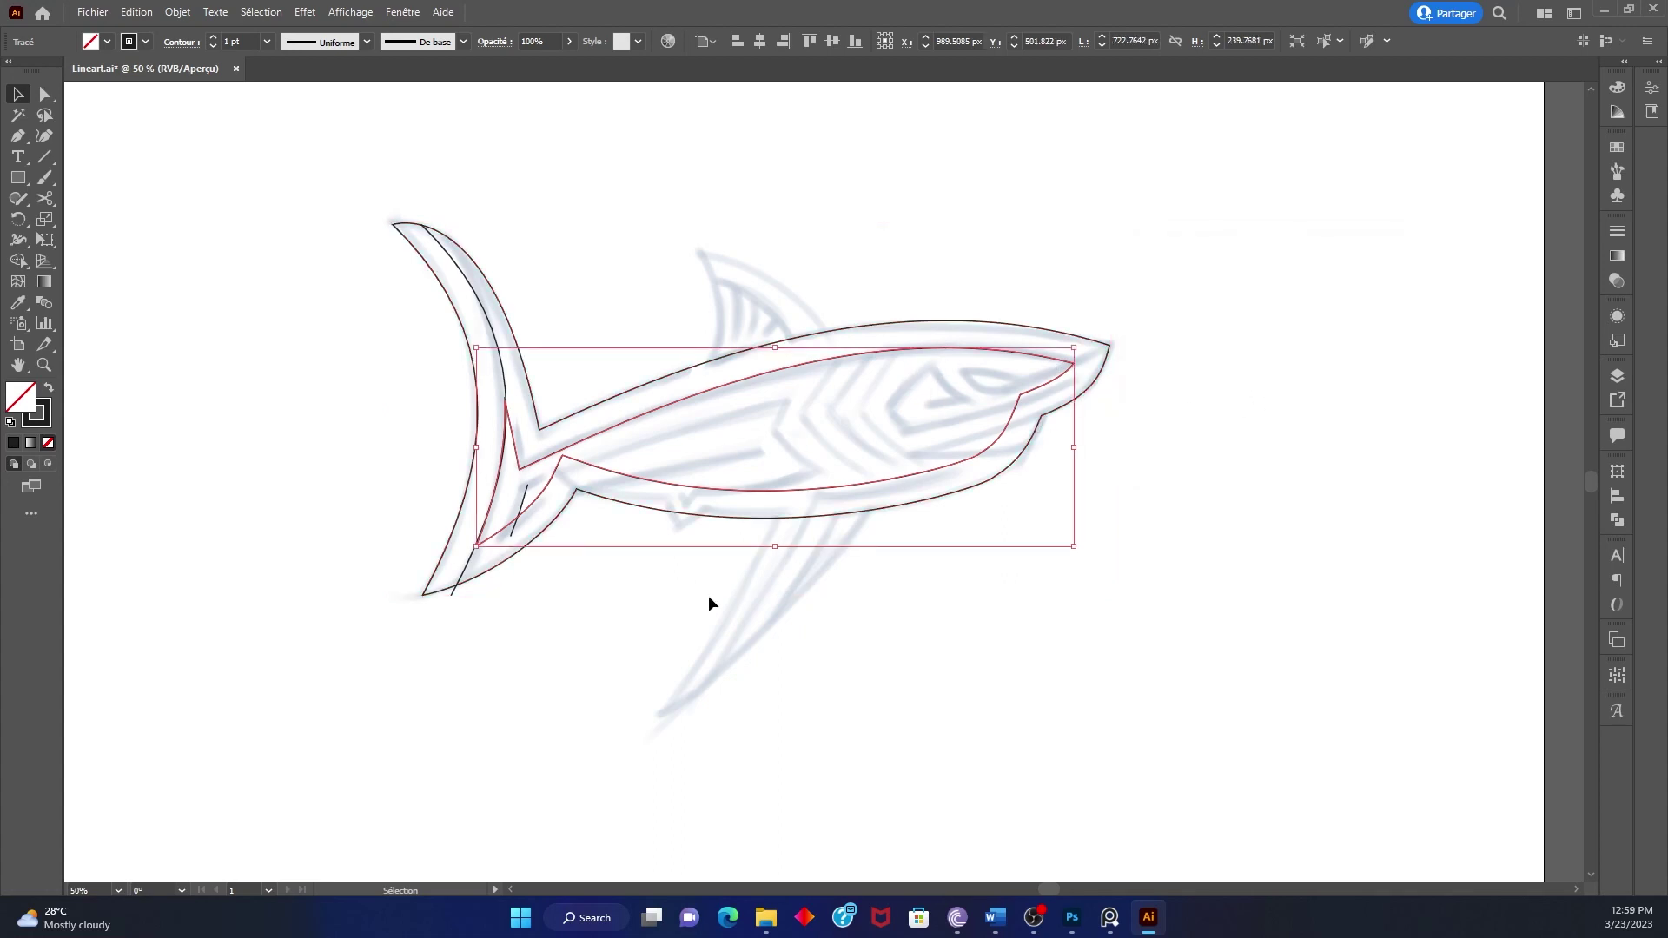
Cut the inner offset outline at three points and delete the piece near the tail
{"action": "key", "text": "c"}
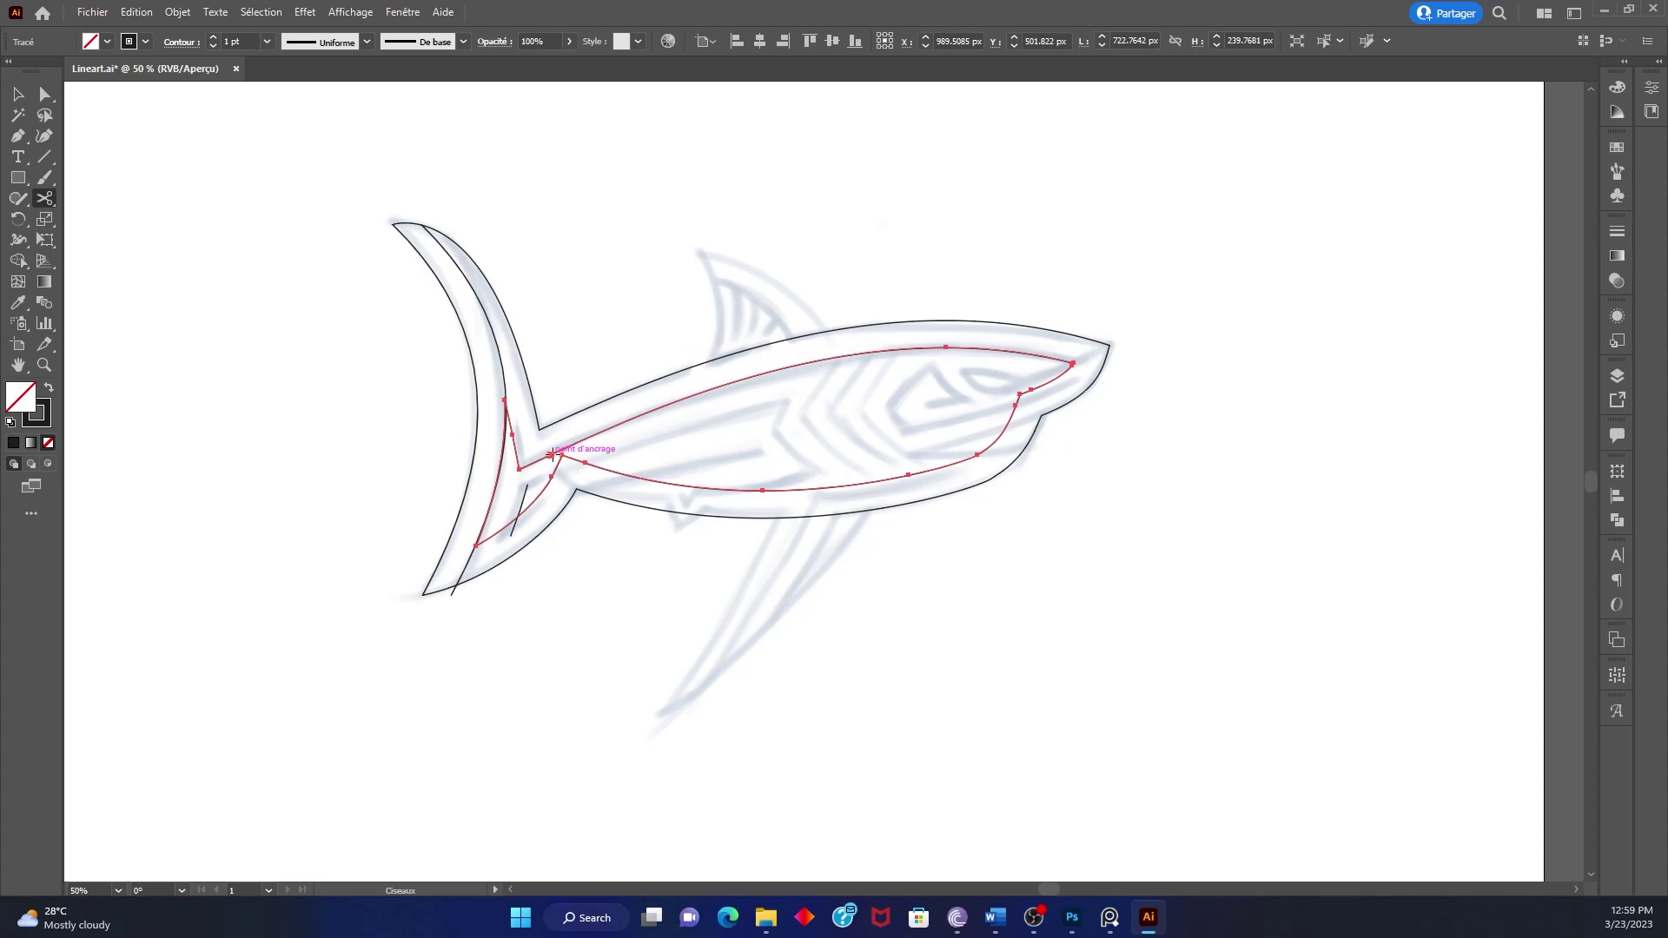
{"action": "left_click", "coordinate": [551, 455]}
{"action": "left_click", "coordinate": [938, 467]}
{"action": "key", "text": "v"}
{"action": "left_click", "coordinate": [547, 485]}
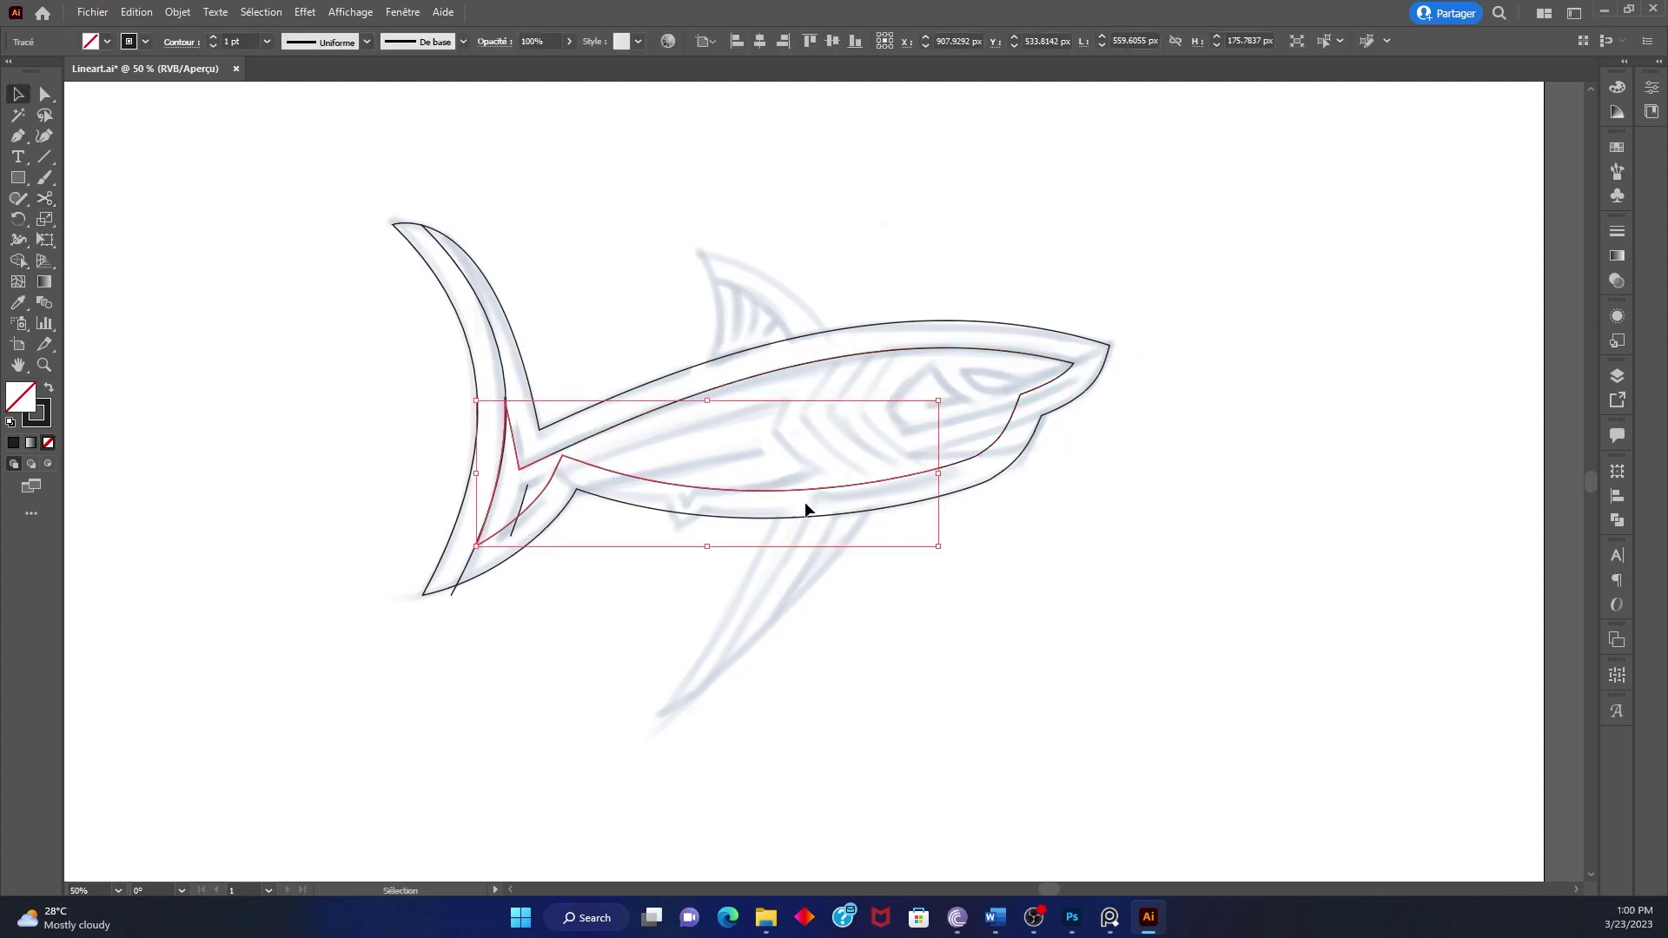
{"action": "key", "text": "Delete"}
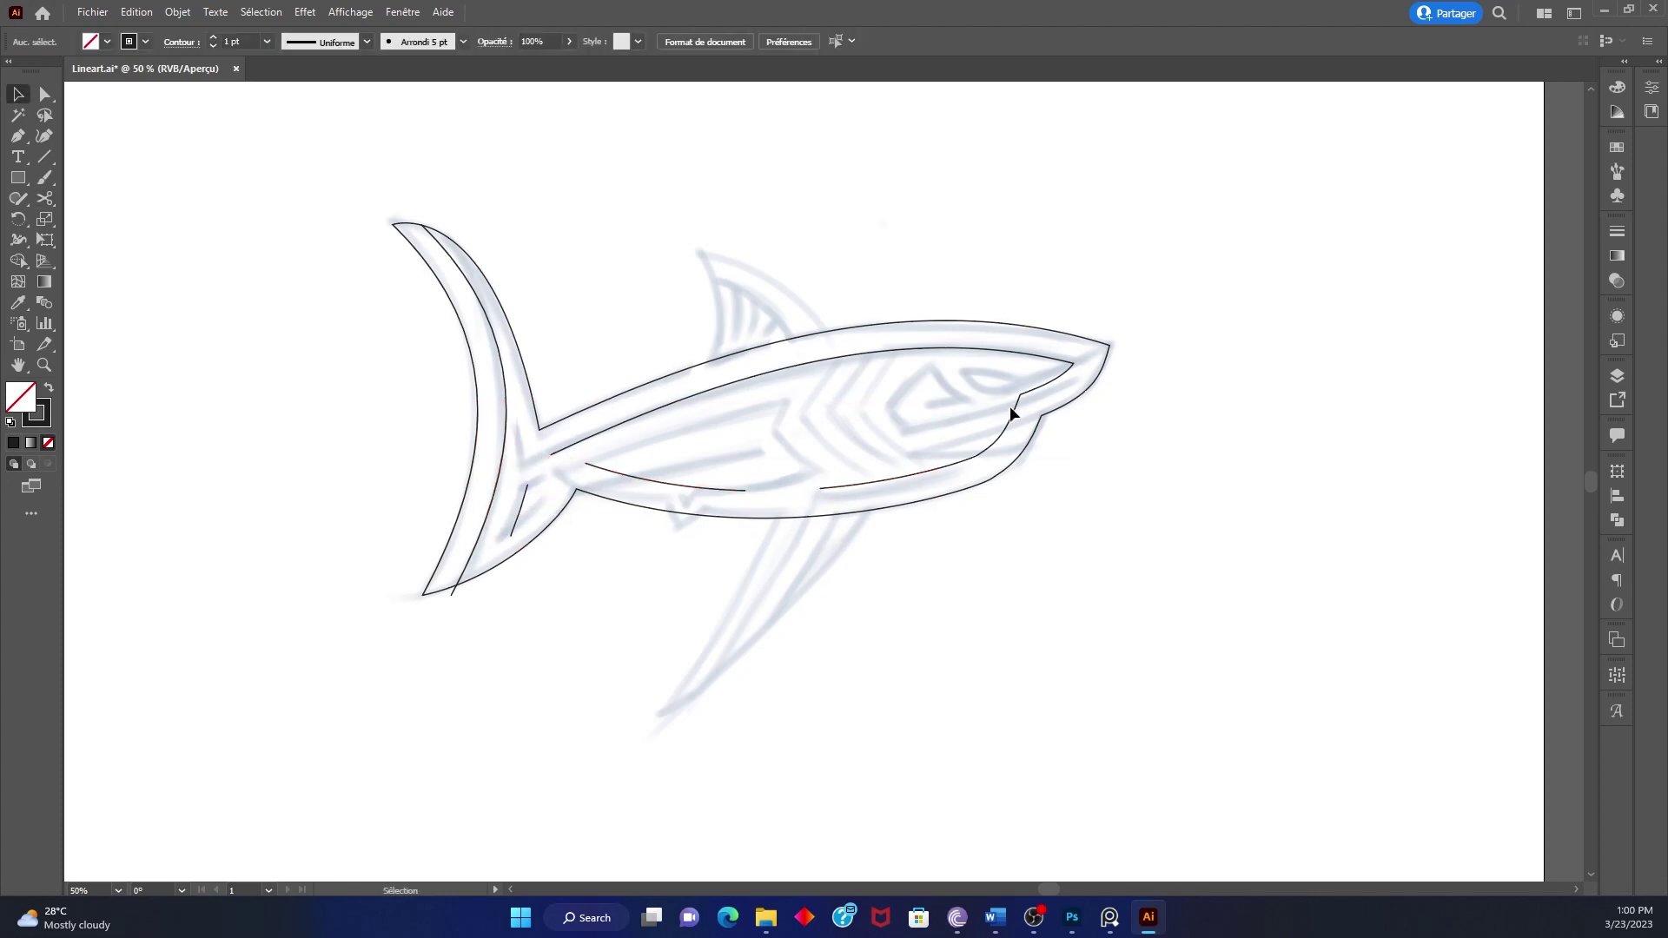
{"action": "key", "text": "ctrl+plus"}
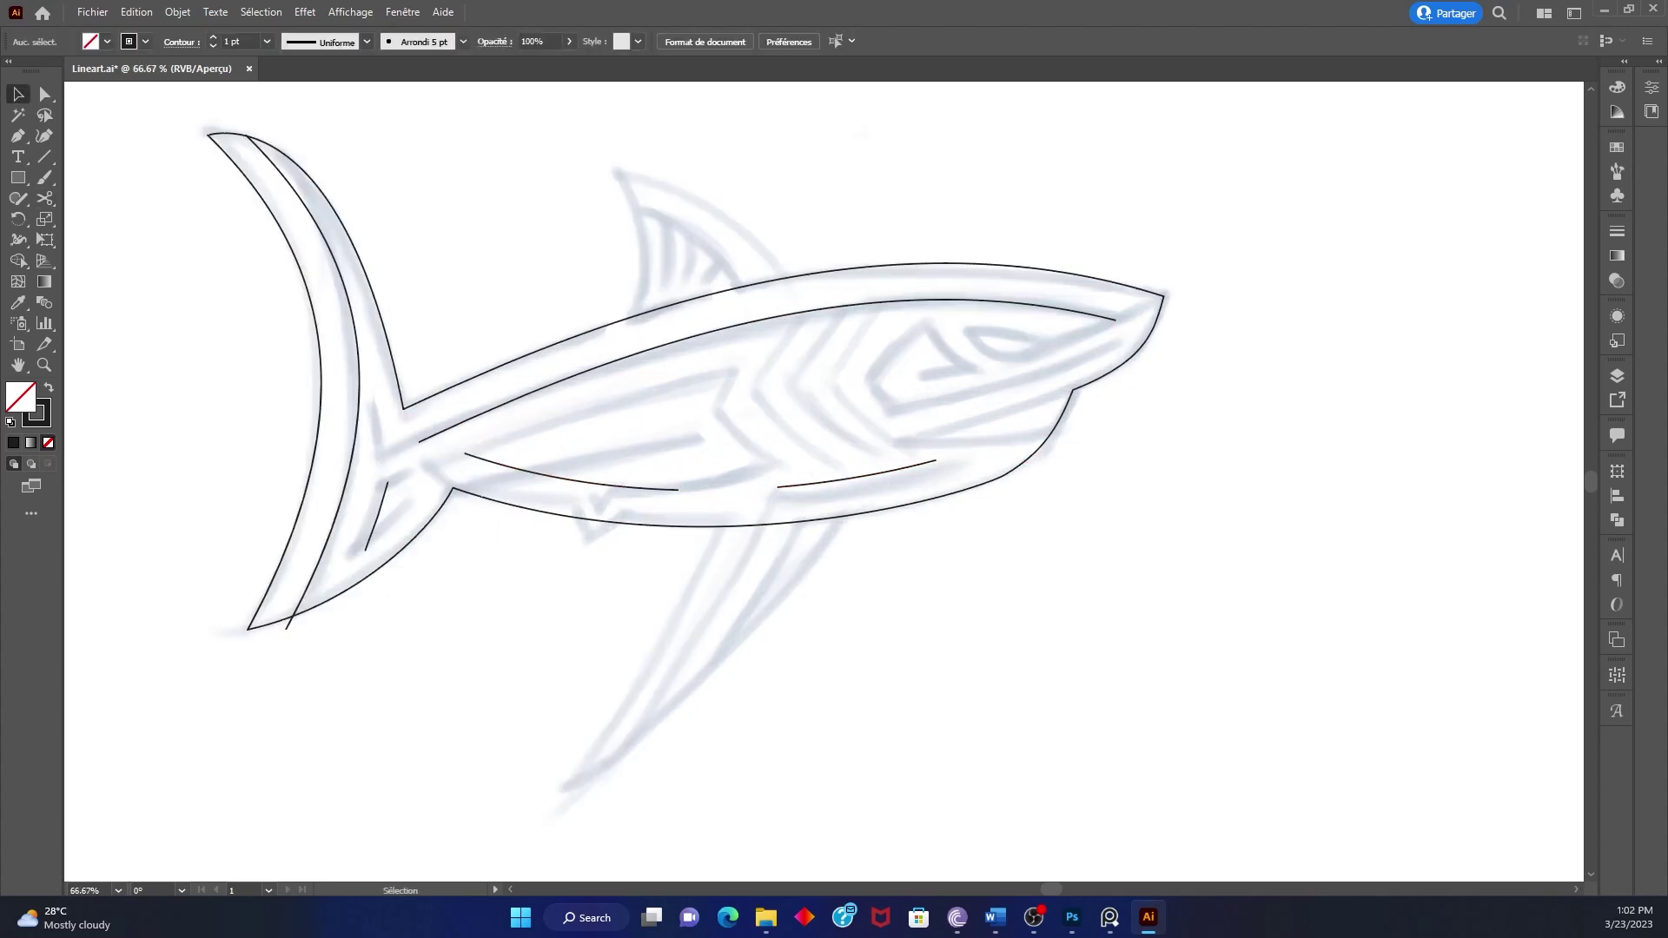
{"action": "left_click", "coordinate": [13, 142]}
Draw a gill curve on the shark's head and make a horizontally mirrored copy
{"action": "left_click", "coordinate": [827, 381]}
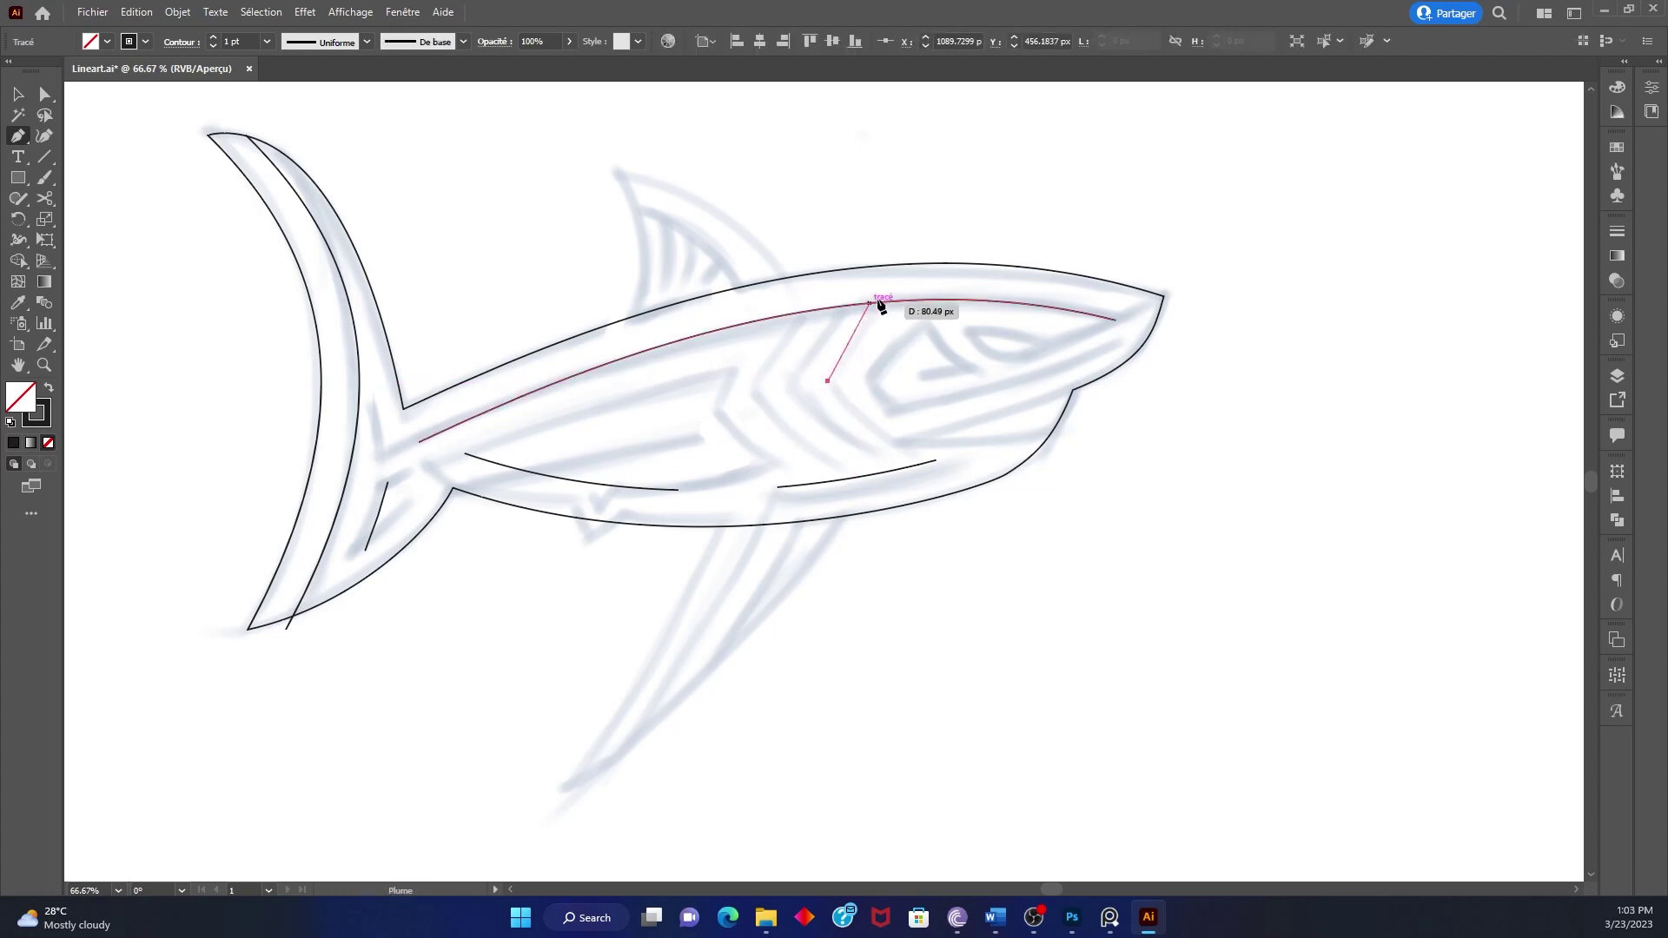
{"action": "left_click_drag", "start_coordinate": [912, 285], "coordinate": [946, 258]}
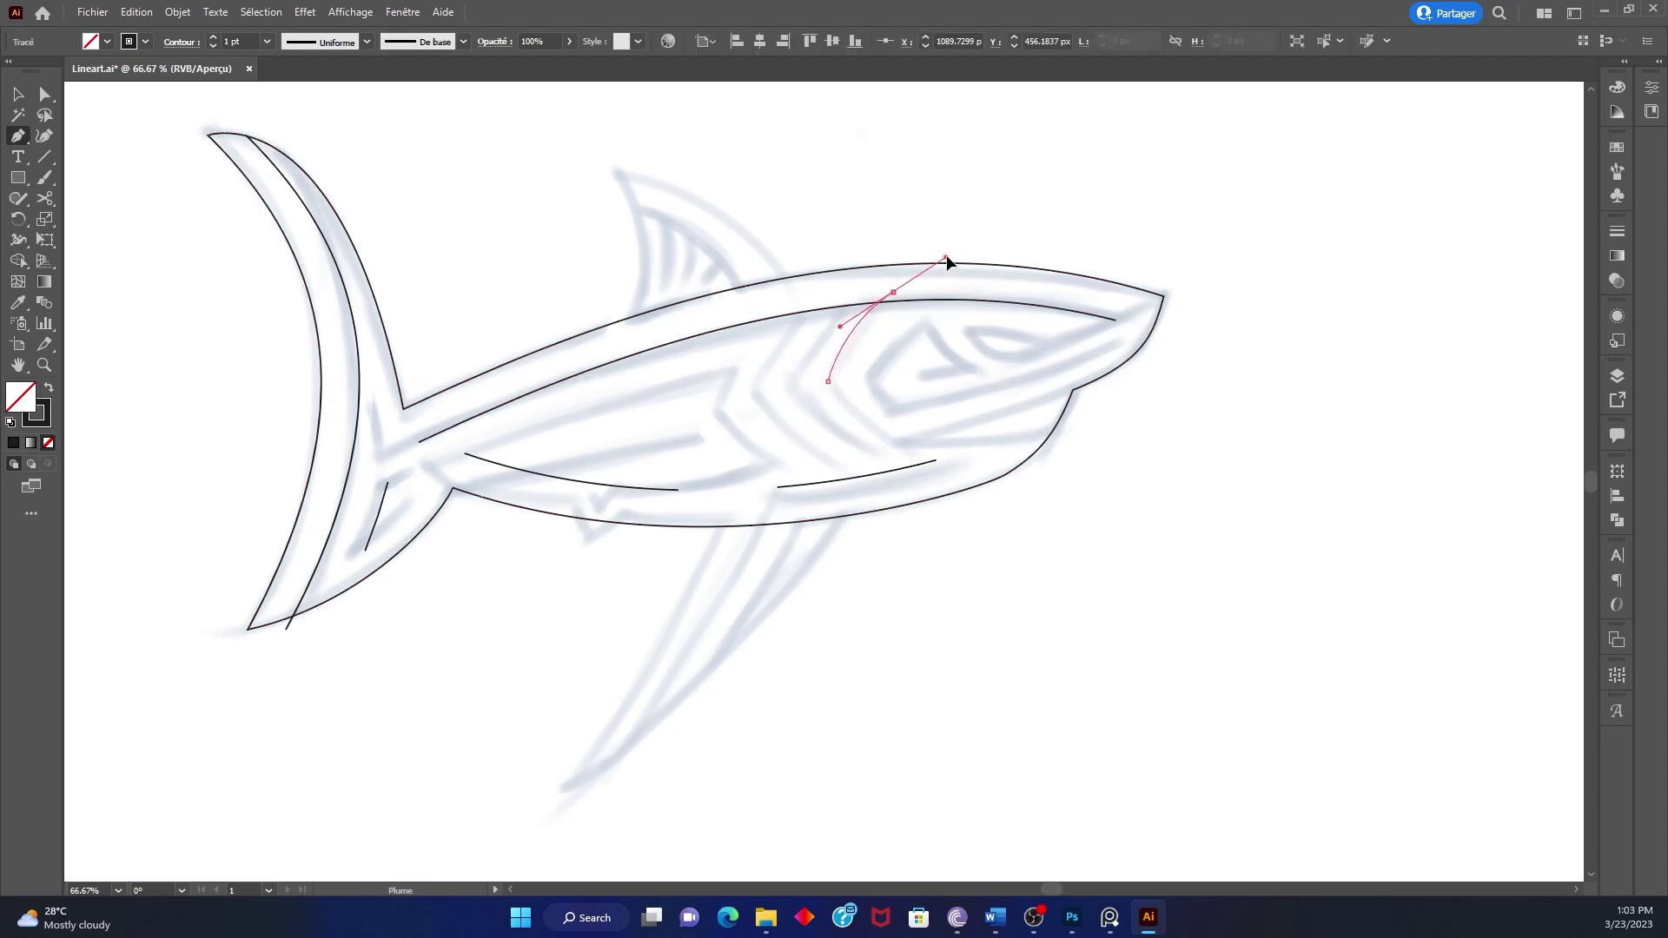
{"action": "left_click", "coordinate": [16, 217]}
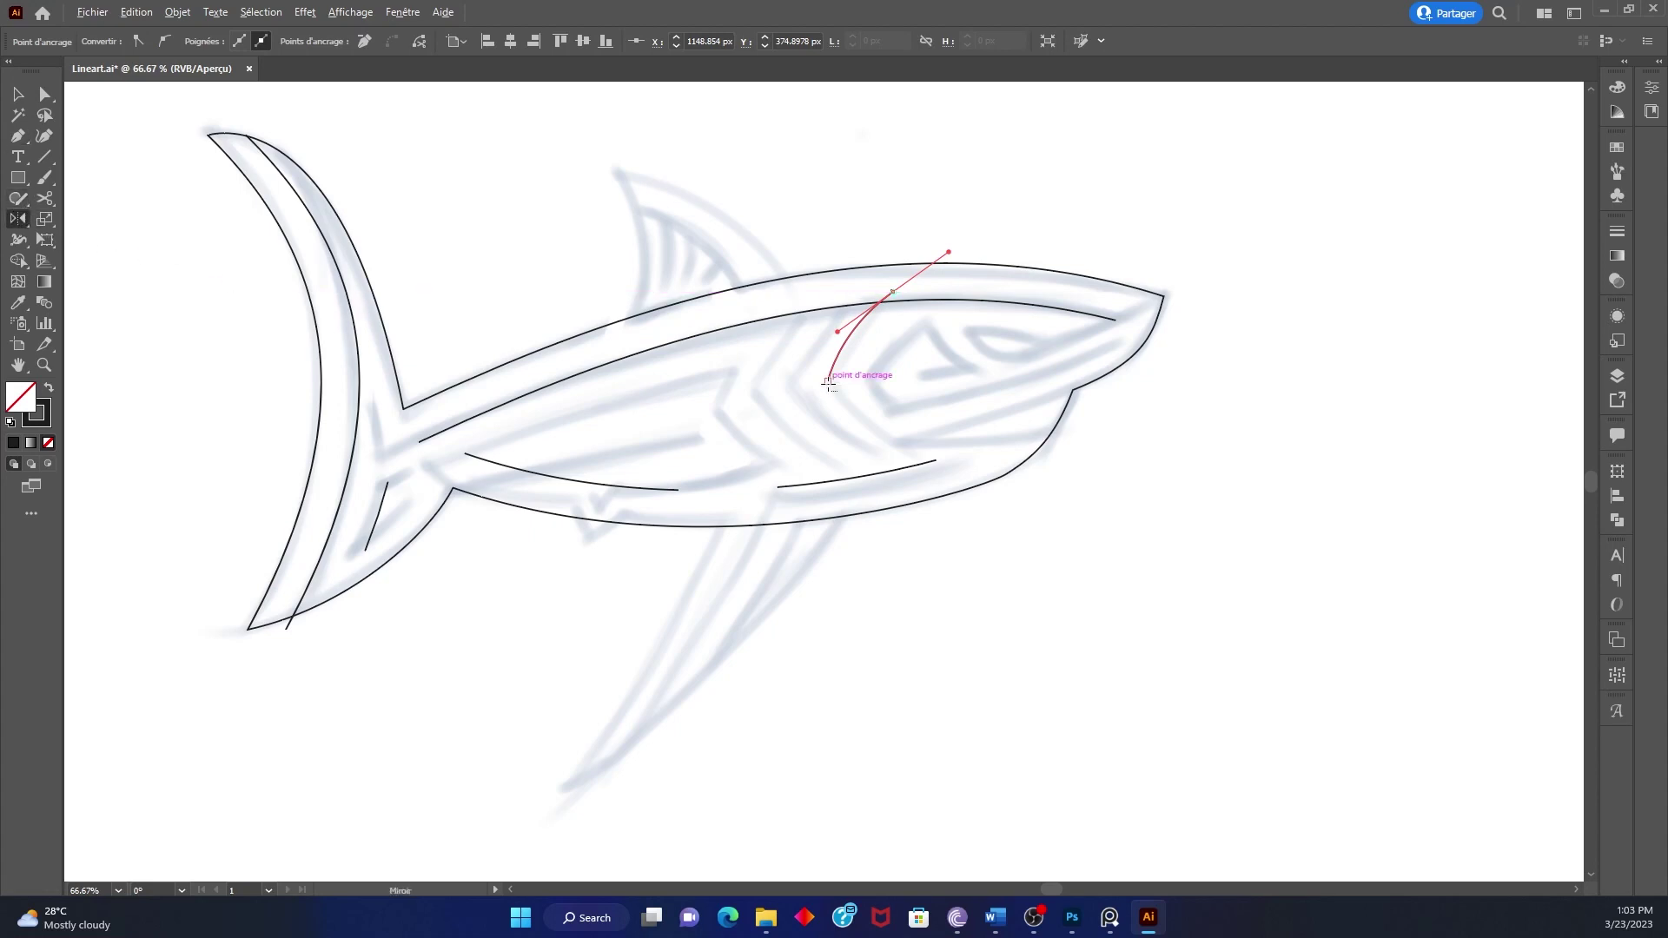
{"action": "left_click", "coordinate": [827, 381], "text": "alt"}
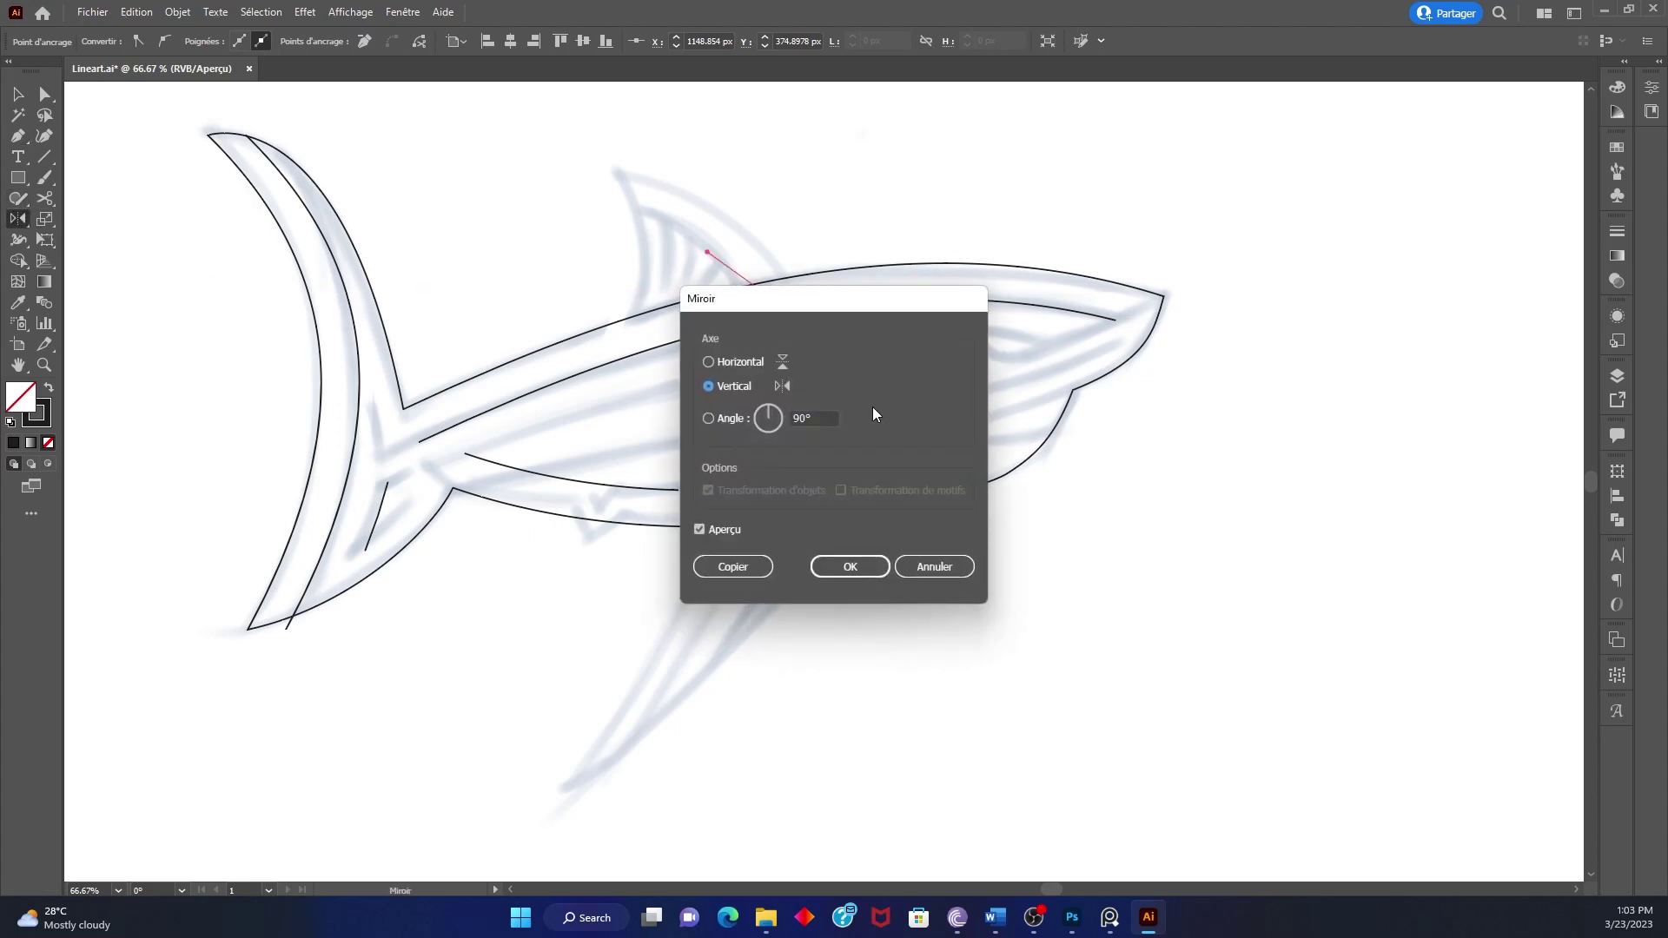
{"action": "left_click", "coordinate": [749, 363]}
{"action": "left_click_drag", "start_coordinate": [799, 305], "coordinate": [1128, 288]}
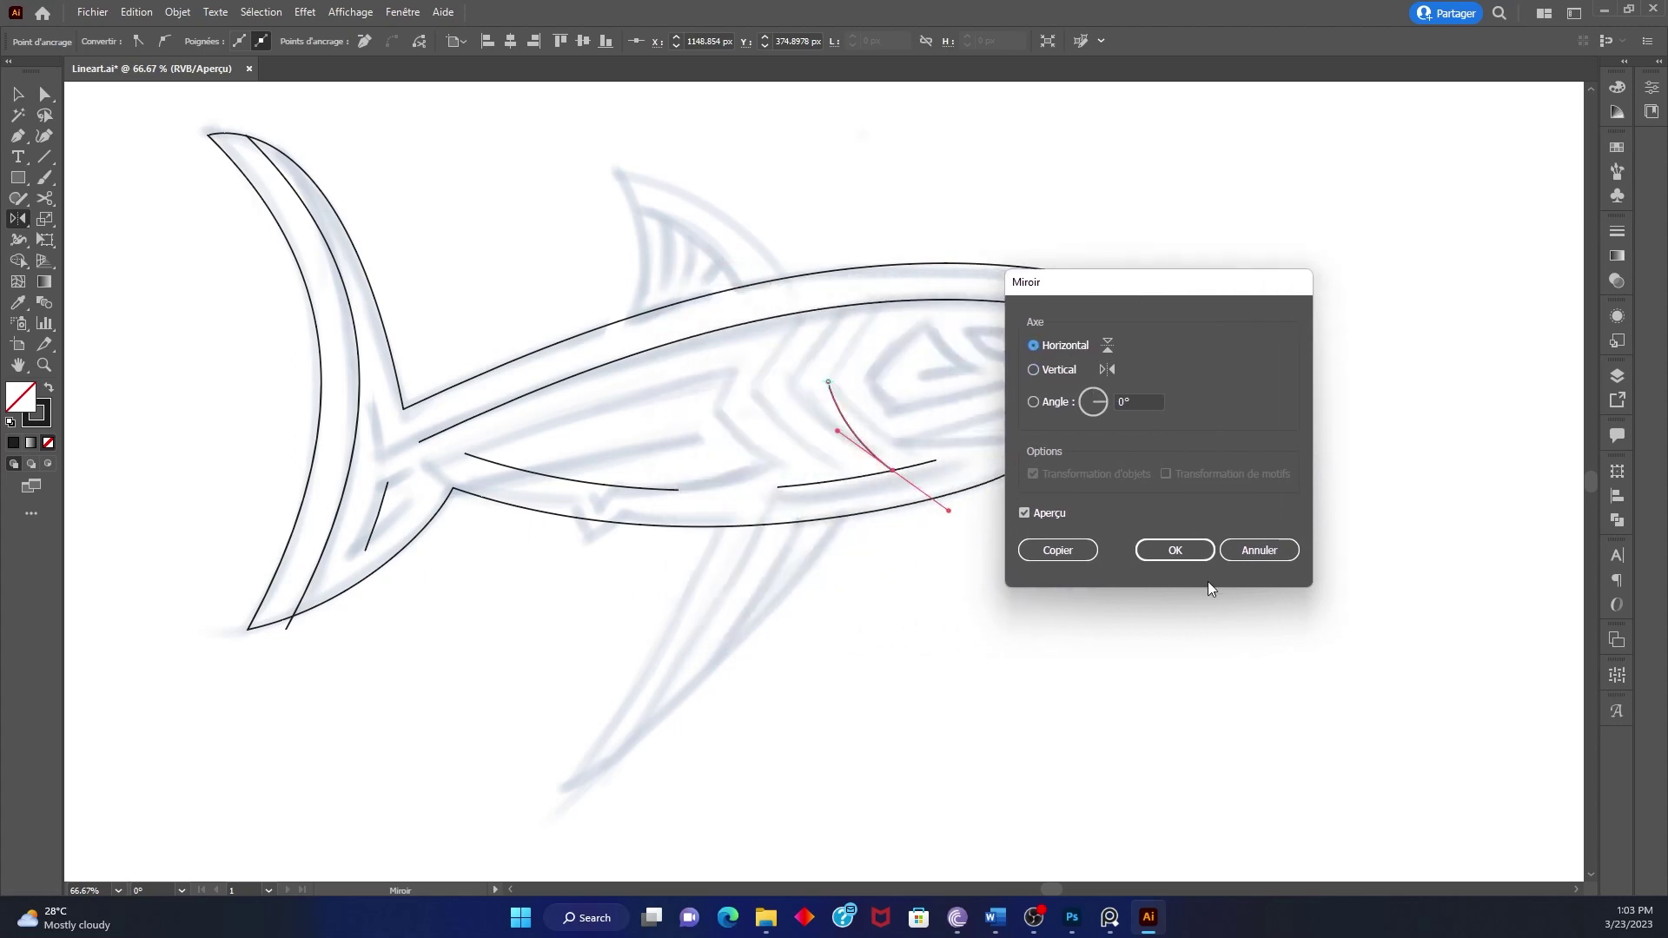
{"action": "left_click", "coordinate": [1067, 555]}
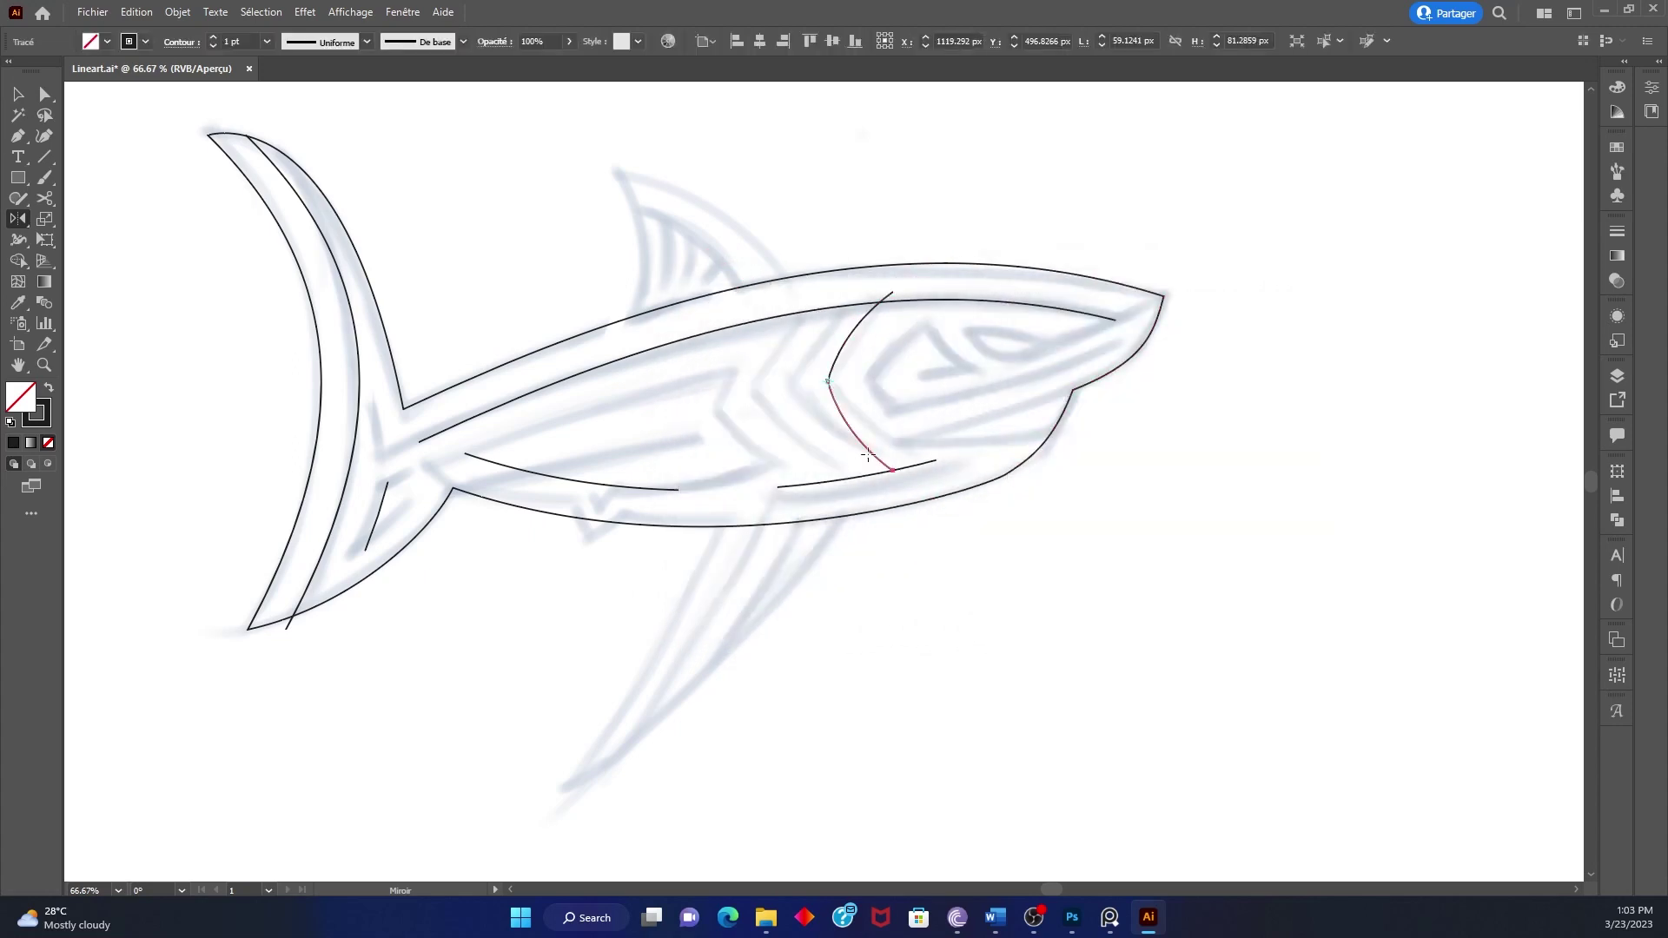
Tilt both gill halves about 8.67 degrees and place a copy further left
{"action": "key", "text": "v"}
{"action": "left_click", "coordinate": [878, 369]}
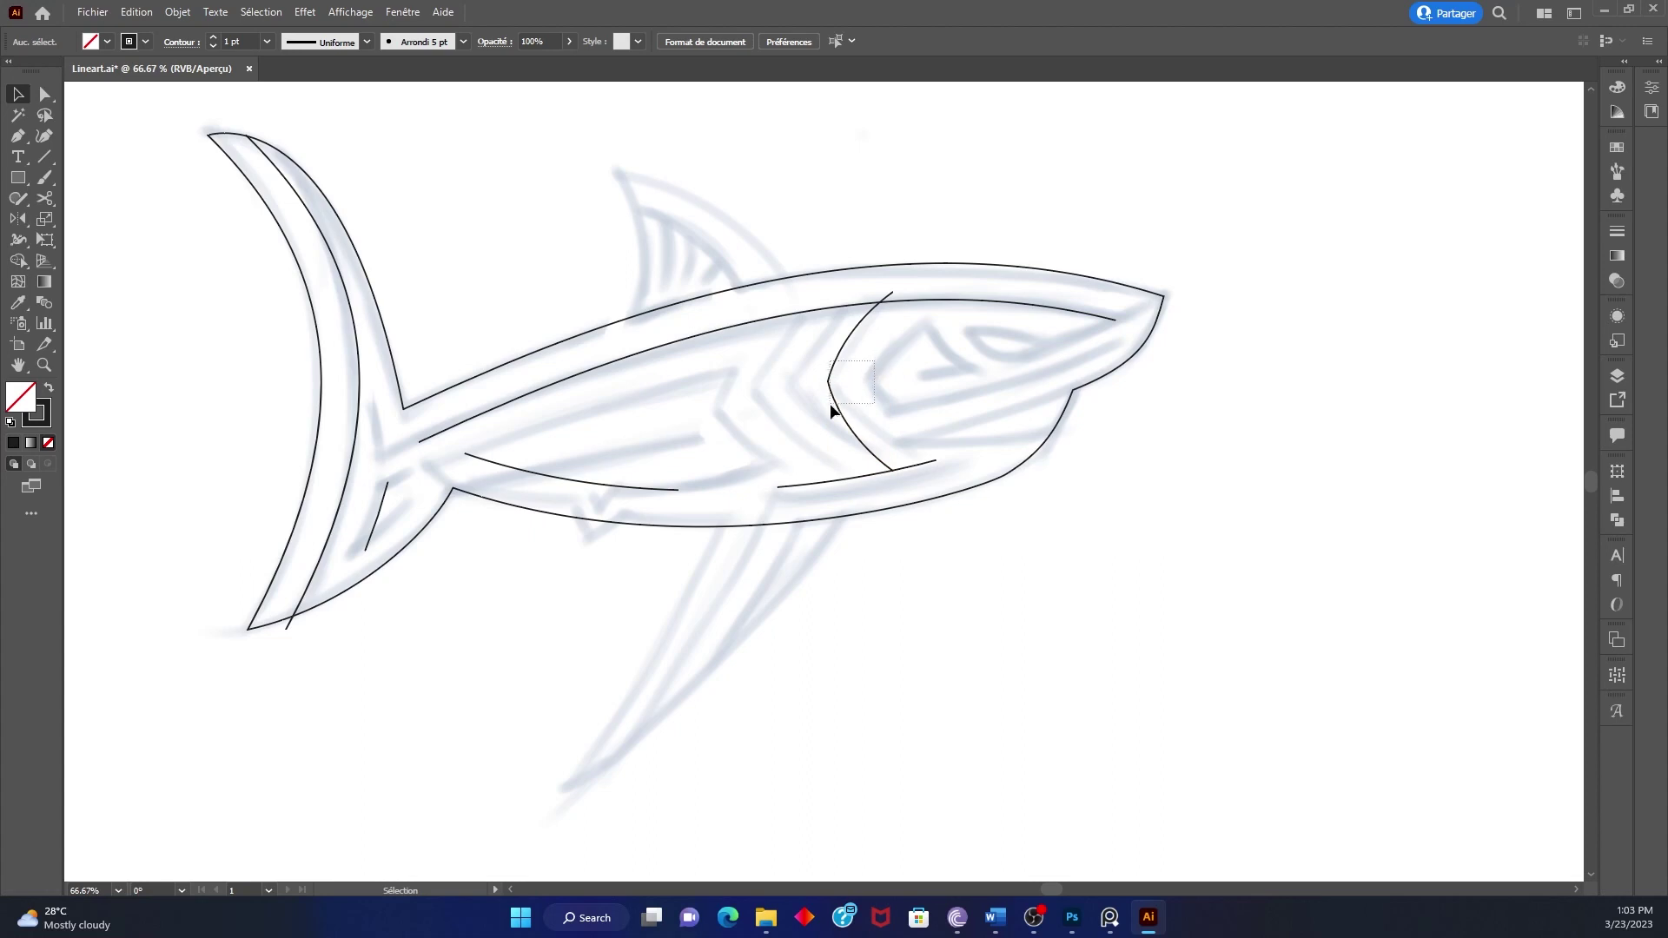
{"action": "left_click_drag", "start_coordinate": [831, 405], "coordinate": [860, 430]}
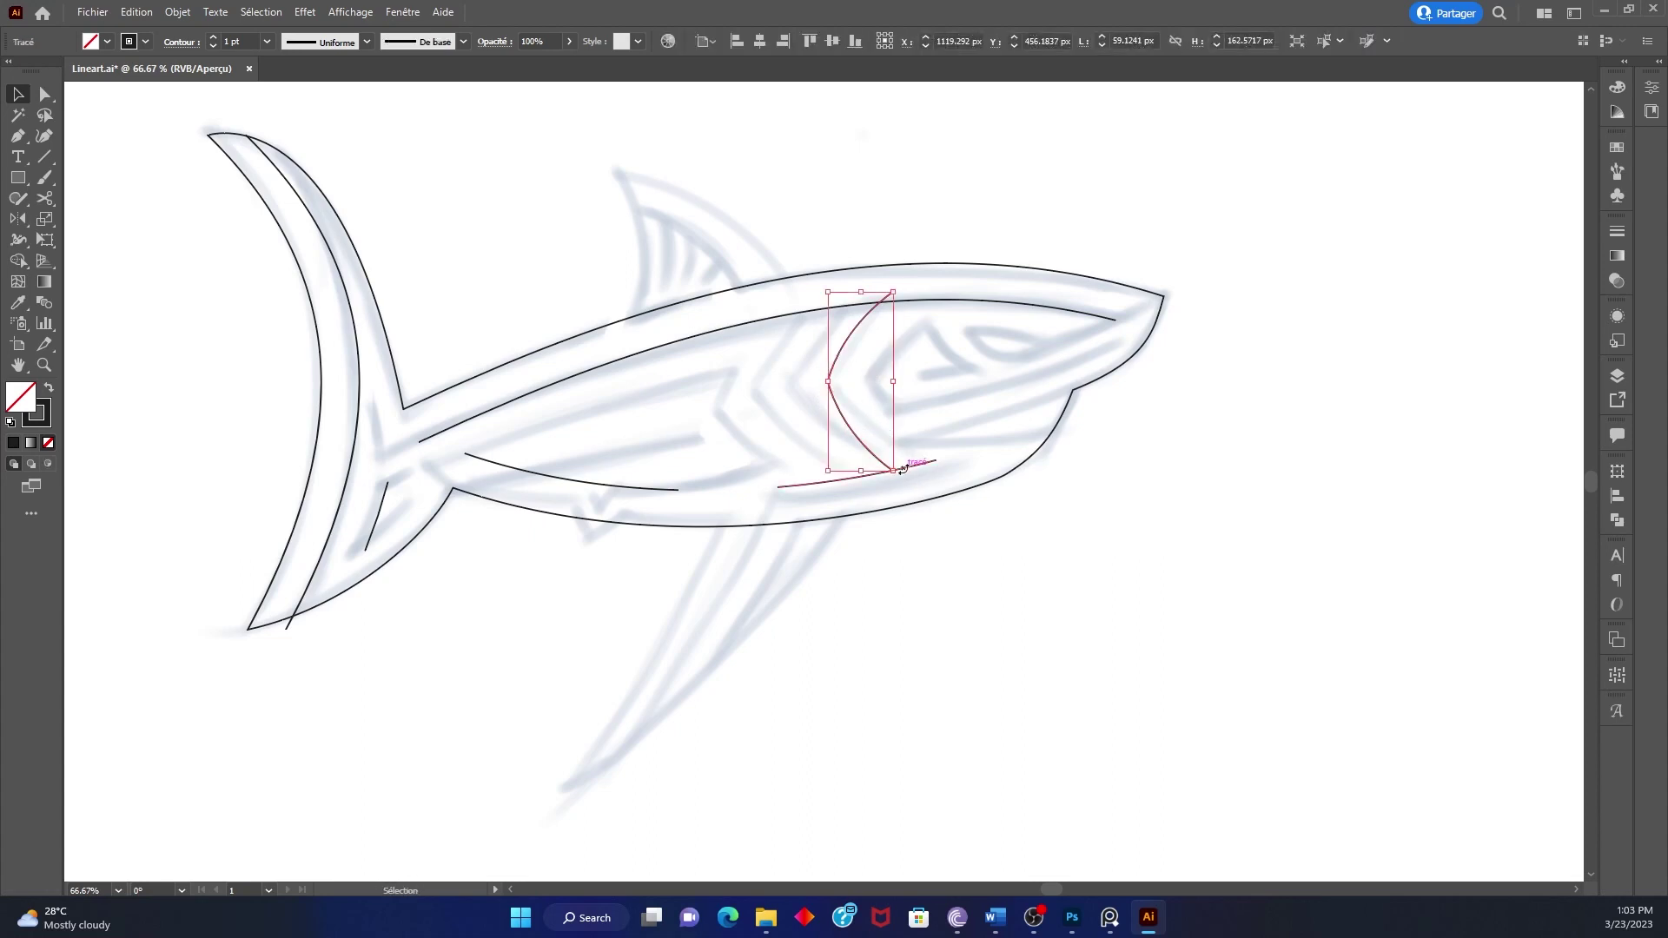
{"action": "mouse_move", "coordinate": [899, 470]}
{"action": "left_mouse_down"}
{"action": "mouse_move", "coordinate": [913, 466]}
{"action": "mouse_move", "coordinate": [879, 460]}
{"action": "left_mouse_up"}
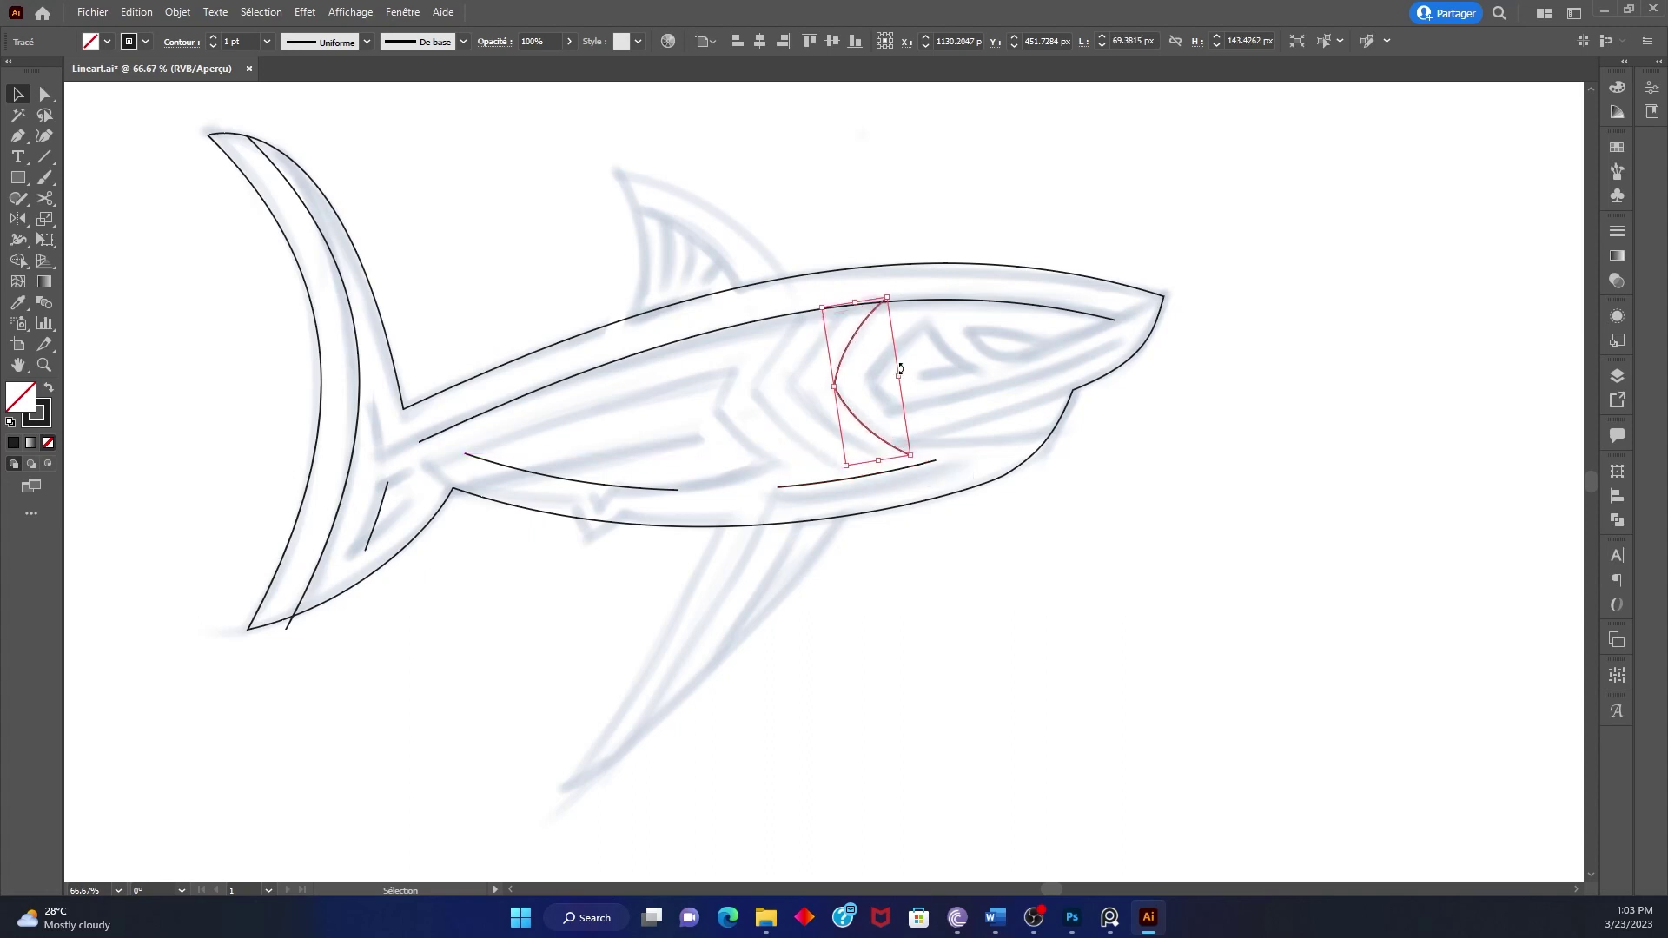
{"action": "left_click", "coordinate": [895, 356]}
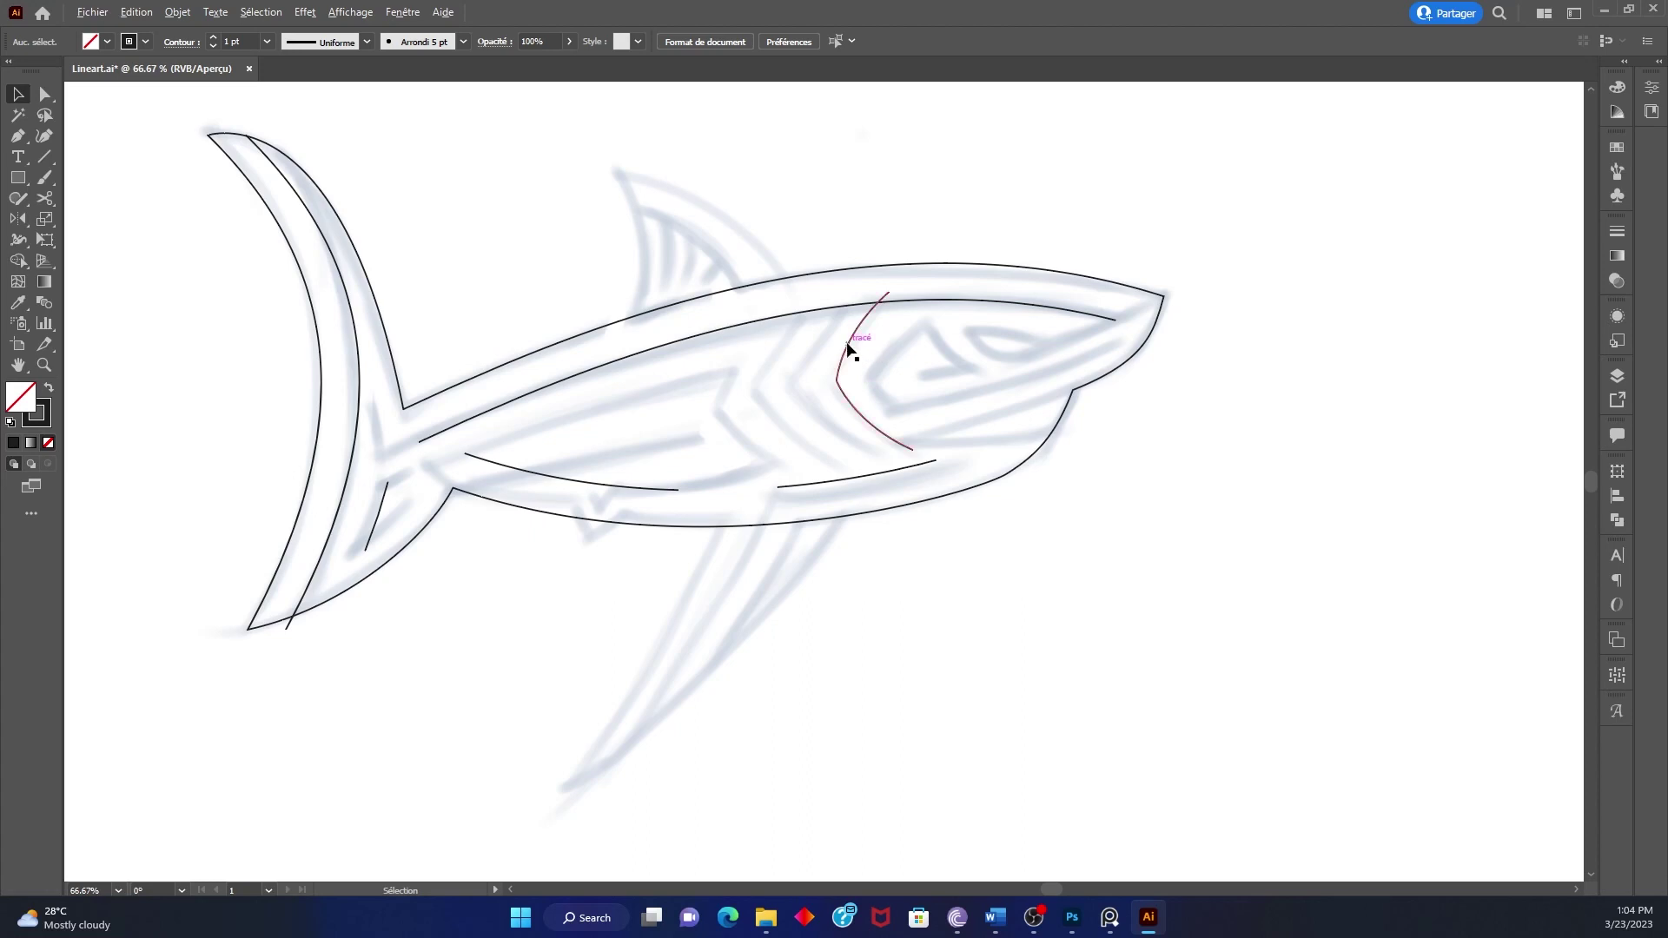
{"action": "left_click_drag", "start_coordinate": [848, 347], "coordinate": [782, 356]}
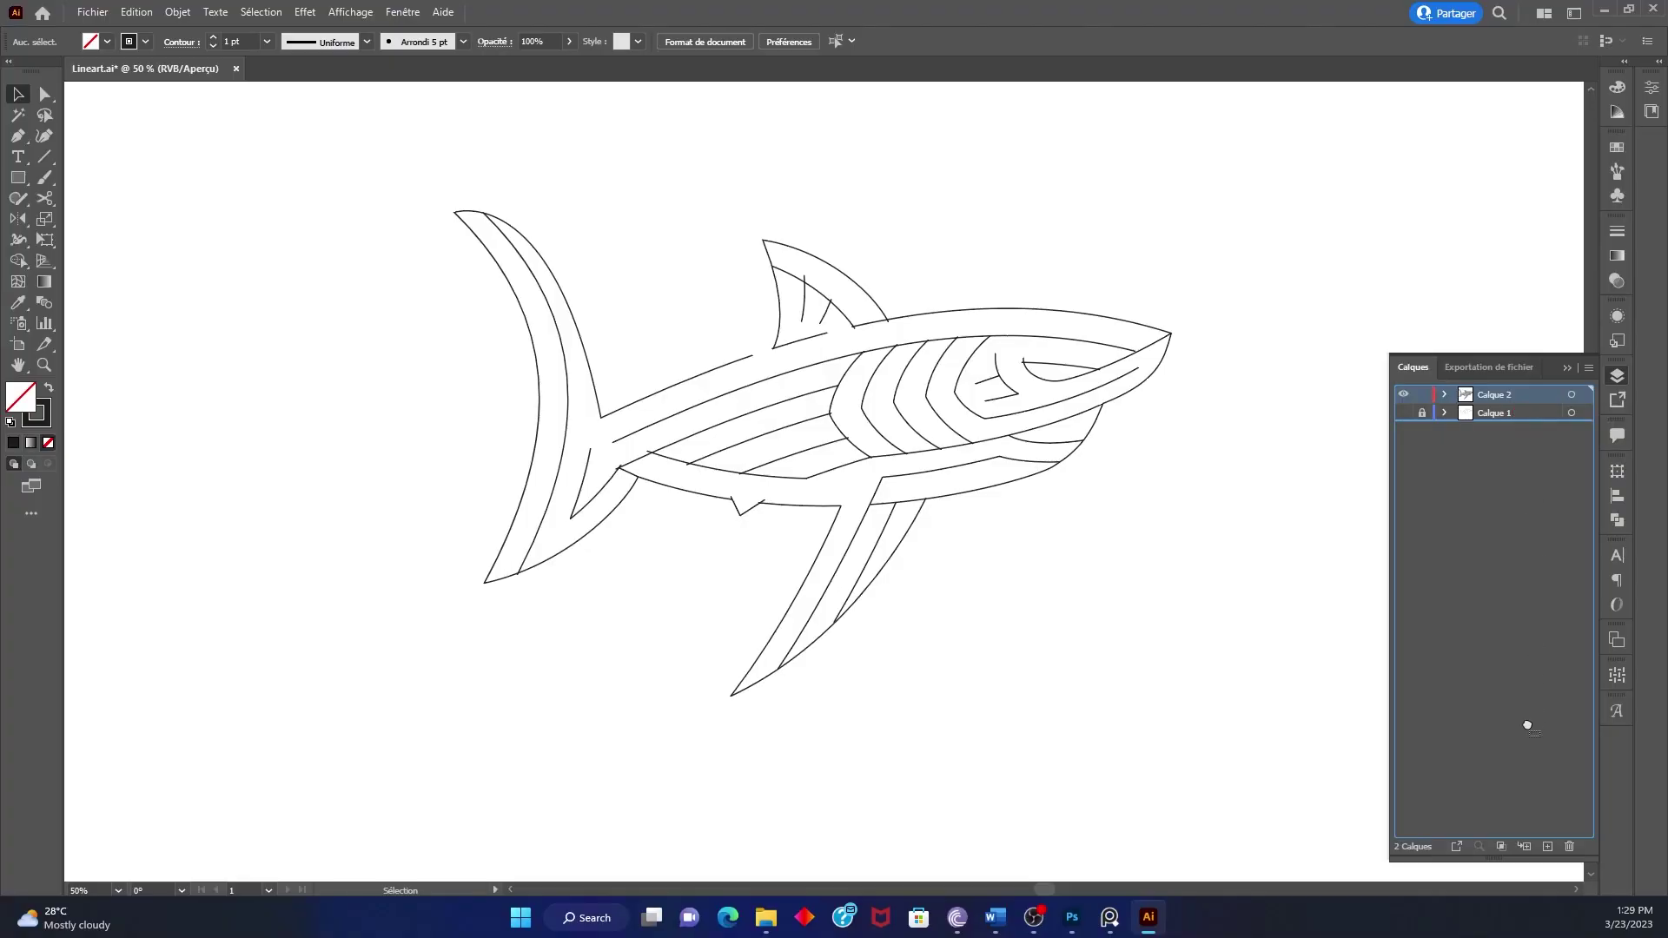
Duplicate the Calque 2 layer, hide the original, and make the copy active
{"action": "left_click_drag", "start_coordinate": [1547, 850], "coordinate": [1548, 847]}
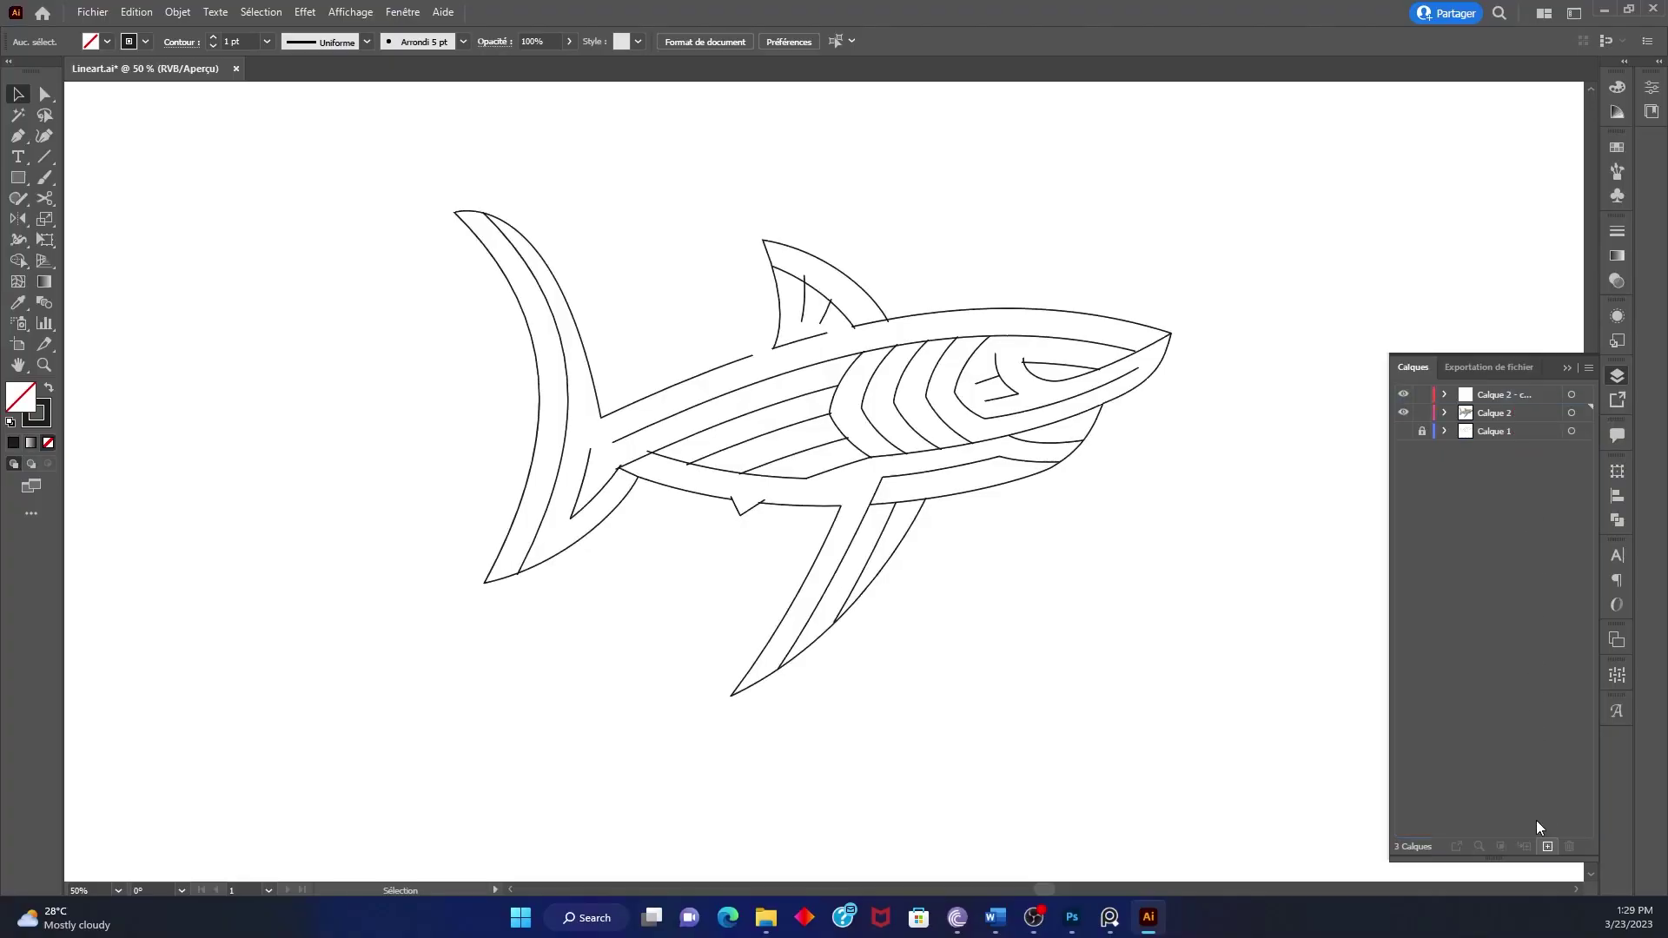
{"action": "left_click", "coordinate": [1404, 412]}
{"action": "left_click", "coordinate": [1507, 395]}
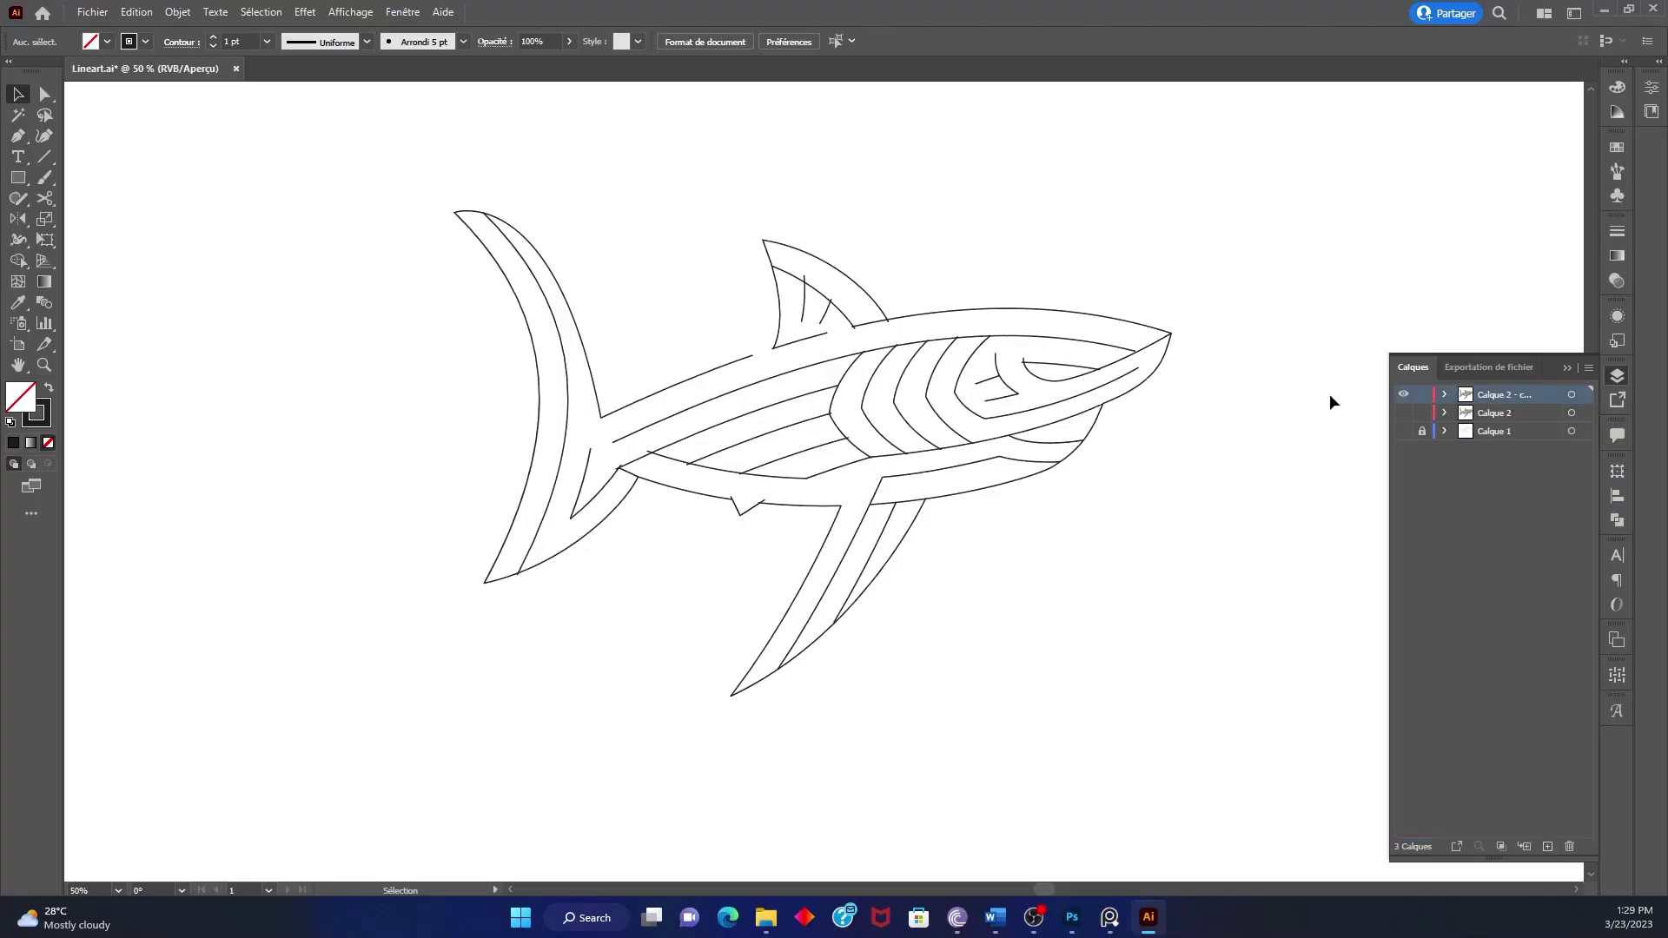
{"action": "left_click", "coordinate": [1566, 369]}
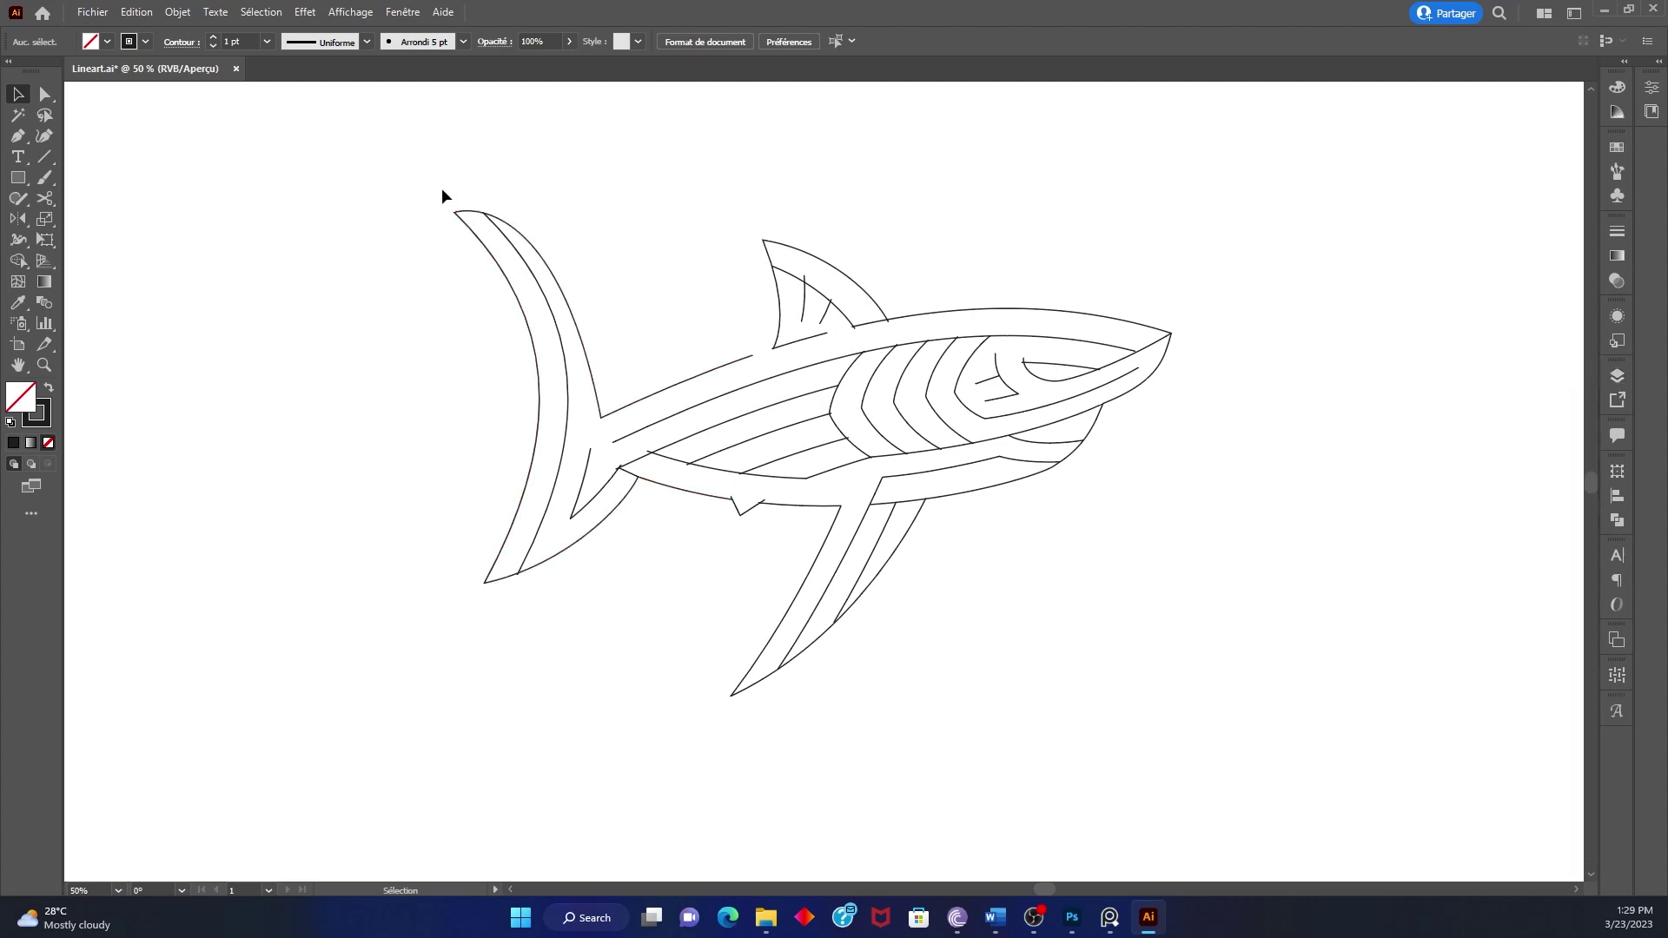
Select all the shark's paths and set their stroke weight to 10 pt
{"action": "left_click_drag", "start_coordinate": [413, 159], "coordinate": [1212, 737]}
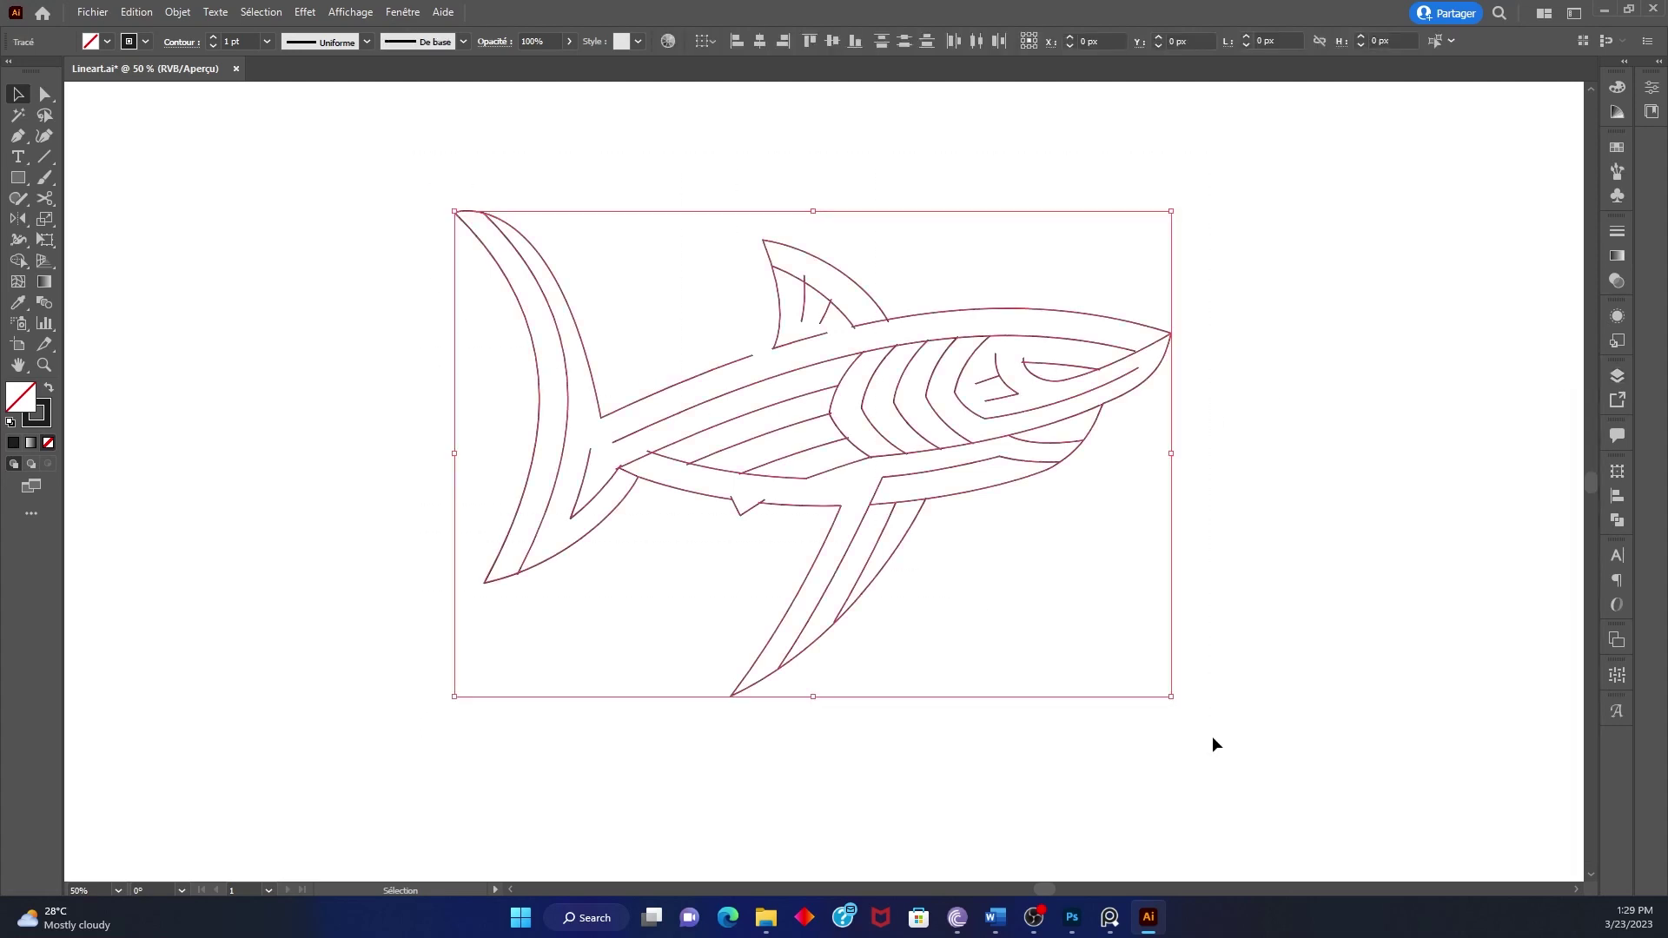
{"action": "left_click", "coordinate": [1617, 233]}
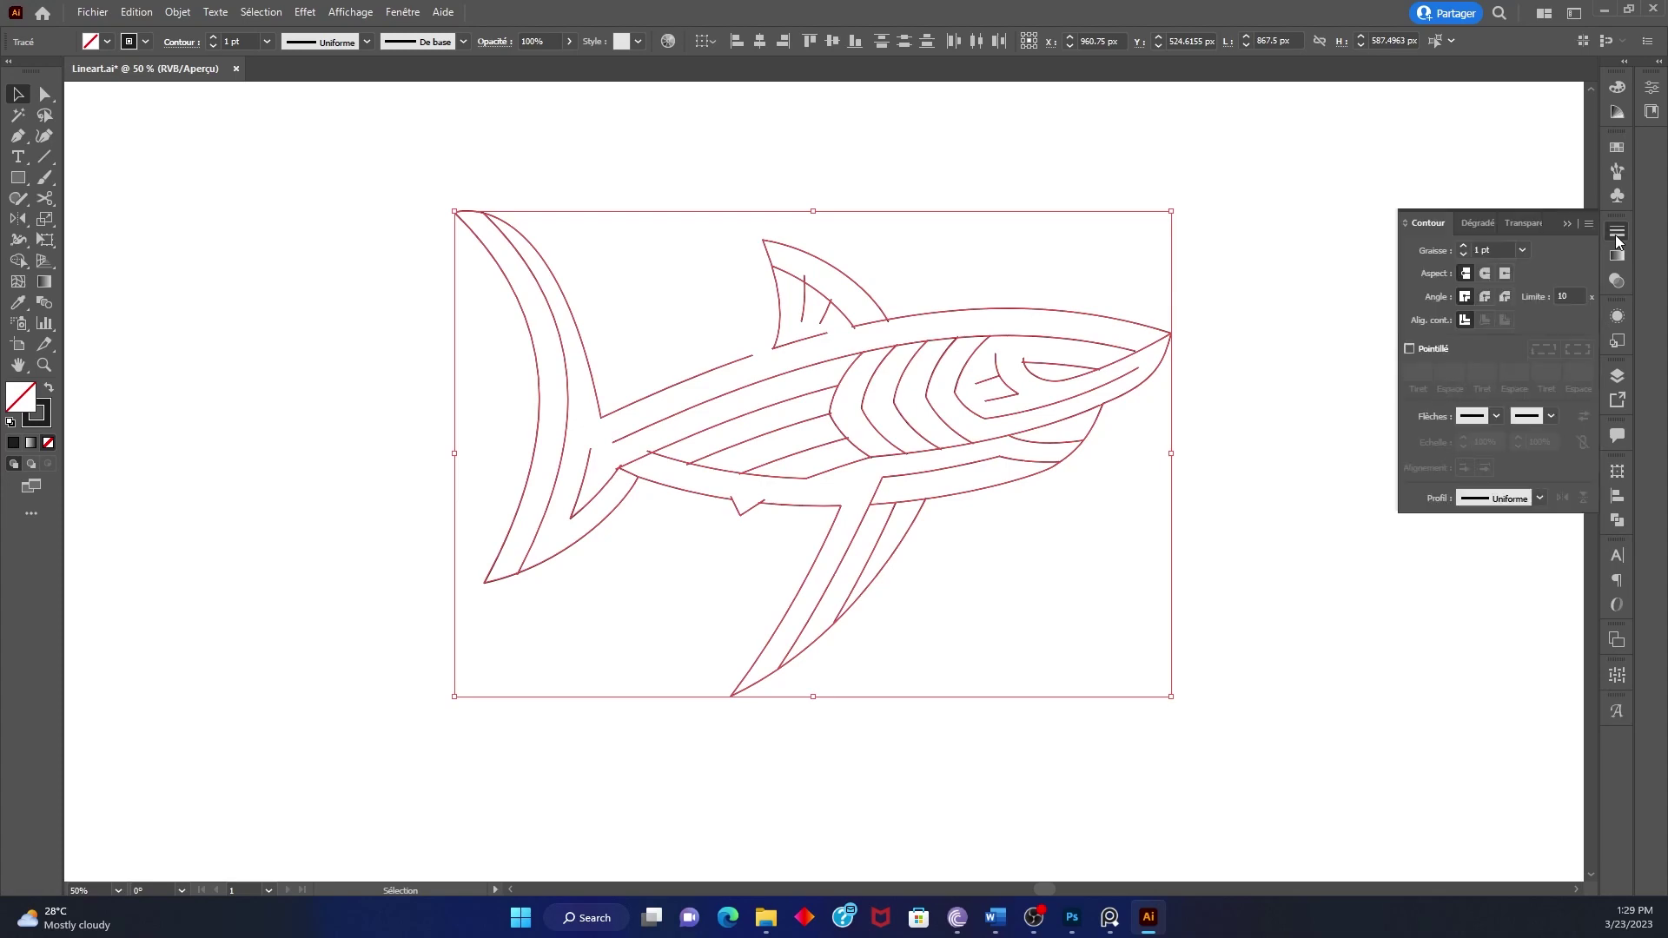
{"action": "left_click", "coordinate": [1462, 247]}
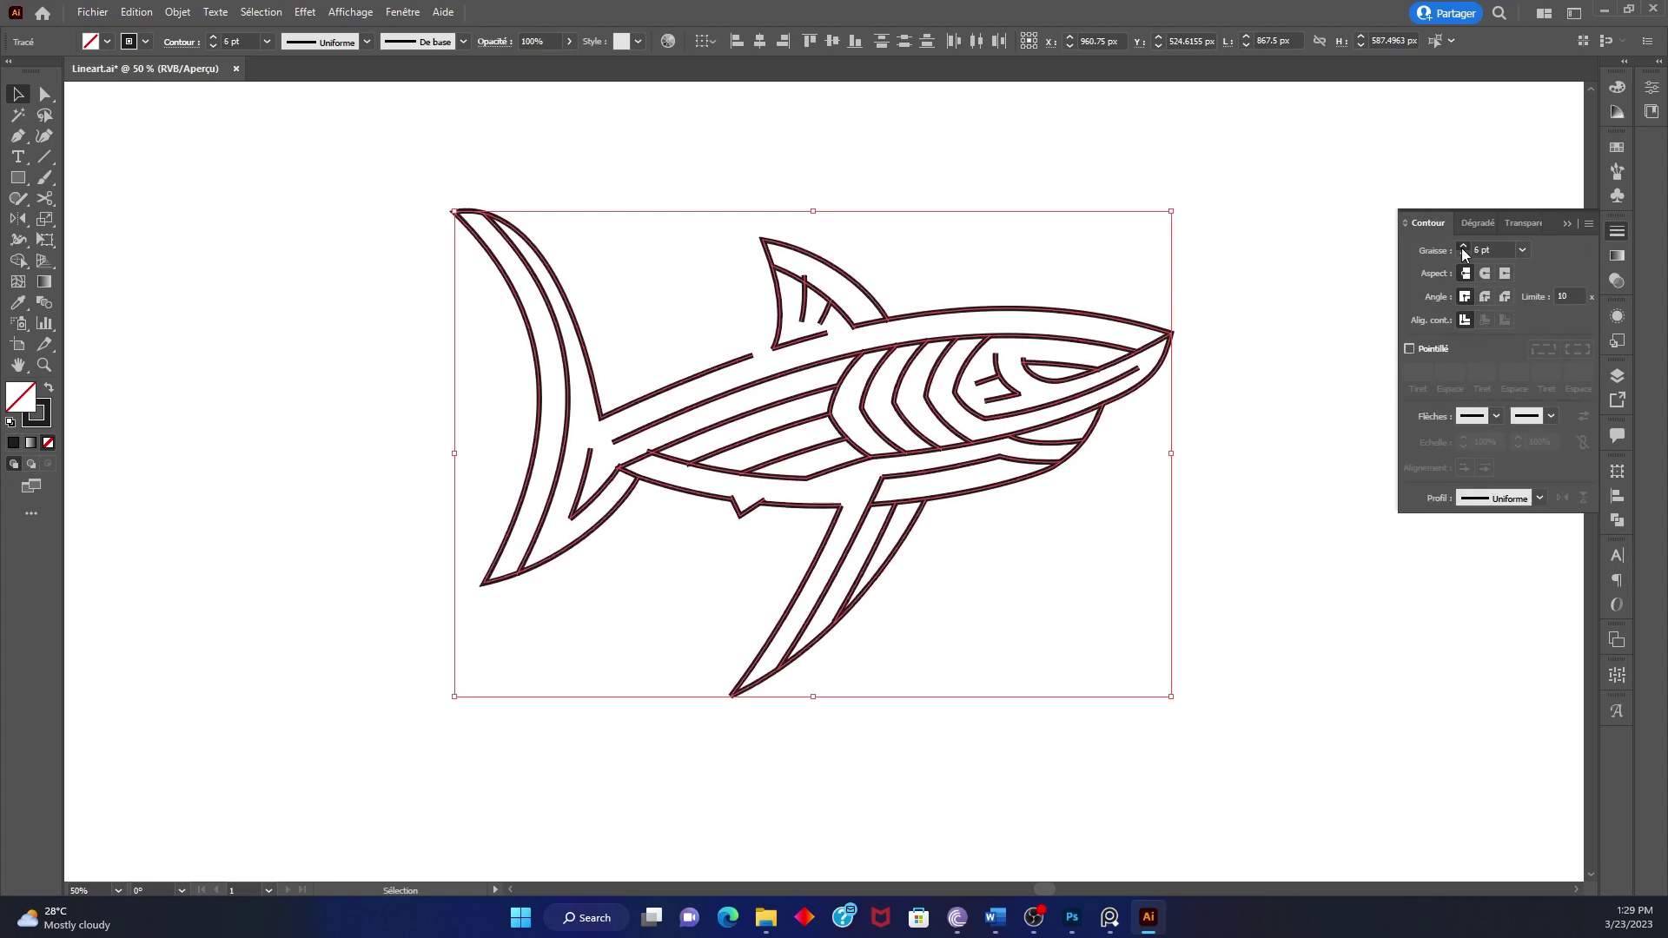
{"action": "left_click", "coordinate": [1462, 247]}
{"action": "left_click", "coordinate": [1463, 255]}
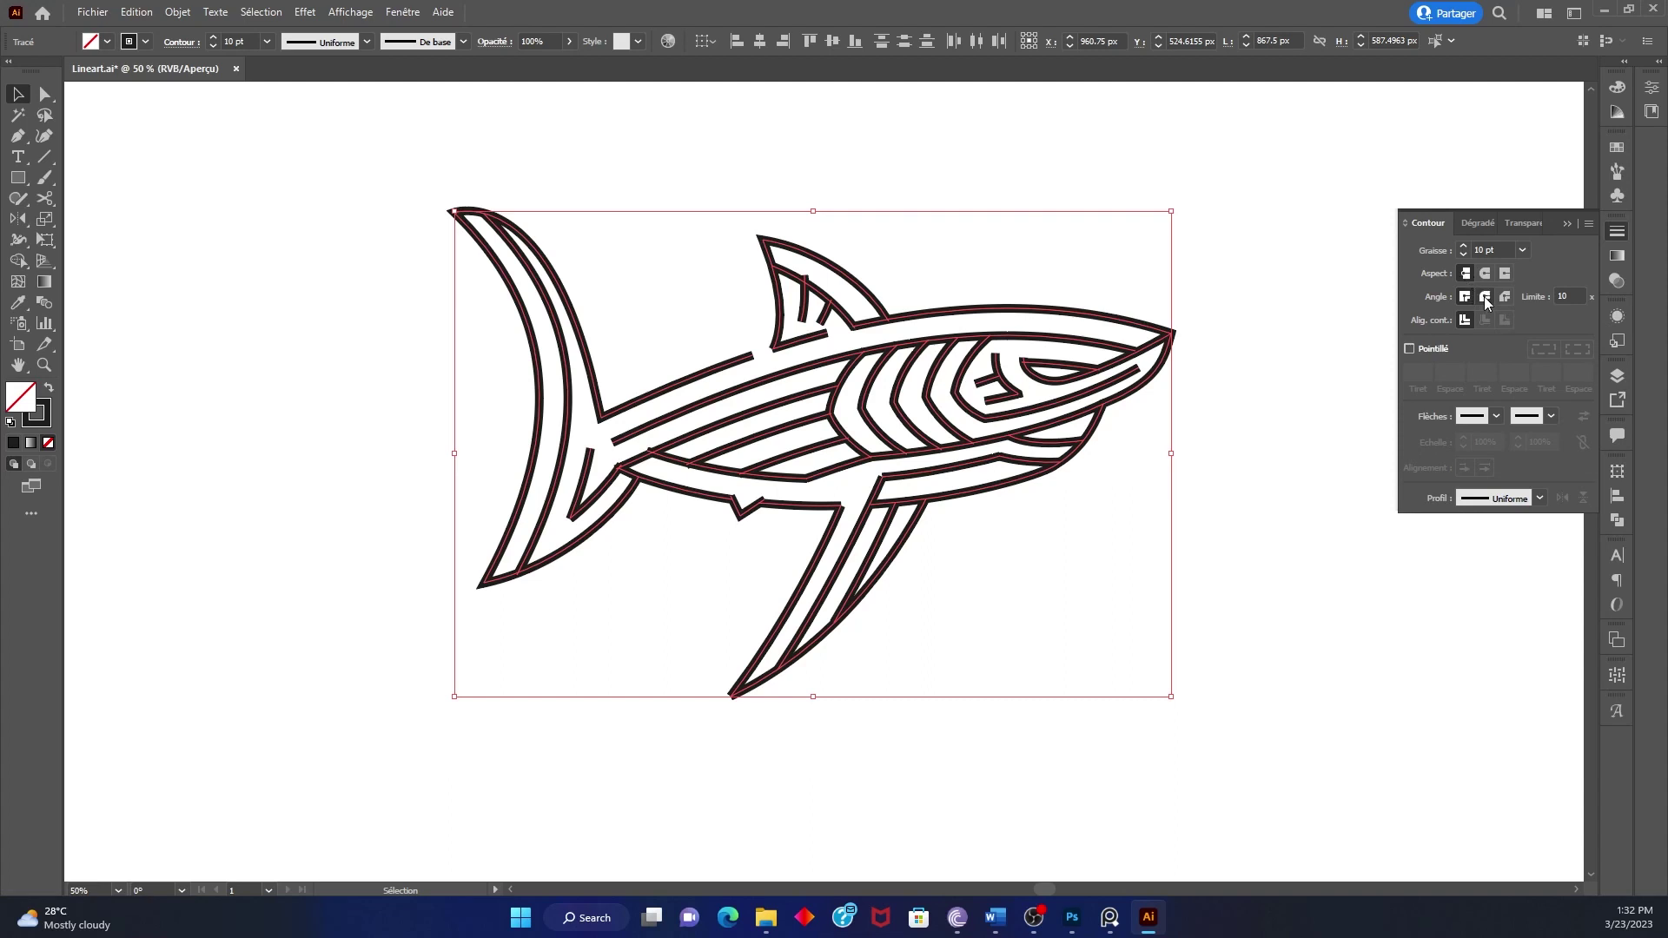
Try Round Join, revert to Miter Join, then deselect the shark
{"action": "left_click", "coordinate": [1485, 298]}
{"action": "left_click", "coordinate": [1465, 297]}
{"action": "left_click", "coordinate": [1566, 227]}
{"action": "left_click", "coordinate": [930, 516]}
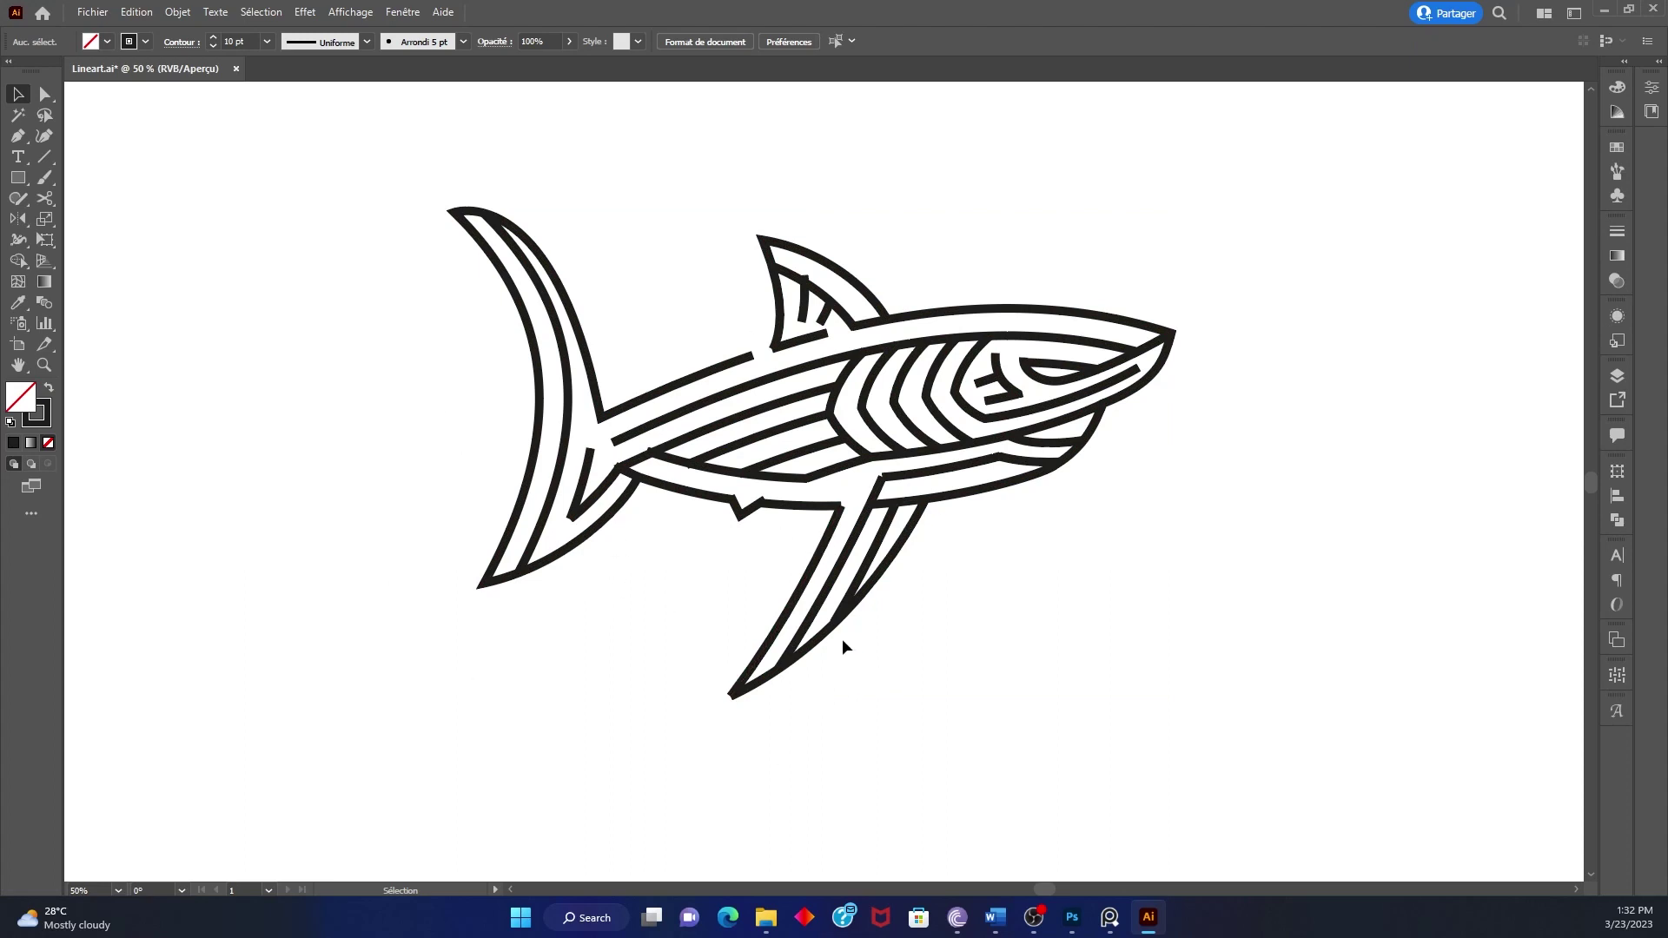
Try moving the lower fin's left stroke up and left, then undo the move
{"action": "left_click_drag", "start_coordinate": [751, 724], "coordinate": [753, 721]}
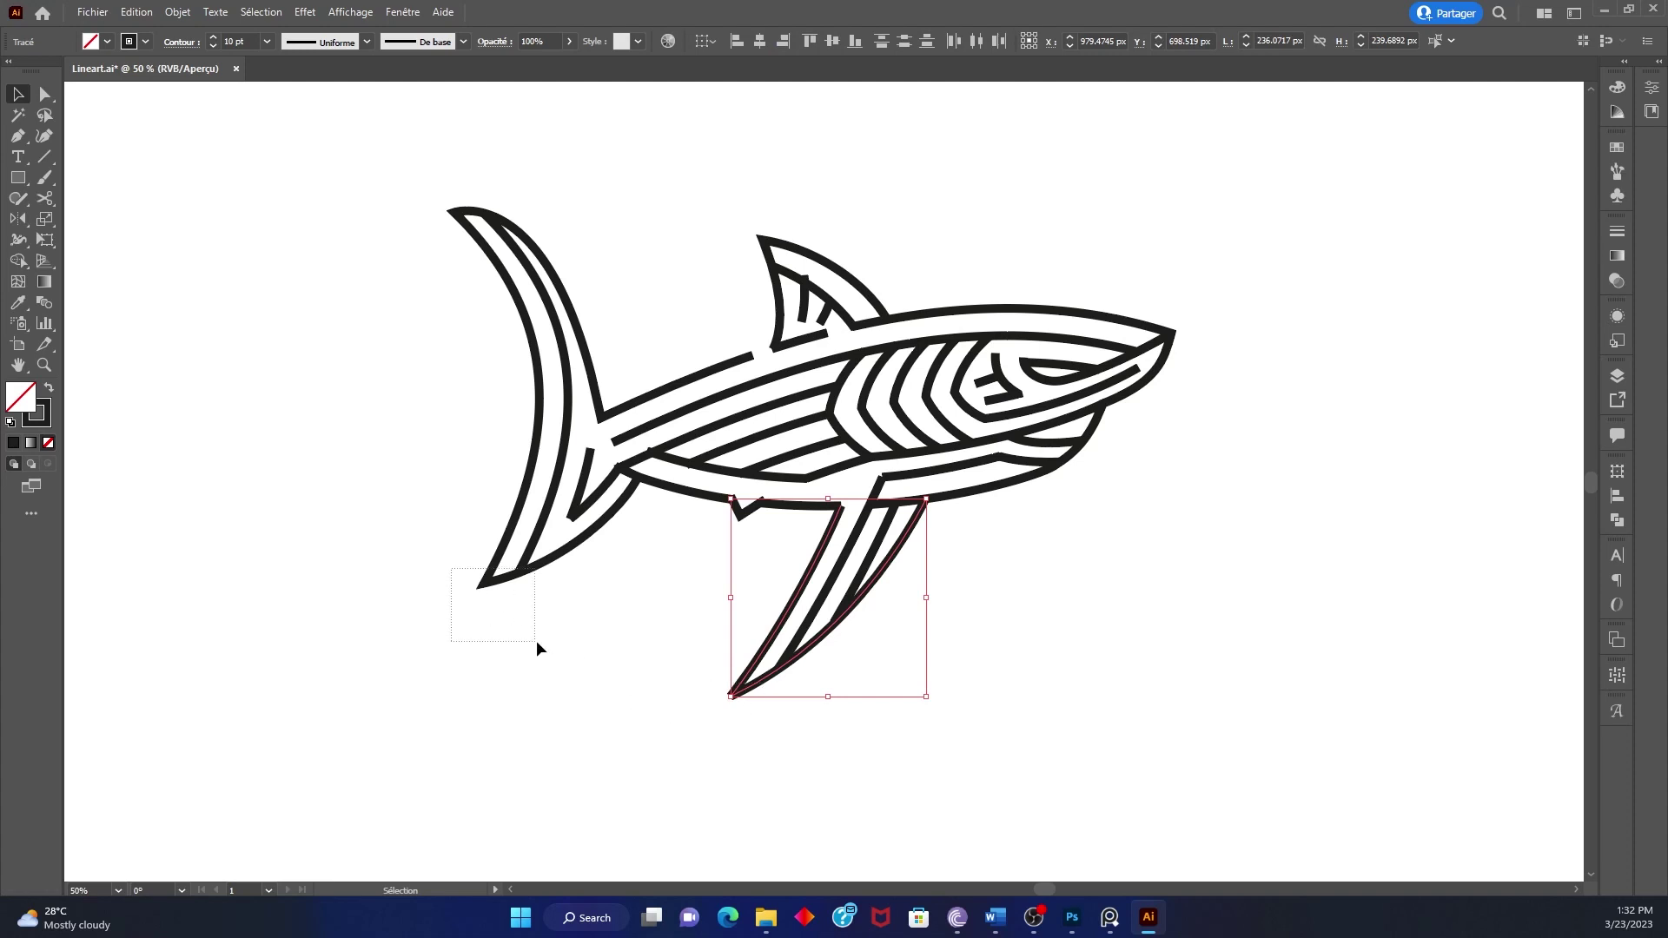
{"action": "left_click_drag", "start_coordinate": [536, 642], "coordinate": [522, 642]}
{"action": "left_click", "coordinate": [647, 694]}
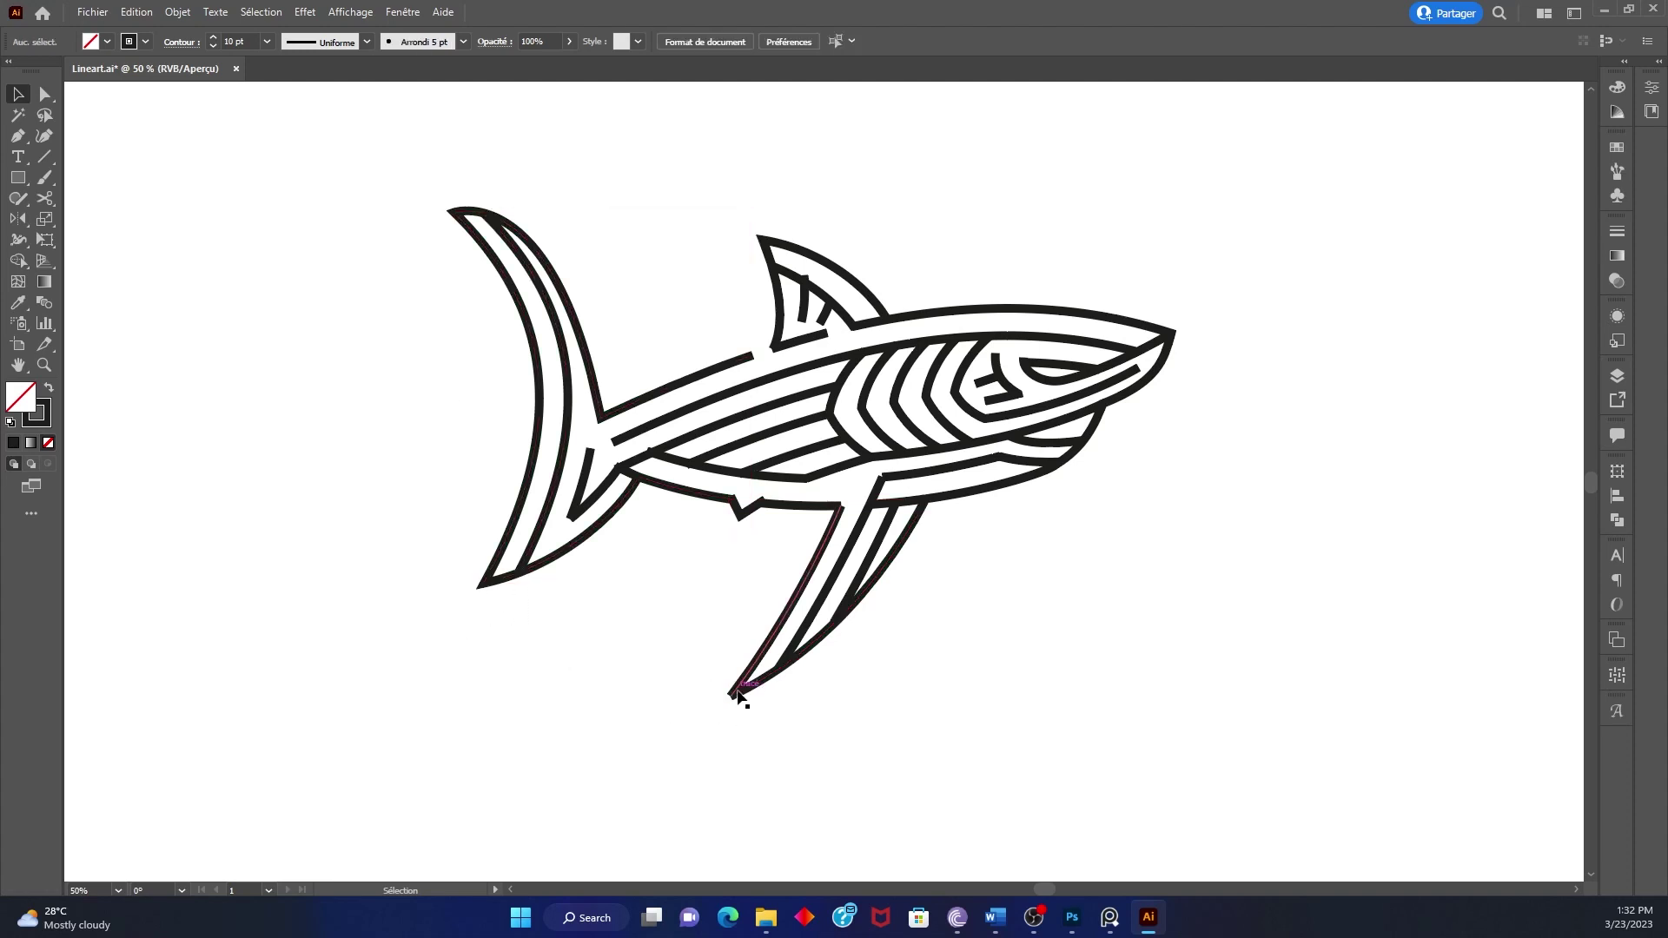
{"action": "left_click_drag", "start_coordinate": [743, 686], "coordinate": [629, 668]}
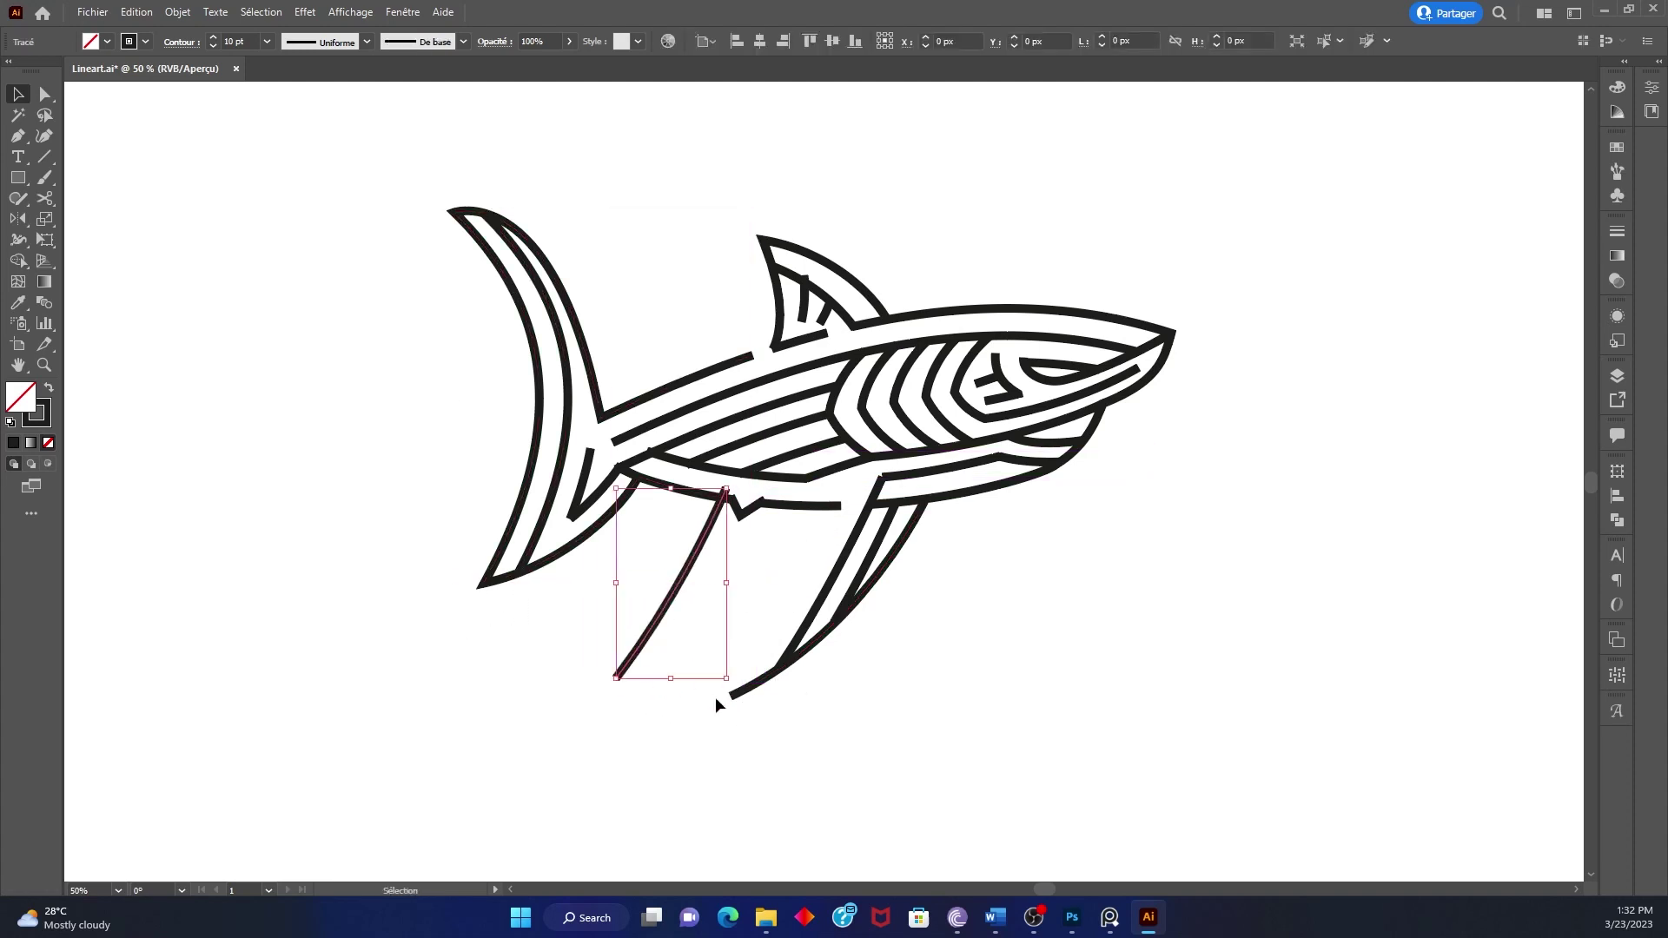
{"action": "left_click", "coordinate": [678, 737]}
{"action": "key", "text": "ctrl+z"}
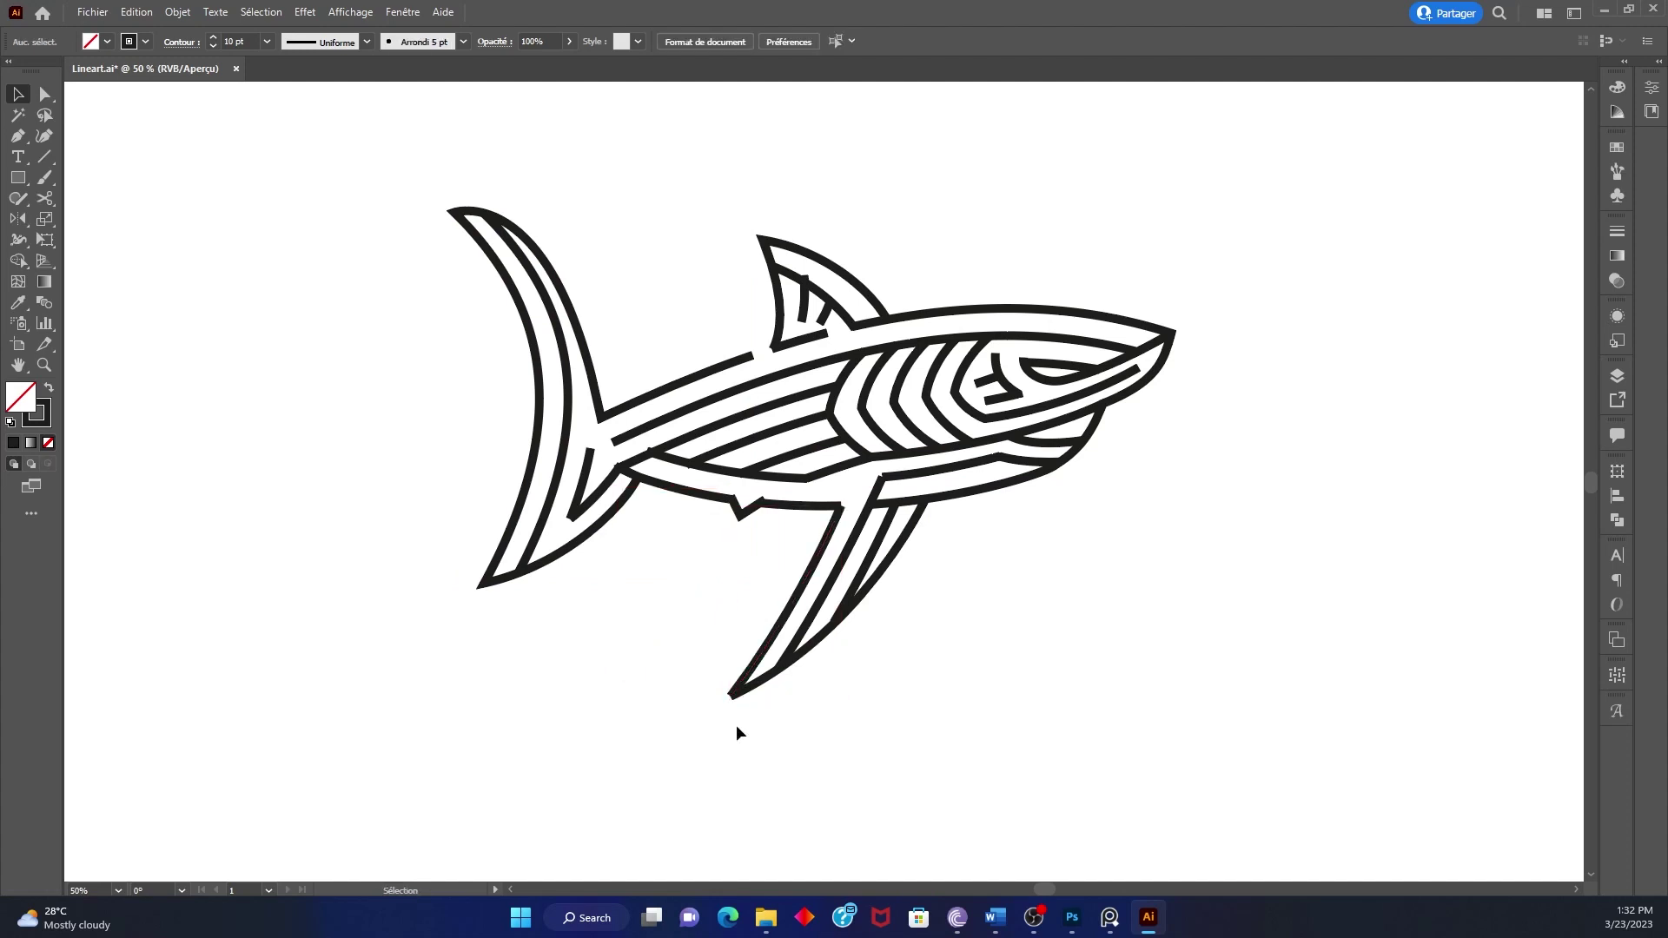
{"action": "scroll", "coordinate": [732, 710], "scroll_direction": "up", "scroll_amount": 1}
{"action": "scroll", "coordinate": [732, 710], "scroll_direction": "up", "scroll_amount": 1}
Reposition the end anchor at the lower fin tip with Direct Selection
{"action": "key", "text": "a"}
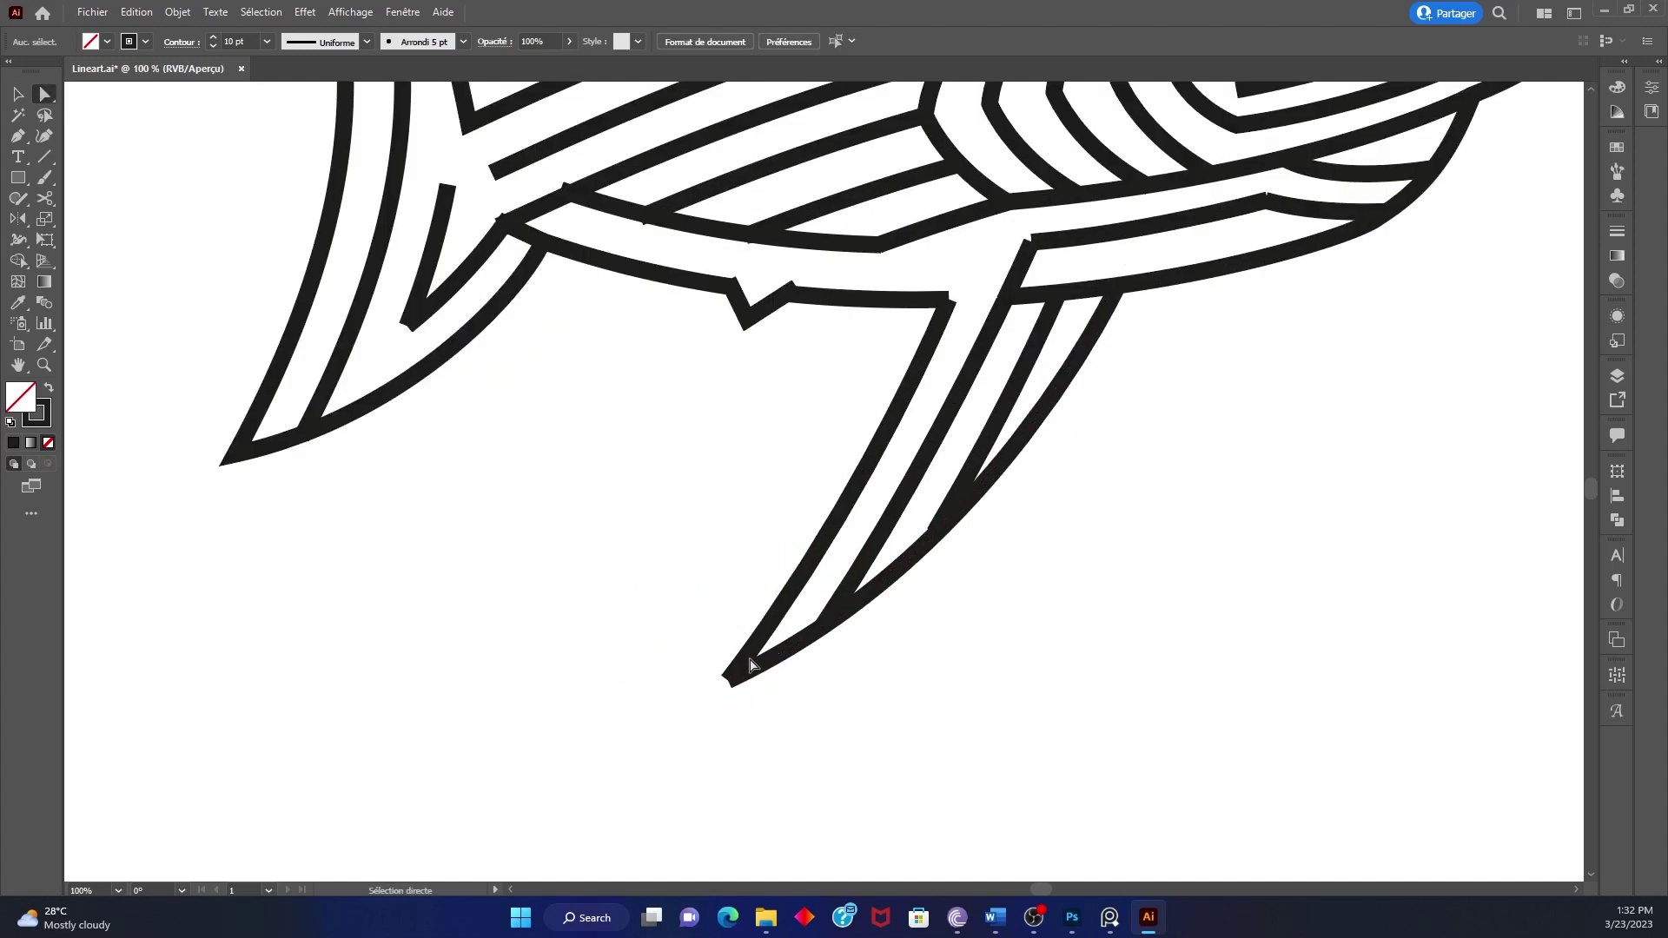
{"action": "left_click", "coordinate": [752, 652]}
{"action": "scroll", "coordinate": [730, 708], "scroll_direction": "up", "scroll_amount": 1}
{"action": "mouse_move", "coordinate": [721, 639]}
{"action": "left_mouse_down"}
{"action": "mouse_move", "coordinate": [713, 618]}
{"action": "mouse_move", "coordinate": [727, 658]}
{"action": "left_mouse_up"}
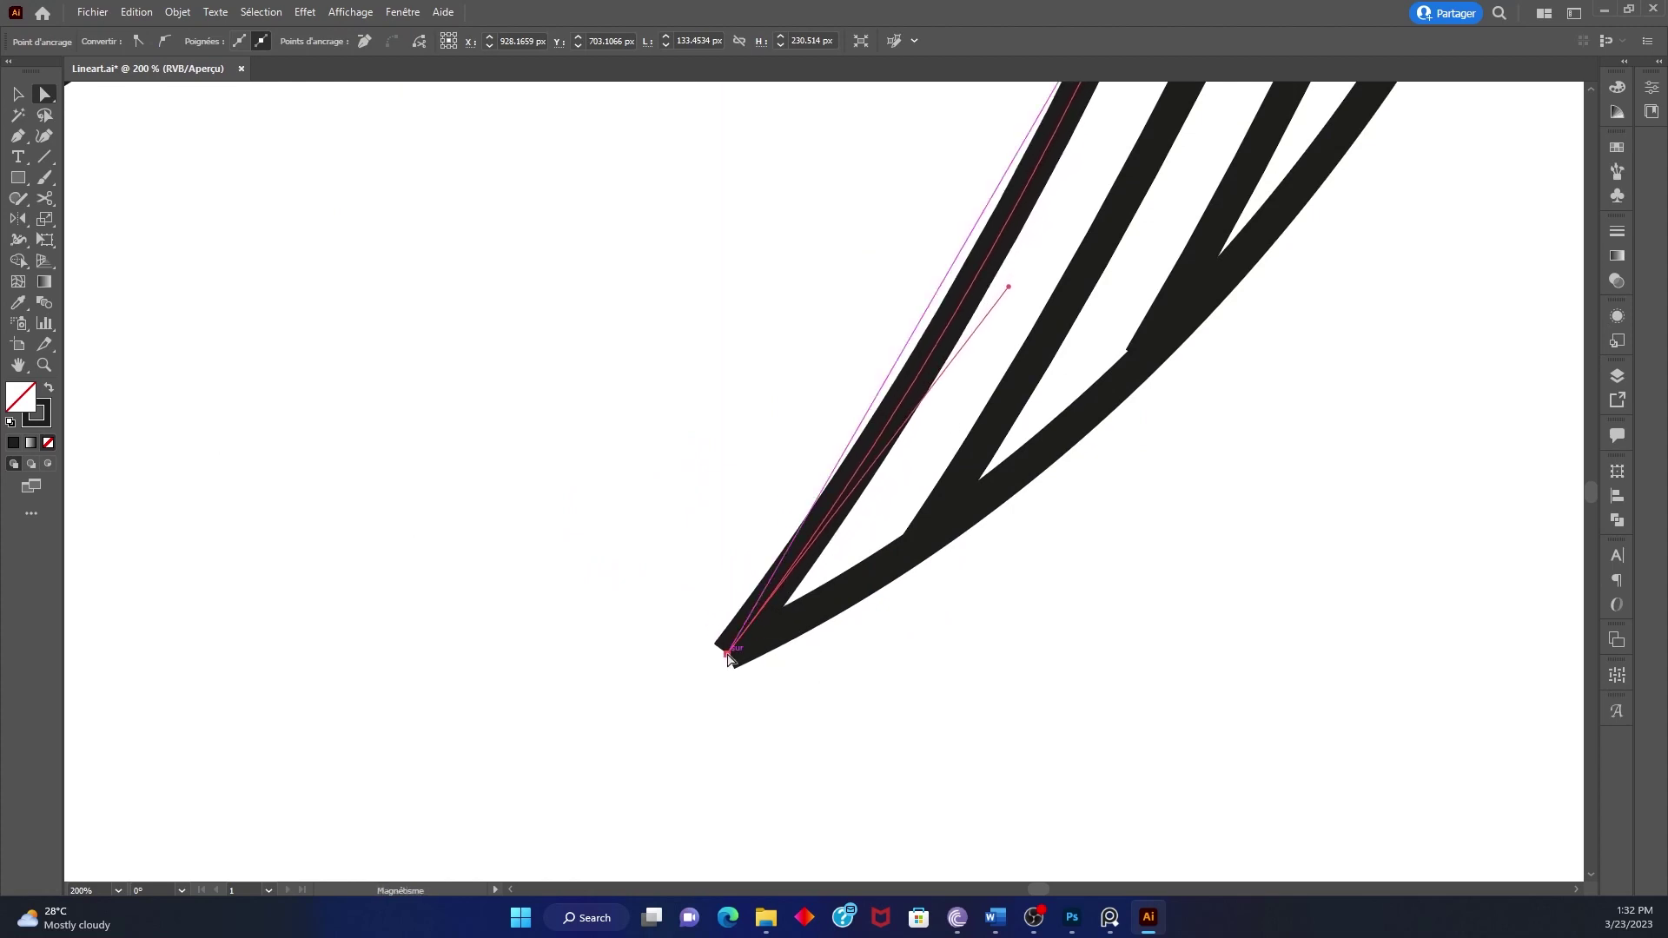
{"action": "left_click", "coordinate": [682, 579]}
{"action": "left_click_drag", "start_coordinate": [824, 685], "coordinate": [752, 639]}
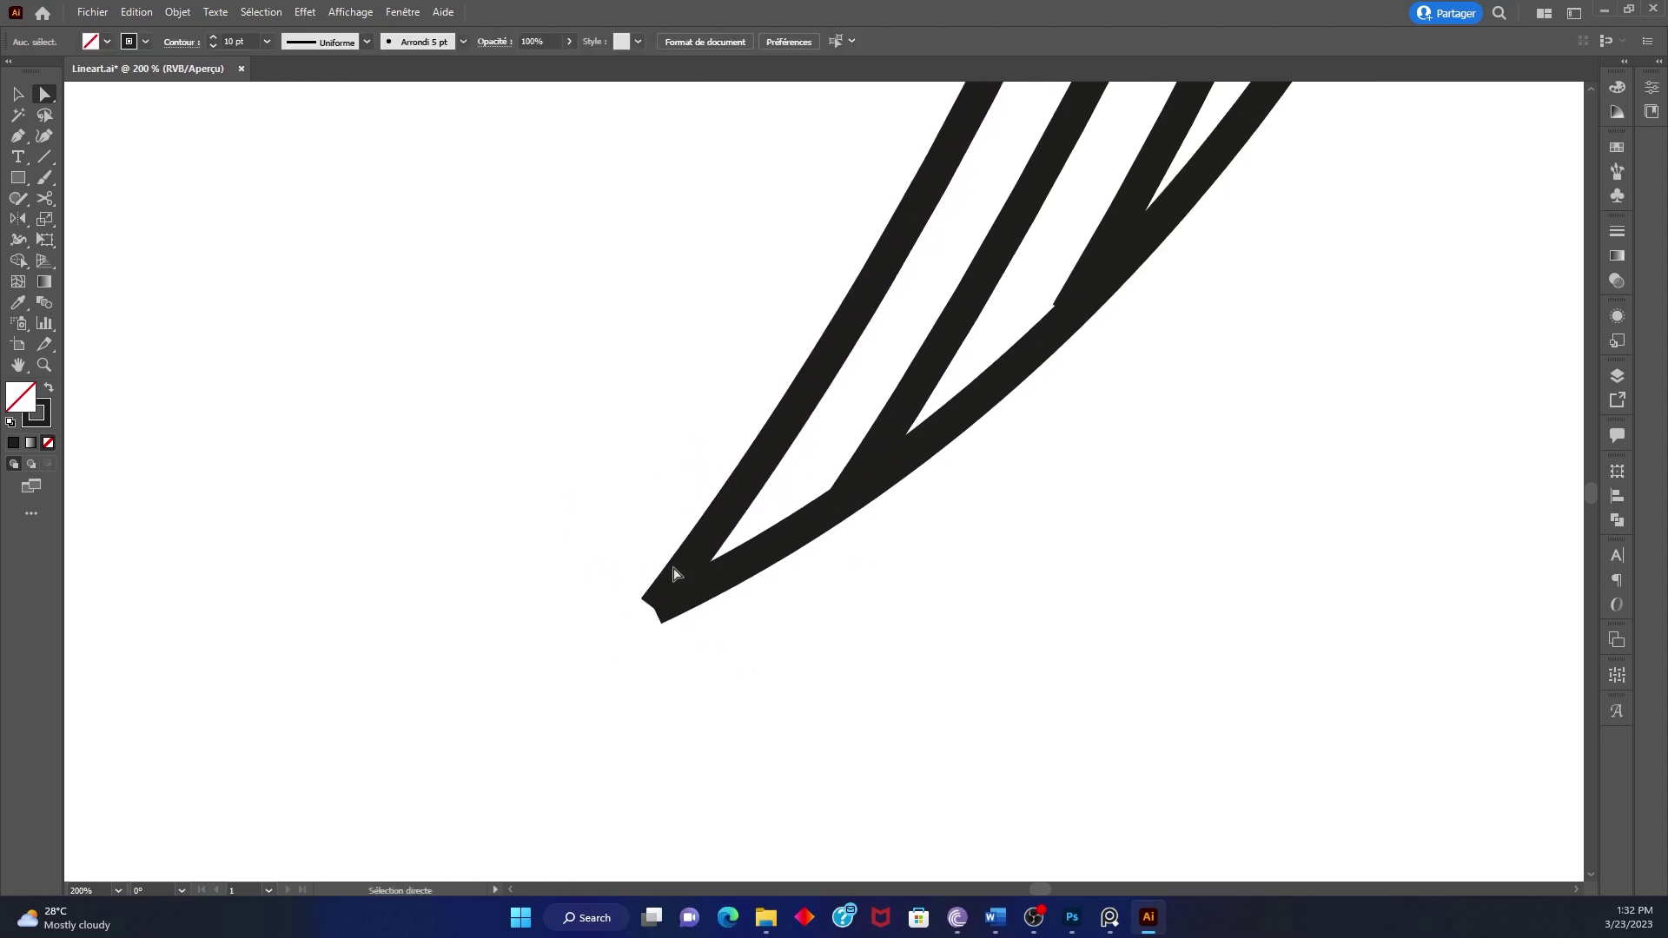
{"action": "left_click_drag", "start_coordinate": [694, 588], "coordinate": [783, 548]}
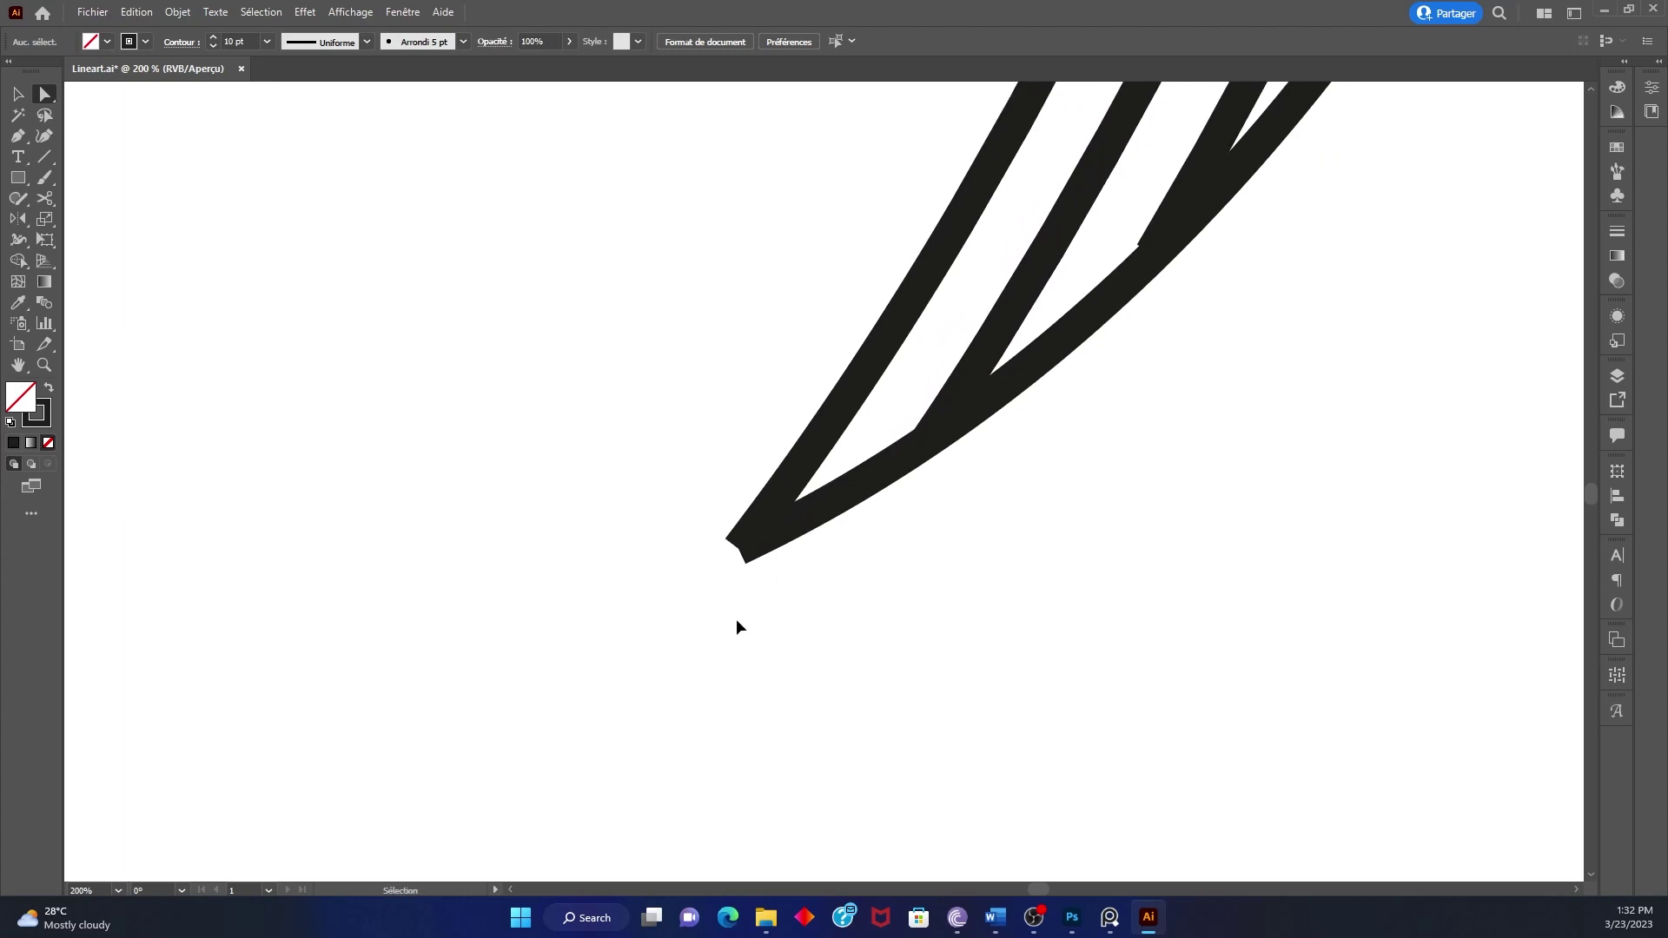
Inspect the lower fin tip in Outline view, then return to Preview
{"action": "key", "text": "ctrl+y"}
{"action": "scroll", "coordinate": [754, 590], "scroll_direction": "down", "scroll_amount": 1, "text": "alt"}
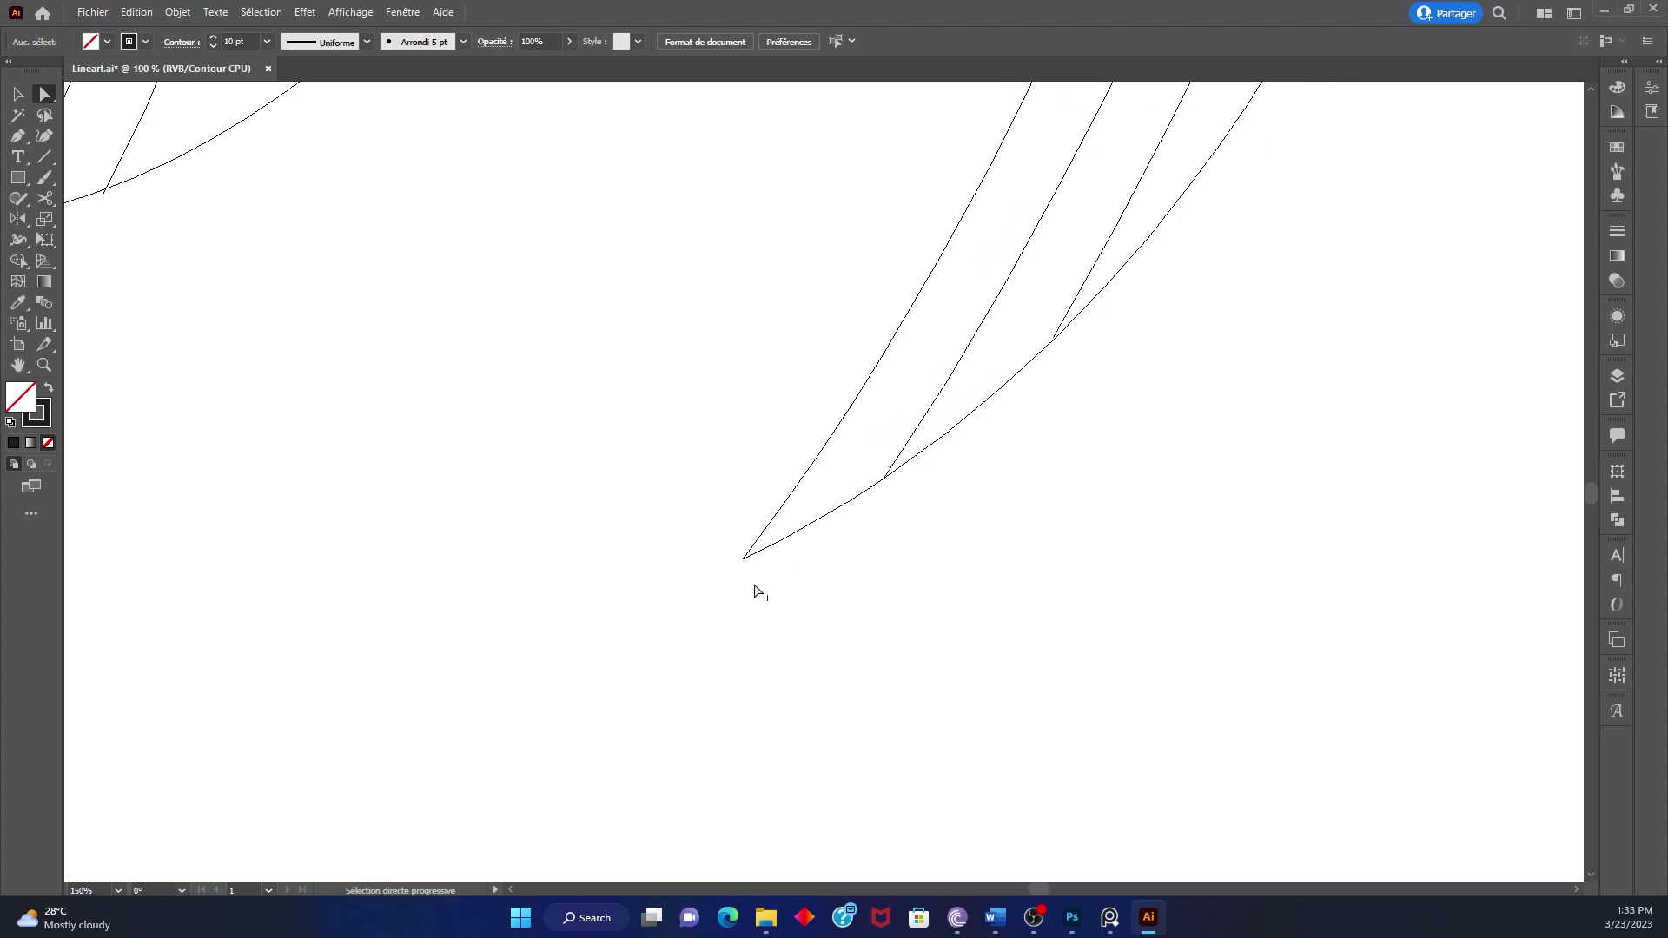
{"action": "scroll", "coordinate": [754, 591], "scroll_direction": "down", "scroll_amount": 3, "text": "alt"}
{"action": "scroll", "coordinate": [764, 565], "scroll_direction": "up", "scroll_amount": 2}
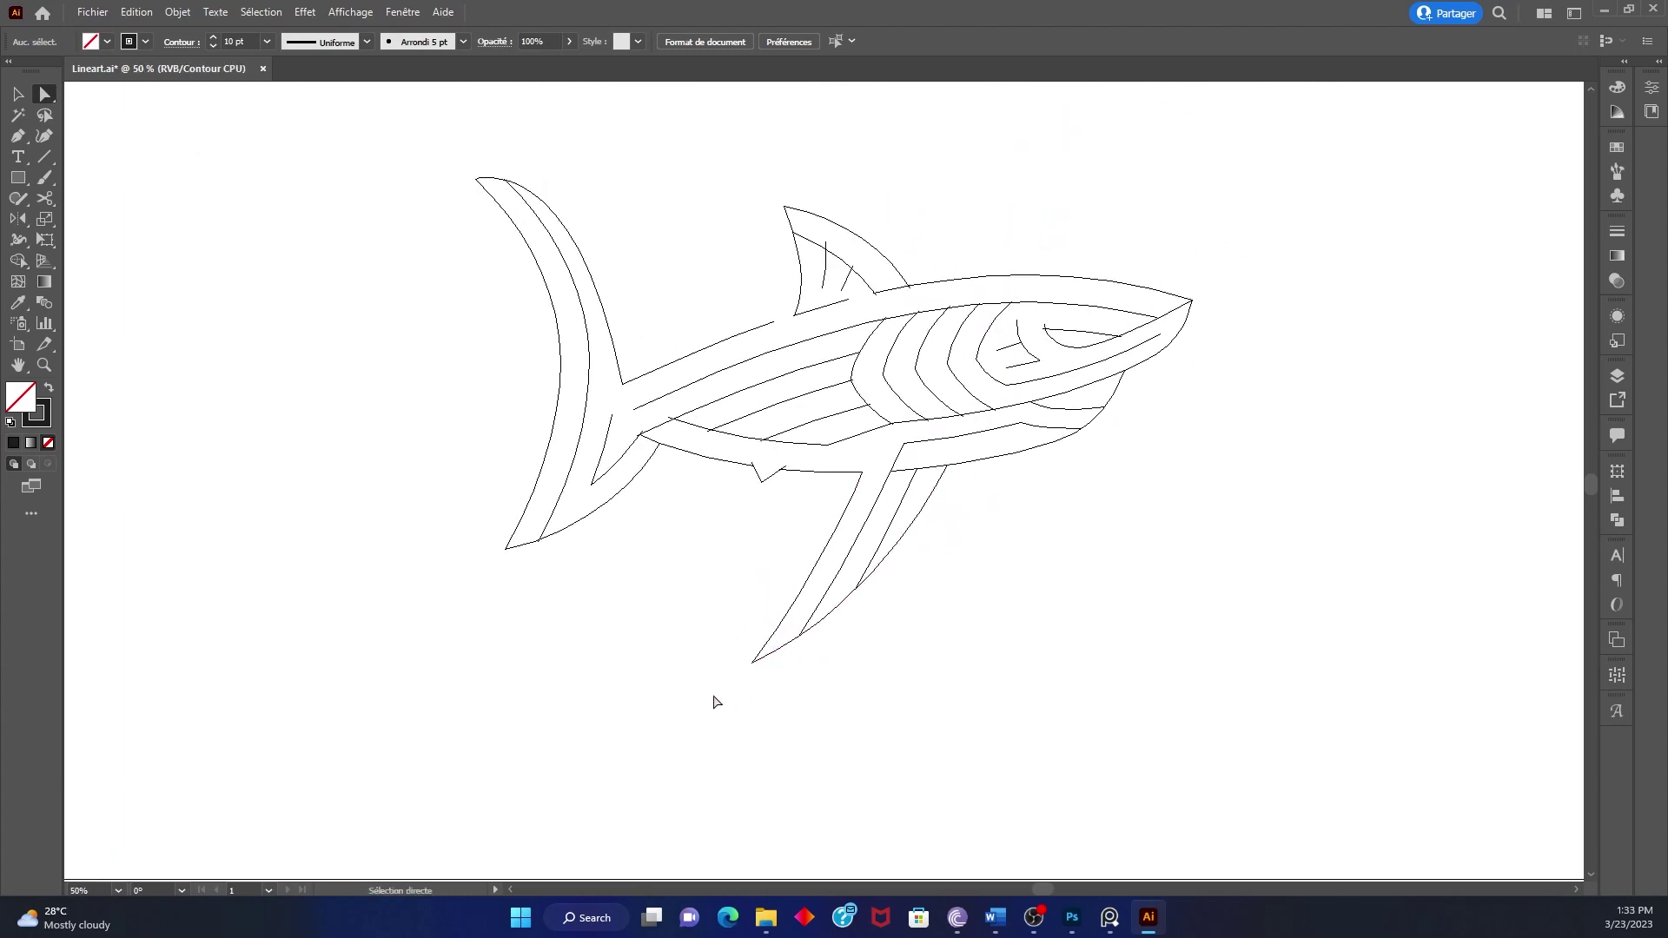
{"action": "scroll", "coordinate": [714, 702], "scroll_direction": "up", "scroll_amount": 1, "text": "alt"}
{"action": "scroll", "coordinate": [725, 721], "scroll_direction": "up", "scroll_amount": 2, "text": "alt"}
{"action": "left_click_drag", "start_coordinate": [726, 721], "coordinate": [825, 595]}
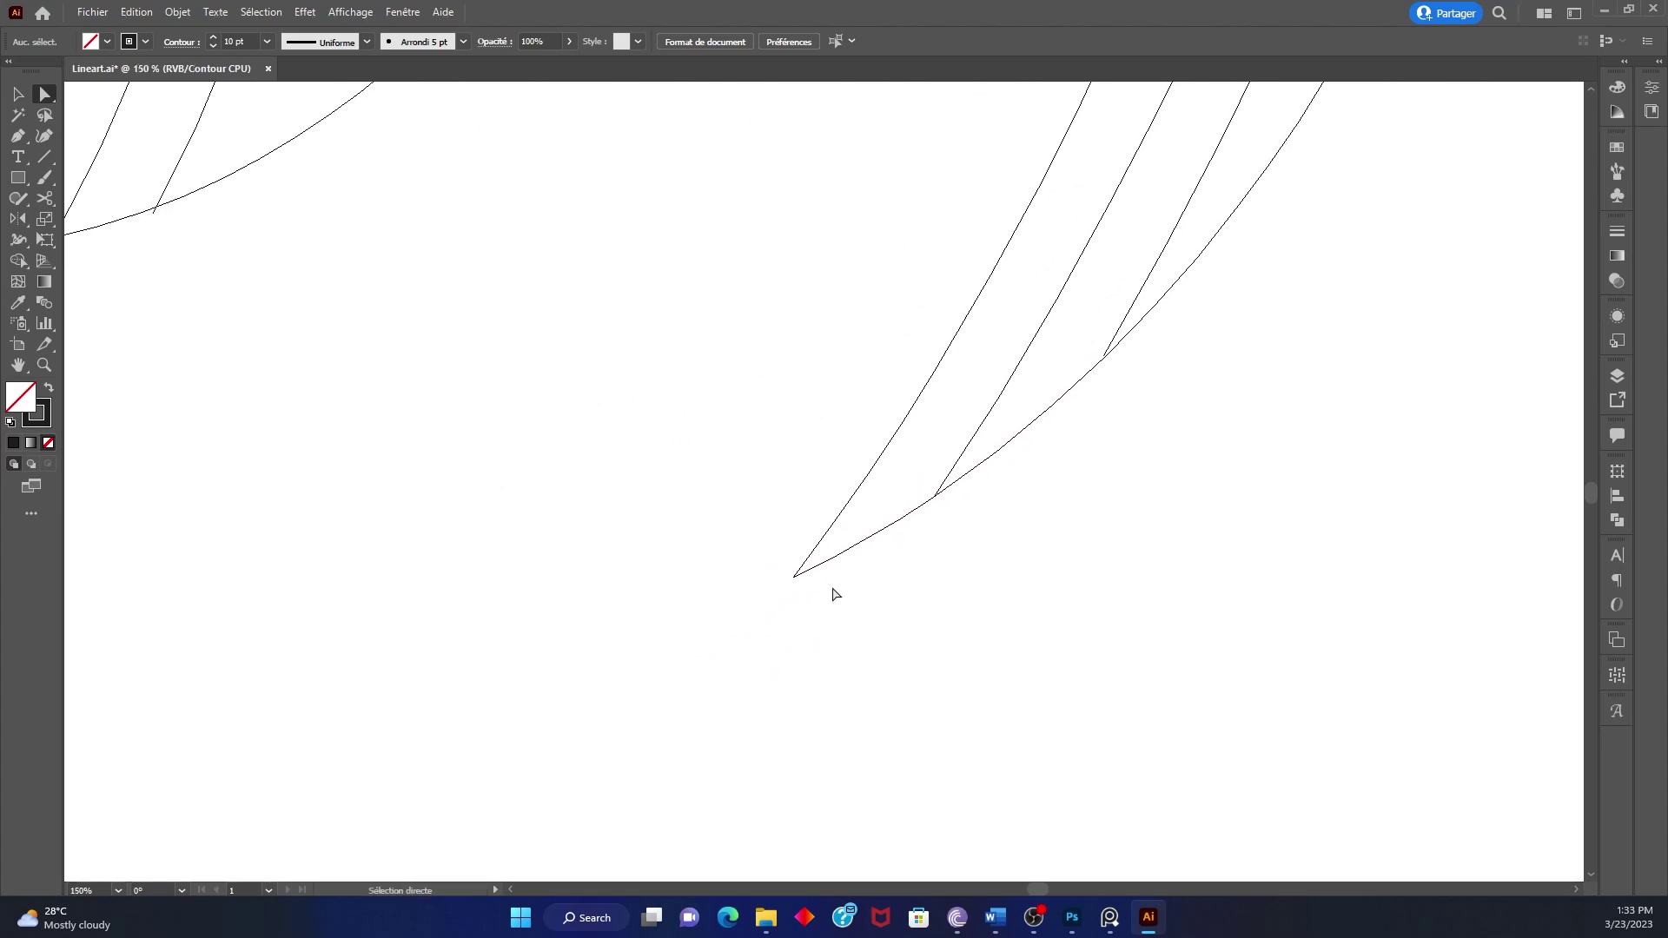
{"action": "key", "text": "ctrl+y"}
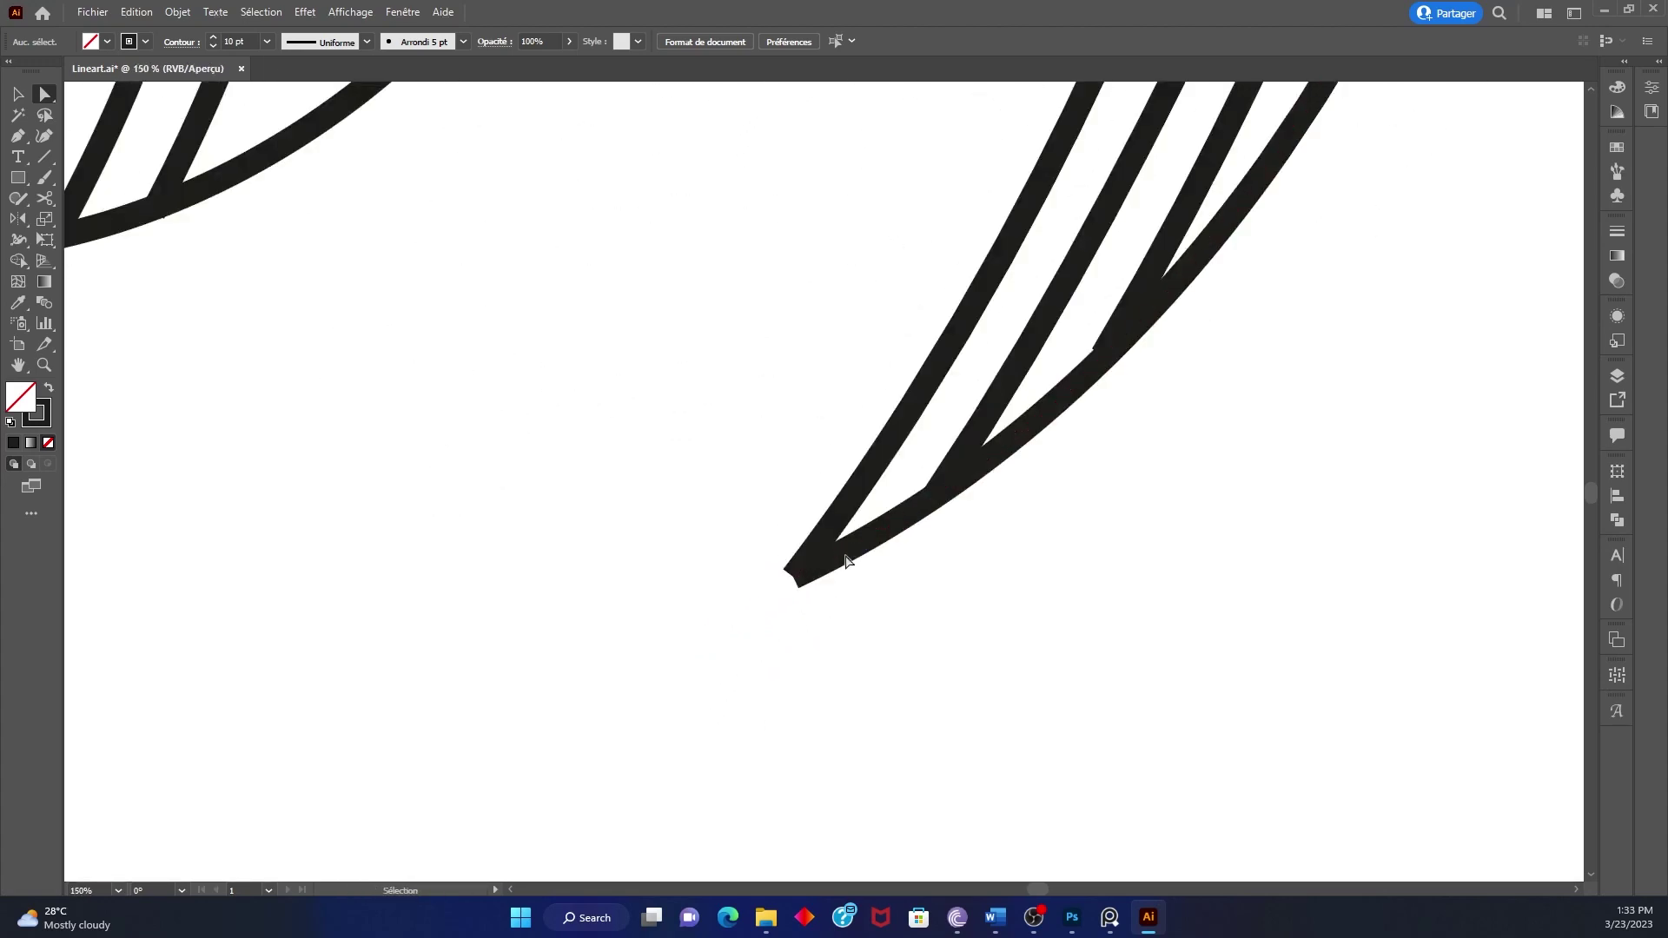
{"action": "scroll", "coordinate": [845, 598], "scroll_direction": "down", "scroll_amount": 3, "text": "alt"}
{"action": "scroll", "coordinate": [730, 524], "scroll_direction": "up", "scroll_amount": 3, "text": "alt"}
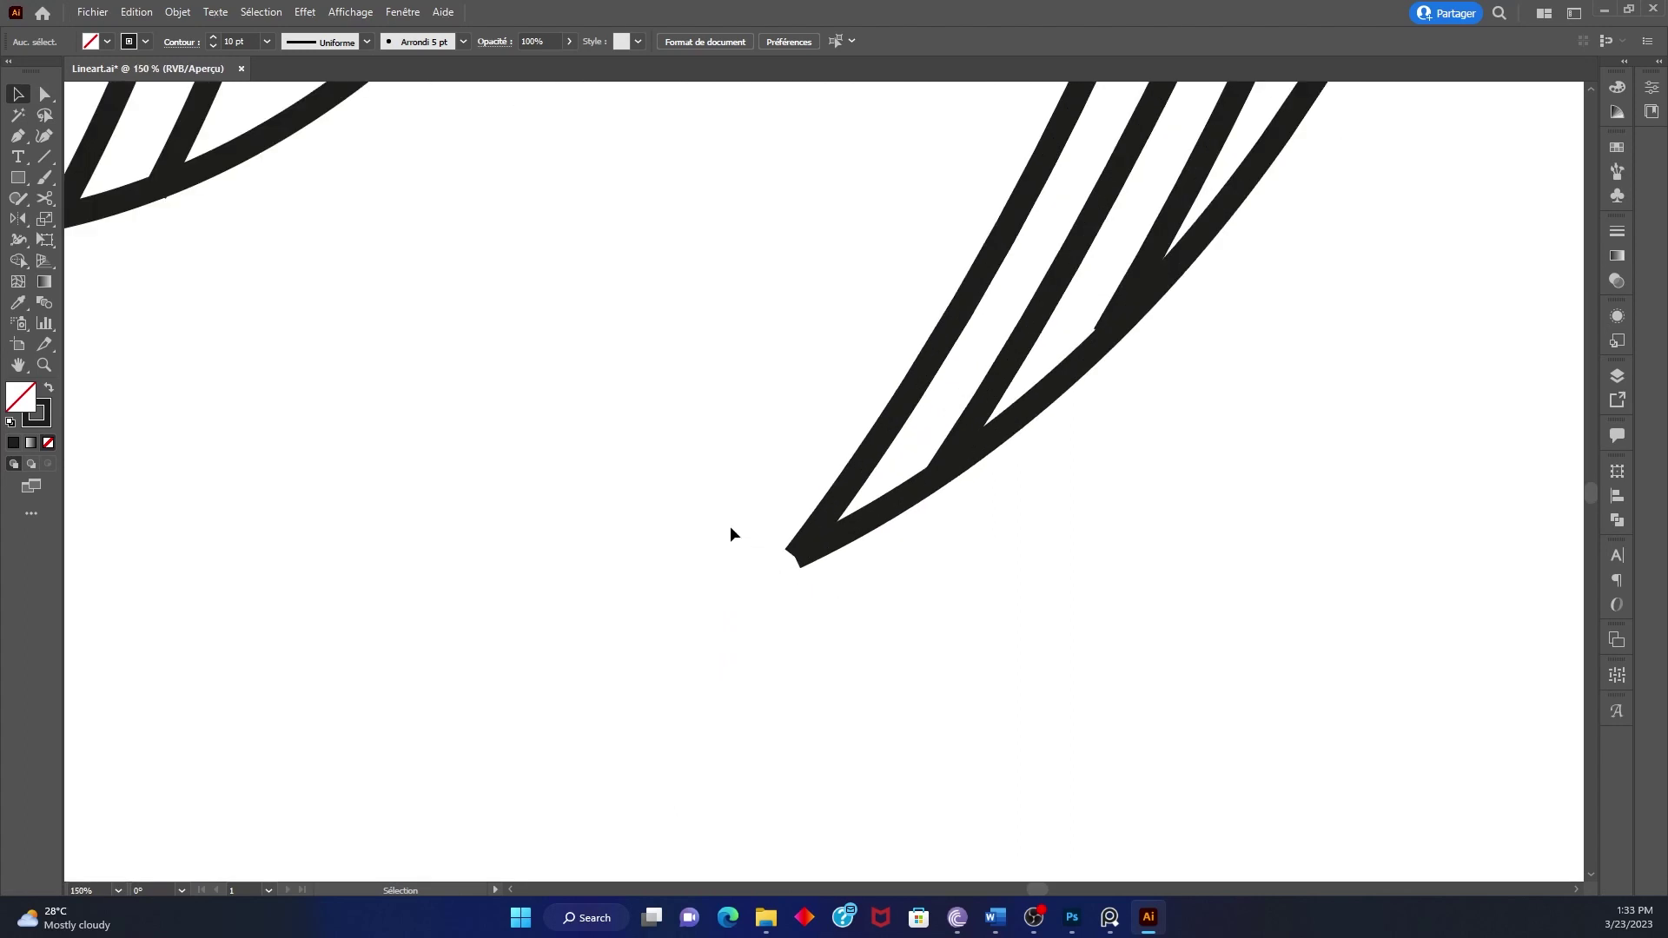
Reselect the fin path around its tip to check it, then deselect it
{"action": "key", "text": "v"}
{"action": "left_click_drag", "start_coordinate": [746, 490], "coordinate": [867, 624]}
{"action": "scroll", "coordinate": [874, 560], "scroll_direction": "down", "scroll_amount": 2, "text": "alt"}
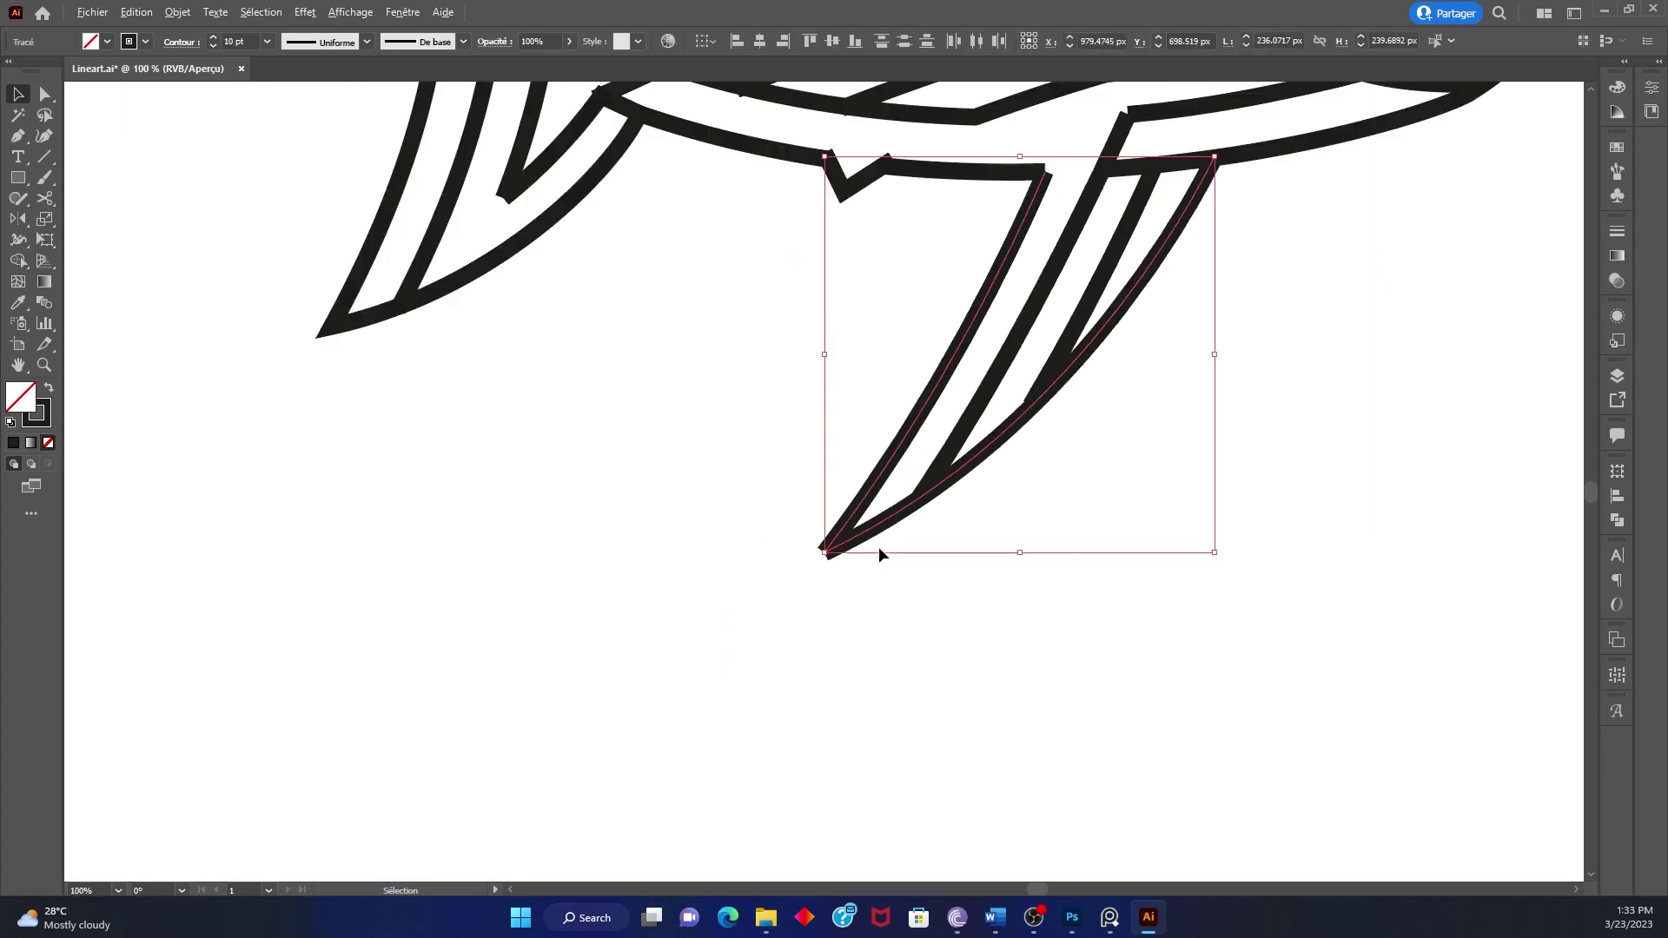
{"action": "key", "text": "v"}
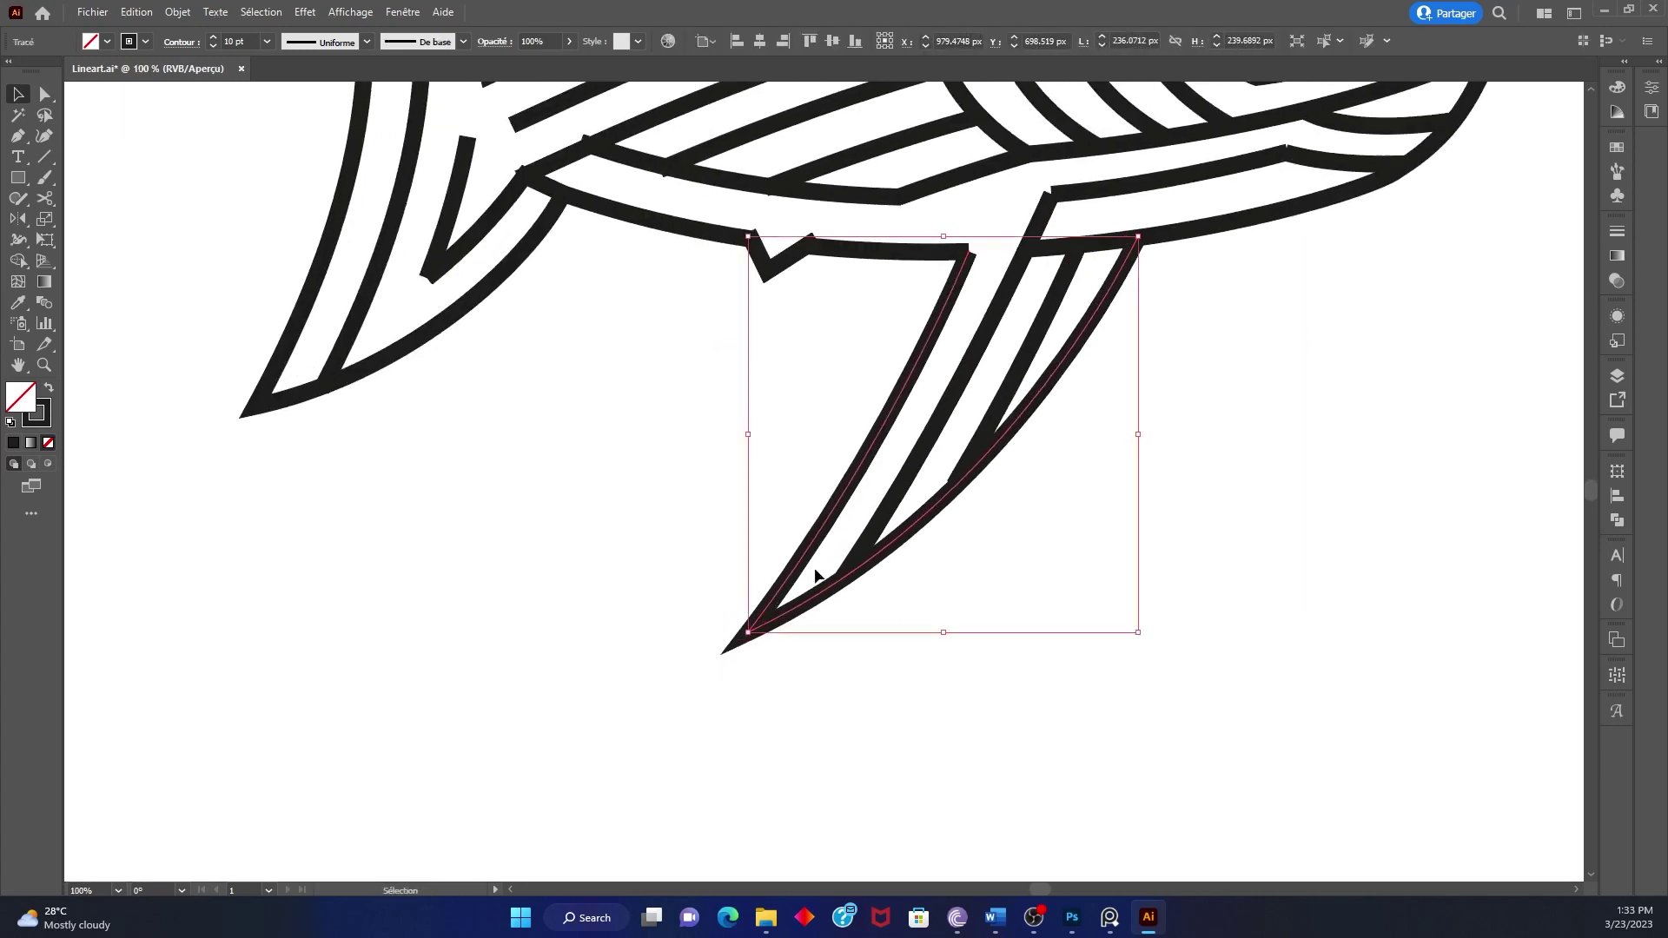
{"action": "left_click", "coordinate": [860, 651]}
{"action": "scroll", "coordinate": [924, 514], "scroll_direction": "down", "scroll_amount": 1, "text": "alt"}
{"action": "scroll", "coordinate": [924, 514], "scroll_direction": "up", "scroll_amount": 1}
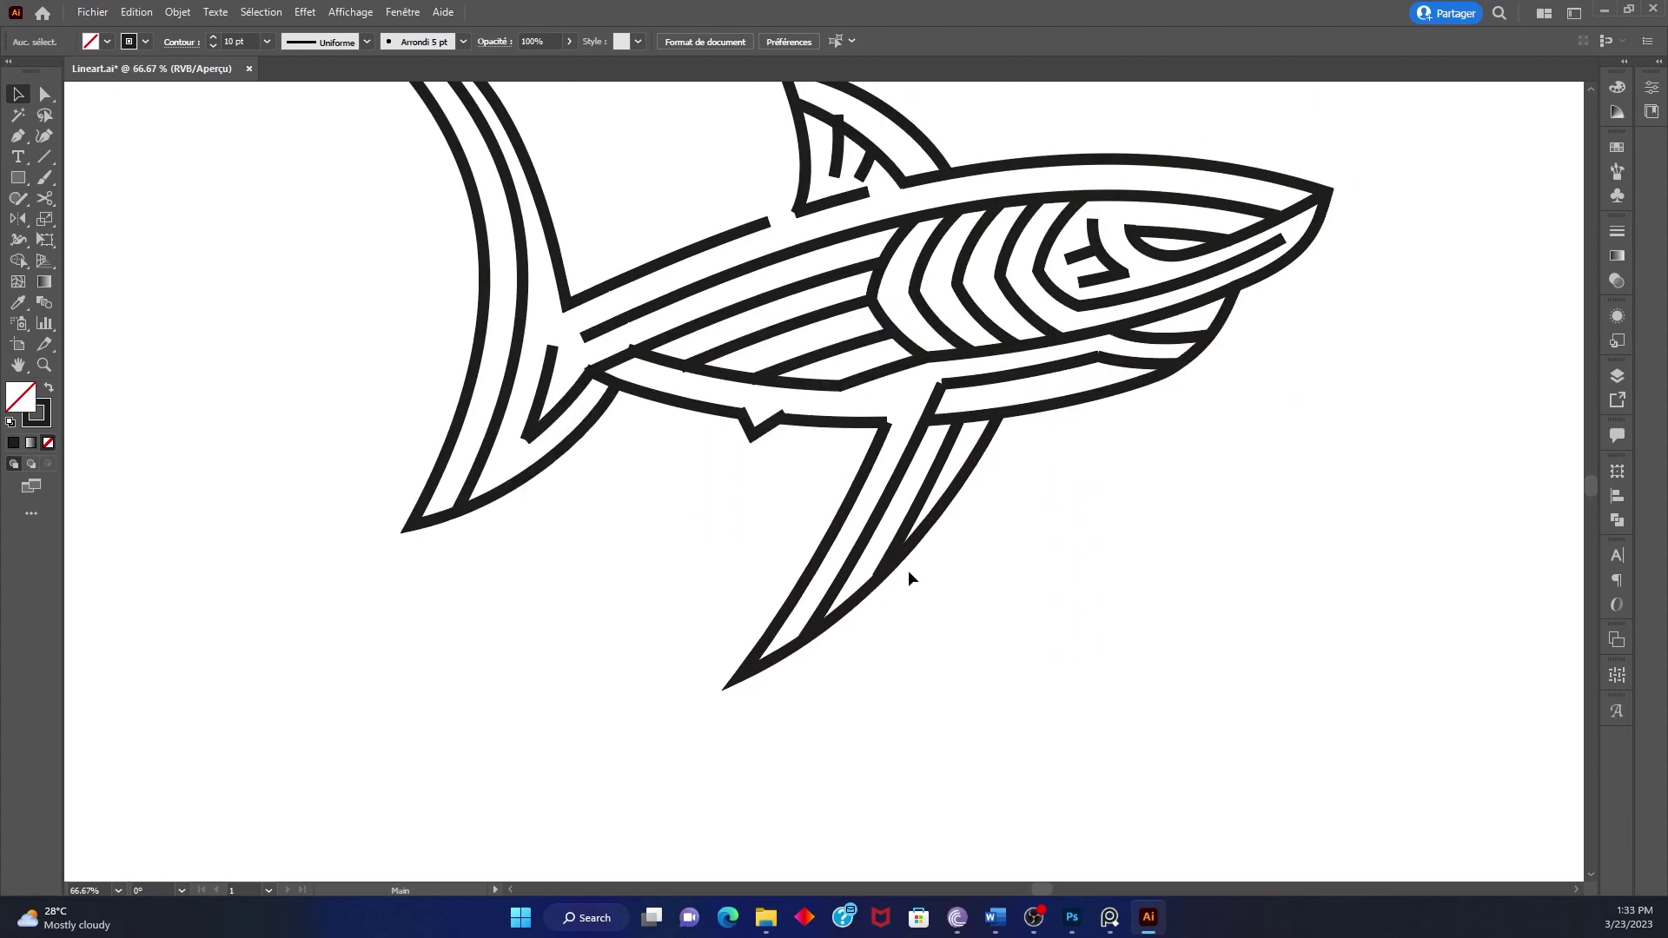
{"action": "scroll", "coordinate": [909, 577], "scroll_direction": "up", "scroll_amount": 2, "text": "alt"}
In Outline view, select the corner anchor where the fin strokes meet
{"action": "left_click", "coordinate": [841, 401]}
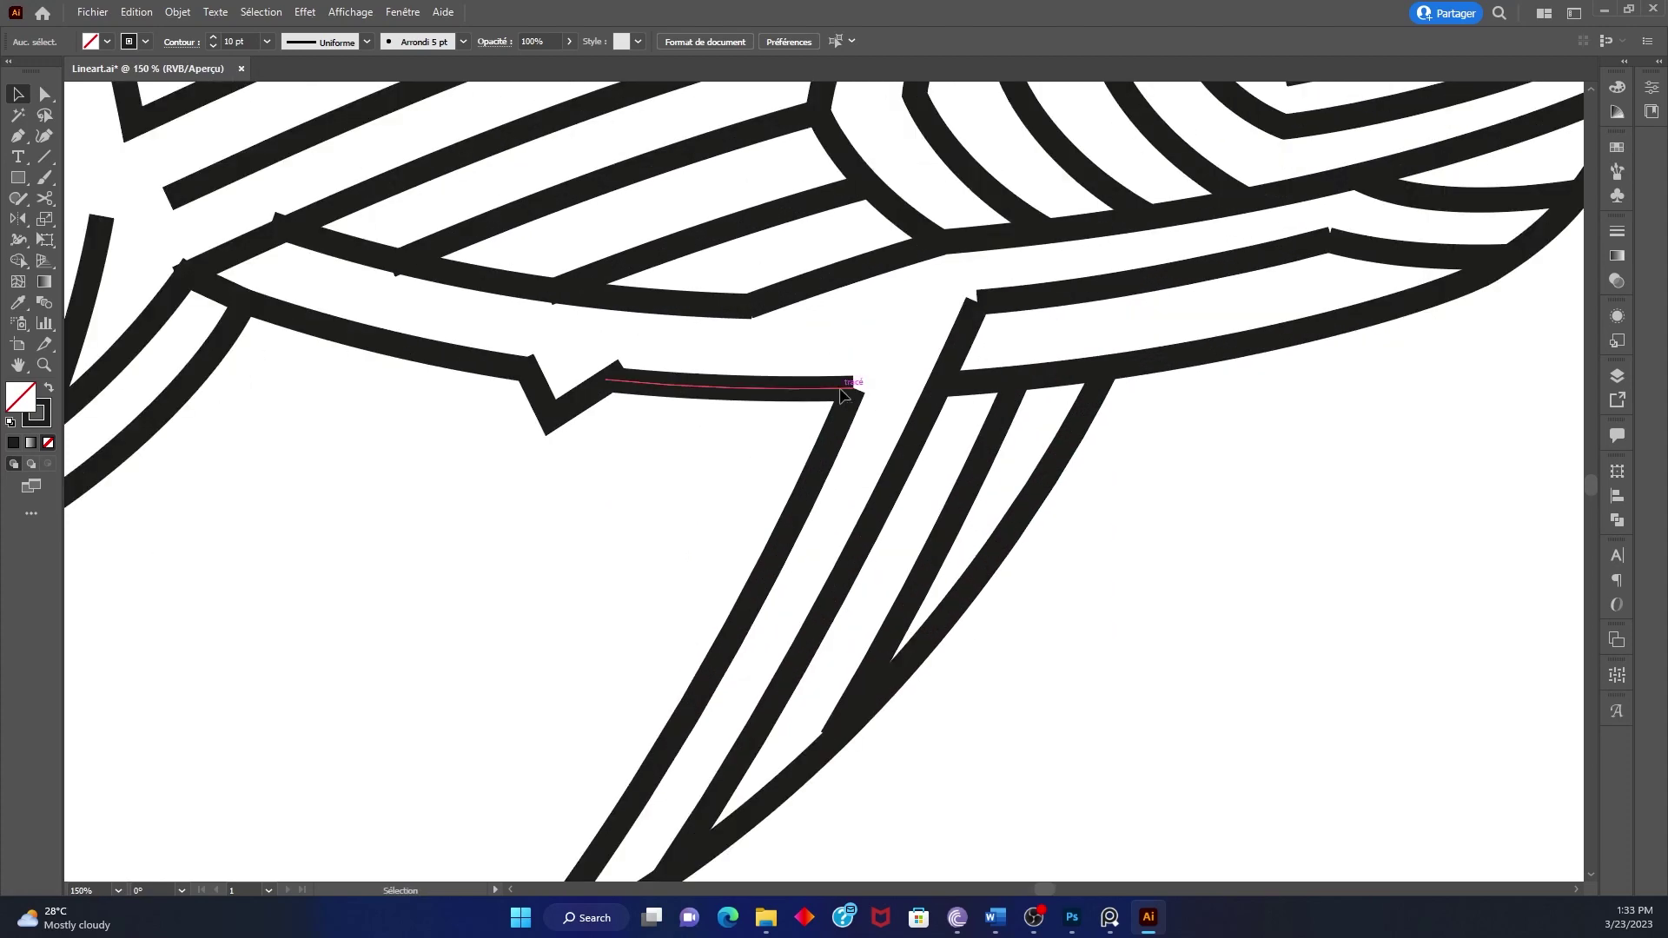
{"action": "scroll", "coordinate": [874, 399], "scroll_direction": "up", "scroll_amount": 3, "text": "alt"}
{"action": "key", "text": "ctrl+y"}
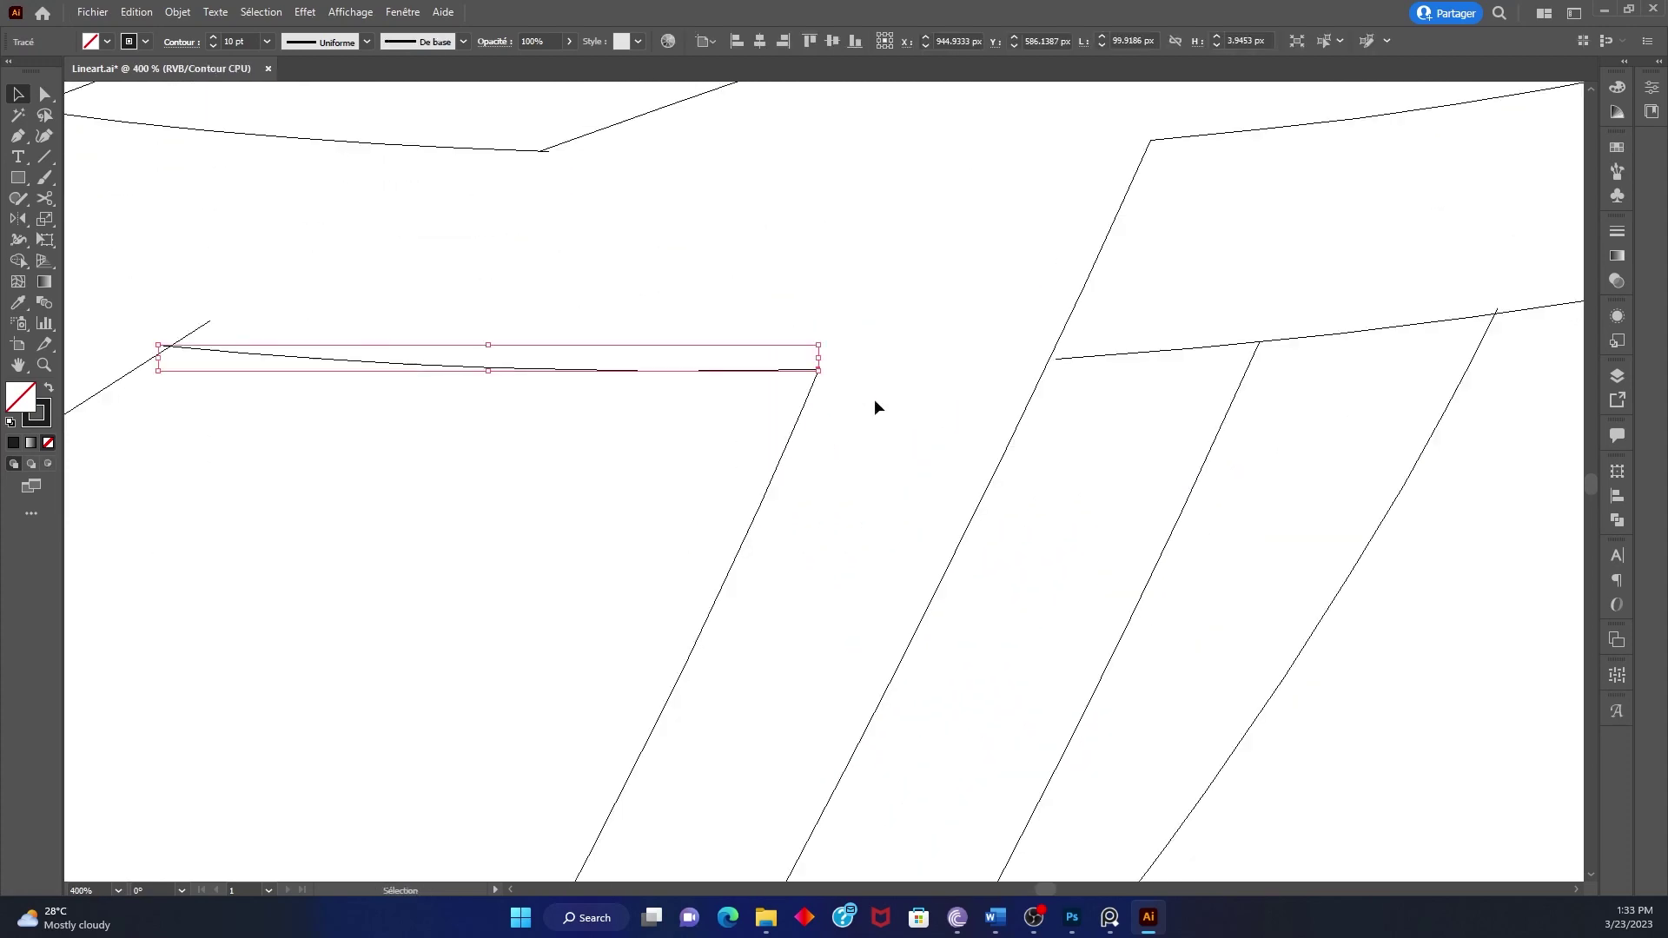
{"action": "left_click", "coordinate": [862, 389]}
{"action": "scroll", "coordinate": [862, 388], "scroll_direction": "up", "scroll_amount": 2, "text": "alt"}
{"action": "scroll", "coordinate": [802, 384], "scroll_direction": "up", "scroll_amount": 2, "text": "alt"}
{"action": "key", "text": "a"}
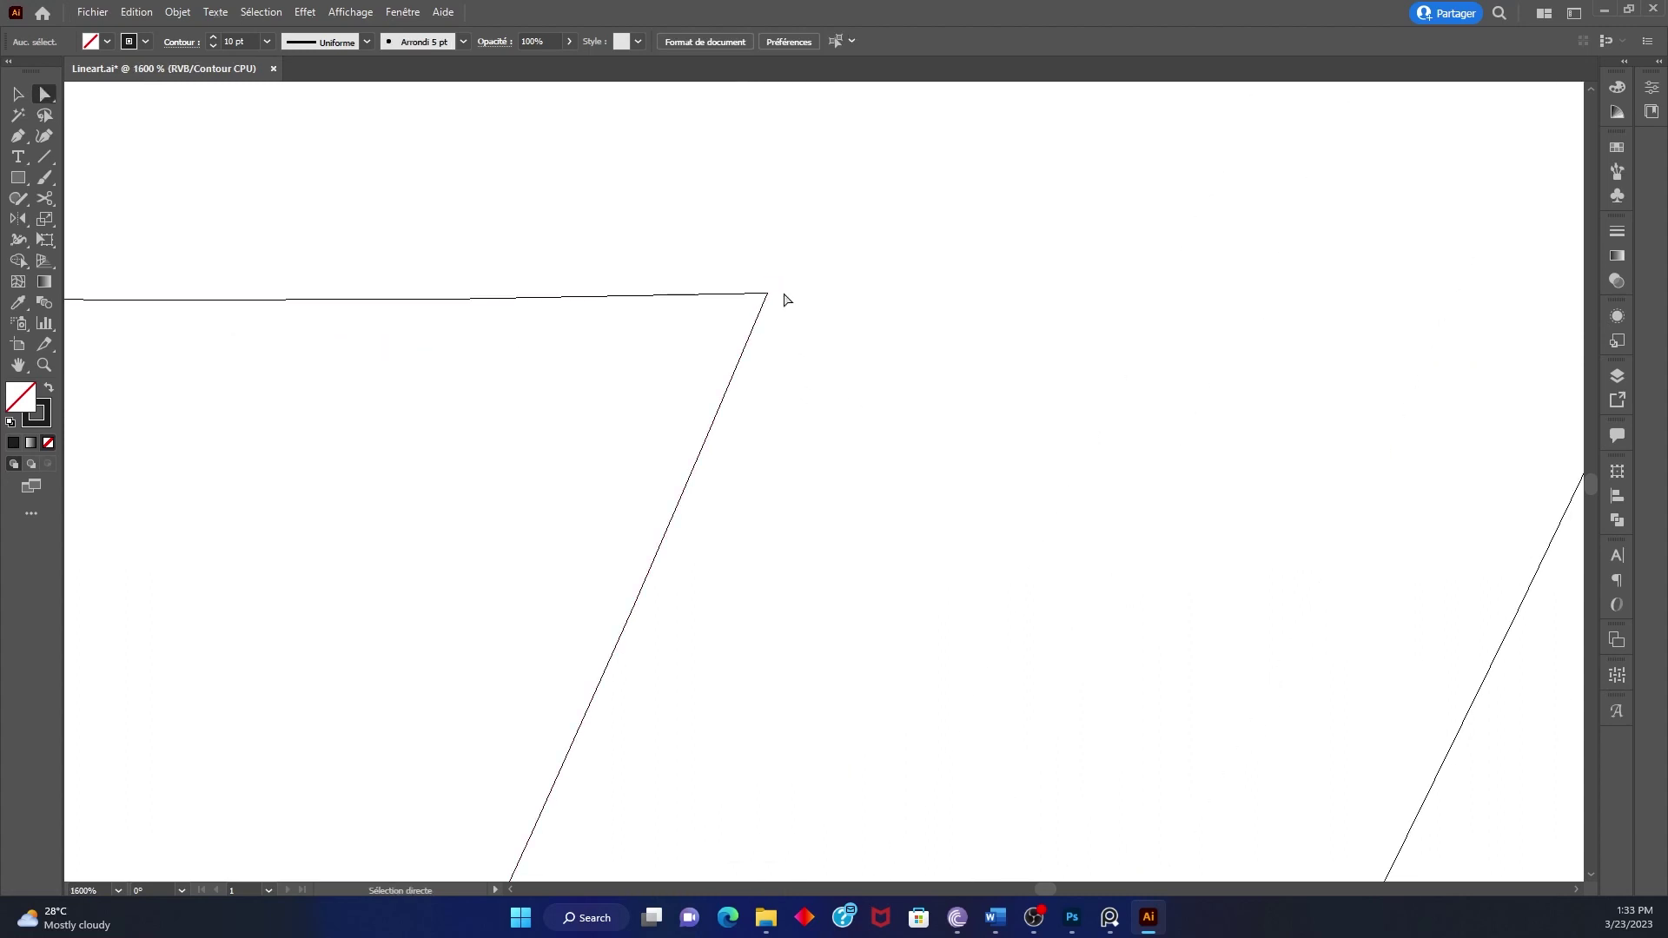
{"action": "left_click_drag", "start_coordinate": [785, 286], "coordinate": [770, 304]}
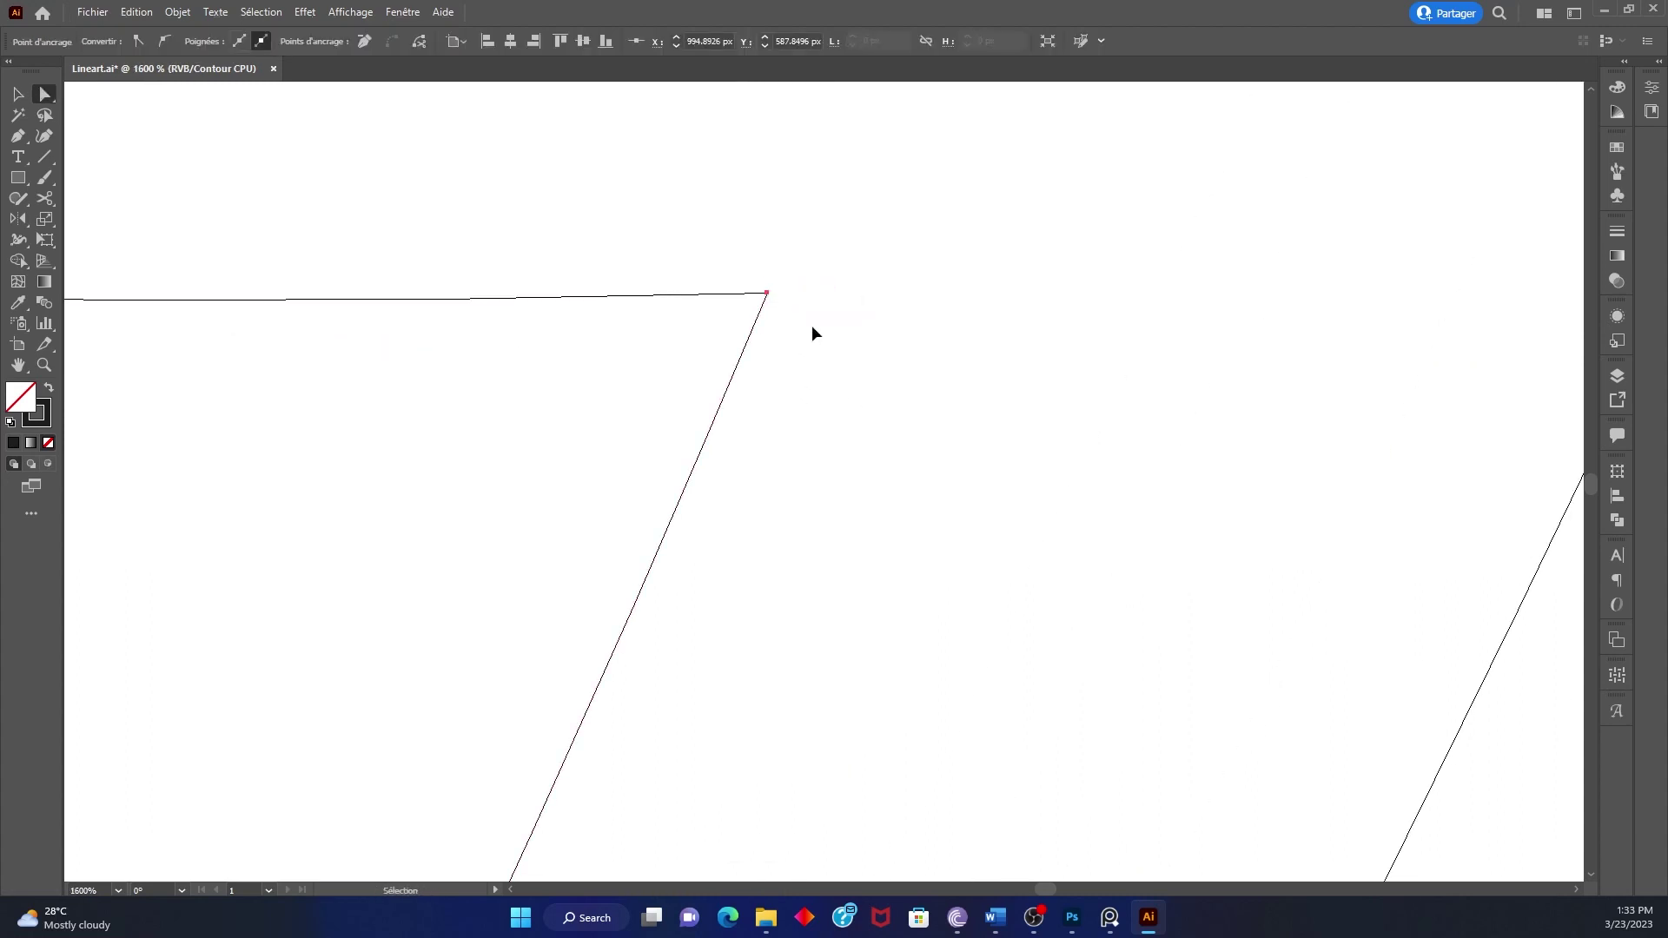
{"action": "key", "text": "ctrl+y"}
Join the two endpoints at the fin's top corner into one stroke with Ctrl+J
{"action": "key", "text": "v"}
{"action": "scroll", "coordinate": [814, 336], "scroll_direction": "down", "scroll_amount": 2, "text": "alt"}
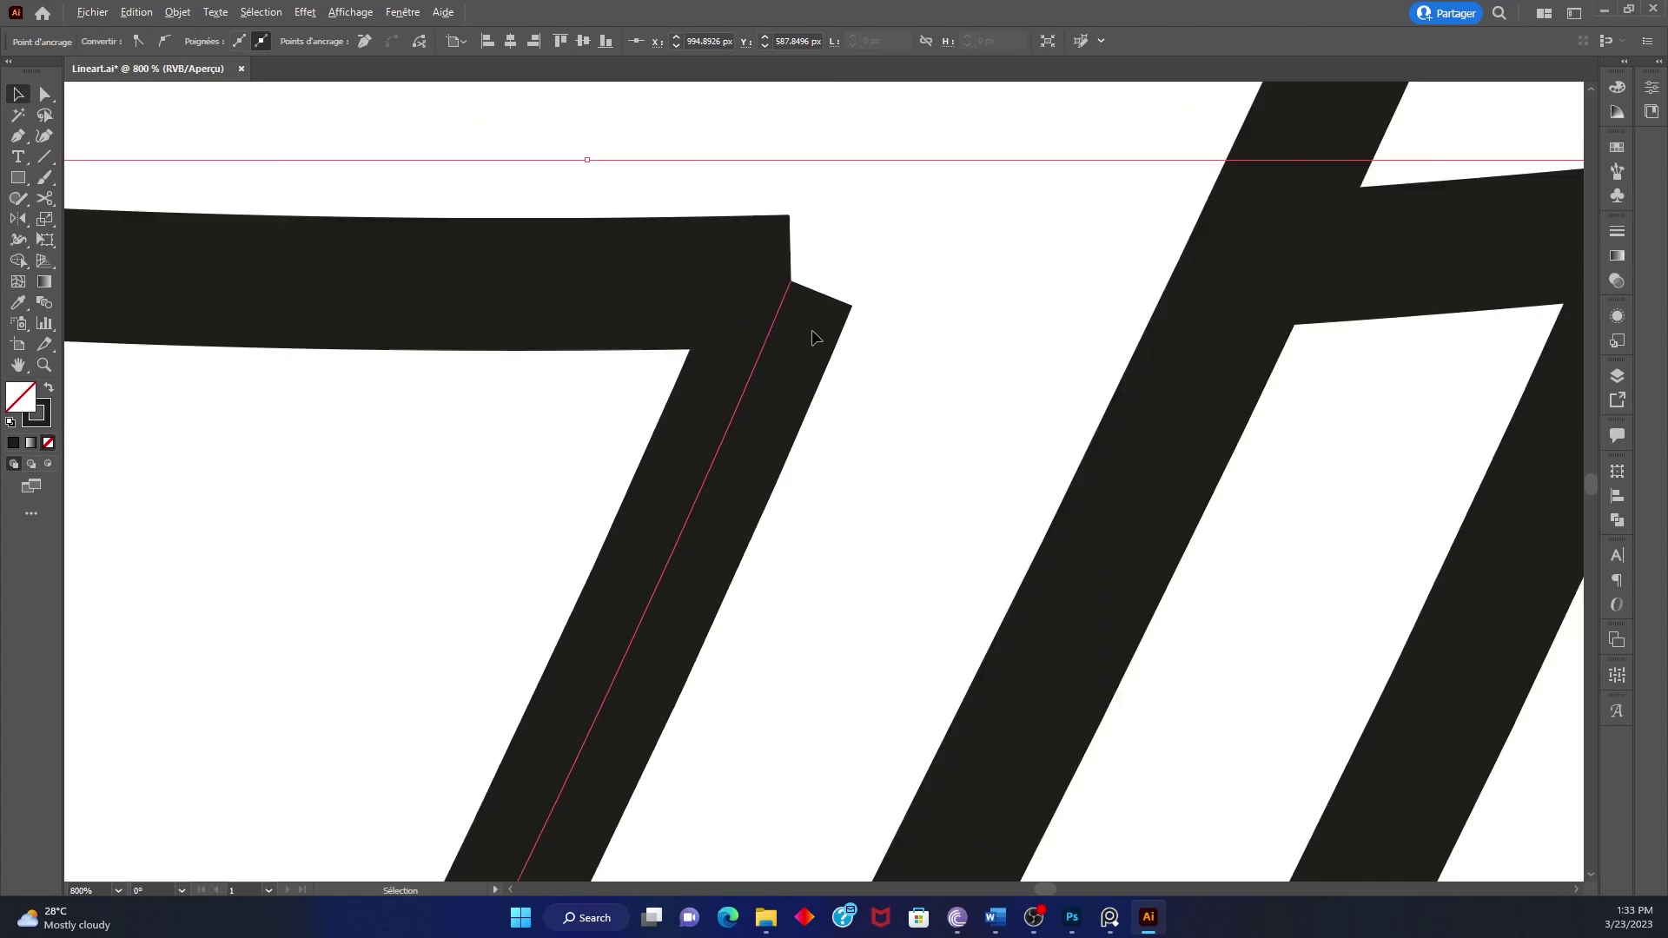
{"action": "scroll", "coordinate": [814, 337], "scroll_direction": "down", "scroll_amount": 2, "text": "alt"}
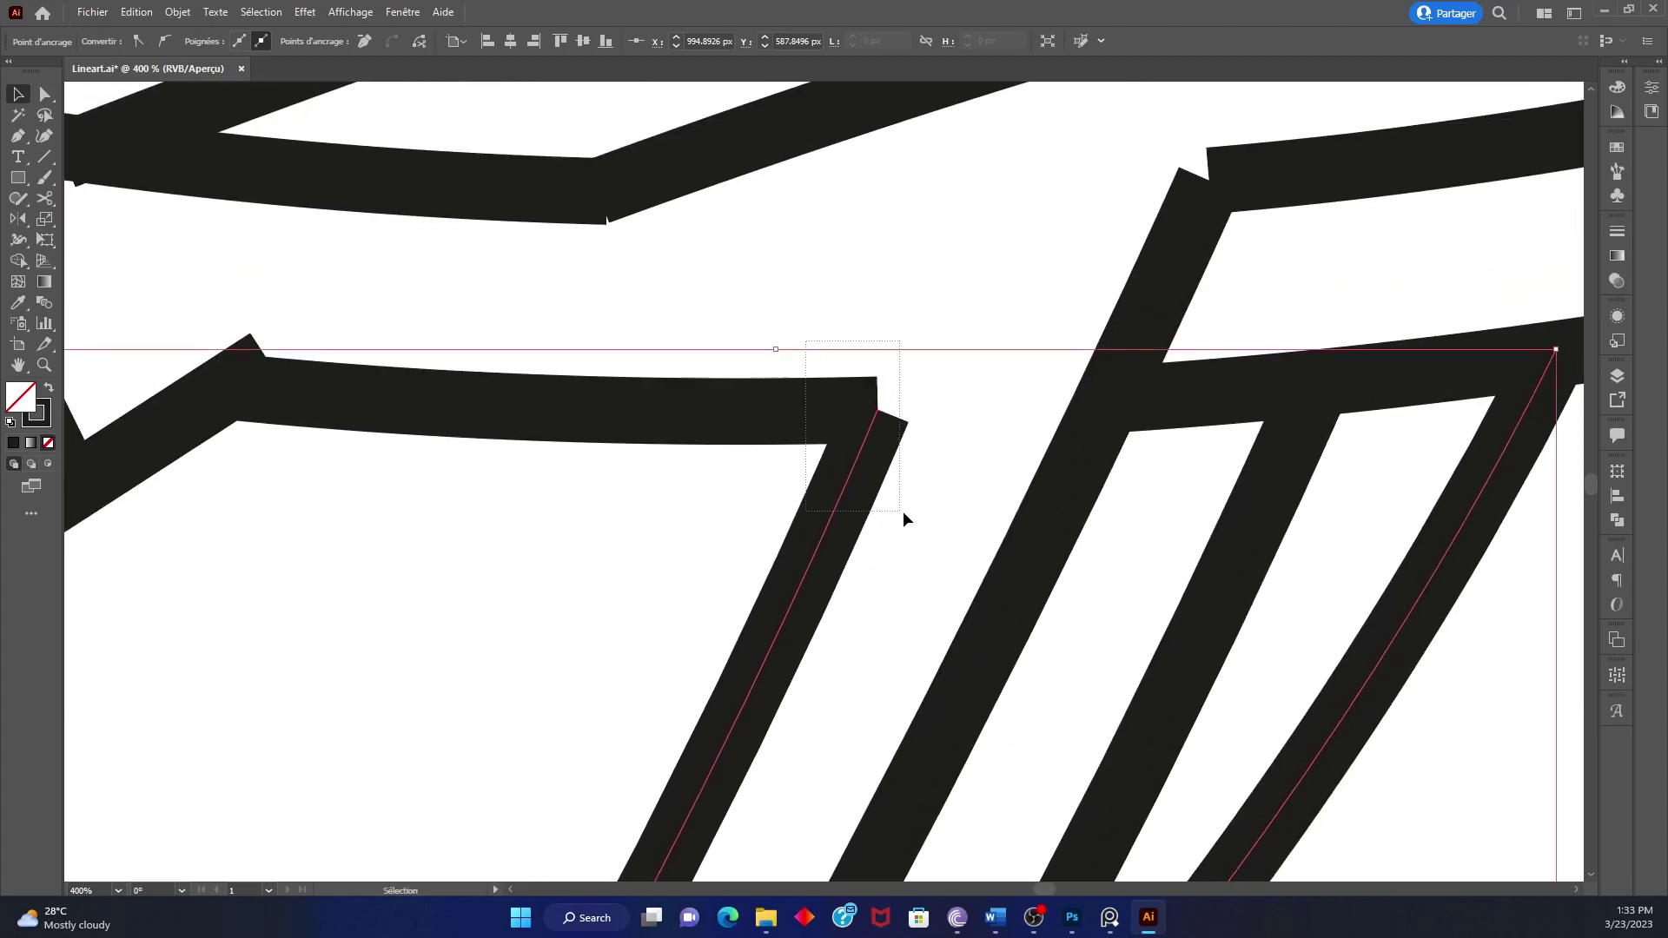
{"action": "left_click_drag", "start_coordinate": [873, 470], "coordinate": [904, 510]}
{"action": "key", "text": "ctrl+j"}
Zoom out and deselect the finished fin to view the whole shark
{"action": "scroll", "coordinate": [904, 519], "scroll_direction": "down", "scroll_amount": 1, "text": "alt"}
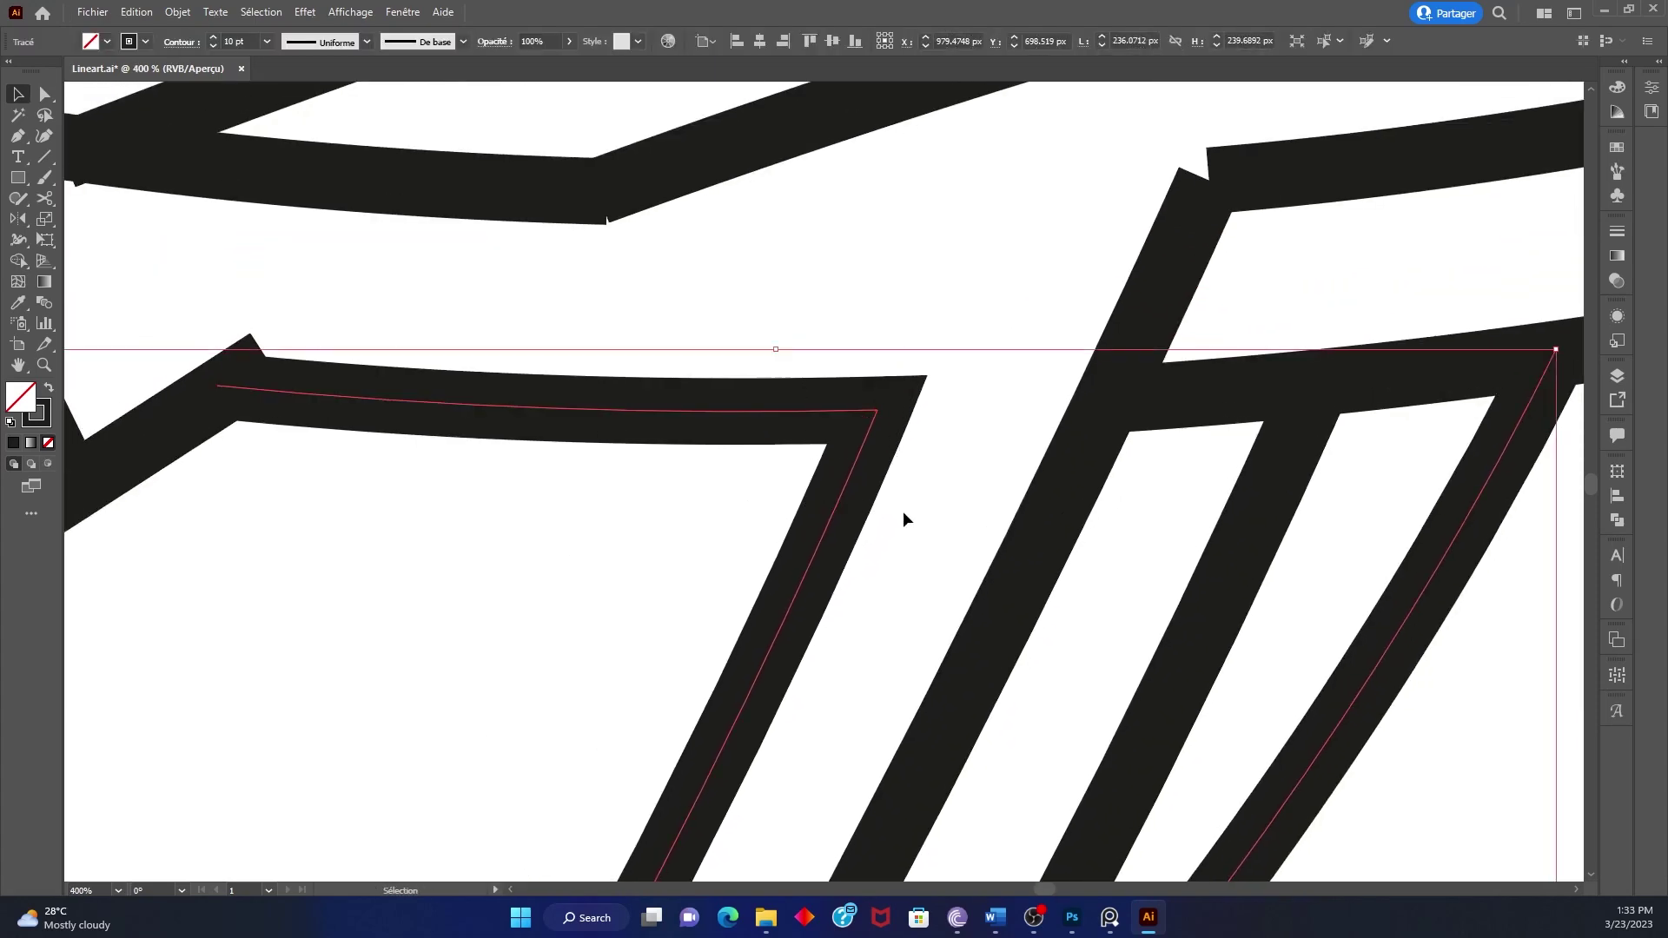
{"action": "scroll", "coordinate": [603, 521], "scroll_direction": "down", "scroll_amount": 3, "text": "alt"}
{"action": "scroll", "coordinate": [734, 569], "scroll_direction": "down", "scroll_amount": 1, "text": "alt"}
{"action": "scroll", "coordinate": [736, 581], "scroll_direction": "down", "scroll_amount": 1, "text": "alt"}
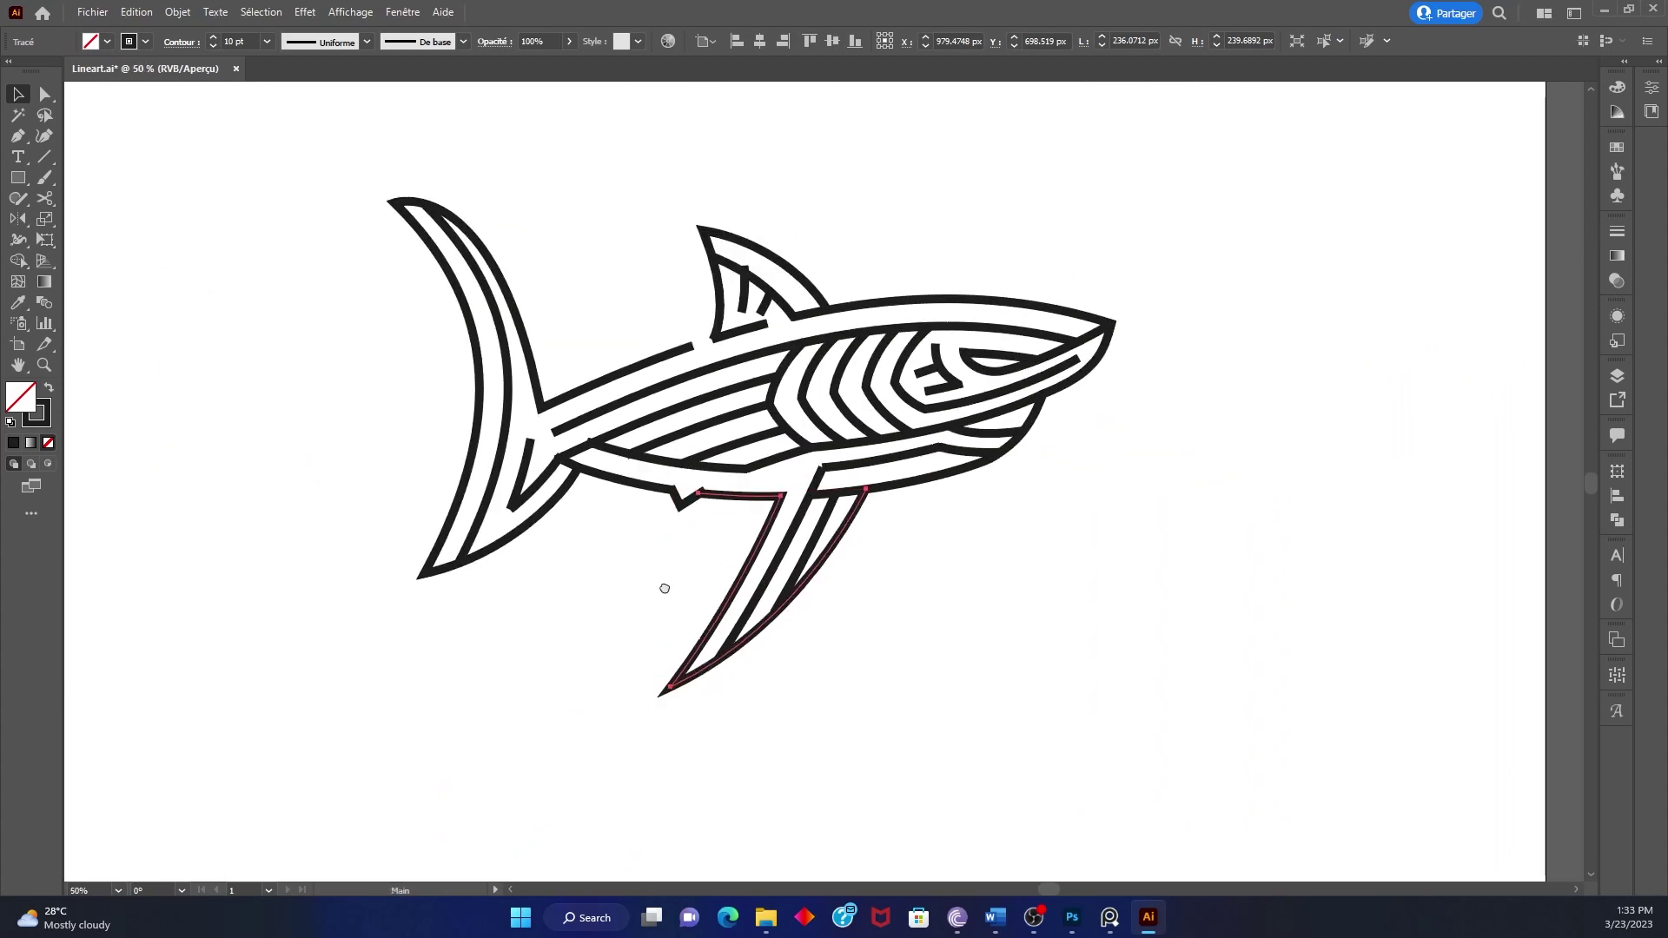
{"action": "scroll", "coordinate": [669, 588], "scroll_direction": "up", "scroll_amount": 1, "text": "alt"}
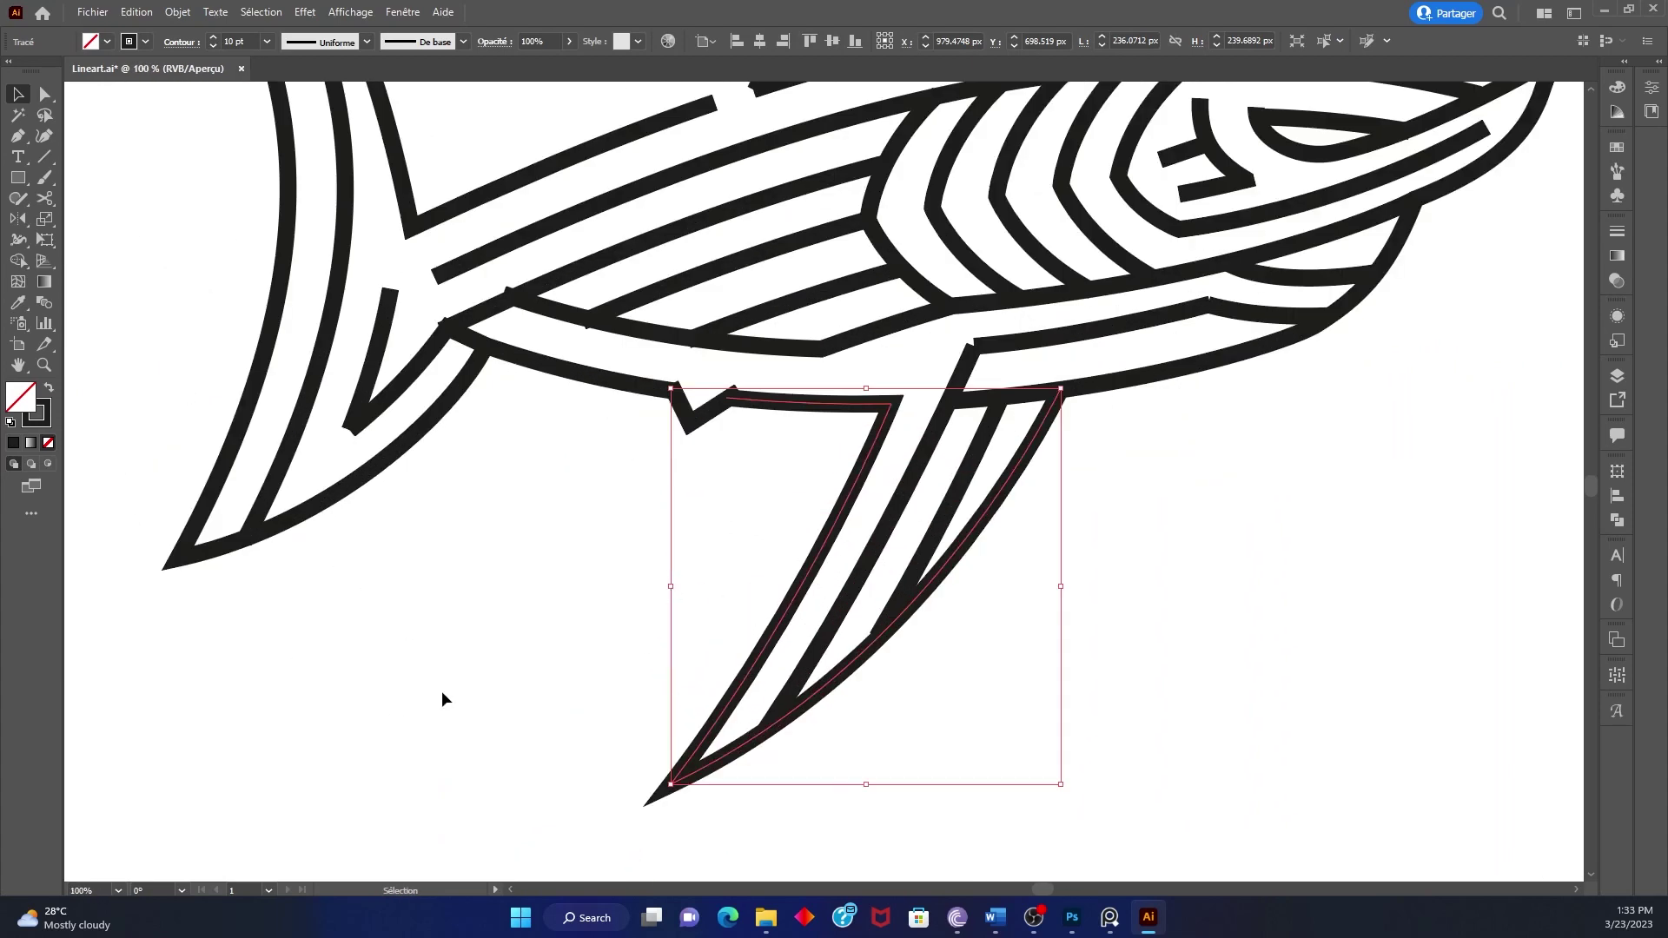
{"action": "left_click", "coordinate": [499, 539]}
In Outline view, drag a belly stripe's endpoint onto the belly curve intersection
{"action": "scroll", "coordinate": [409, 518], "scroll_direction": "down", "scroll_amount": 1, "text": "alt"}
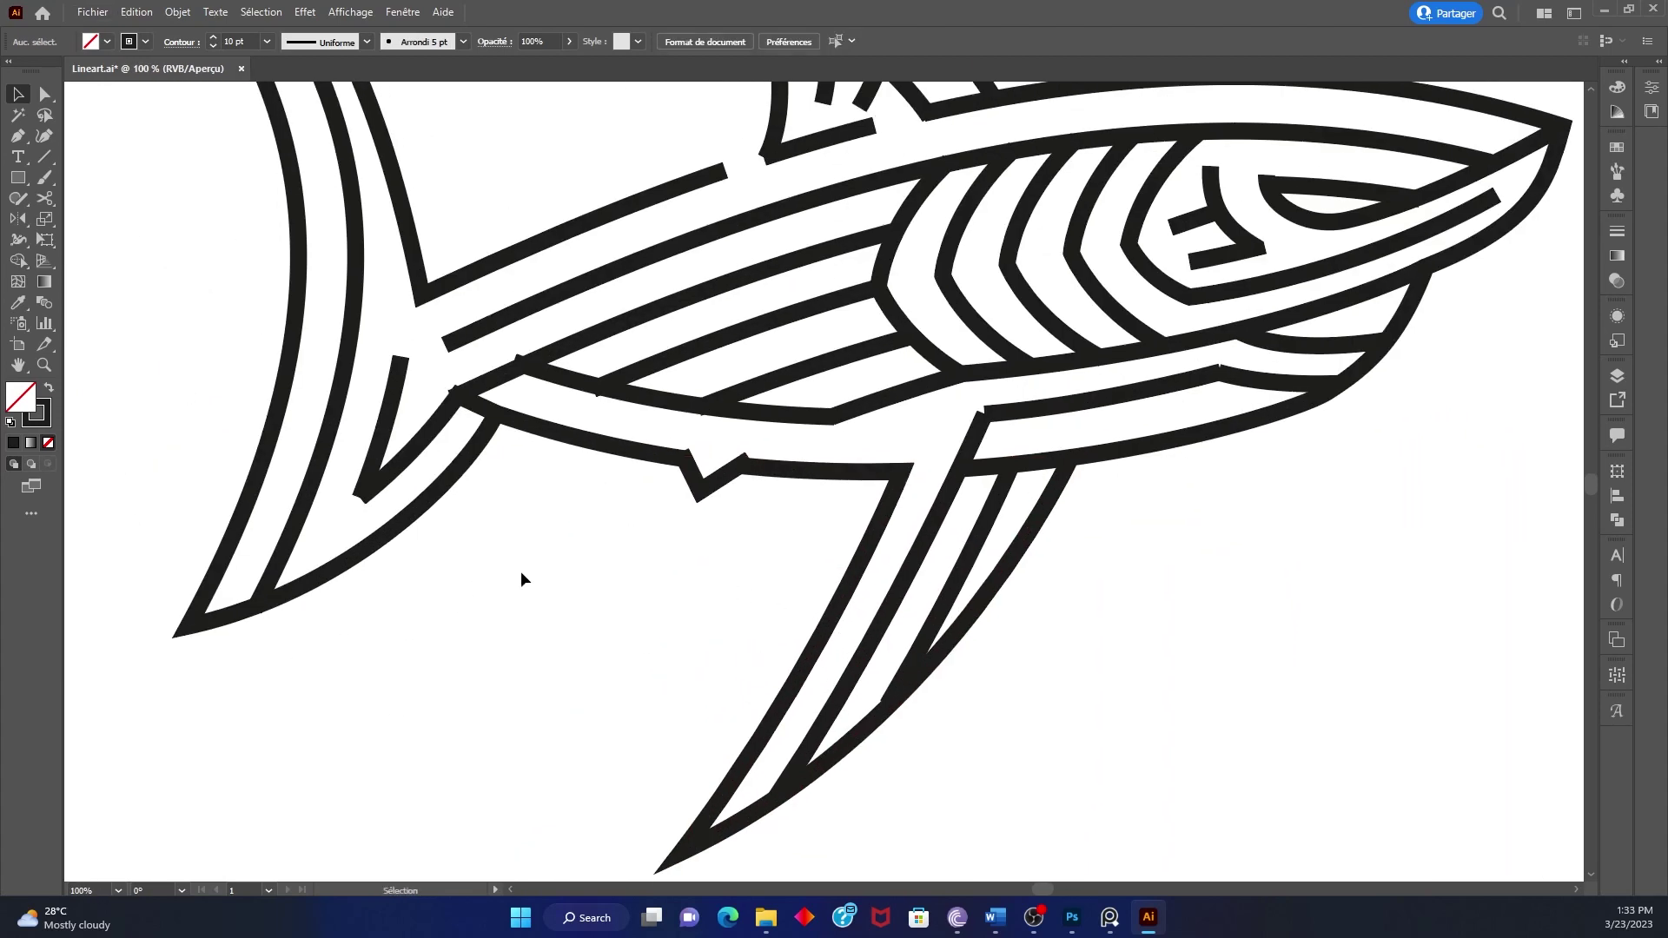
{"action": "scroll", "coordinate": [521, 577], "scroll_direction": "down", "scroll_amount": 1, "text": "alt"}
{"action": "left_click_drag", "start_coordinate": [726, 540], "coordinate": [813, 549]}
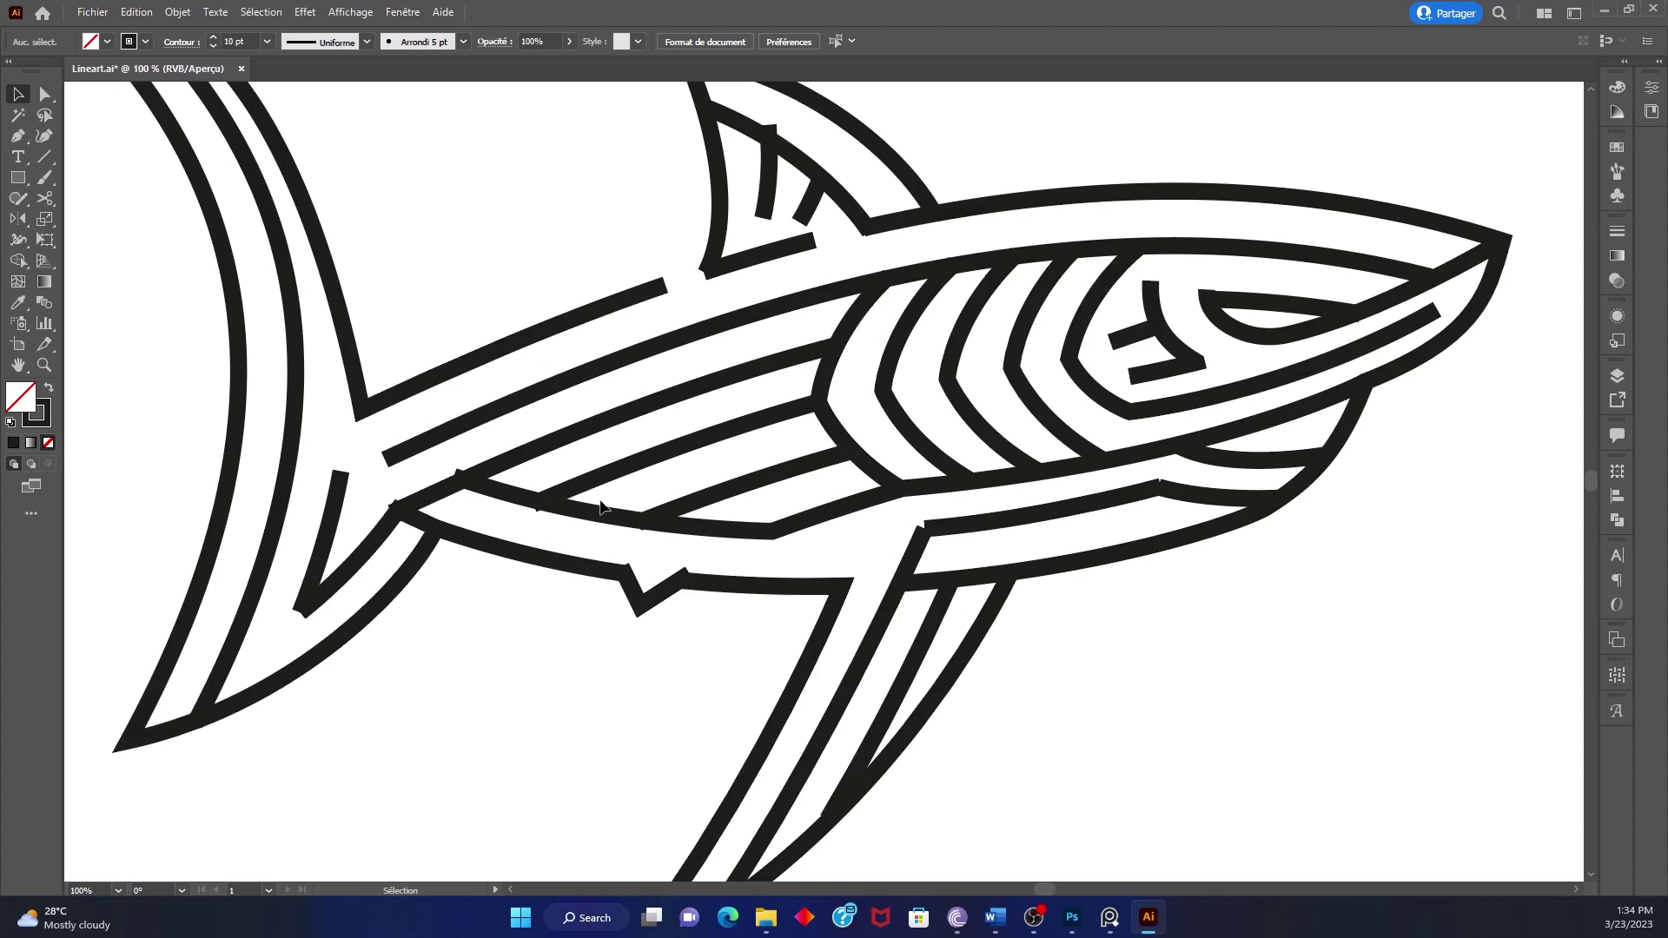
{"action": "left_click_drag", "start_coordinate": [600, 506], "coordinate": [611, 494]}
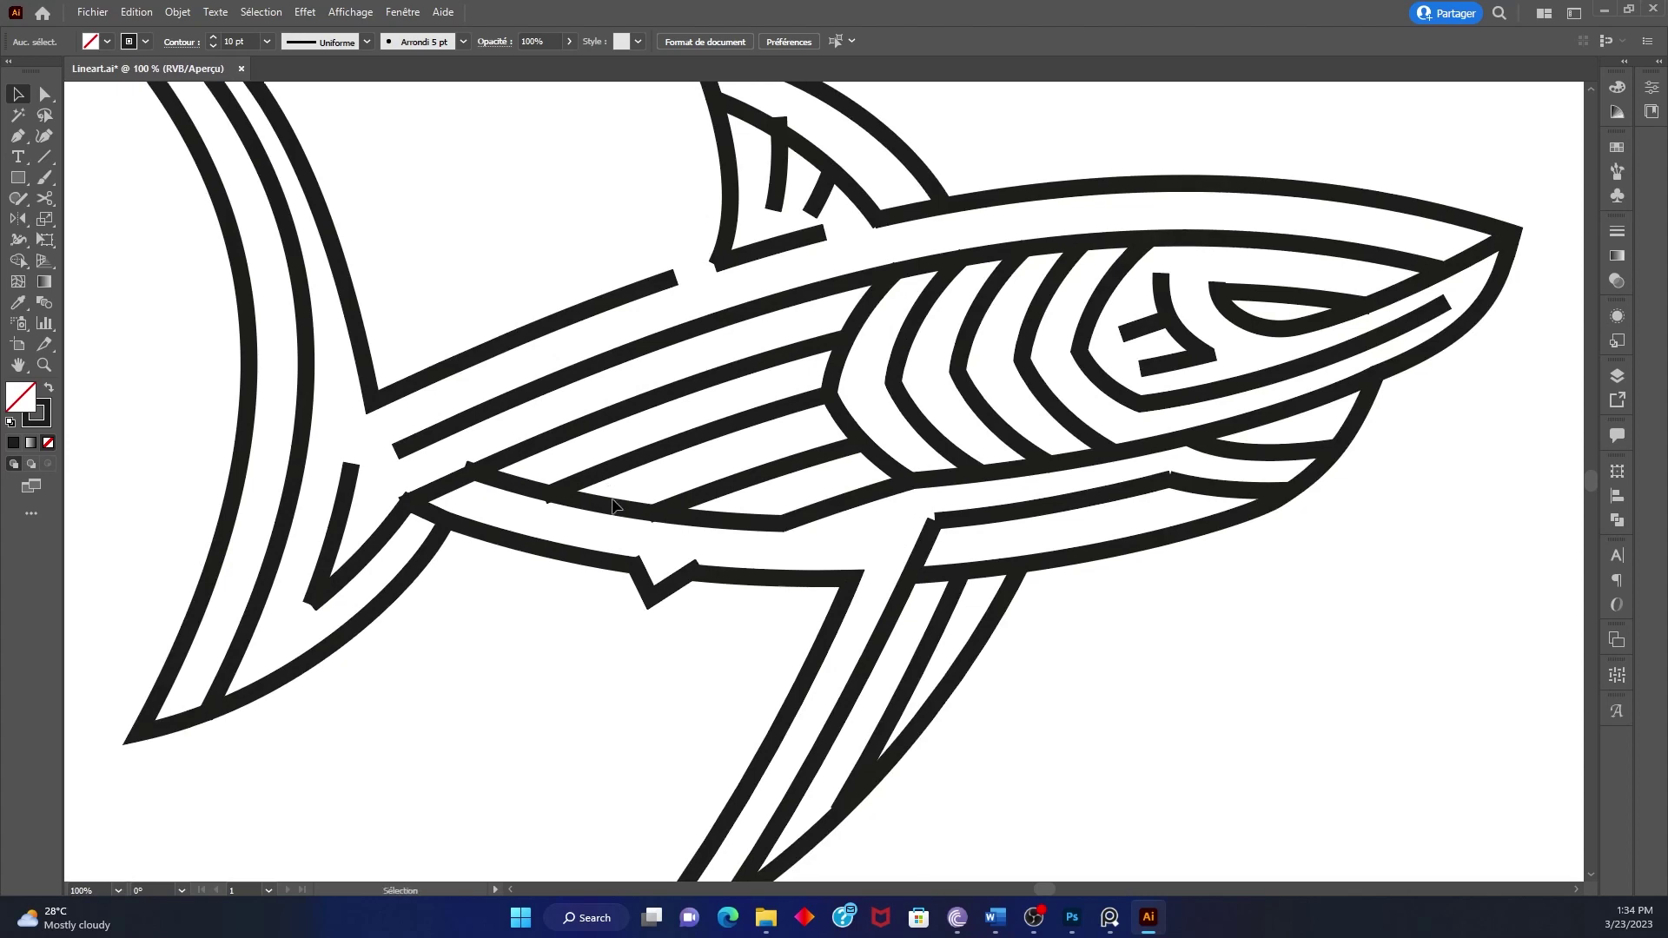
{"action": "key", "text": "ctrl+y"}
{"action": "scroll", "coordinate": [556, 523], "scroll_direction": "up", "scroll_amount": 2}
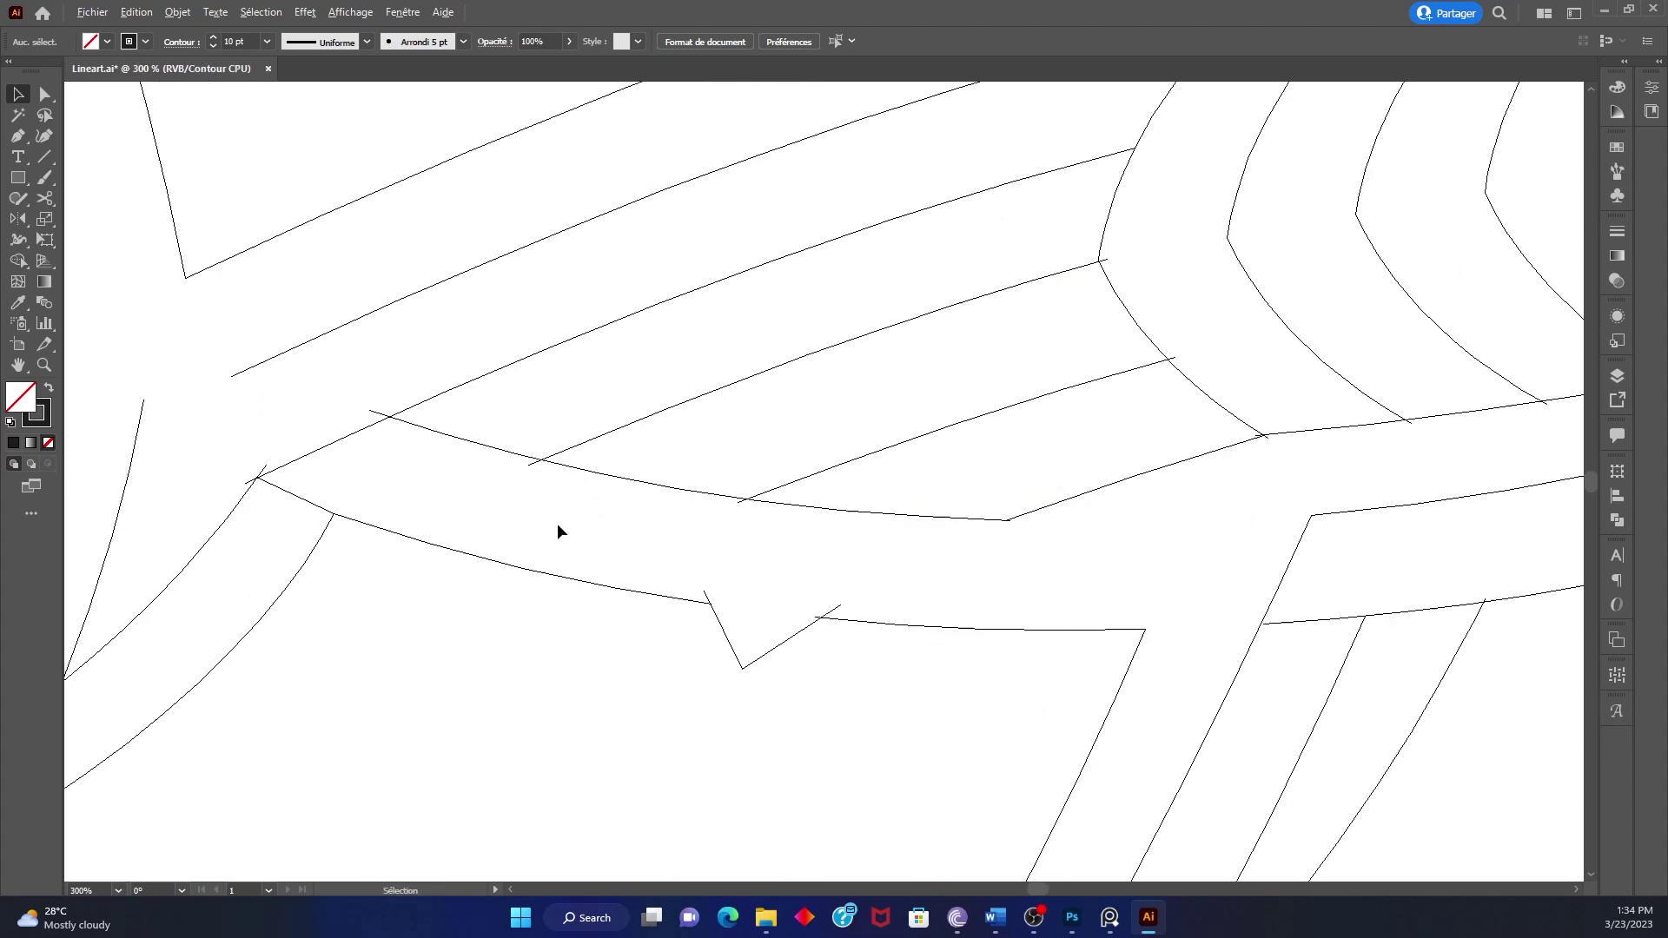
{"action": "scroll", "coordinate": [556, 523], "scroll_direction": "up", "scroll_amount": 2}
{"action": "key", "text": "a"}
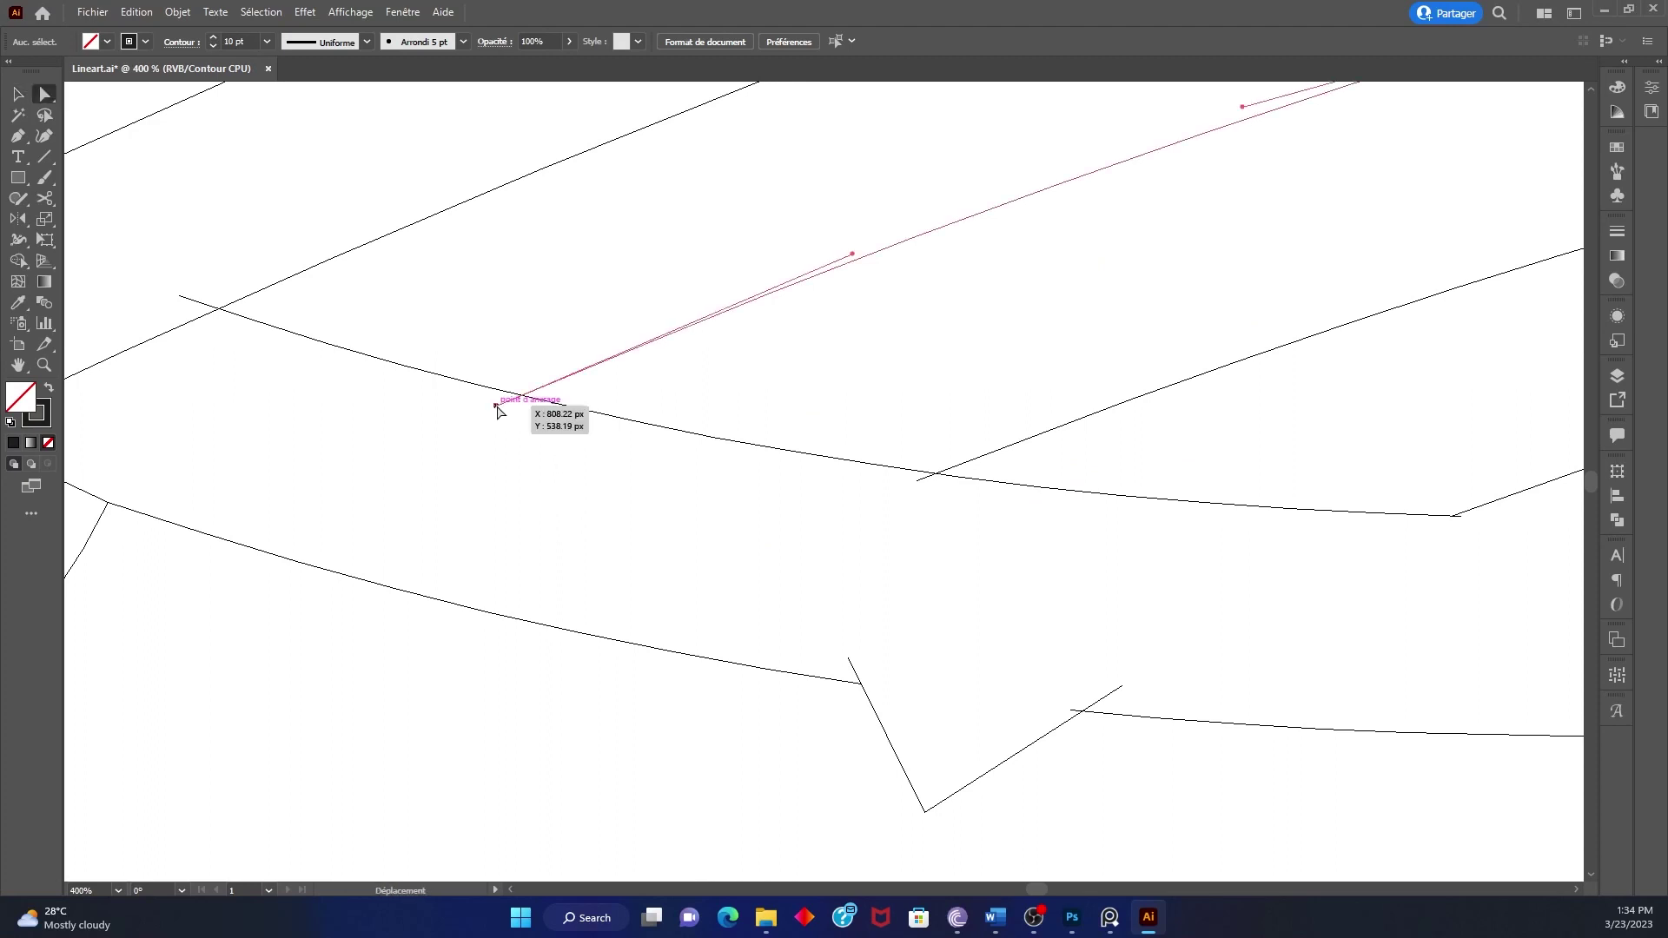
{"action": "left_click_drag", "start_coordinate": [497, 406], "coordinate": [496, 405]}
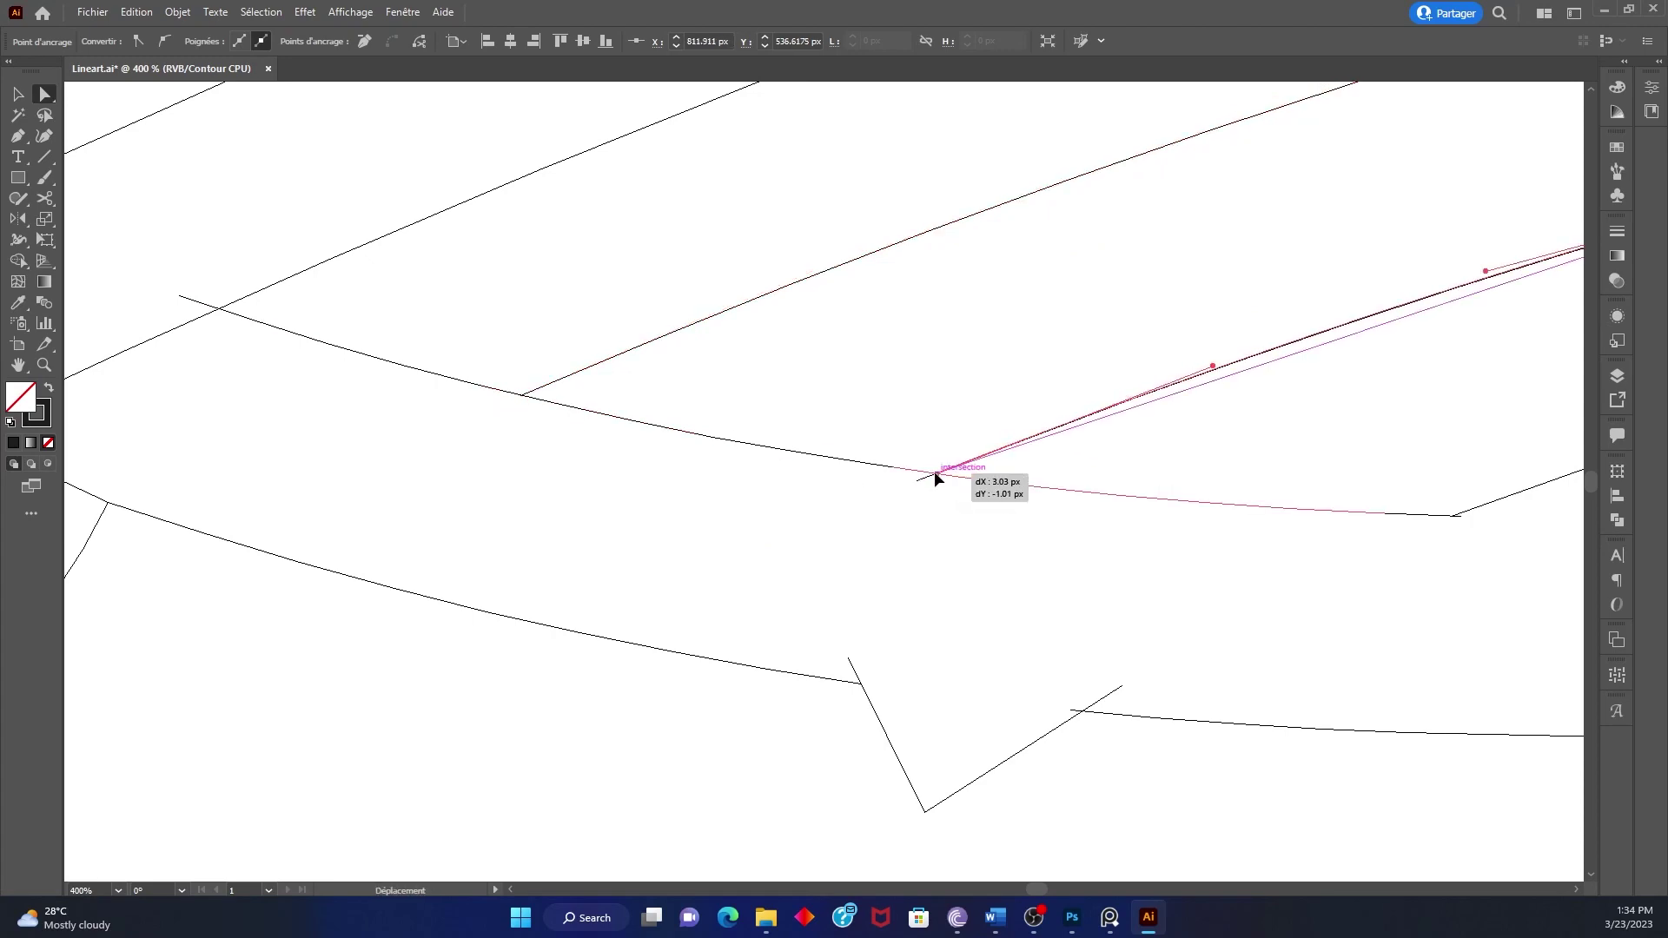
{"action": "left_click_drag", "start_coordinate": [935, 479], "coordinate": [936, 477]}
{"action": "key", "text": "ctrl+y"}
Back in Preview, deselect everything and bring the whole shark into view
{"action": "scroll", "coordinate": [834, 474], "scroll_direction": "down", "scroll_amount": 2}
{"action": "scroll", "coordinate": [886, 446], "scroll_direction": "down", "scroll_amount": 2}
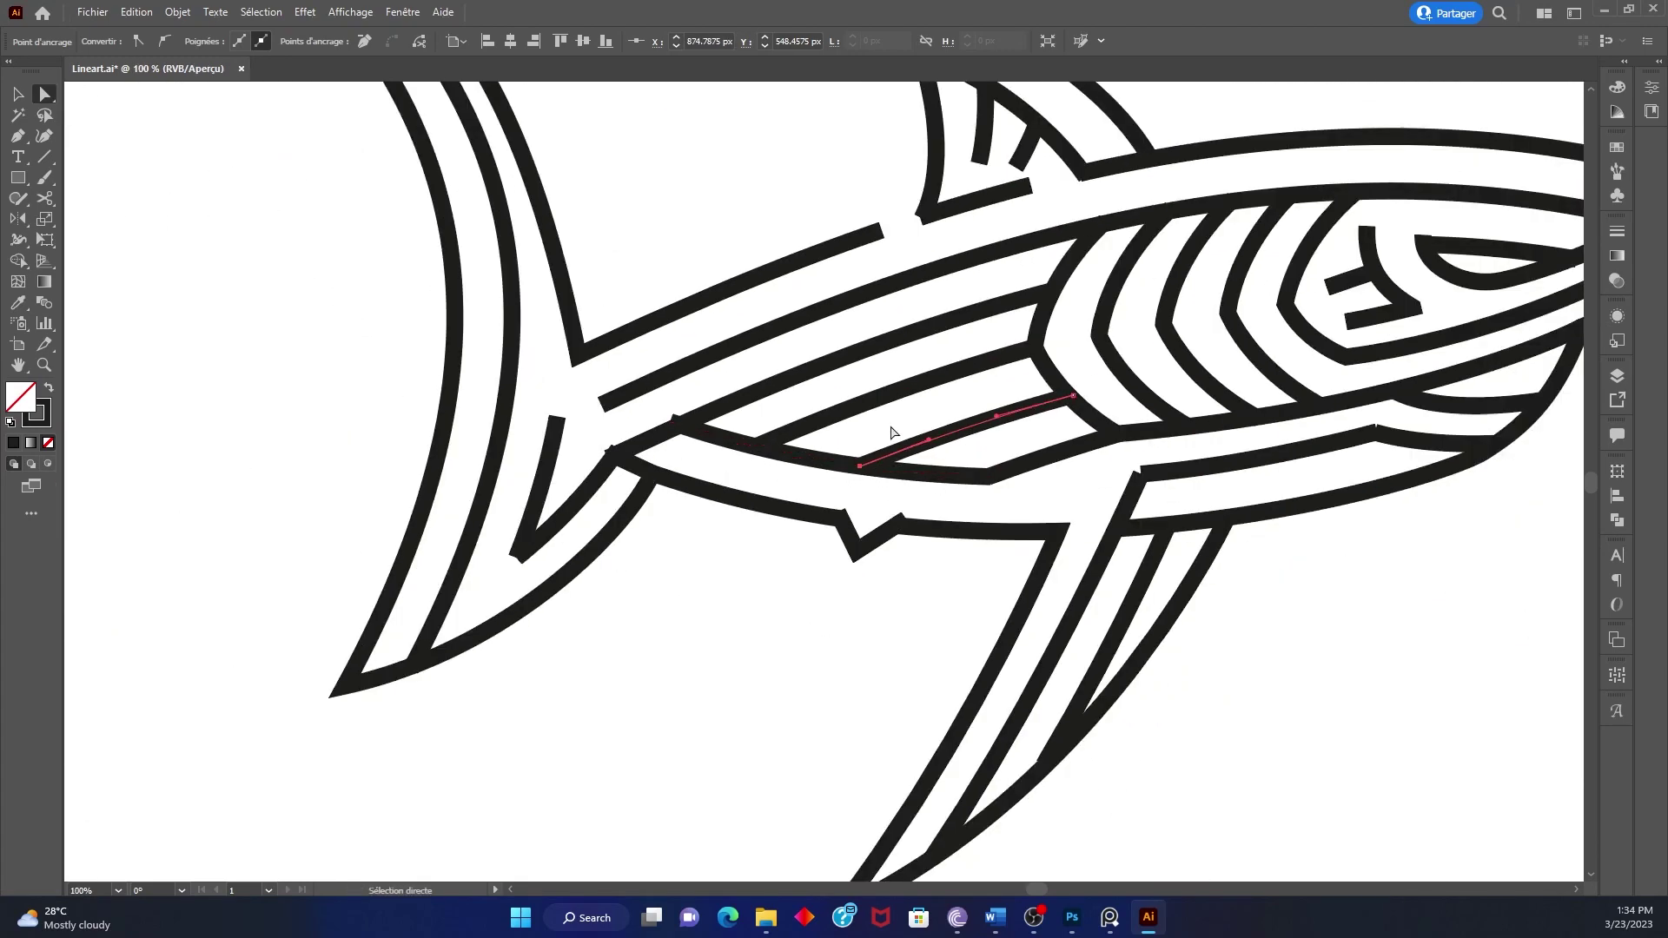
{"action": "key", "text": "ctrl+shift+a"}
{"action": "left_click_drag", "start_coordinate": [925, 412], "coordinate": [697, 530]}
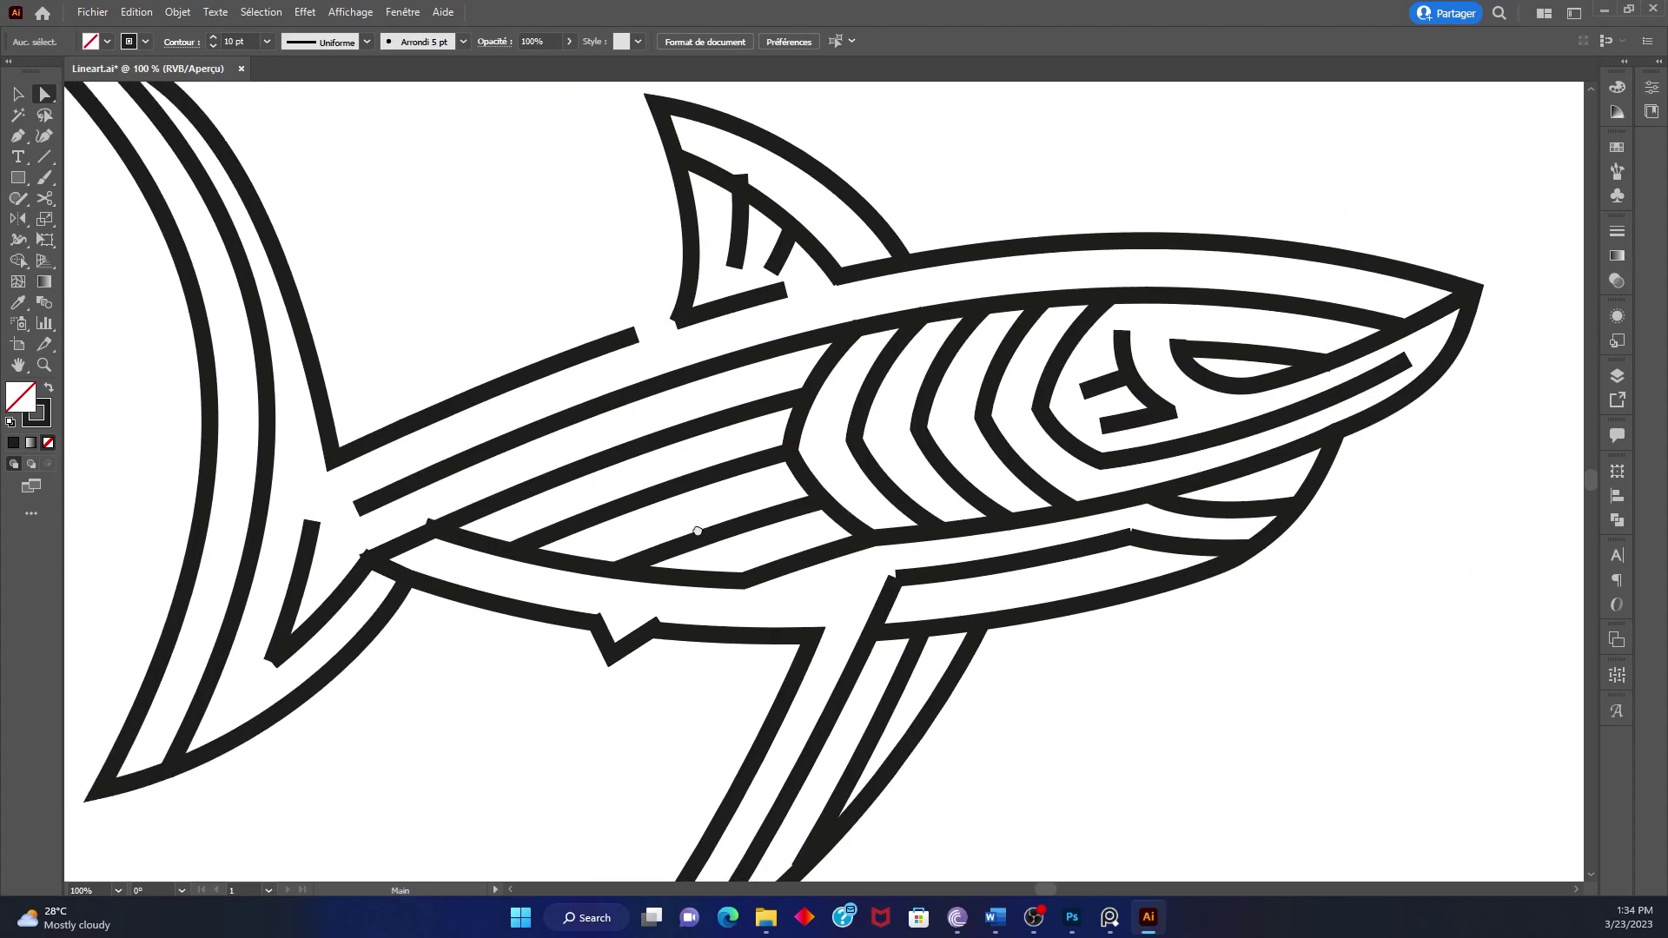
{"action": "scroll", "coordinate": [643, 509], "scroll_direction": "down", "scroll_amount": 1}
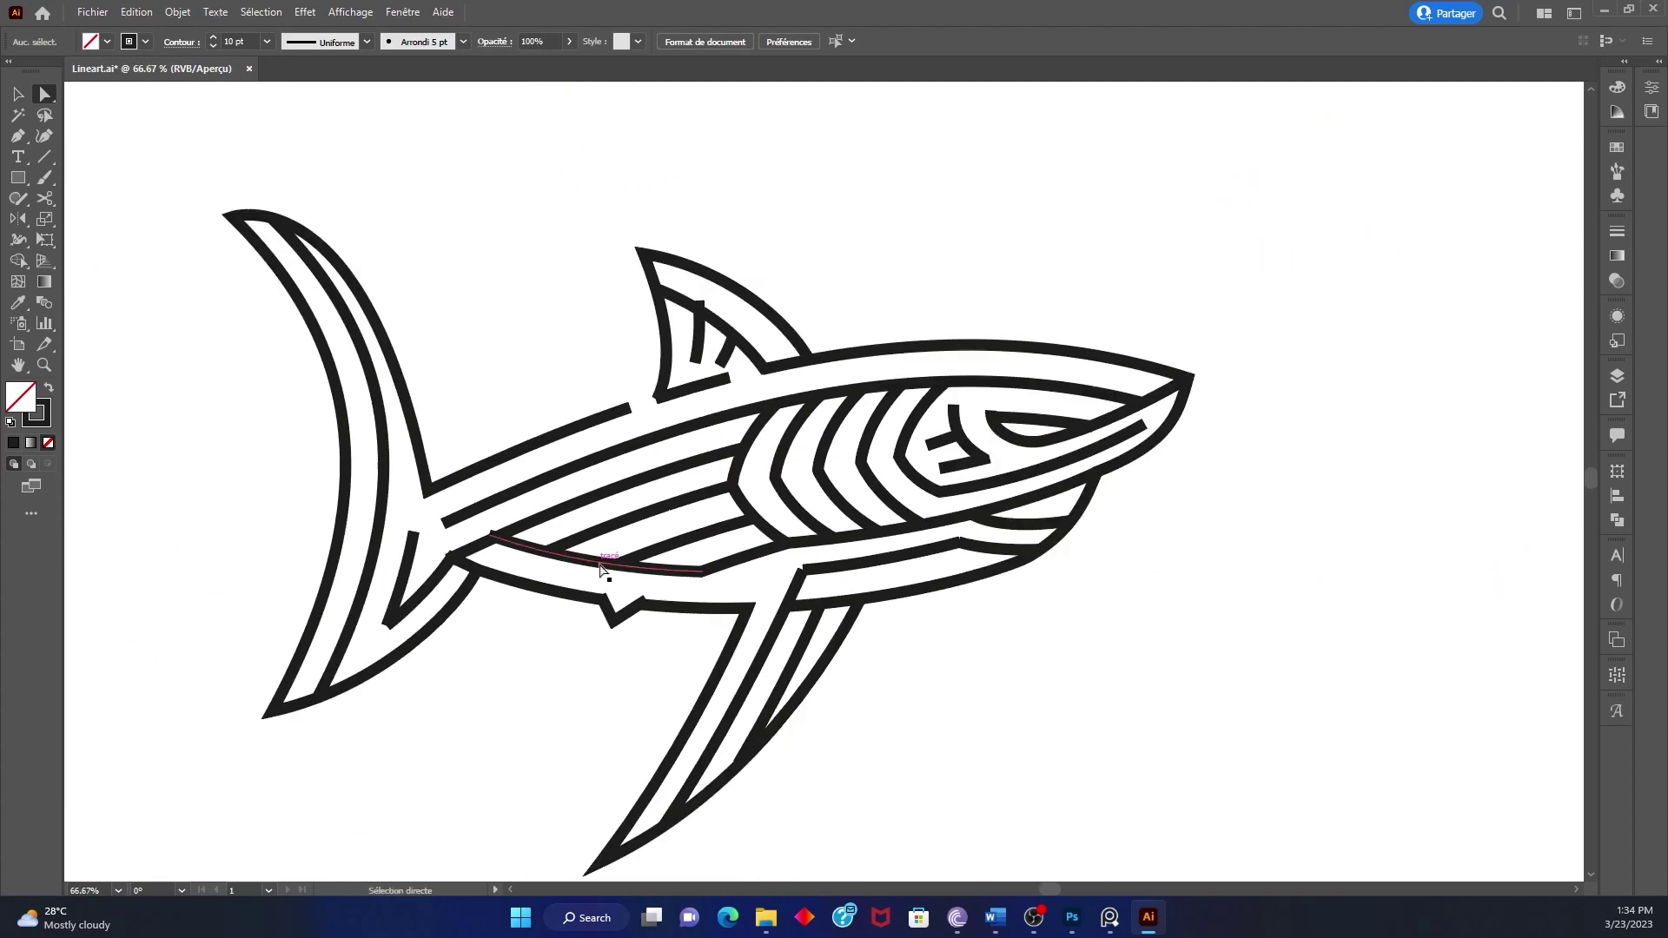
{"action": "scroll", "coordinate": [643, 509], "scroll_direction": "up", "scroll_amount": 1}
{"action": "scroll", "coordinate": [663, 577], "scroll_direction": "up", "scroll_amount": 1}
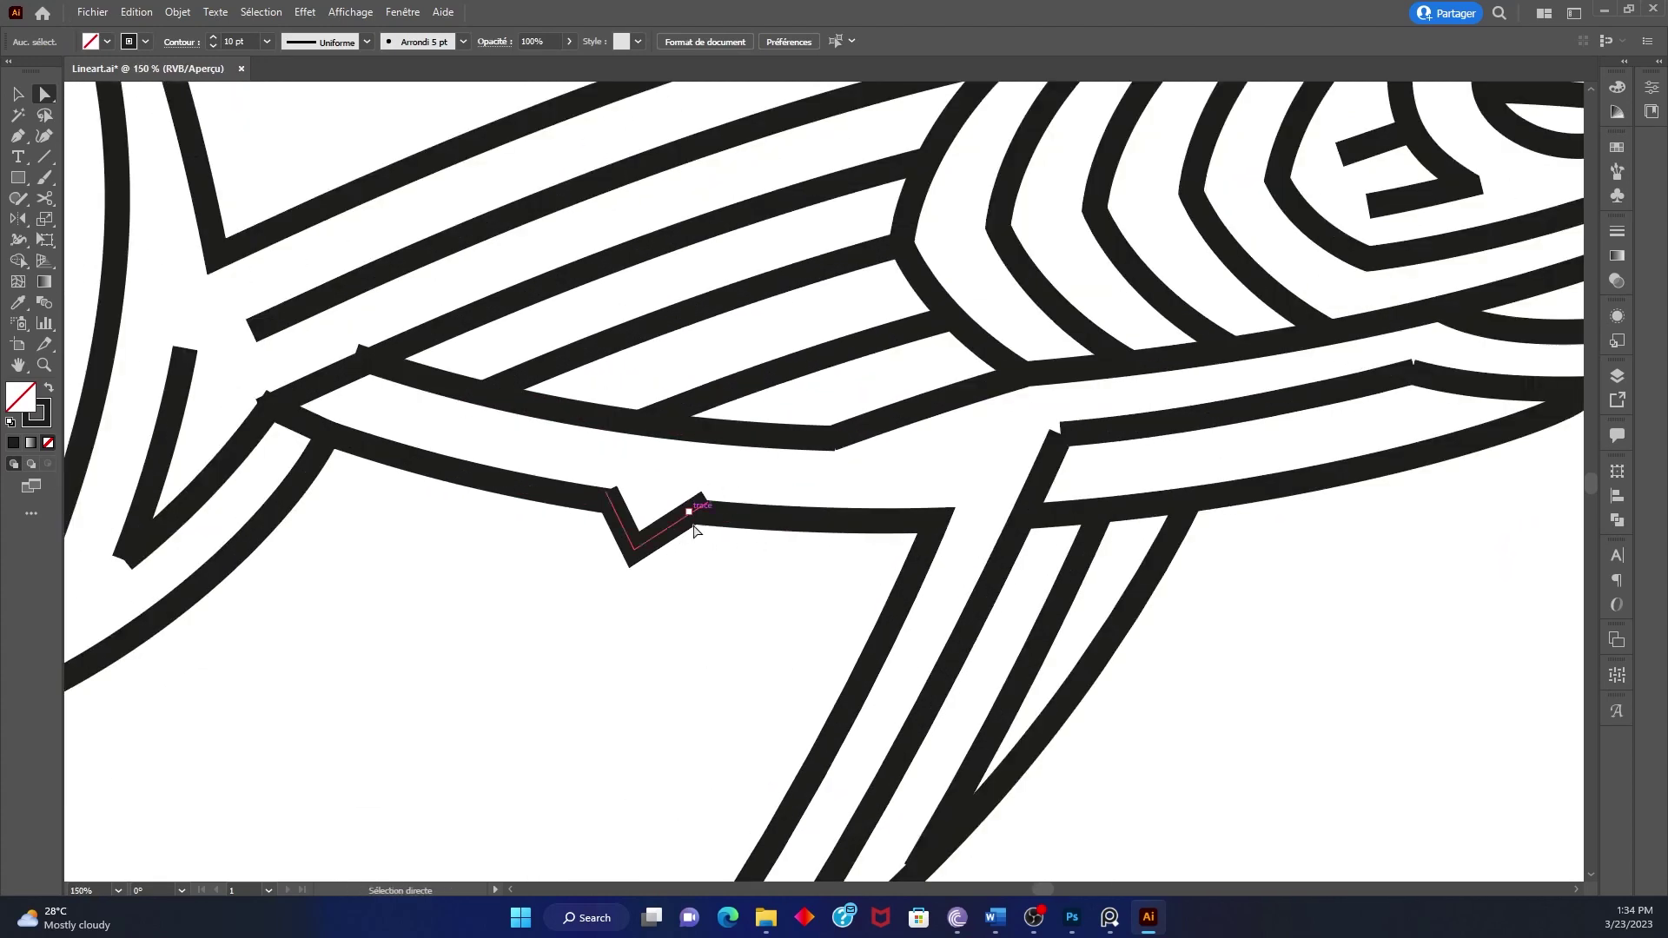
{"action": "scroll", "coordinate": [733, 472], "scroll_direction": "down", "scroll_amount": 1}
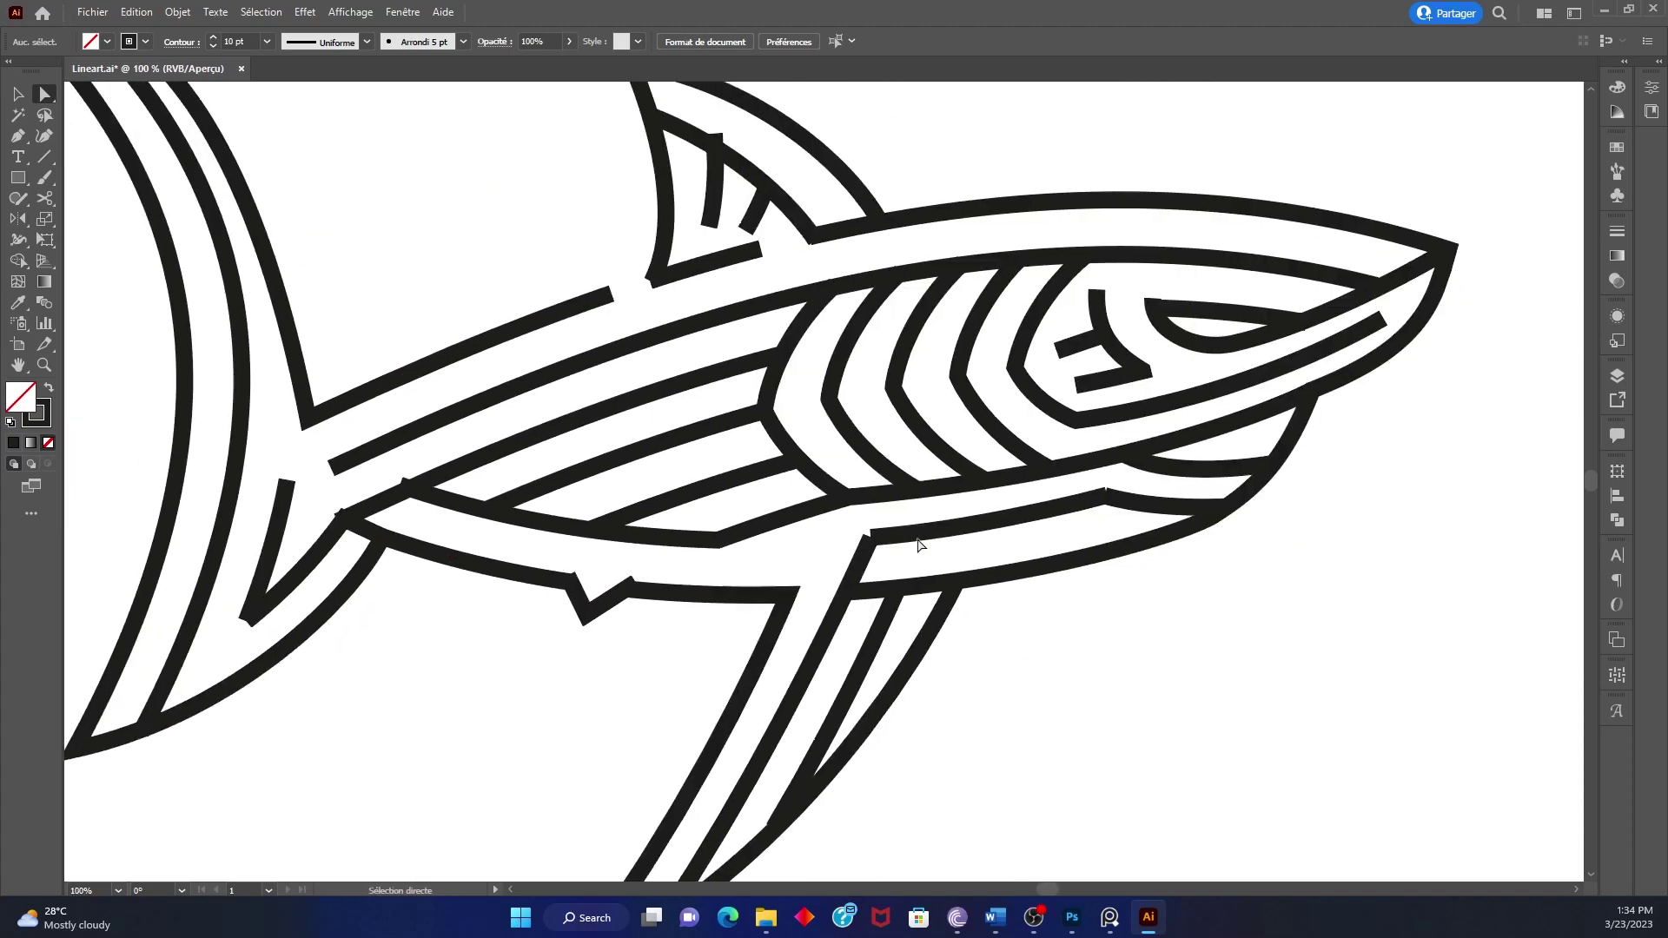
{"action": "scroll", "coordinate": [938, 567], "scroll_direction": "down", "scroll_amount": 1}
{"action": "scroll", "coordinate": [930, 566], "scroll_direction": "up", "scroll_amount": 2}
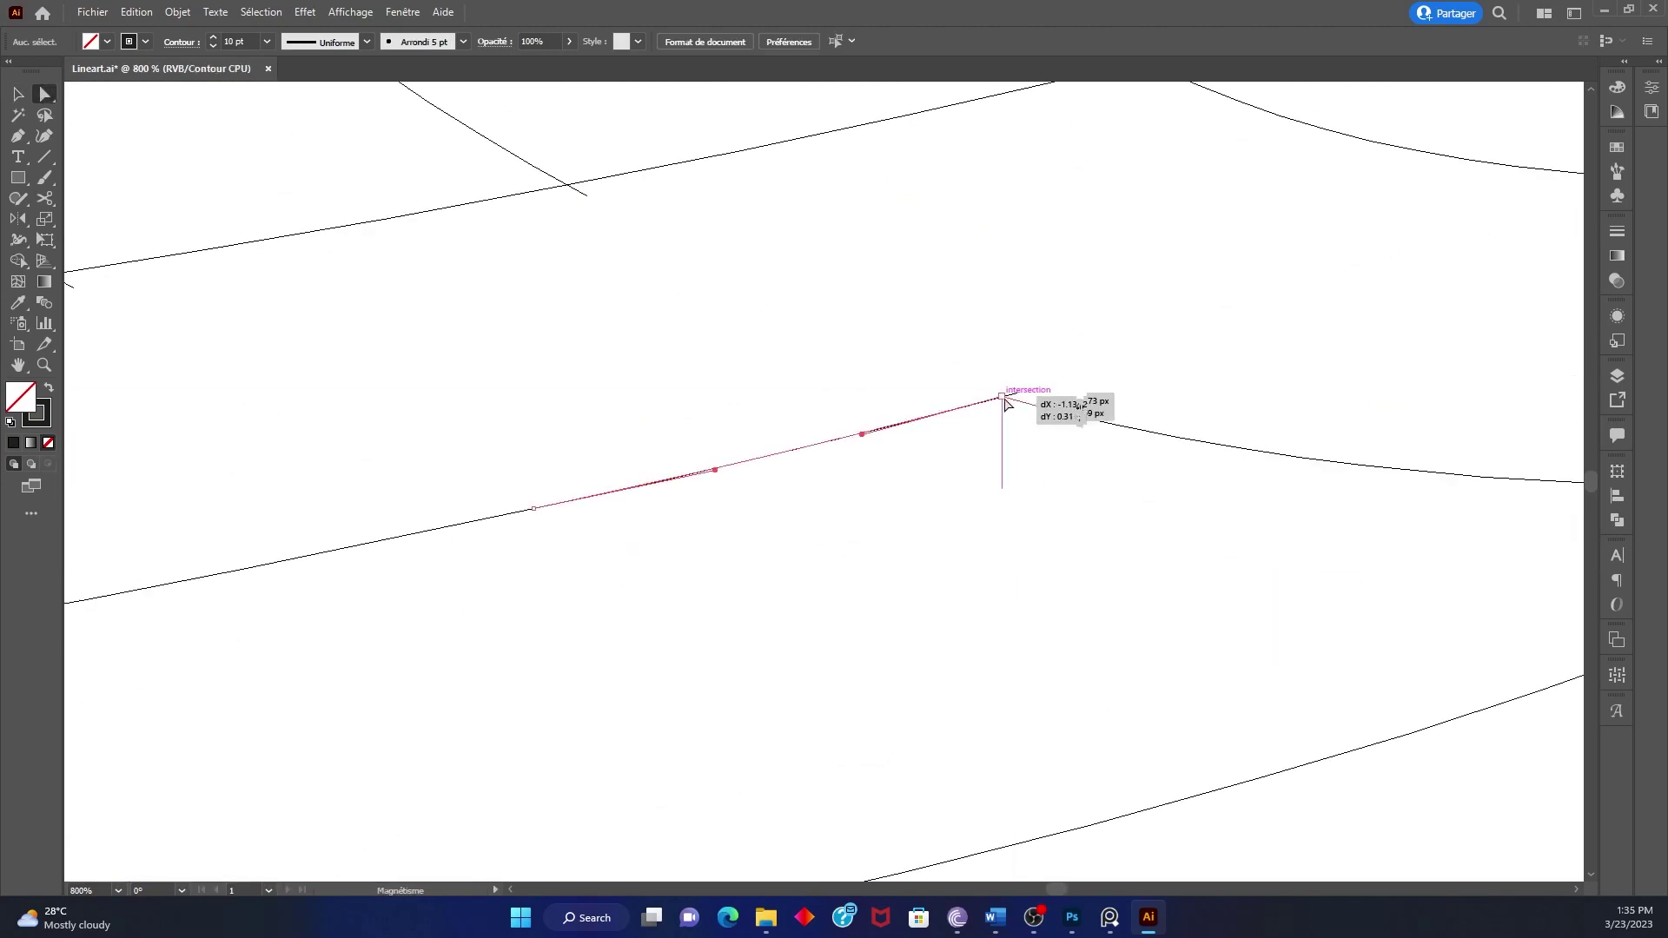
Snap another stripe end anchor onto the belly curve, checking it in Outline view
{"action": "left_click", "coordinate": [1077, 482]}
{"action": "scroll", "coordinate": [1025, 521], "scroll_direction": "up", "scroll_amount": 2}
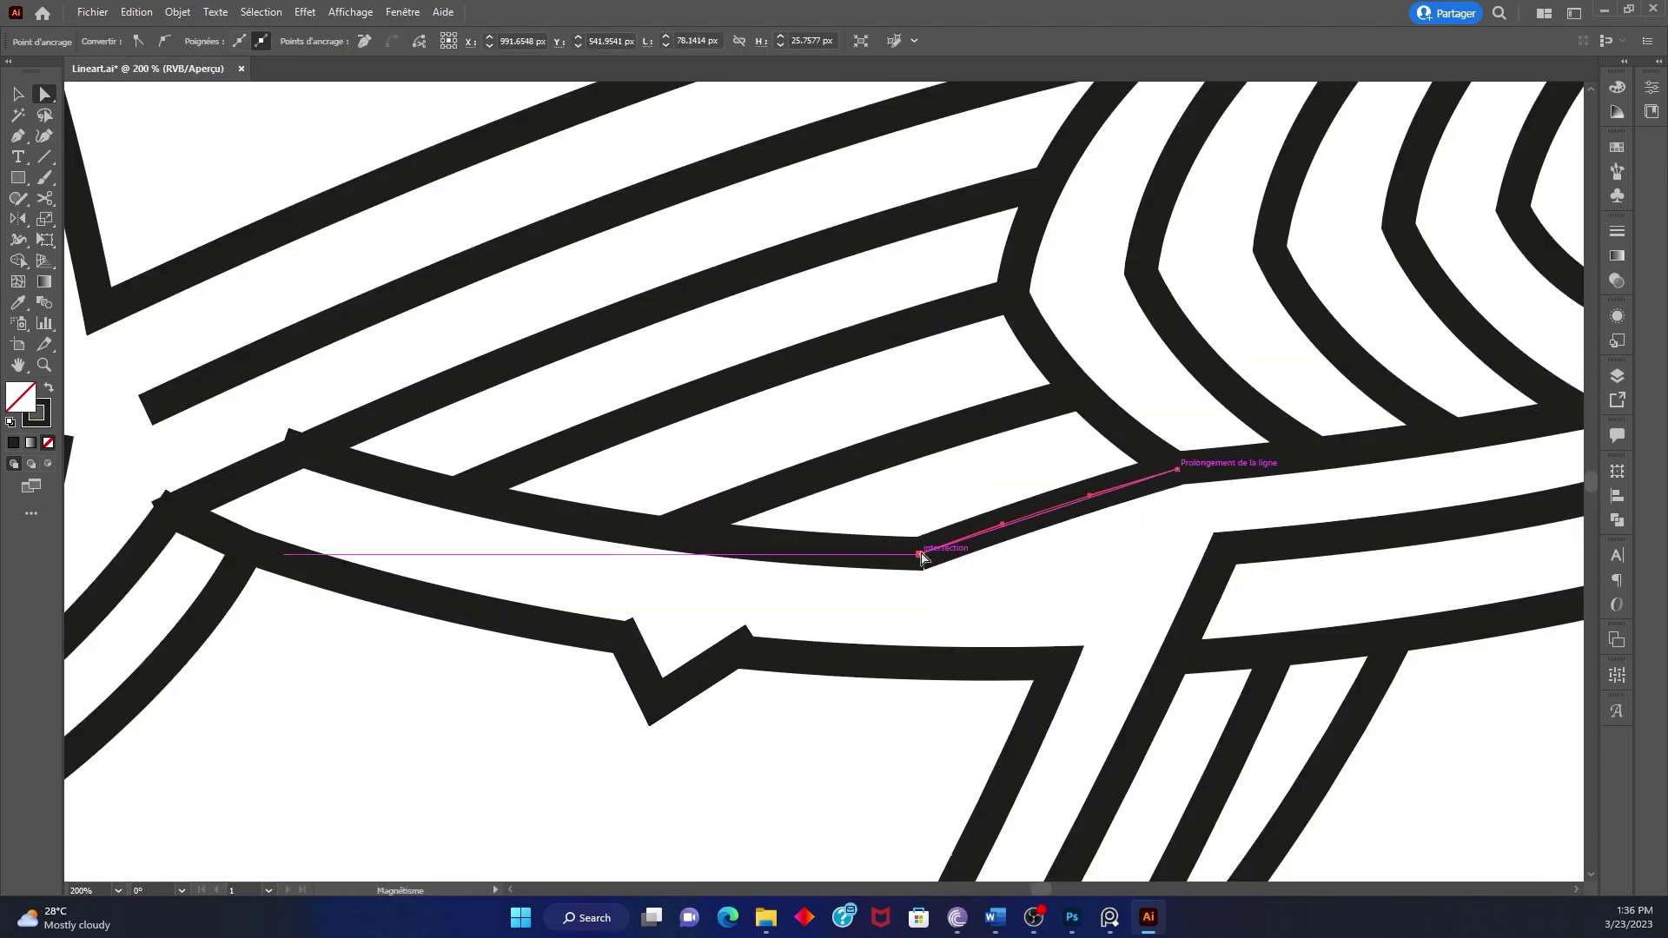
{"action": "key", "text": "ctrl+y"}
{"action": "scroll", "coordinate": [987, 410], "scroll_direction": "up", "scroll_amount": 2}
{"action": "scroll", "coordinate": [749, 543], "scroll_direction": "up", "scroll_amount": 2}
{"action": "key", "text": "ctrl+y"}
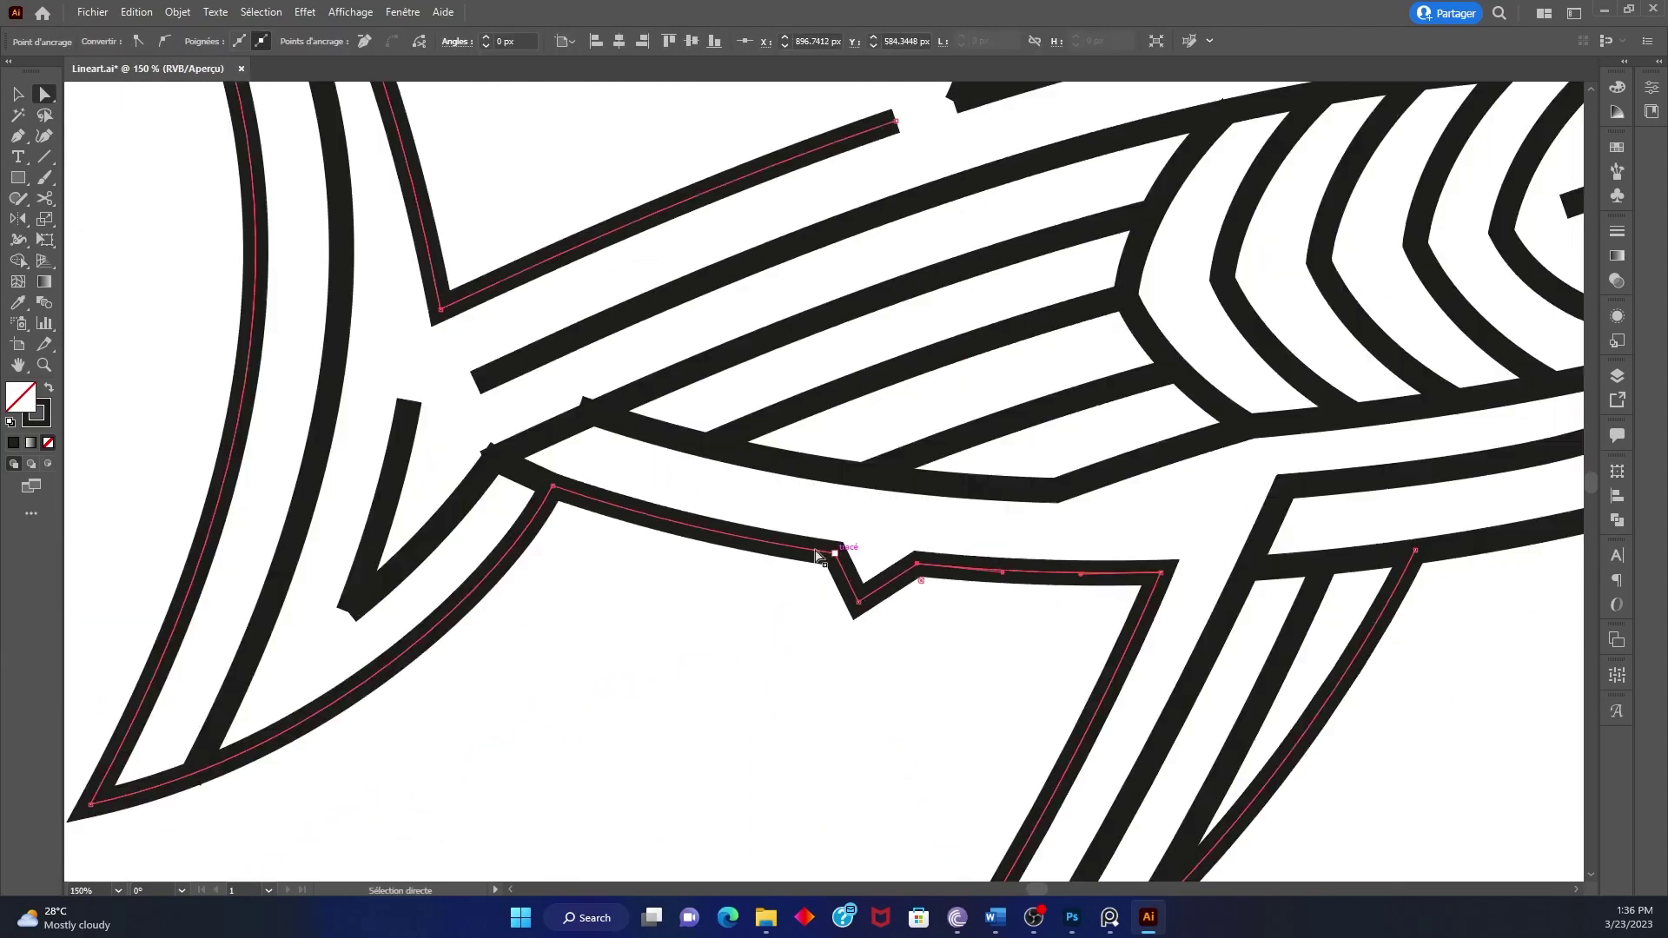
{"action": "scroll", "coordinate": [801, 477], "scroll_direction": "up", "scroll_amount": 2}
{"action": "key", "text": "ctrl+y"}
{"action": "left_click_drag", "start_coordinate": [708, 391], "coordinate": [768, 308]}
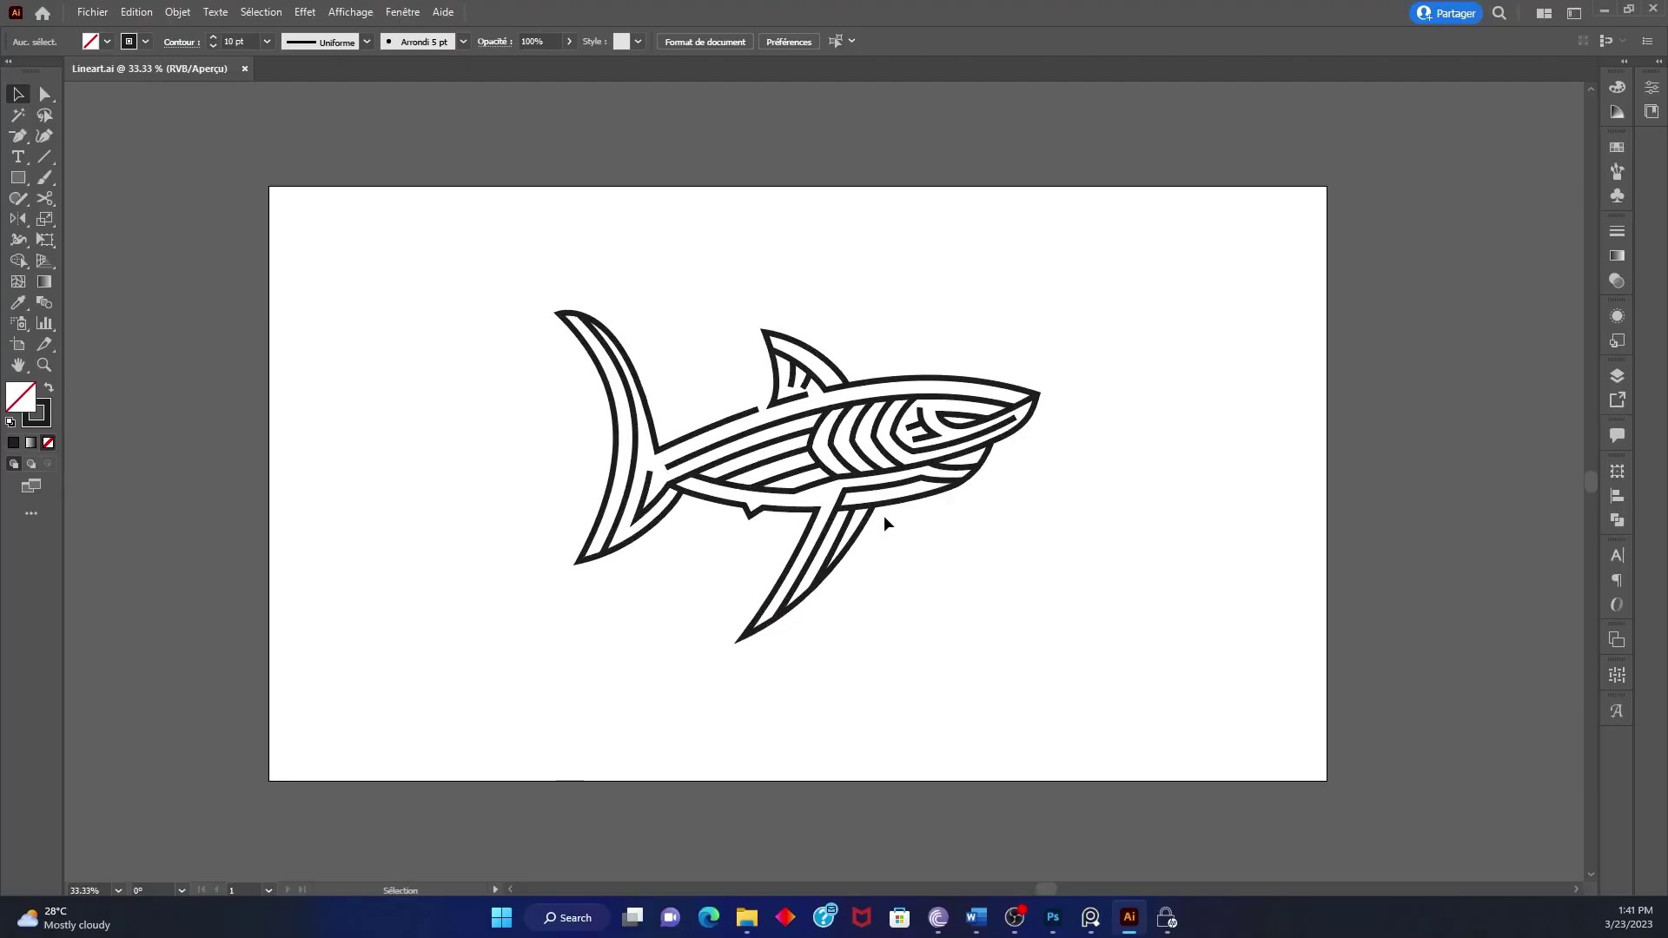
Scale the shark down, Alt-drag a backup copy left of the artboard, and reselect the original
{"action": "left_click_drag", "start_coordinate": [1064, 706], "coordinate": [1102, 634]}
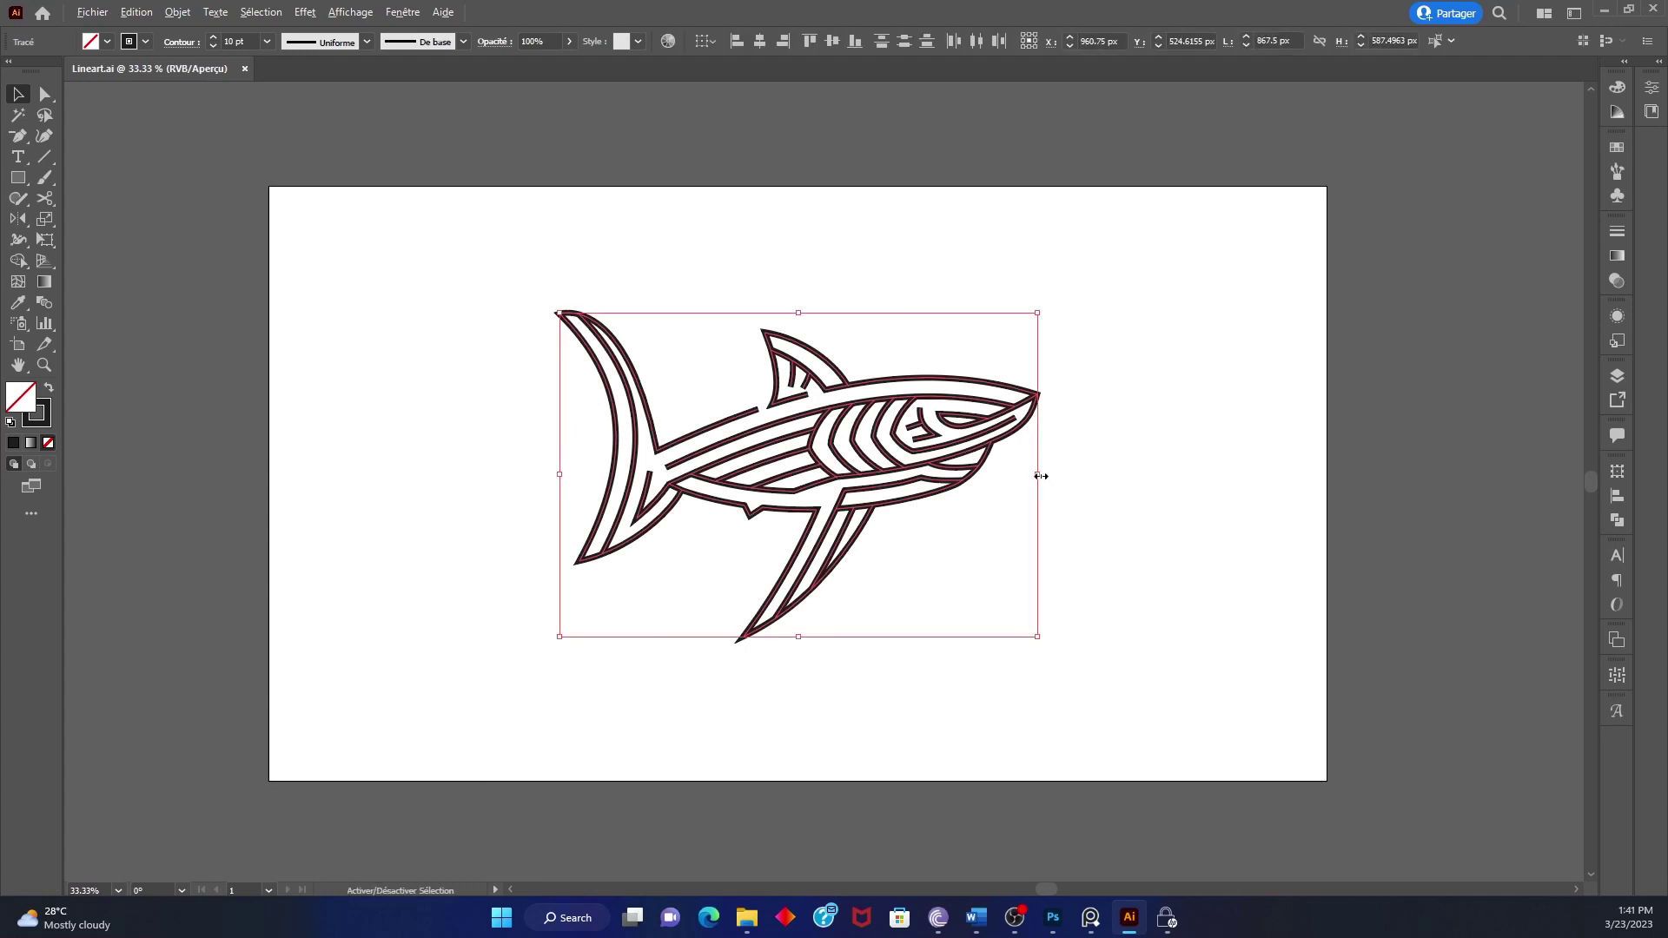
{"action": "mouse_move", "coordinate": [1041, 476]}
{"action": "left_mouse_down"}
{"action": "mouse_move", "coordinate": [885, 469]}
{"action": "mouse_move", "coordinate": [1209, 462]}
{"action": "mouse_move", "coordinate": [884, 462]}
{"action": "mouse_move", "coordinate": [1266, 442]}
{"action": "mouse_move", "coordinate": [1028, 422]}
{"action": "mouse_move", "coordinate": [898, 439]}
{"action": "mouse_move", "coordinate": [1016, 434]}
{"action": "left_mouse_up"}
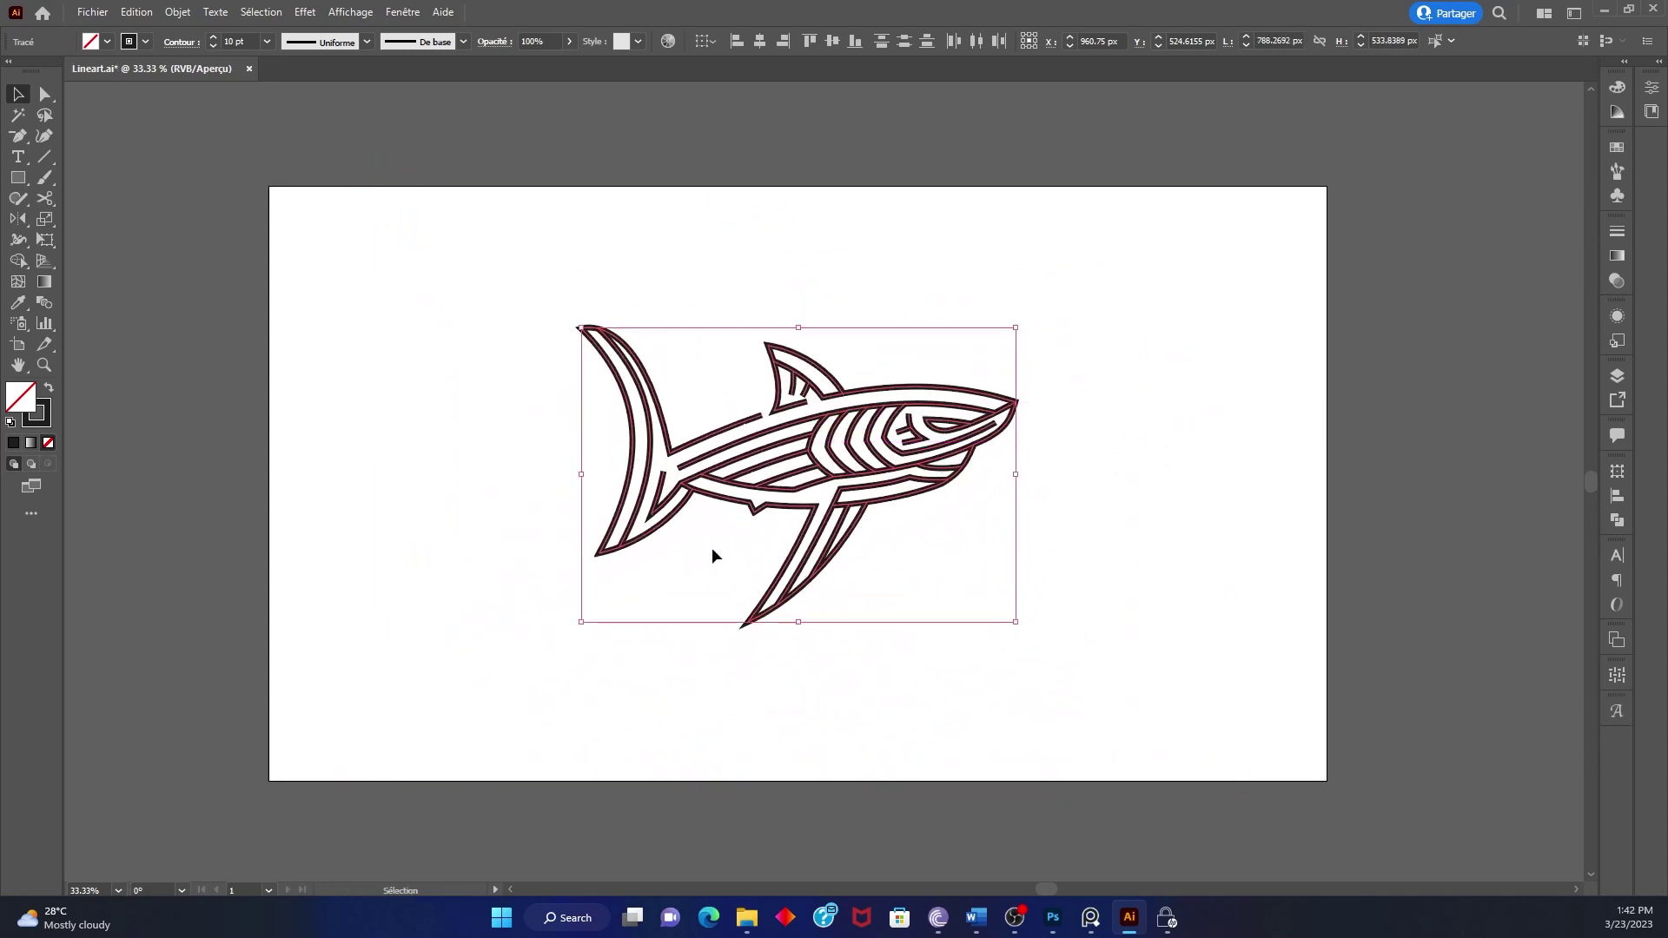
{"action": "scroll", "coordinate": [976, 526], "scroll_direction": "down", "scroll_amount": 1}
{"action": "left_click_drag", "start_coordinate": [953, 485], "coordinate": [257, 485]}
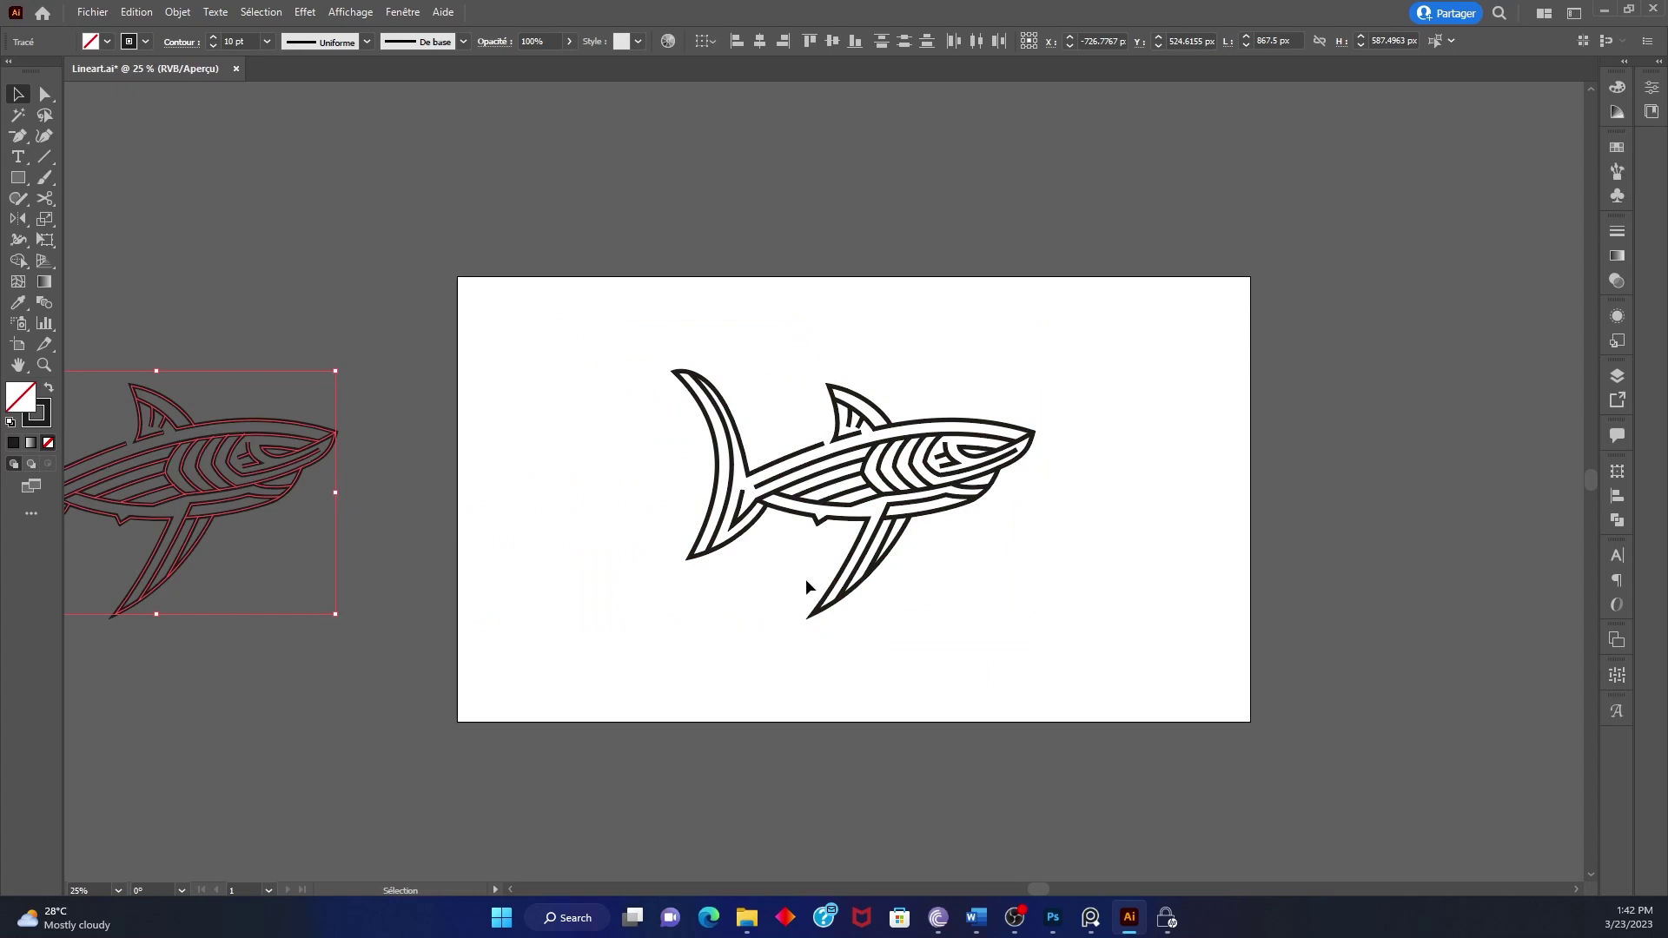
{"action": "left_click", "coordinate": [1043, 539]}
{"action": "scroll", "coordinate": [1038, 531], "scroll_direction": "up", "scroll_amount": 1}
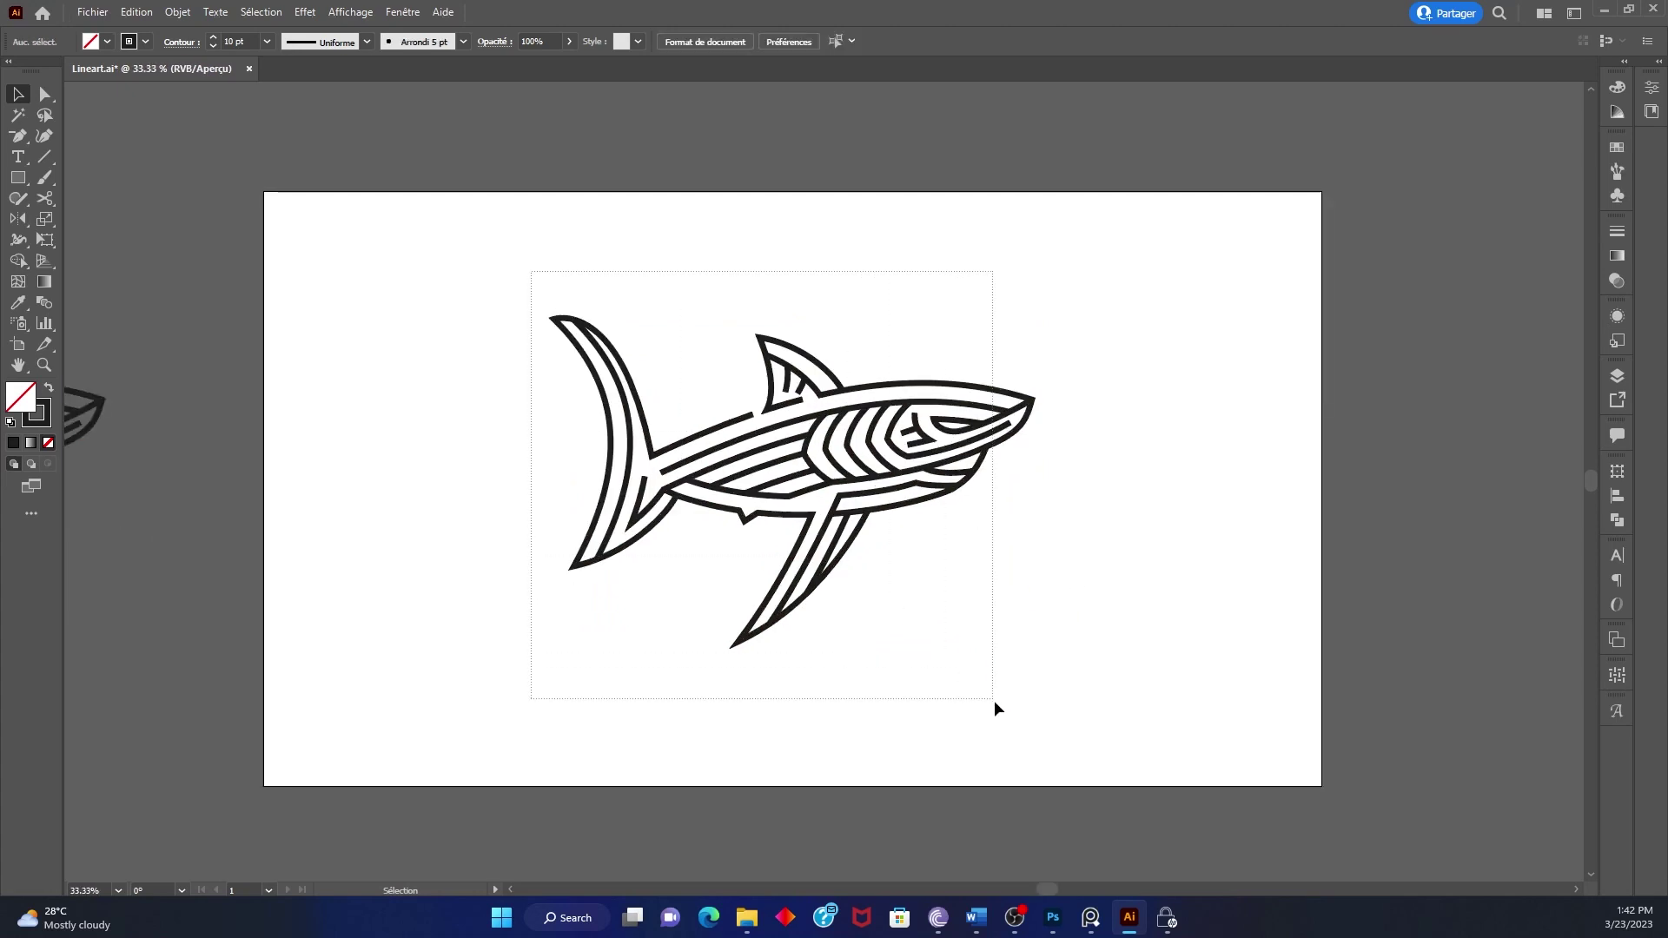
{"action": "left_click_drag", "start_coordinate": [1077, 736], "coordinate": [1077, 735]}
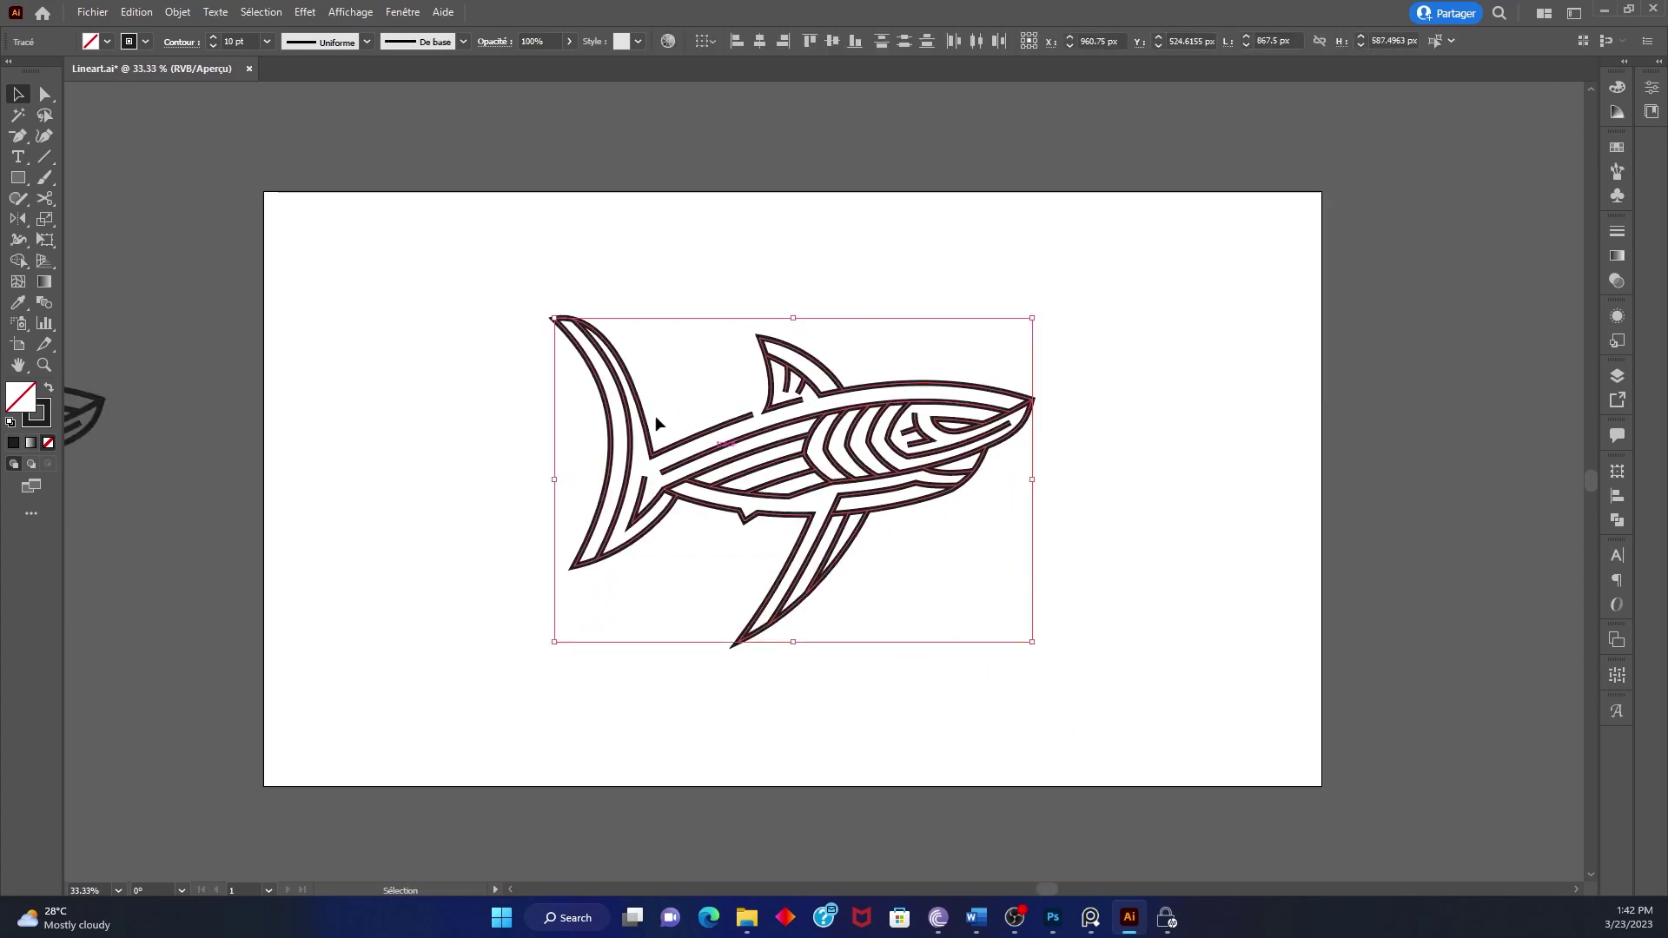
Expand the shark's fill and stroke with Objet > Décomposer
{"action": "left_click", "coordinate": [178, 12]}
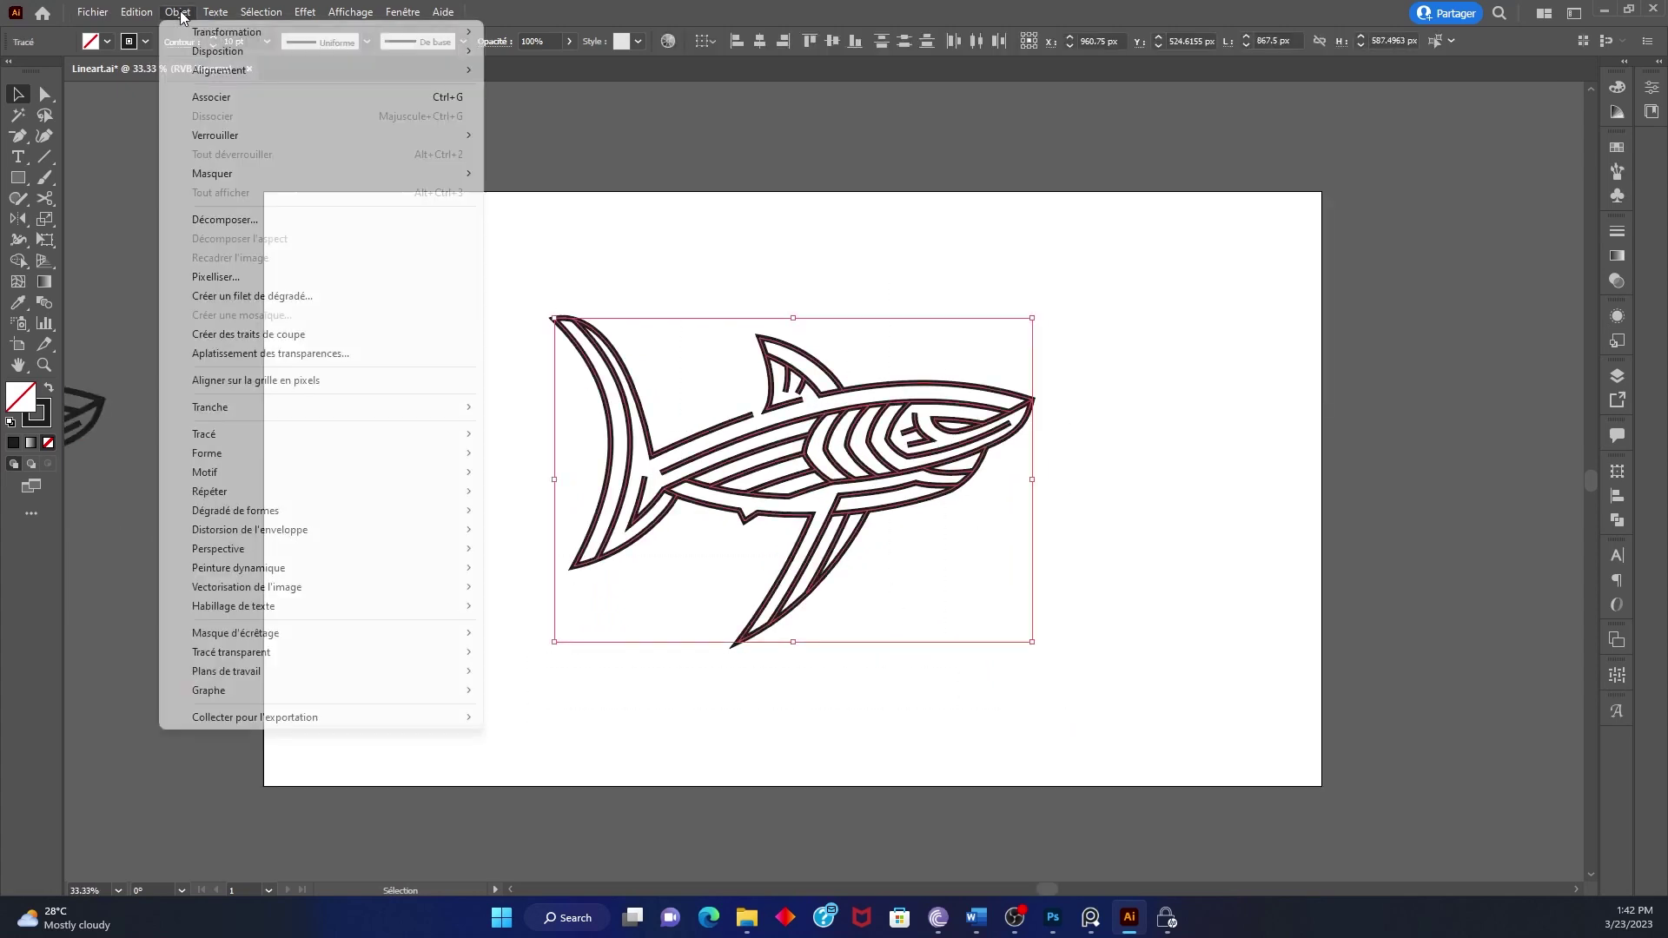
{"action": "left_click", "coordinate": [247, 224]}
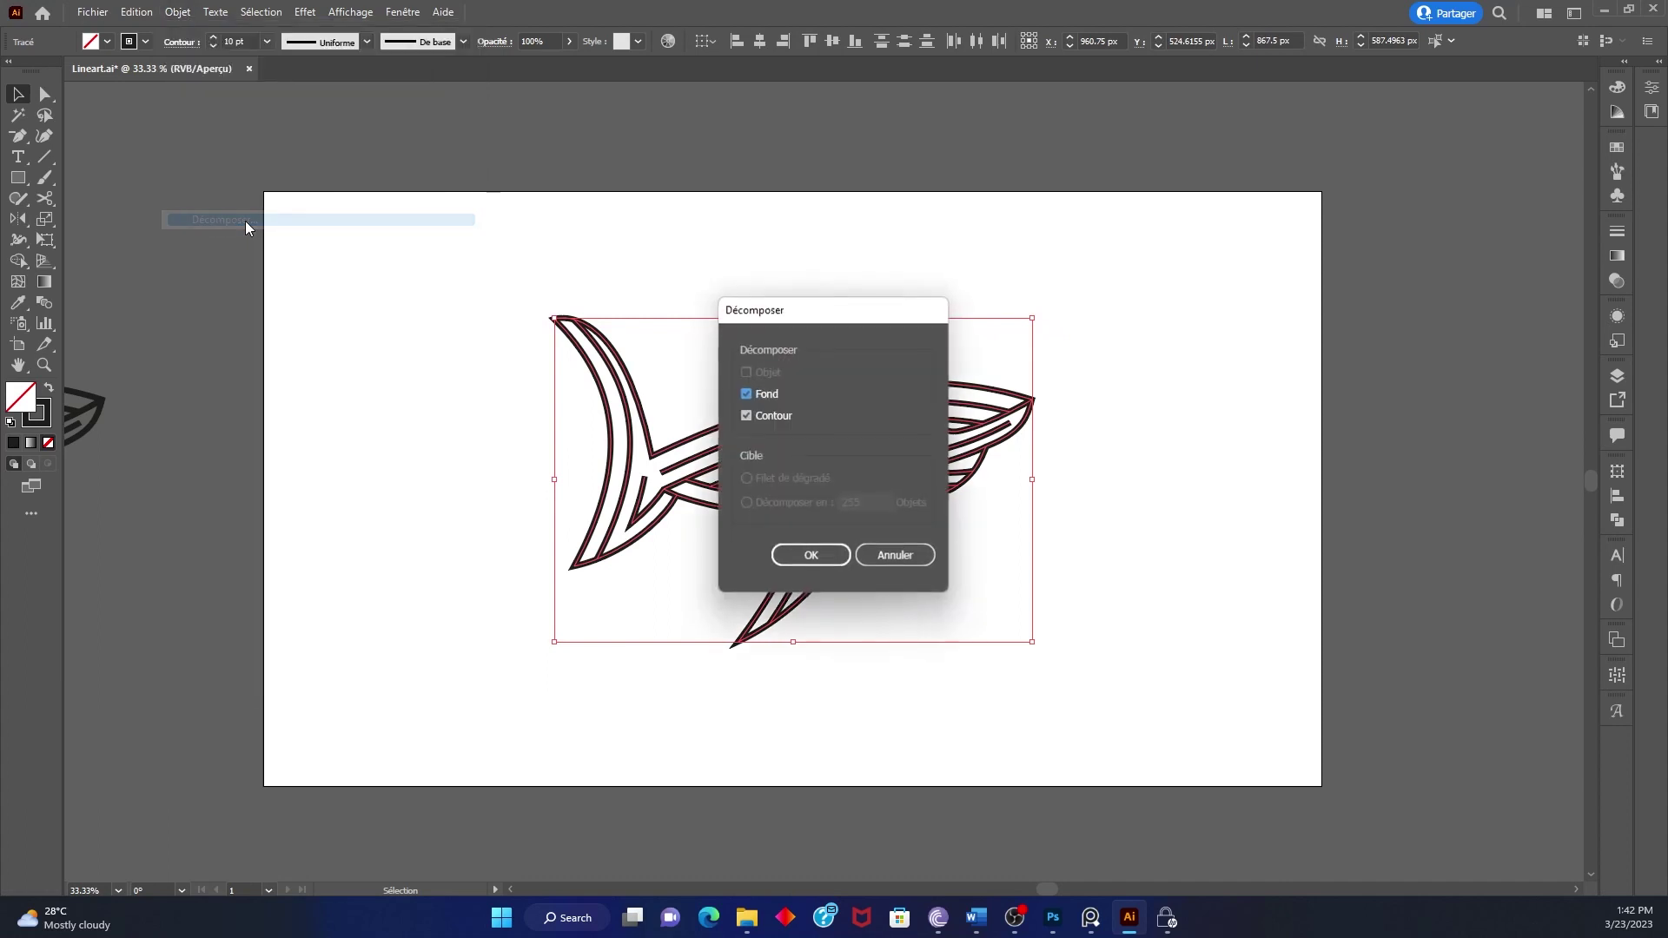
{"action": "left_click", "coordinate": [821, 558]}
Reselect the expanded shark group and enlarge it to about 931 × 639 px
{"action": "left_click", "coordinate": [924, 567]}
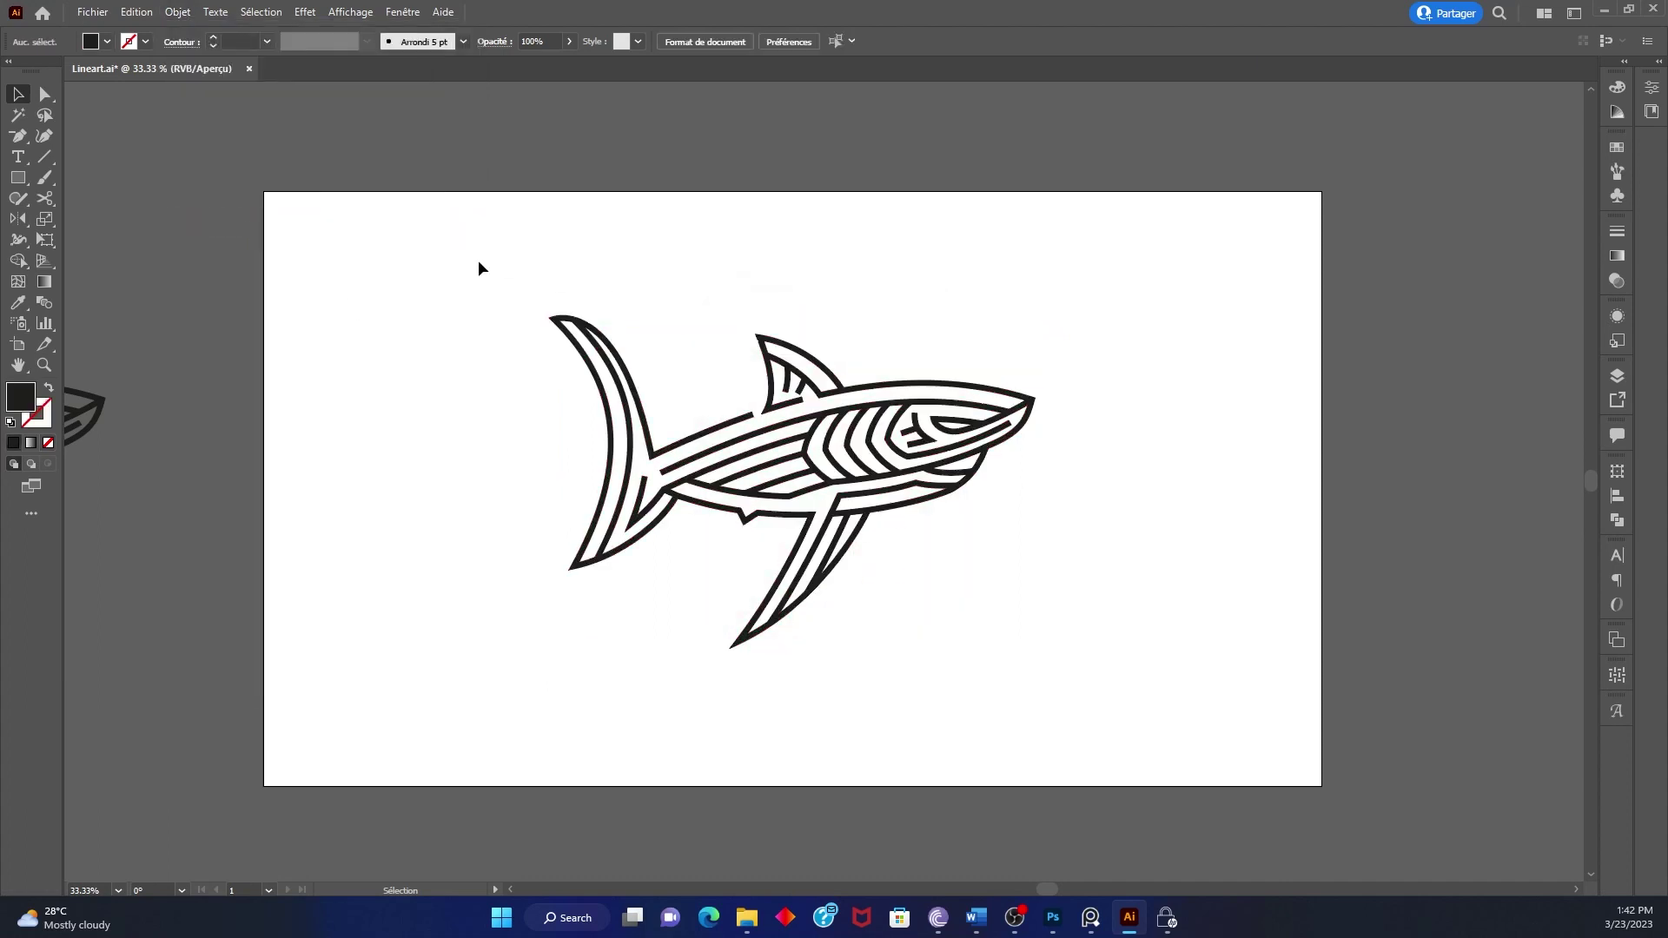
{"action": "key", "text": "ctrl+a"}
{"action": "key", "text": "ctrl+plus"}
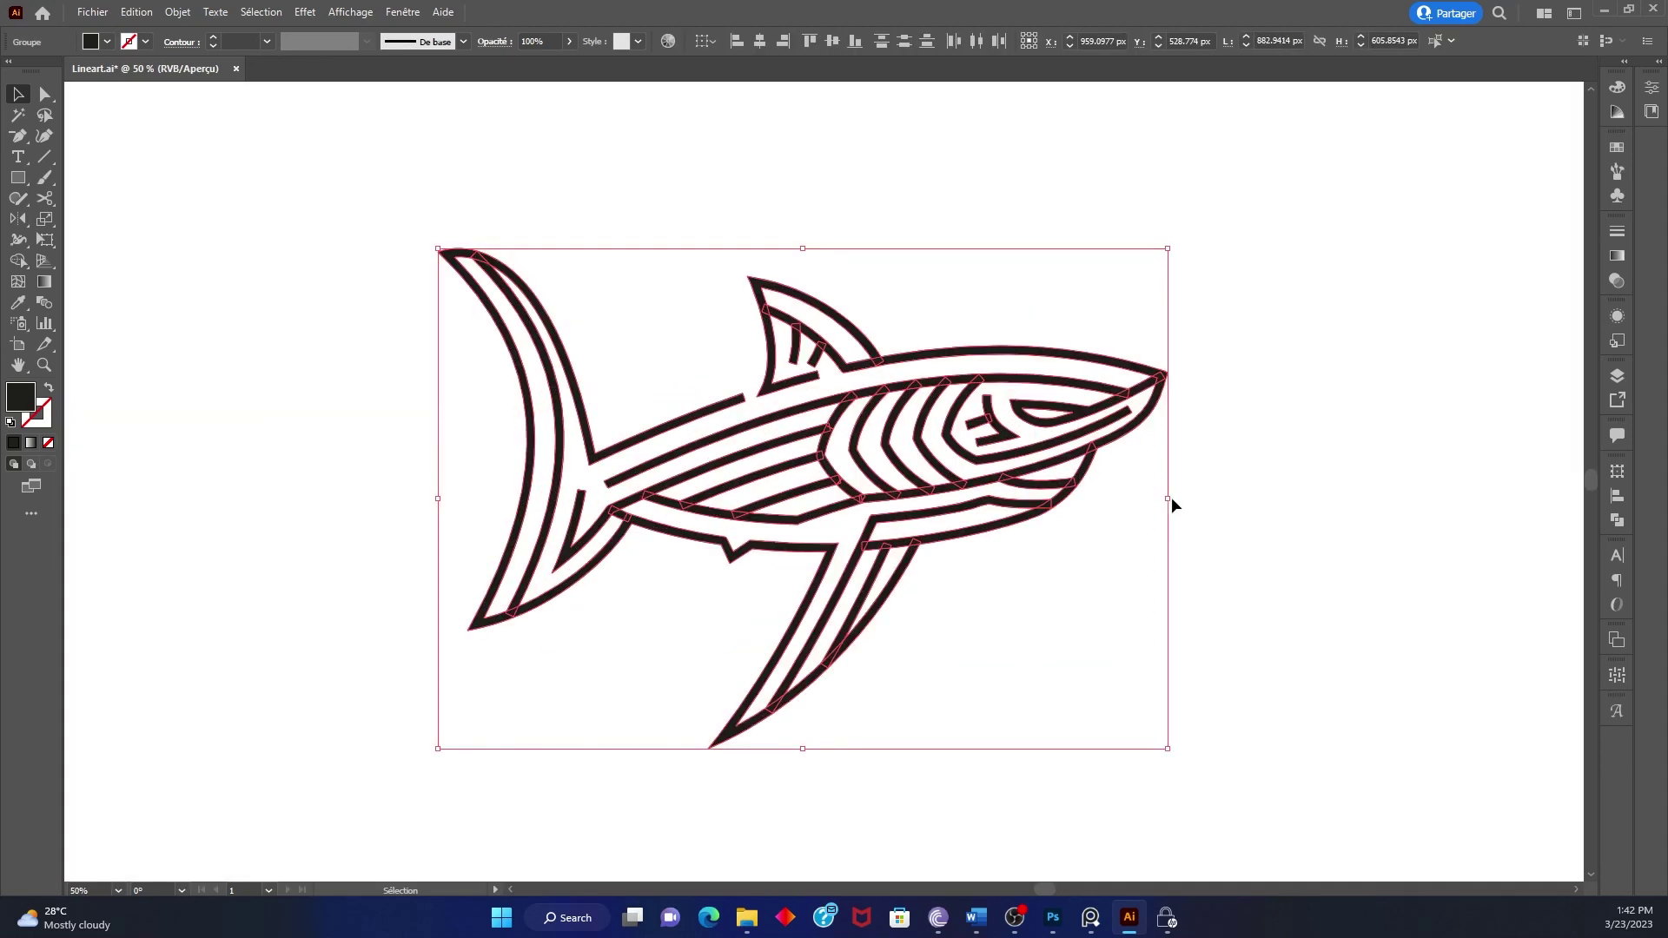
{"action": "mouse_move", "coordinate": [1168, 501]}
{"action": "left_mouse_down"}
{"action": "mouse_move", "coordinate": [888, 496]}
{"action": "mouse_move", "coordinate": [1392, 459]}
{"action": "left_mouse_up"}
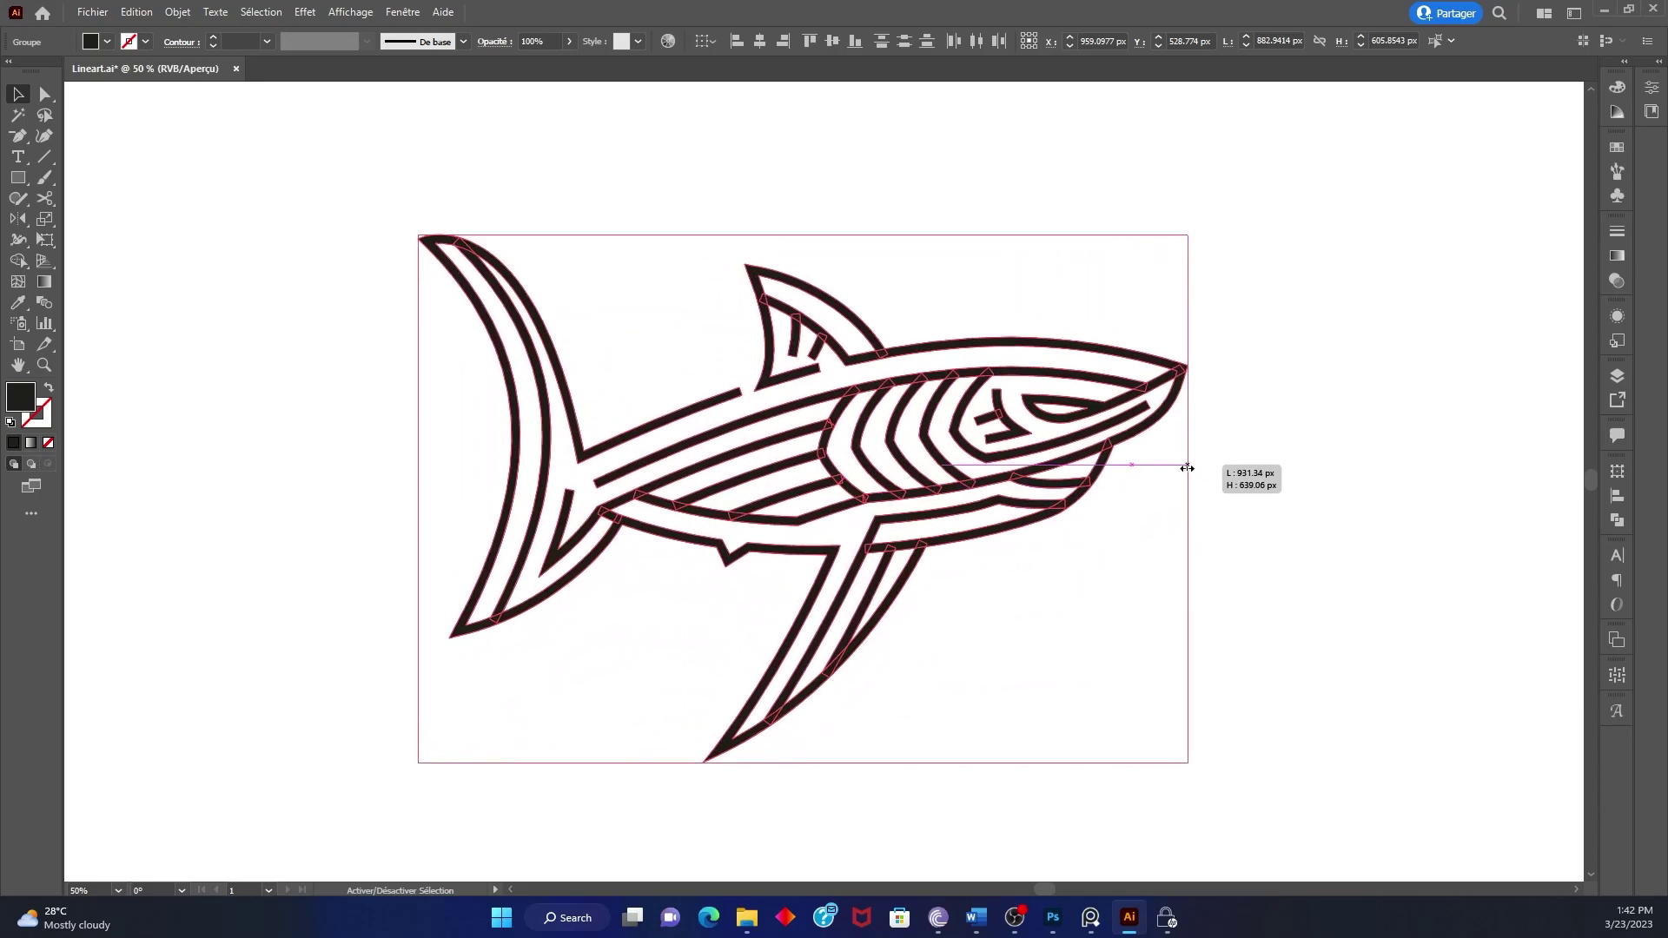